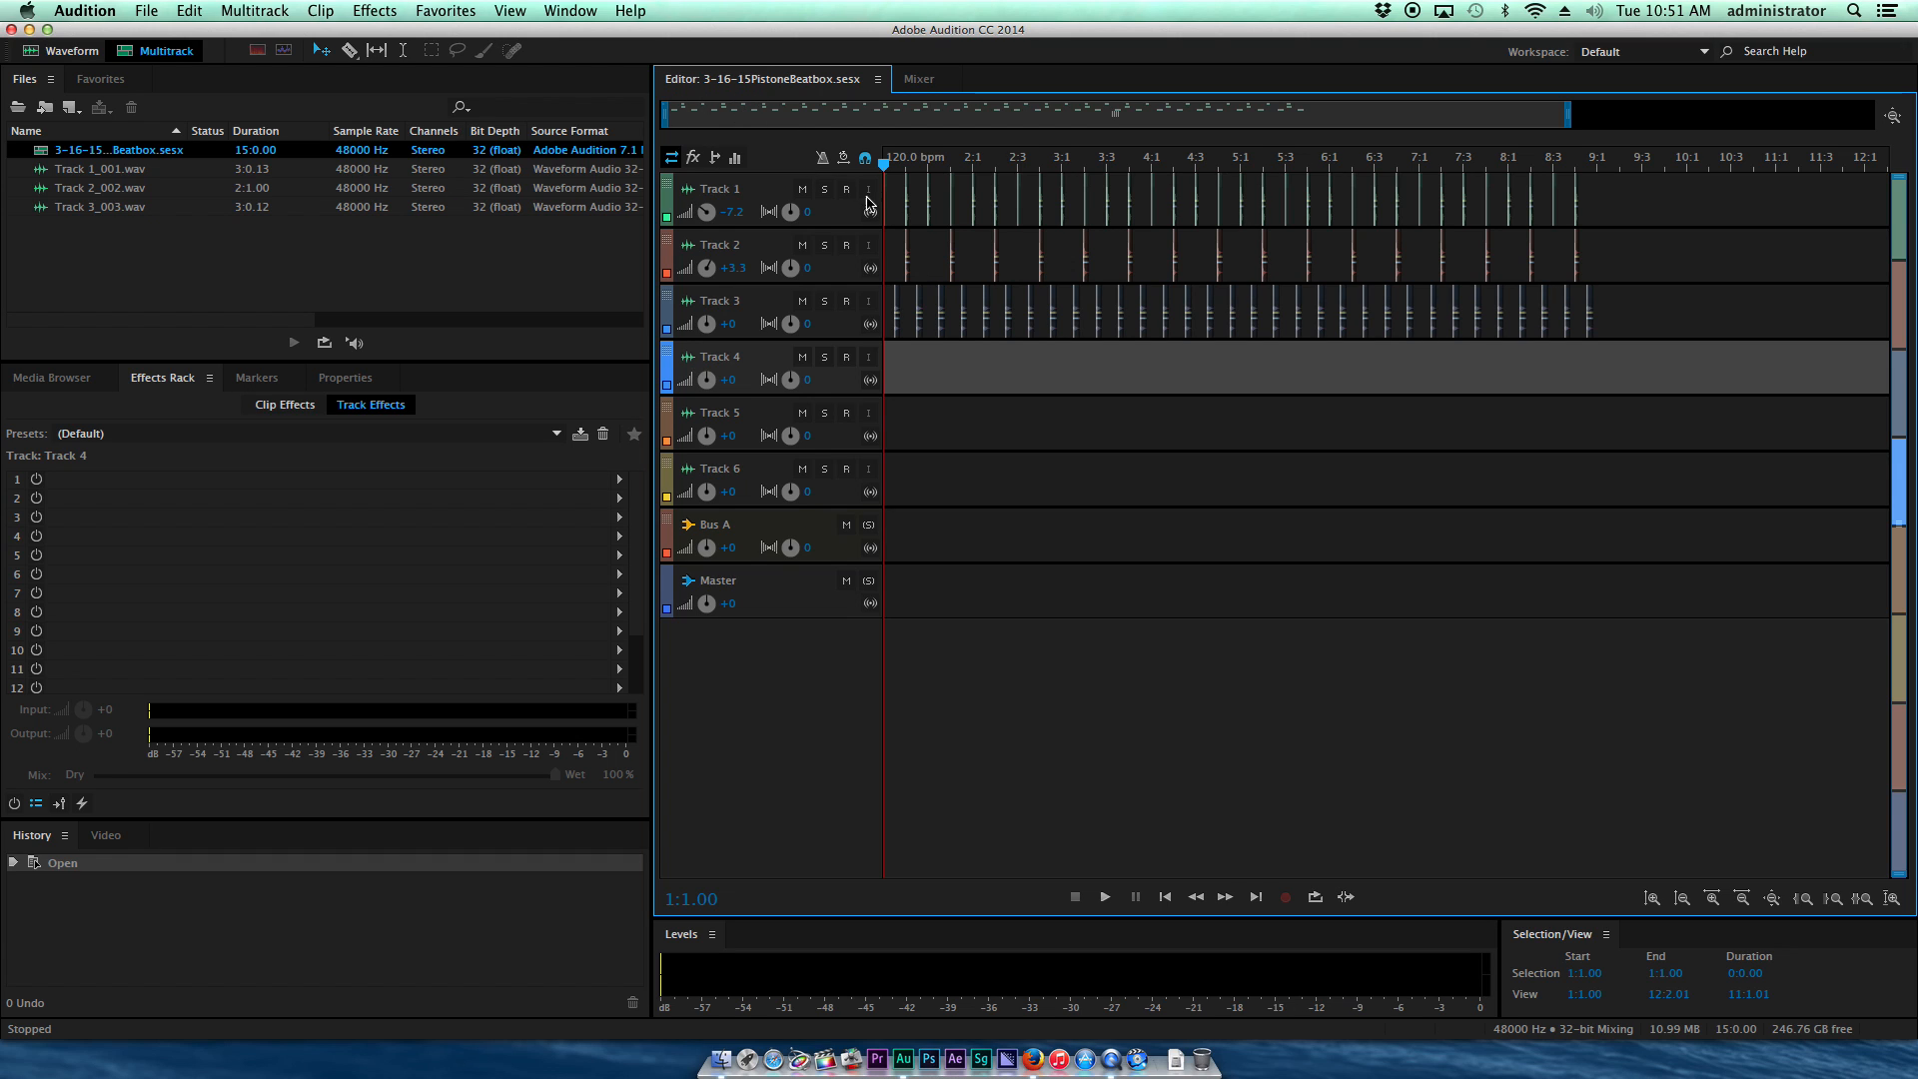
Step: Play the open beatbox session from its beginning, stopping in the fourth bar
key("space")
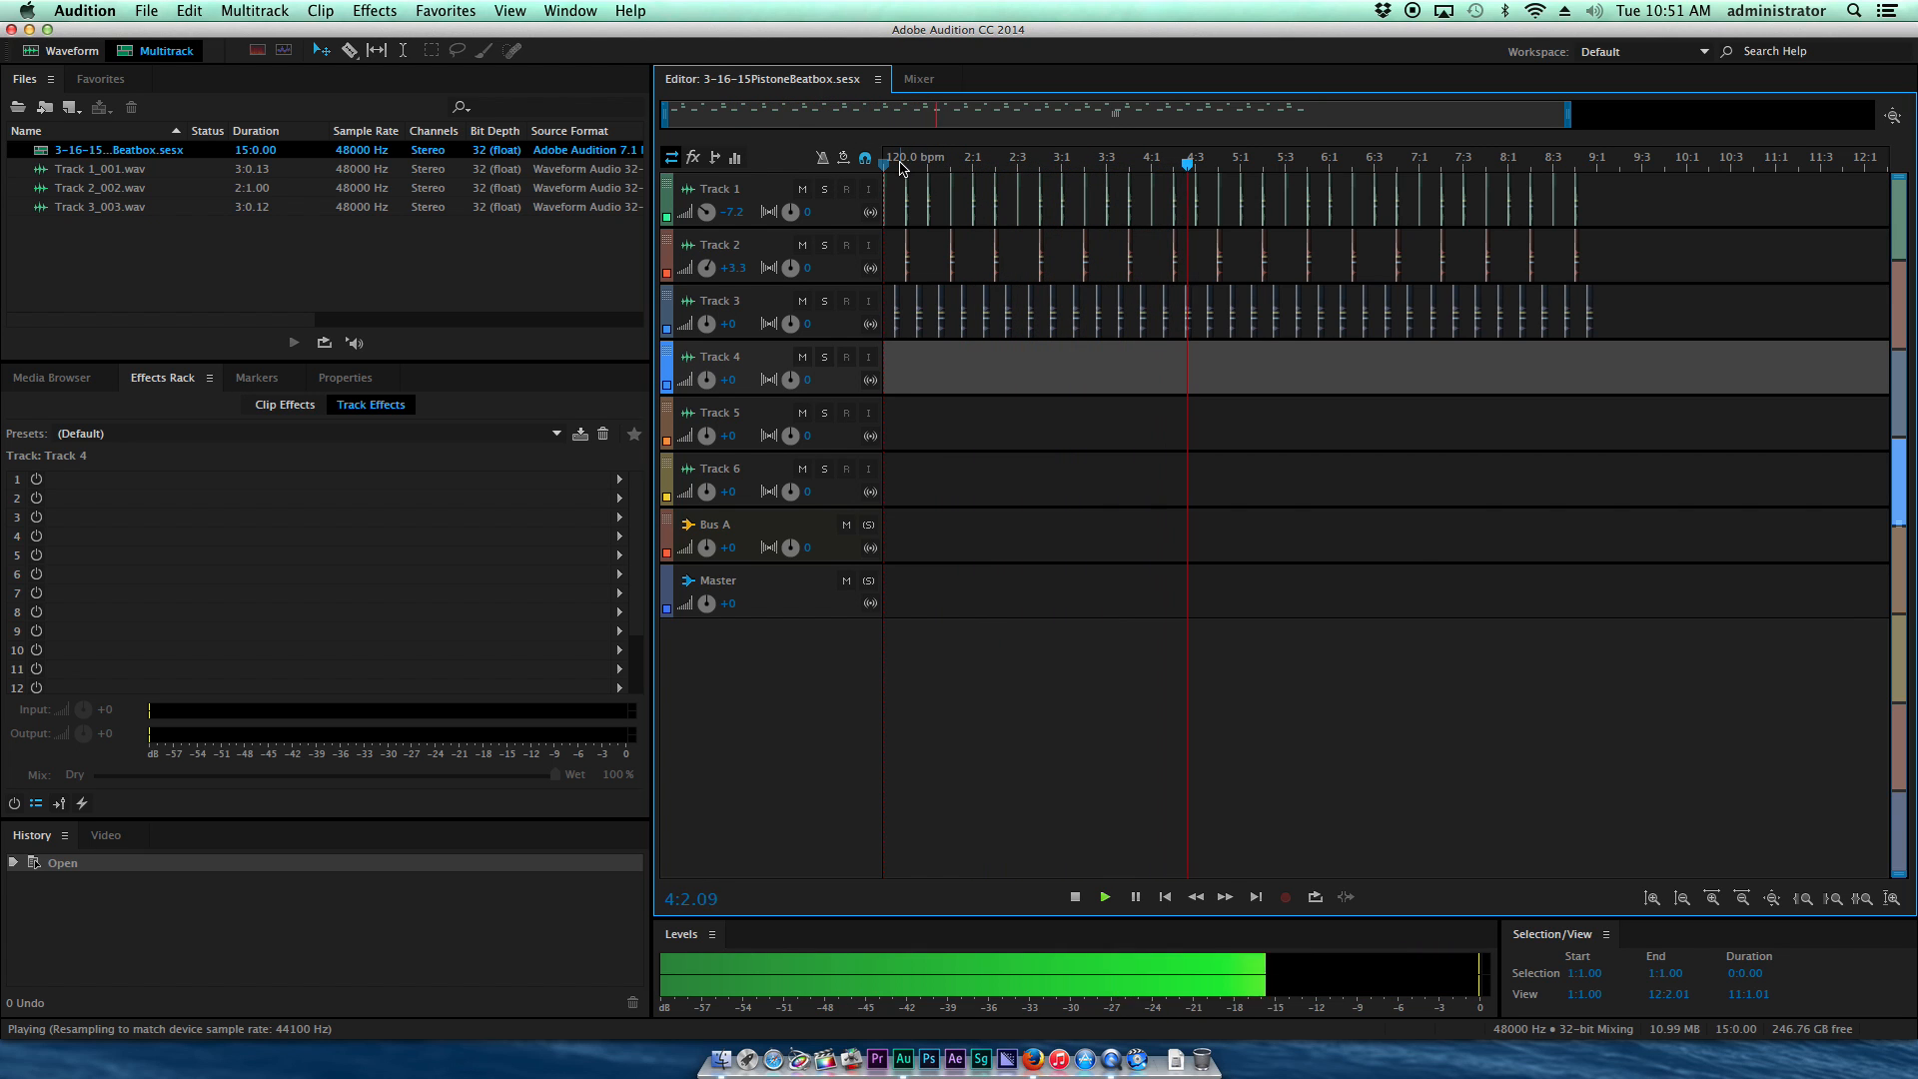
key("space")
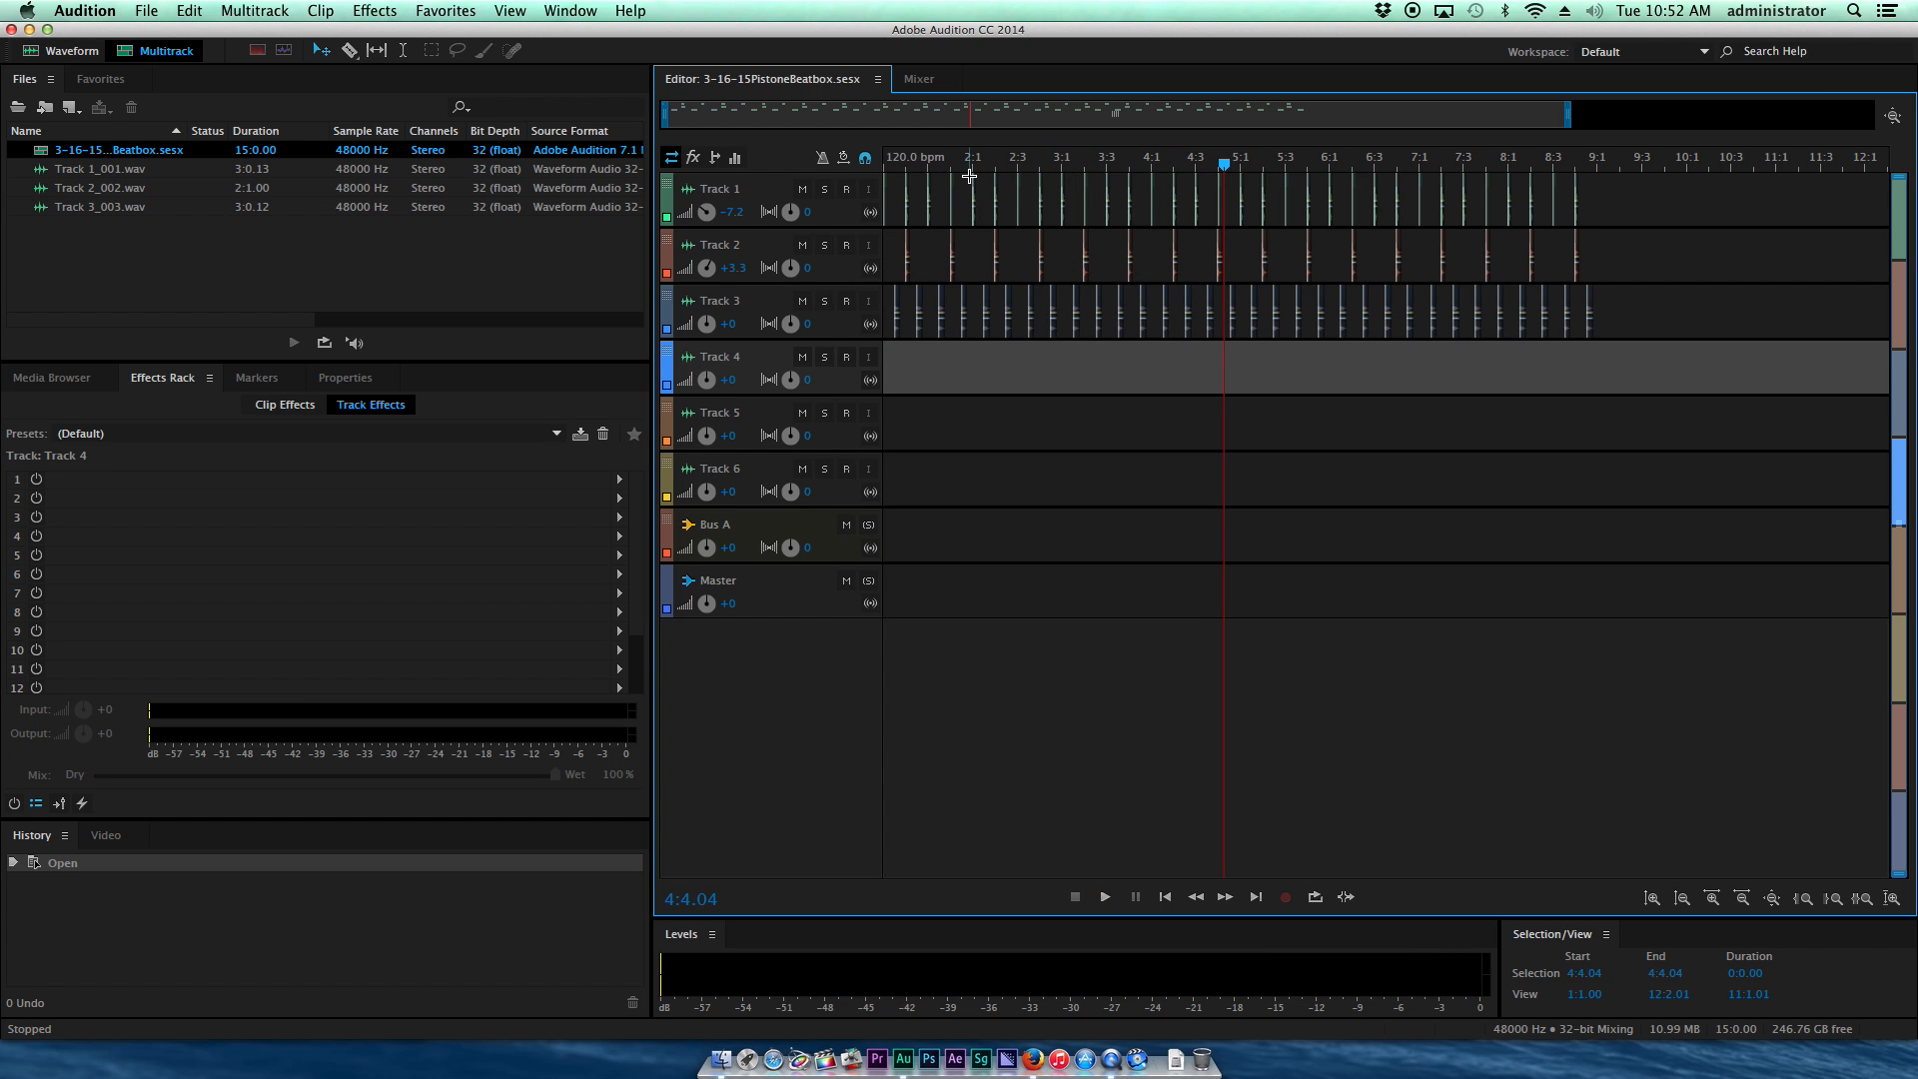
Step: Clear the open windows from the desktop and launch Adobe Audition CC 2014 from the Applications folder in Finder
key("super+h")
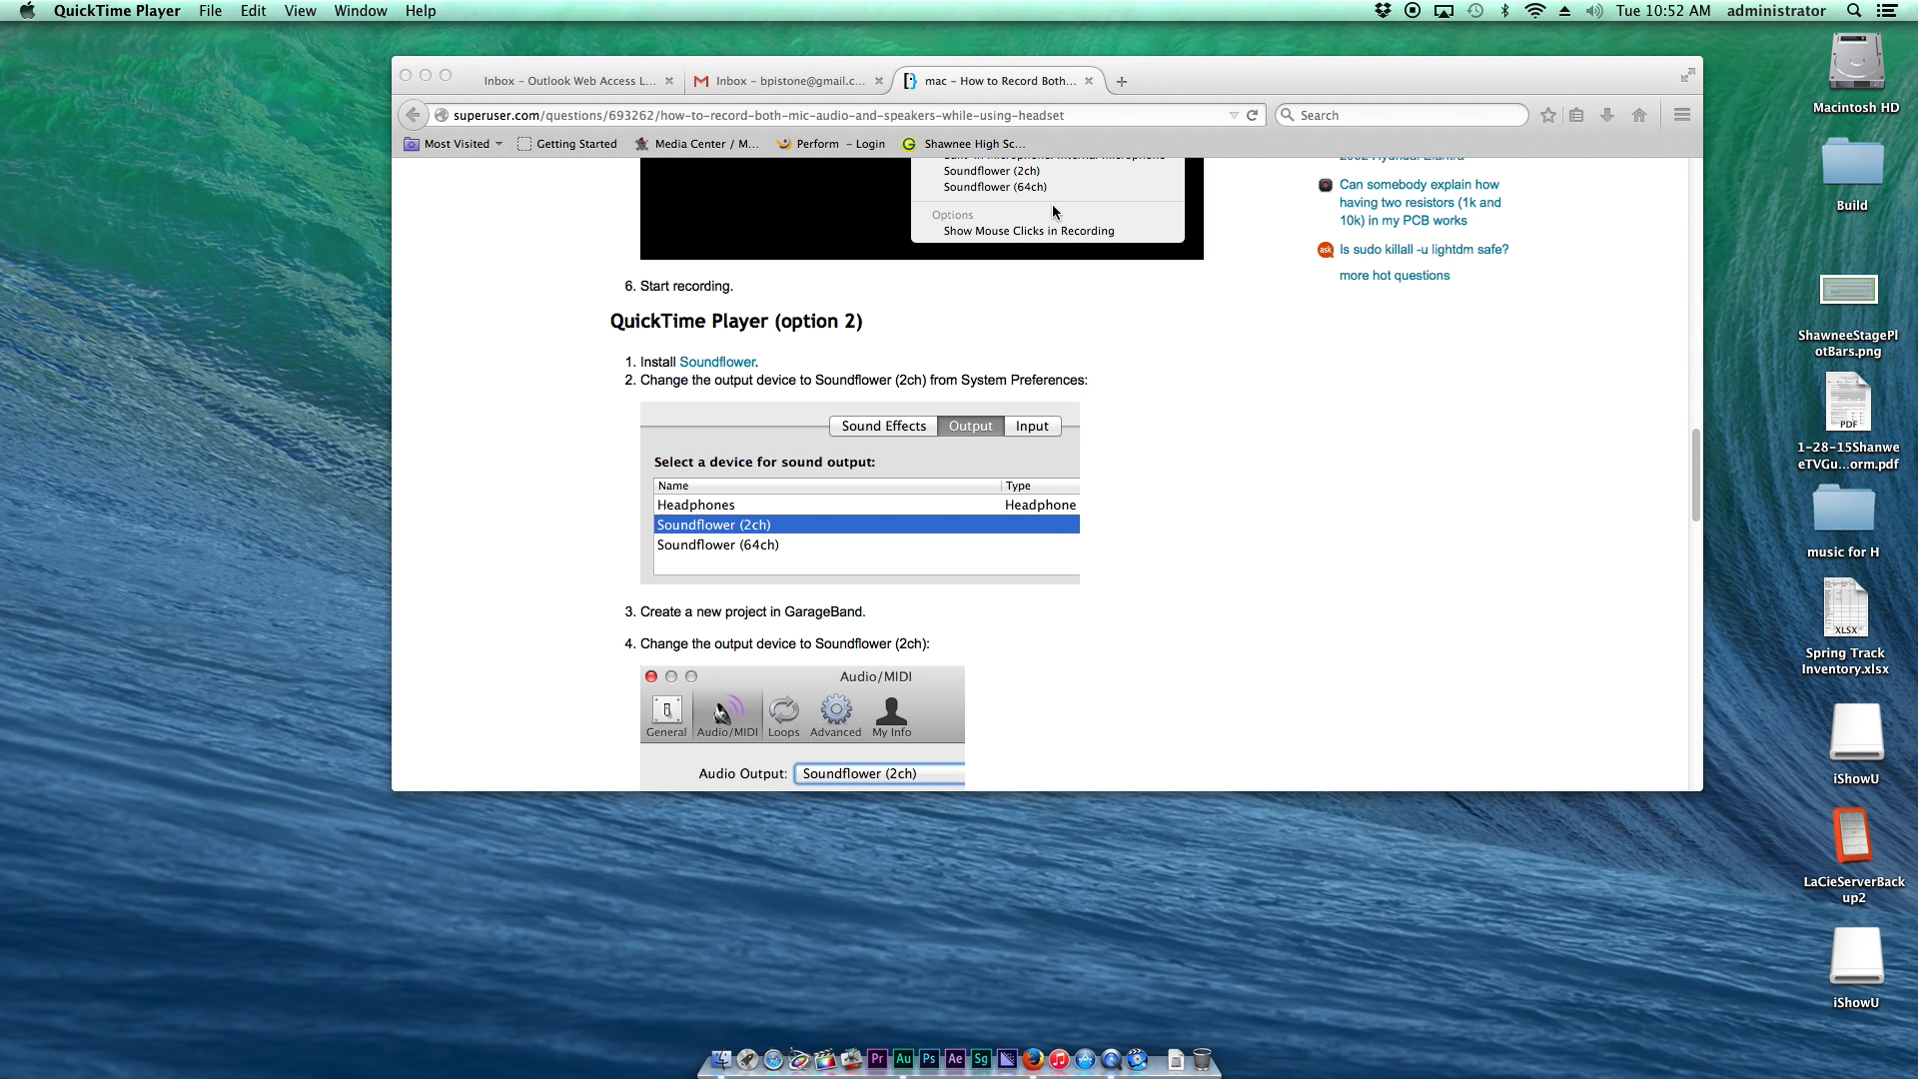
left_click(983, 287)
key("super+h")
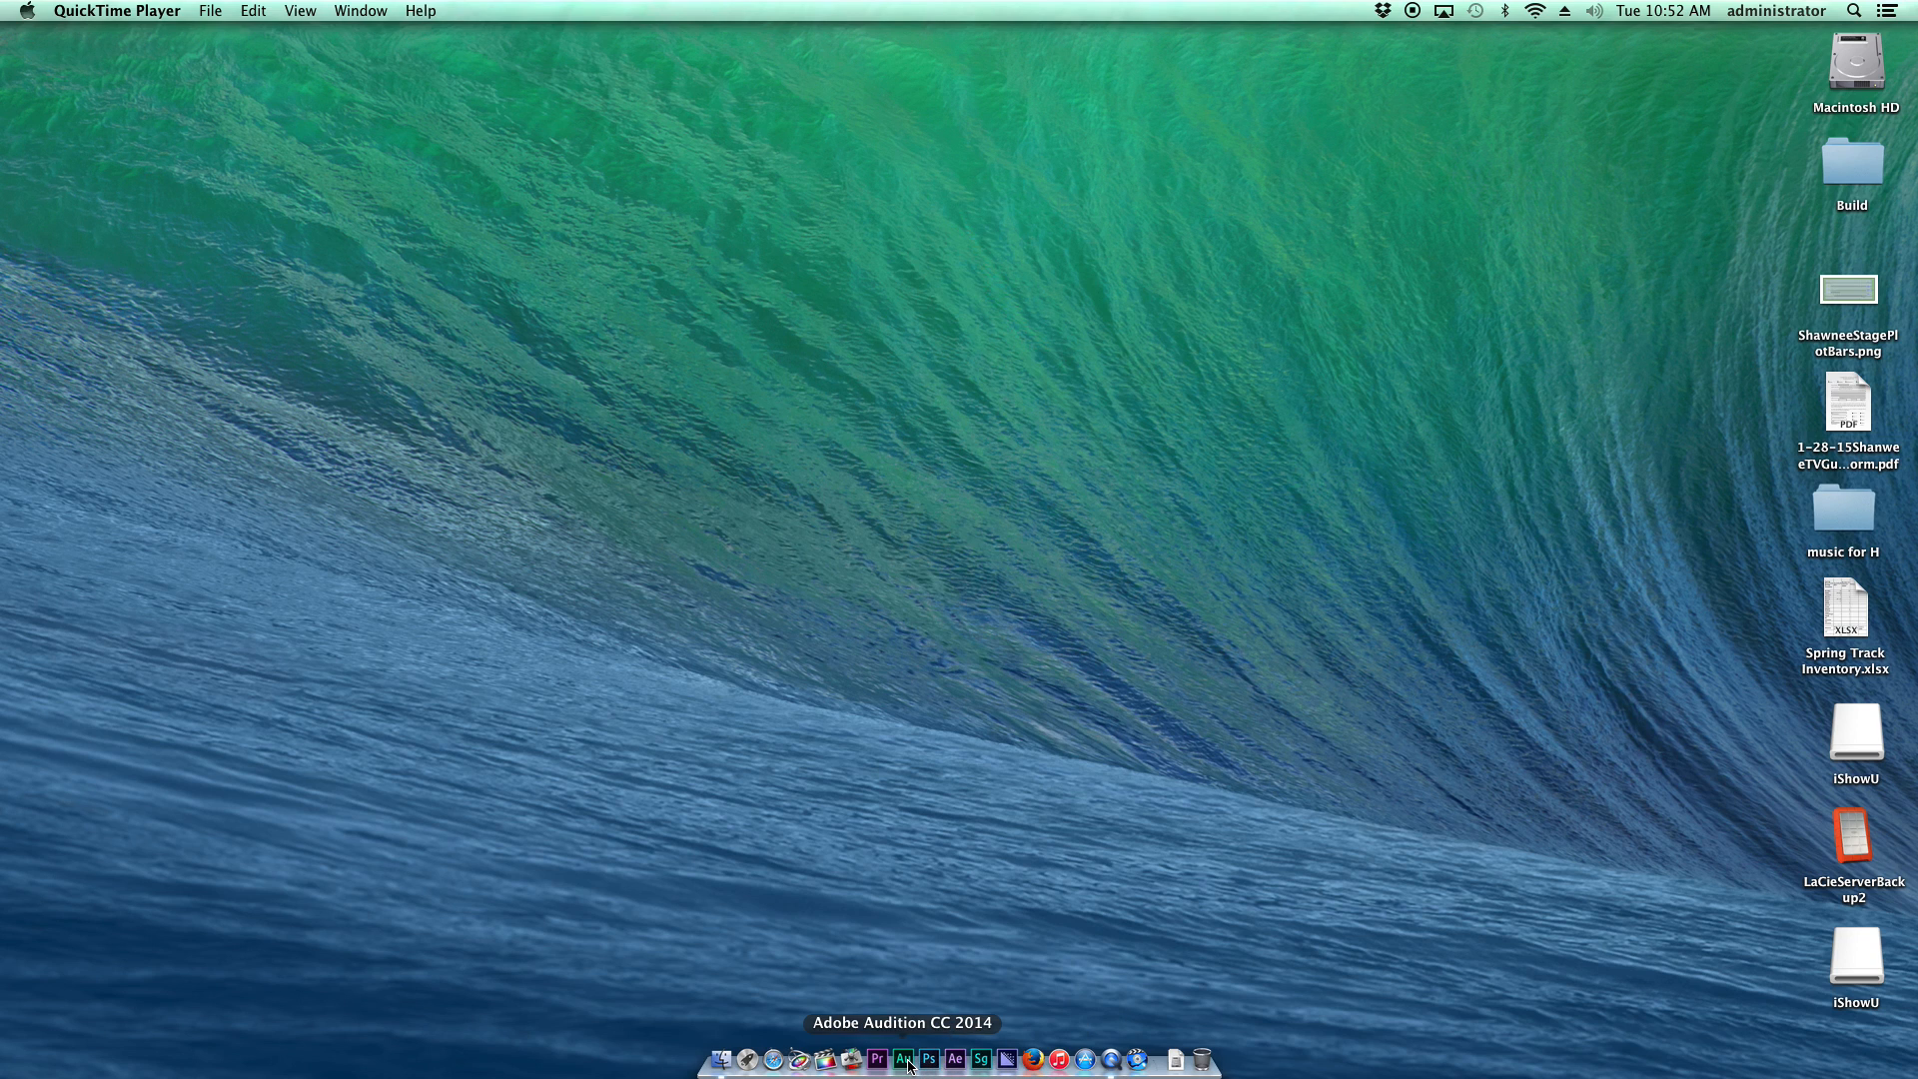
left_click(720, 1059)
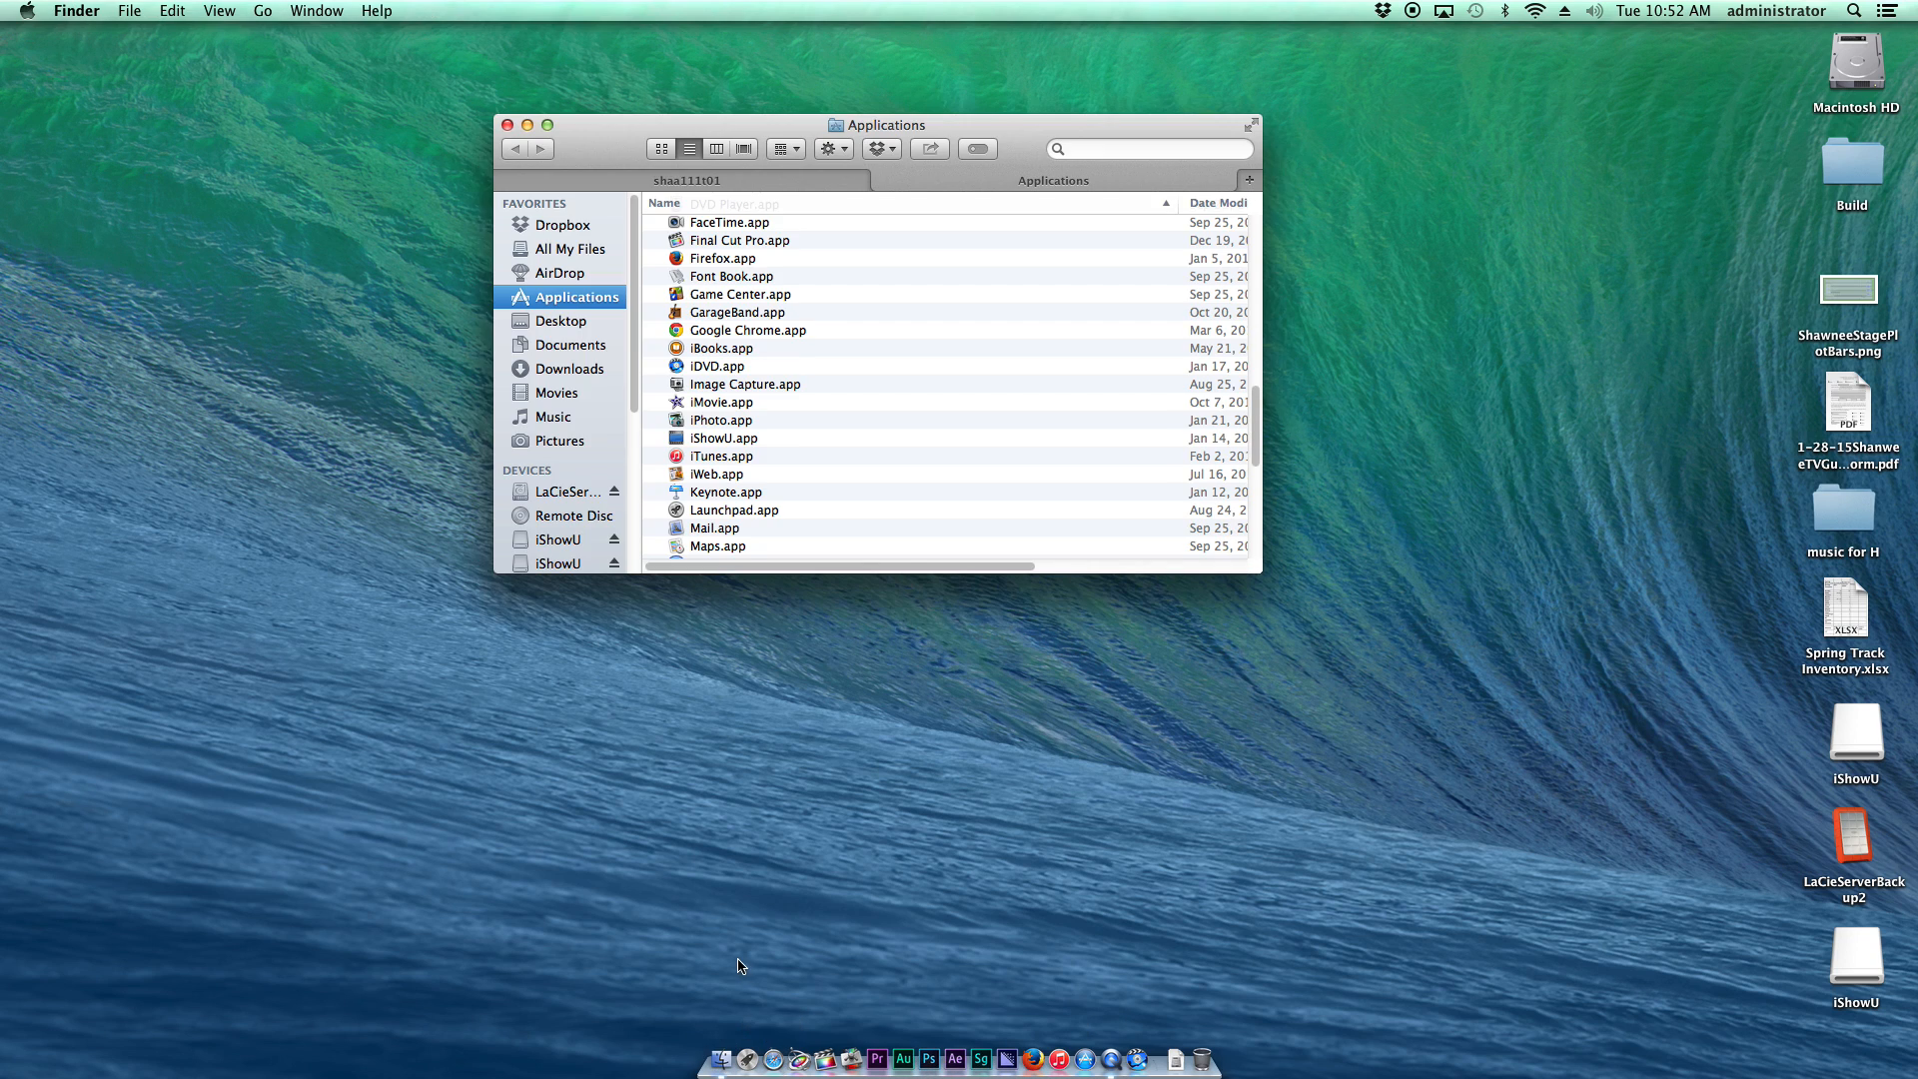
scroll(849, 419, "up", 10)
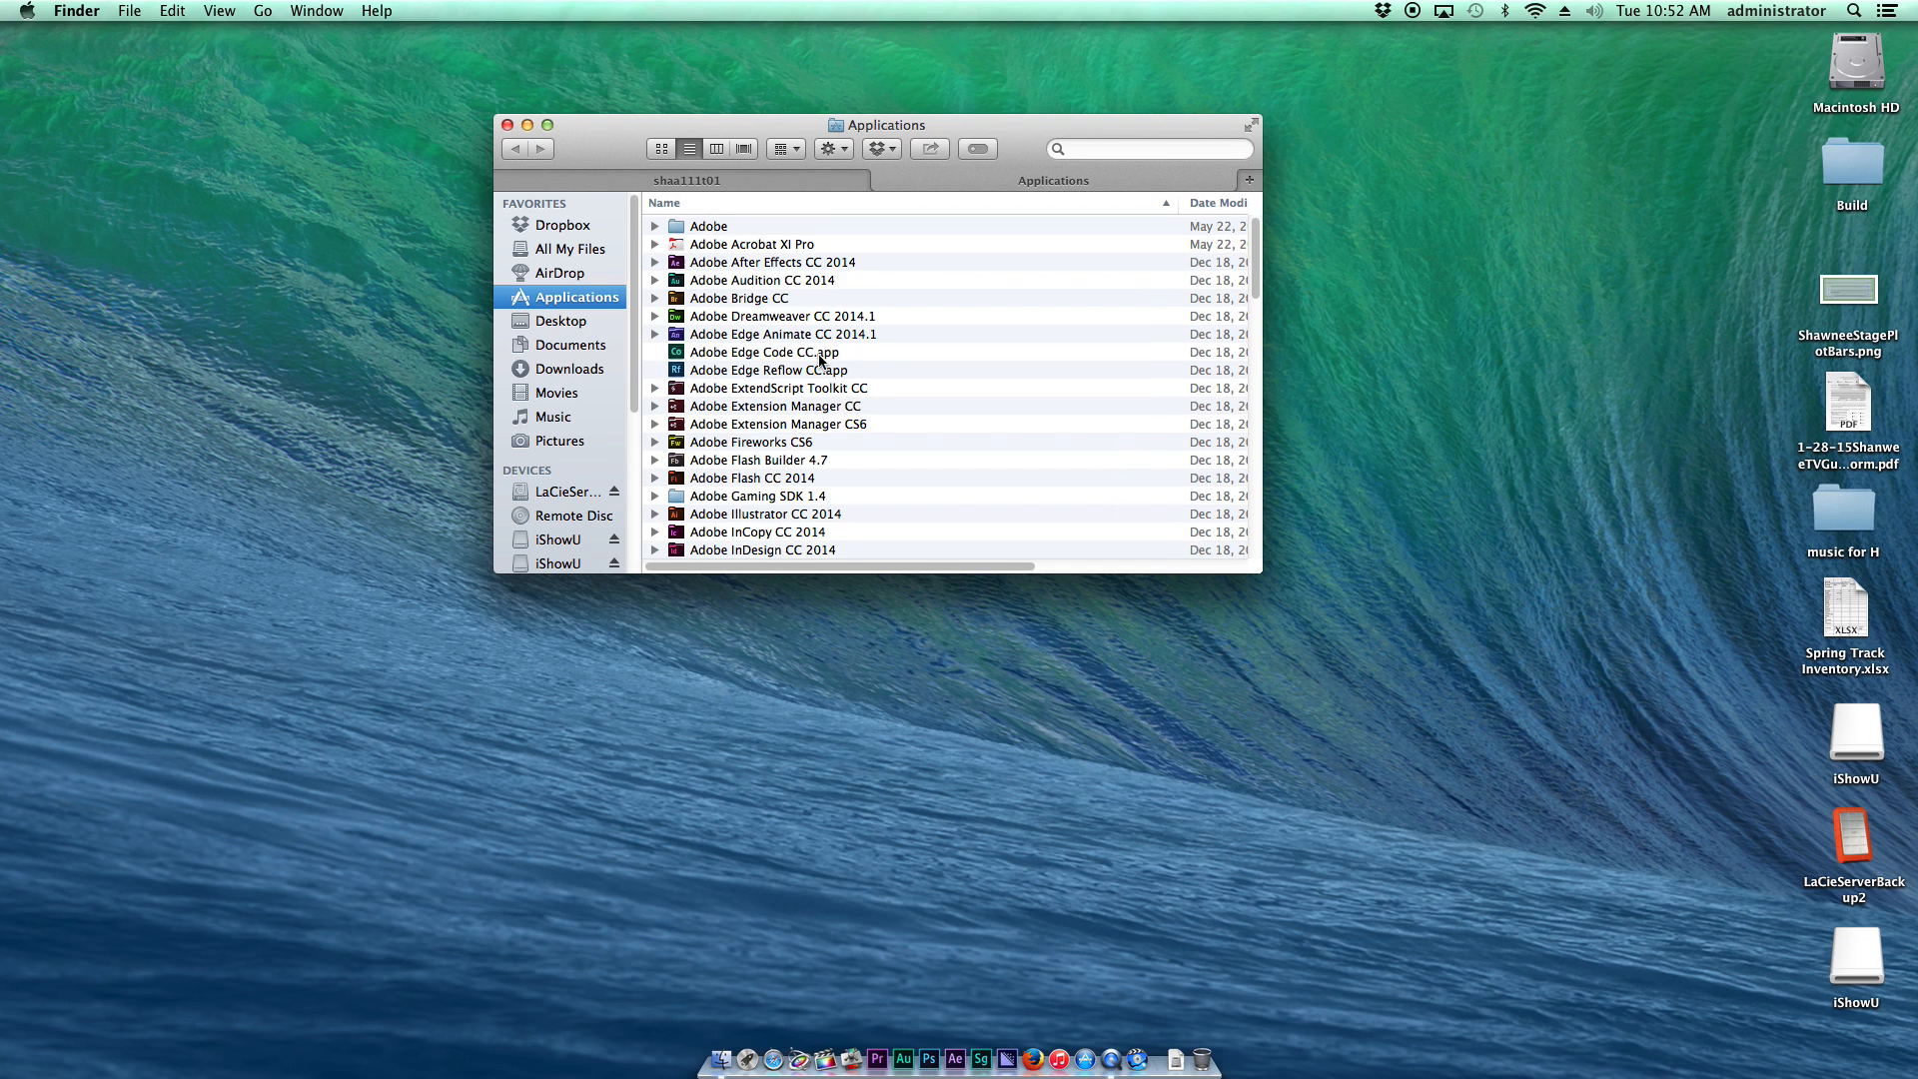
left_click(656, 279)
left_click(771, 298)
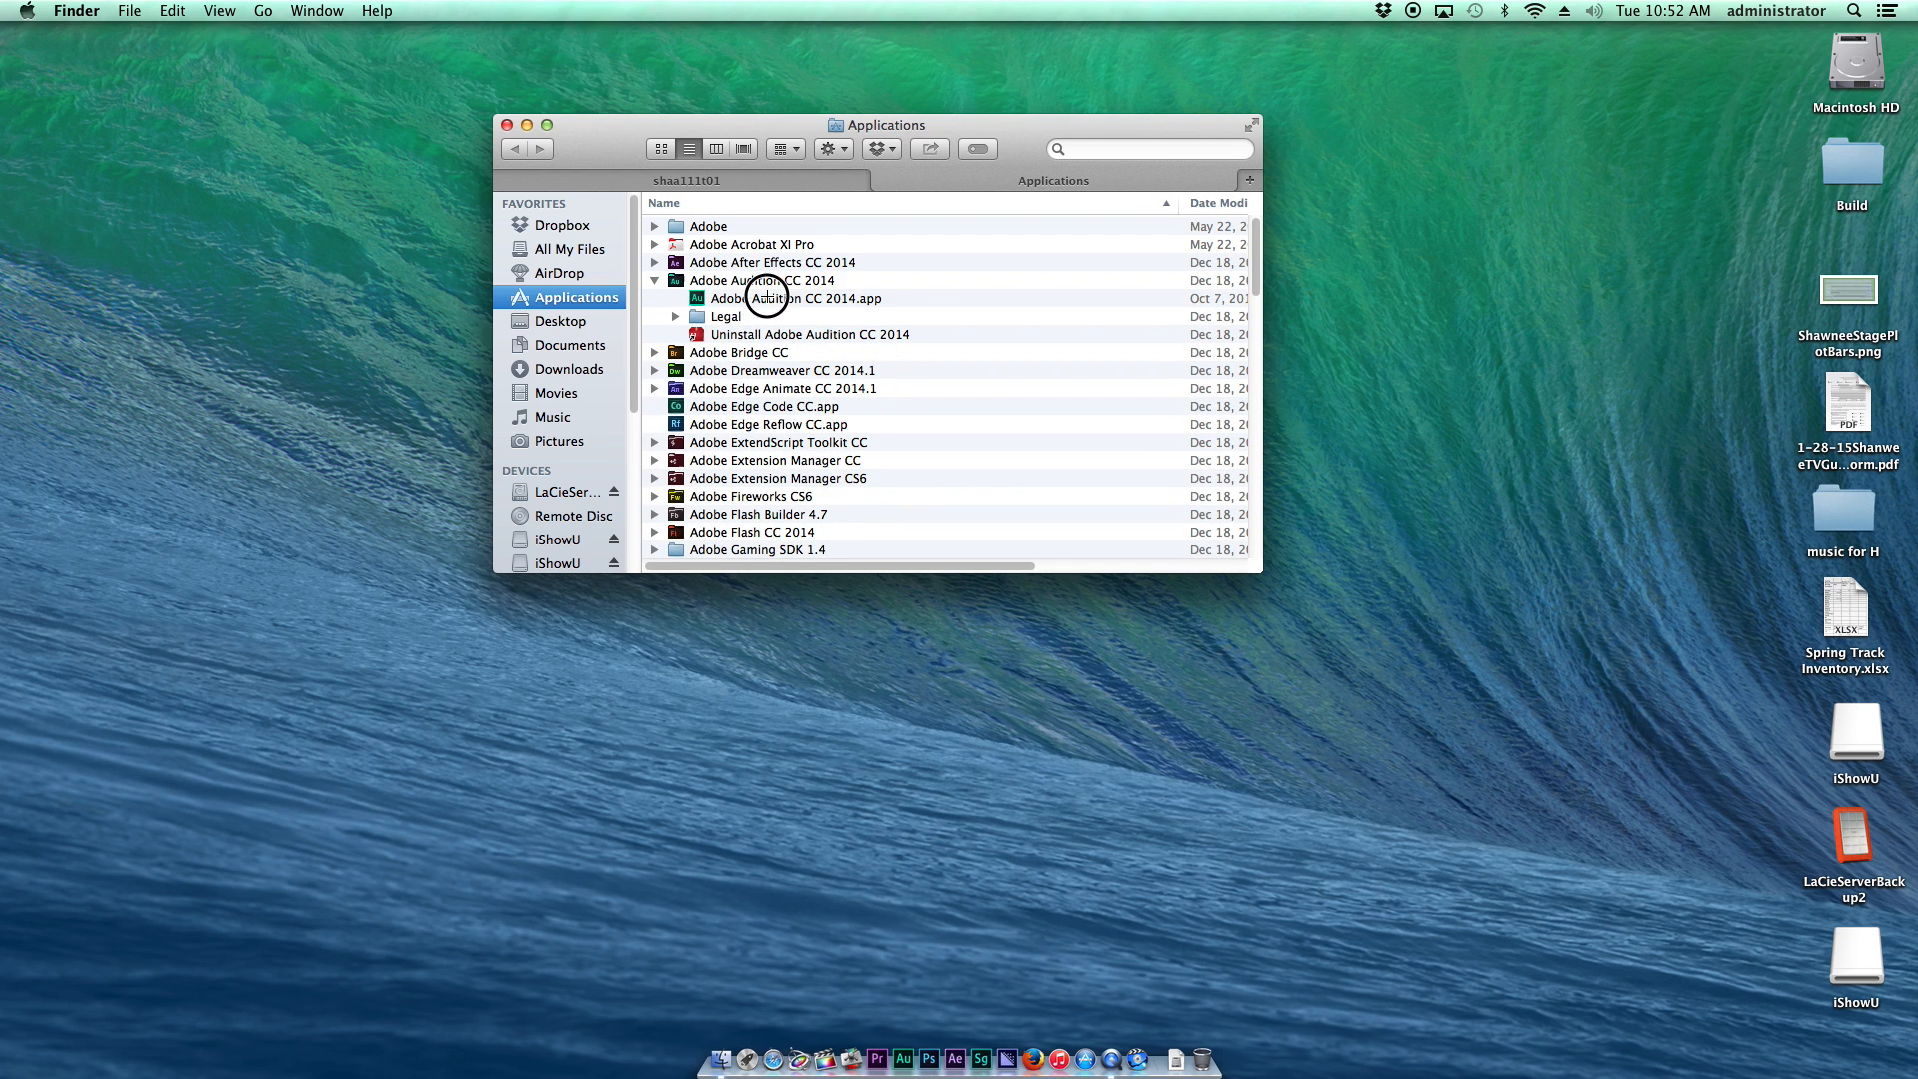
double_click(771, 298)
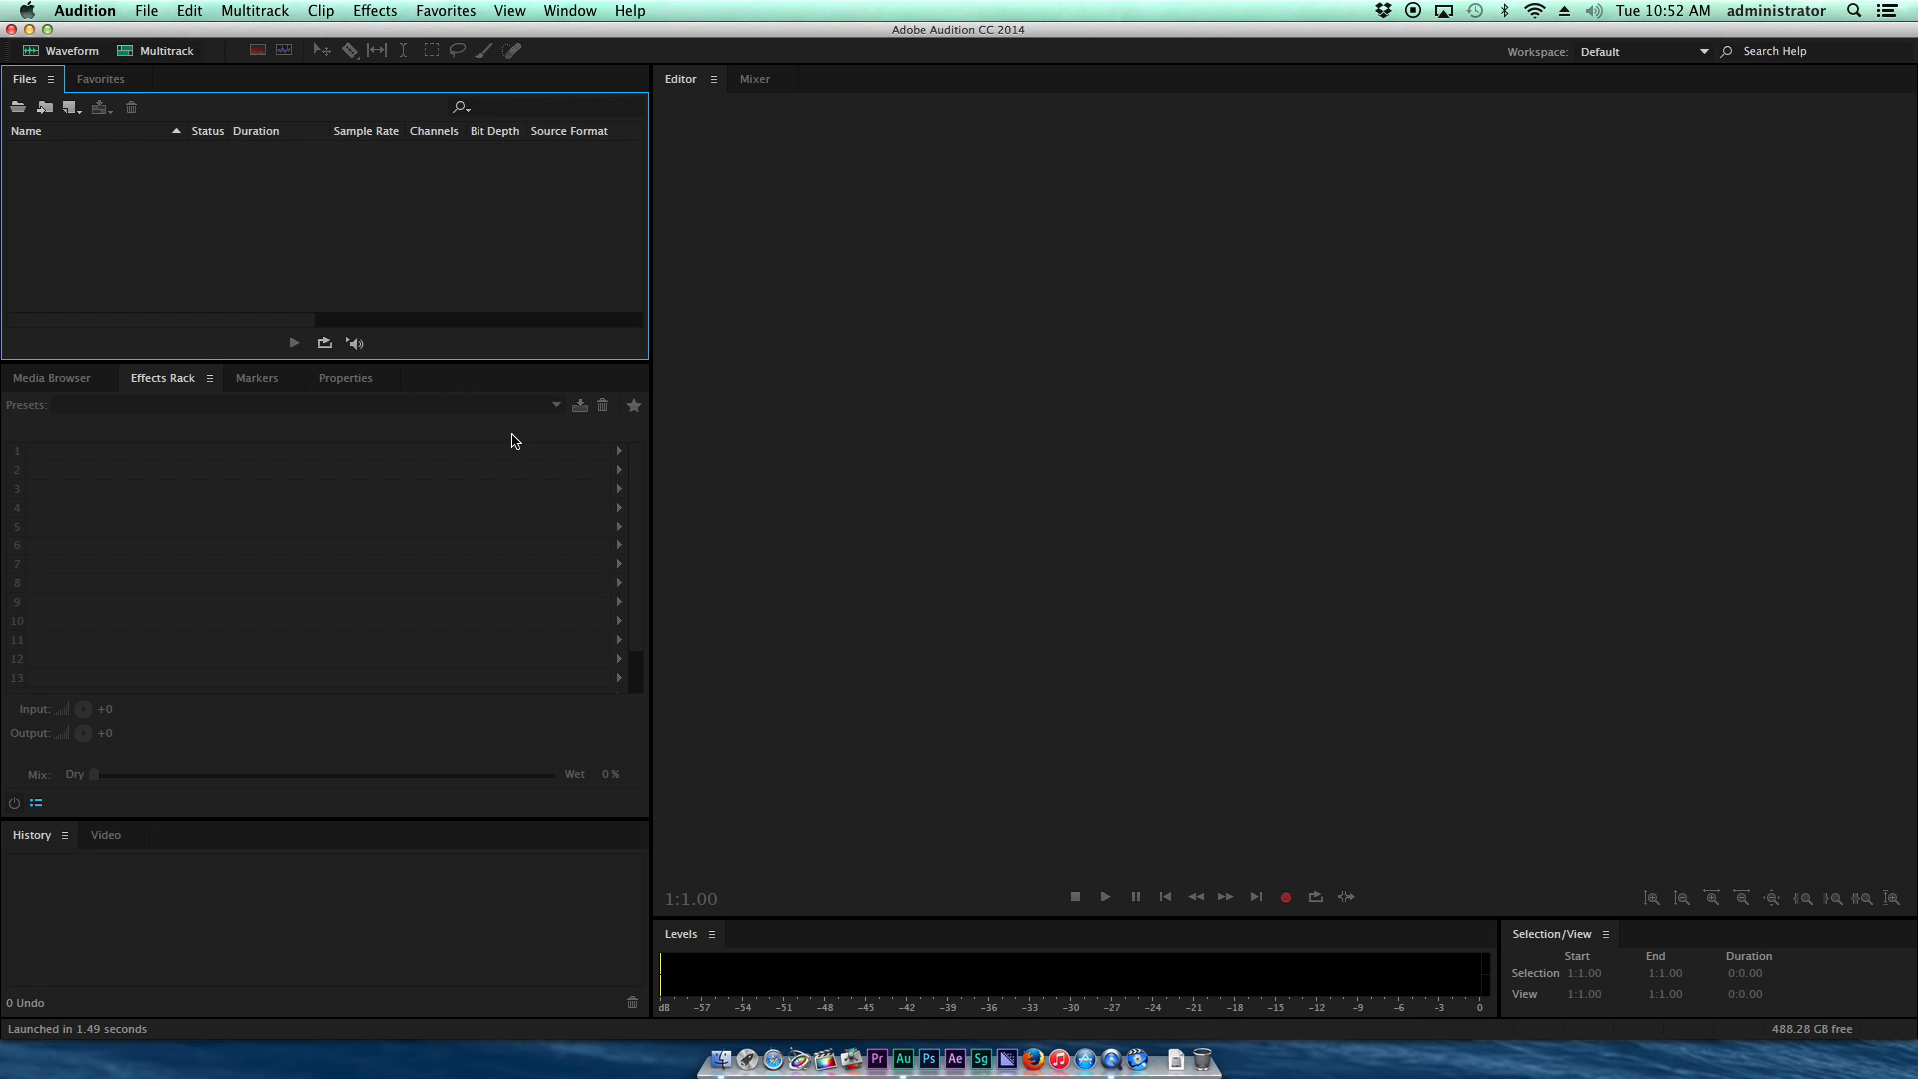
Step: Start a new multitrack session and browse for its location to the owner's personal folder on the LaCieServerBackup2 drive
left_click(150, 52)
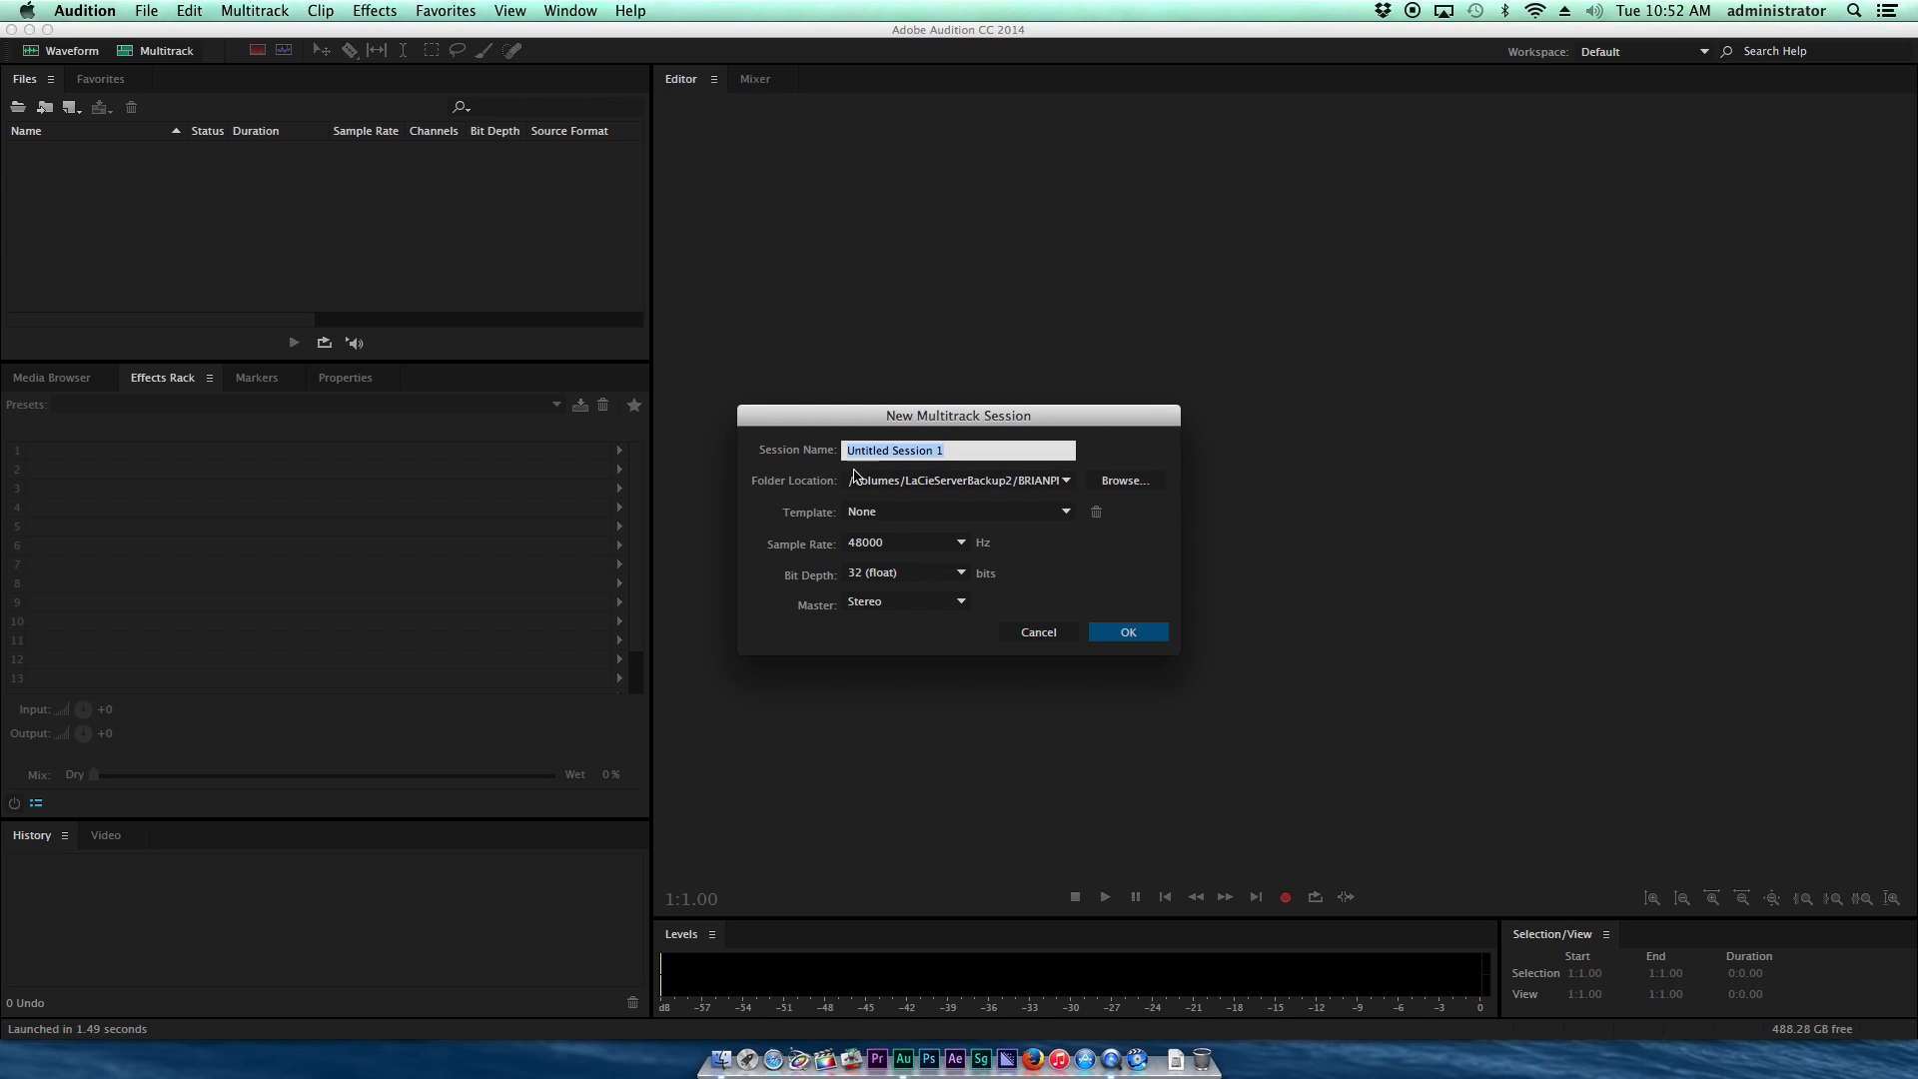
left_click(1125, 479)
scroll(889, 645, "down", 3)
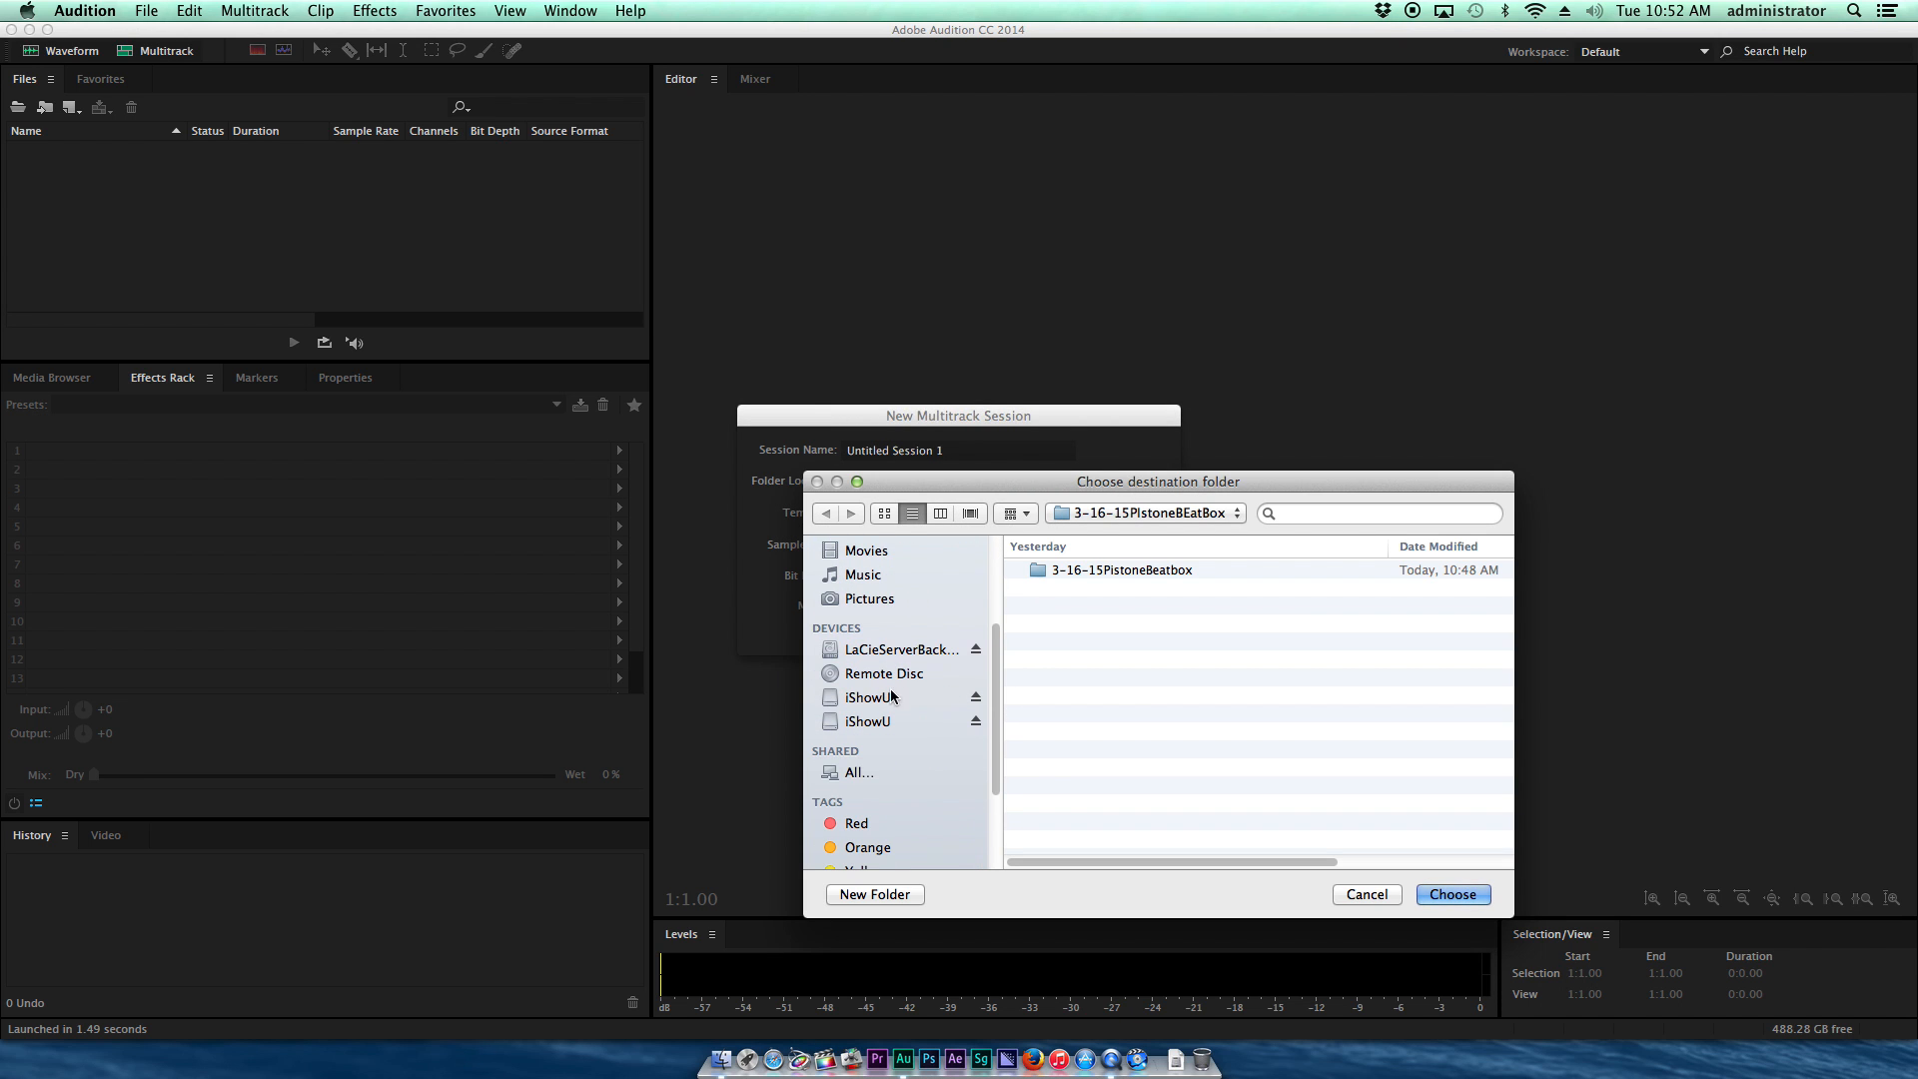
left_click(883, 650)
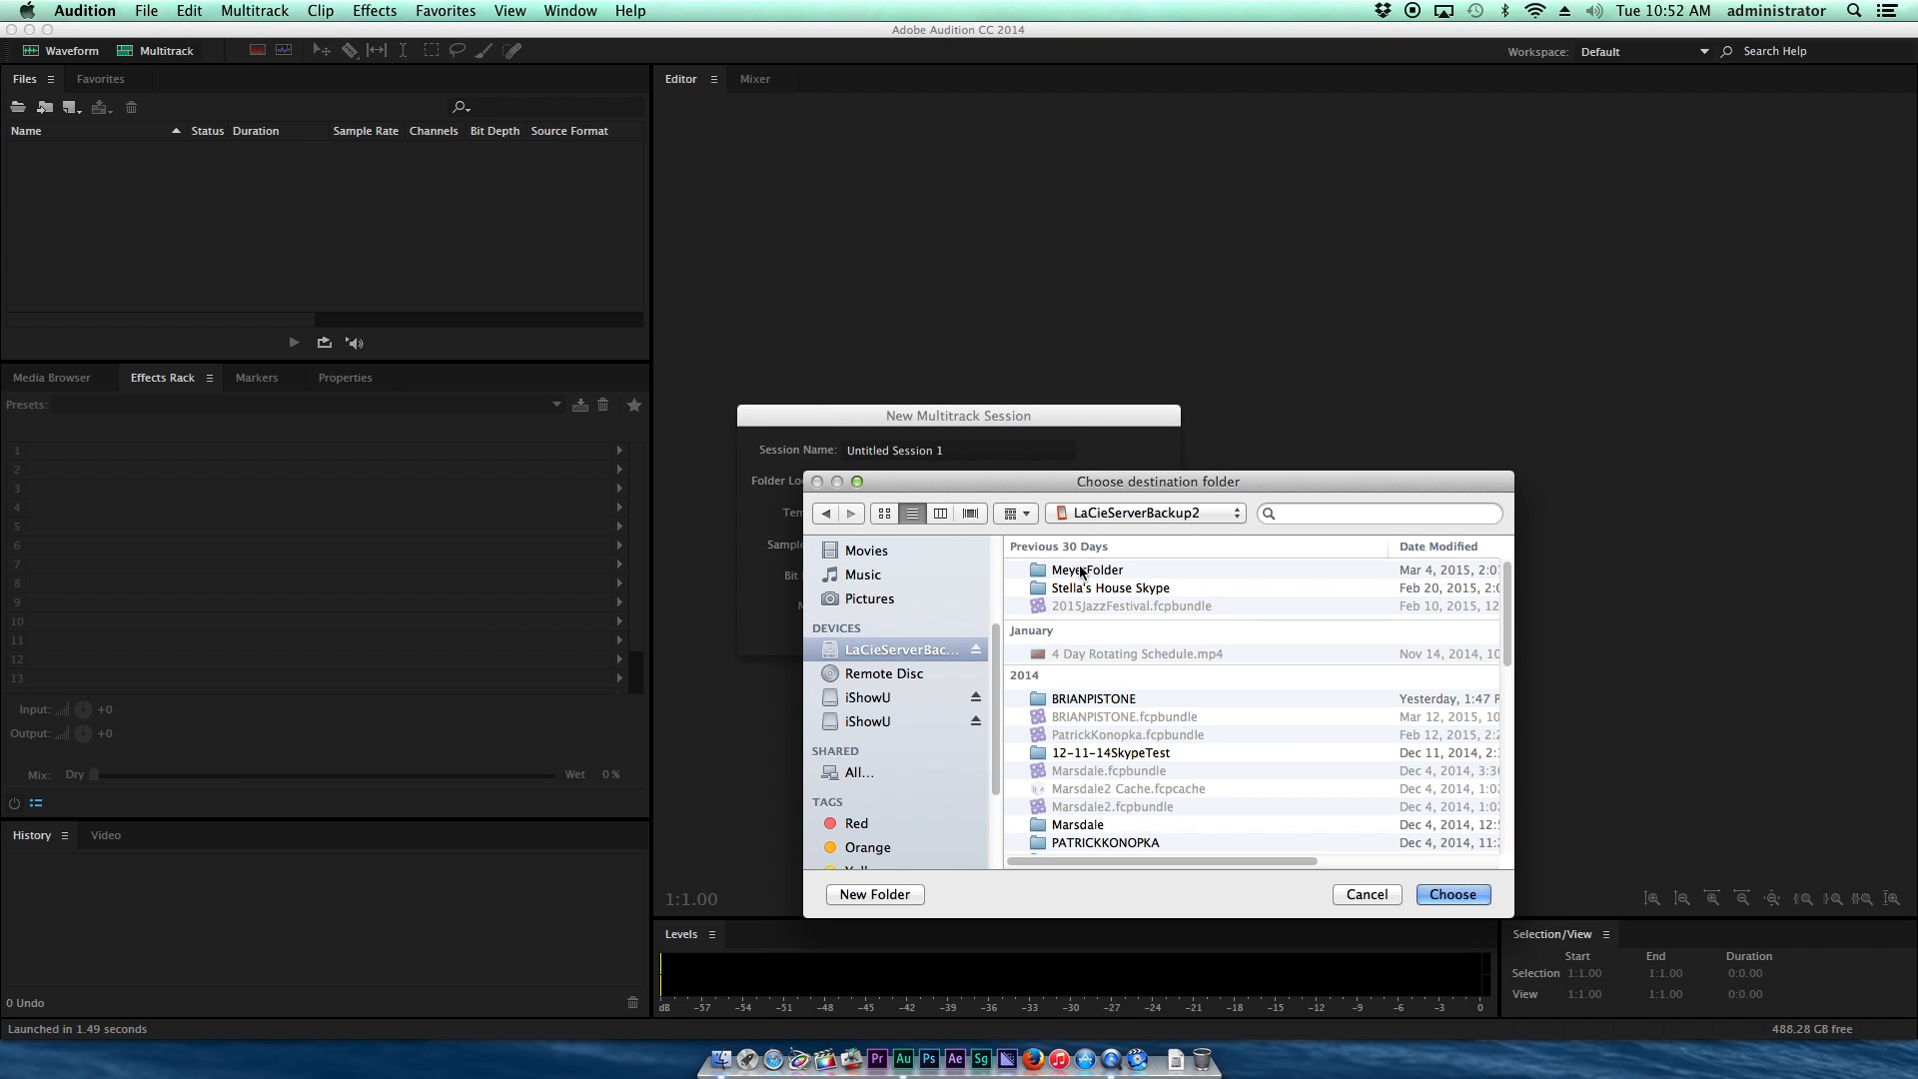
double_click(1051, 703)
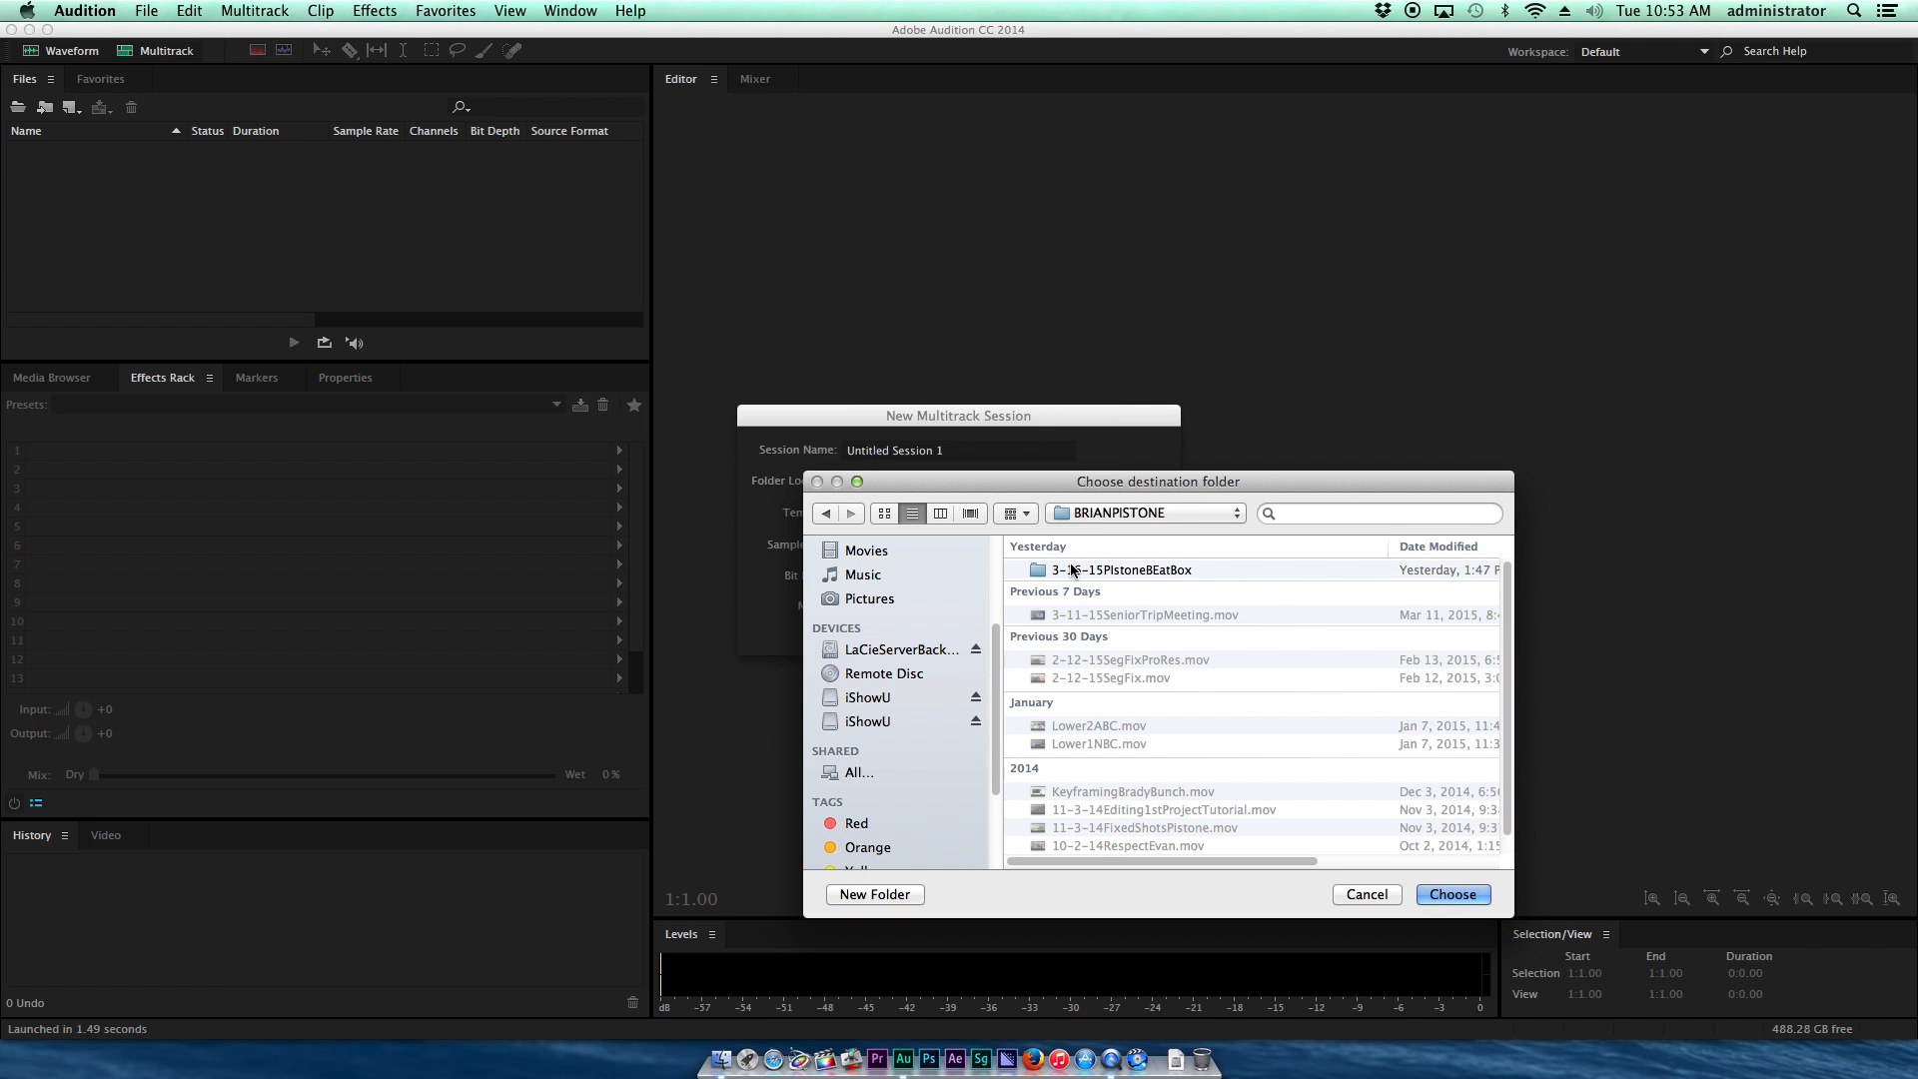
Step: Create a subfolder named with the date 3-17-15, the owner's surname and BeatBox, and choose it as the session location
left_click(892, 896)
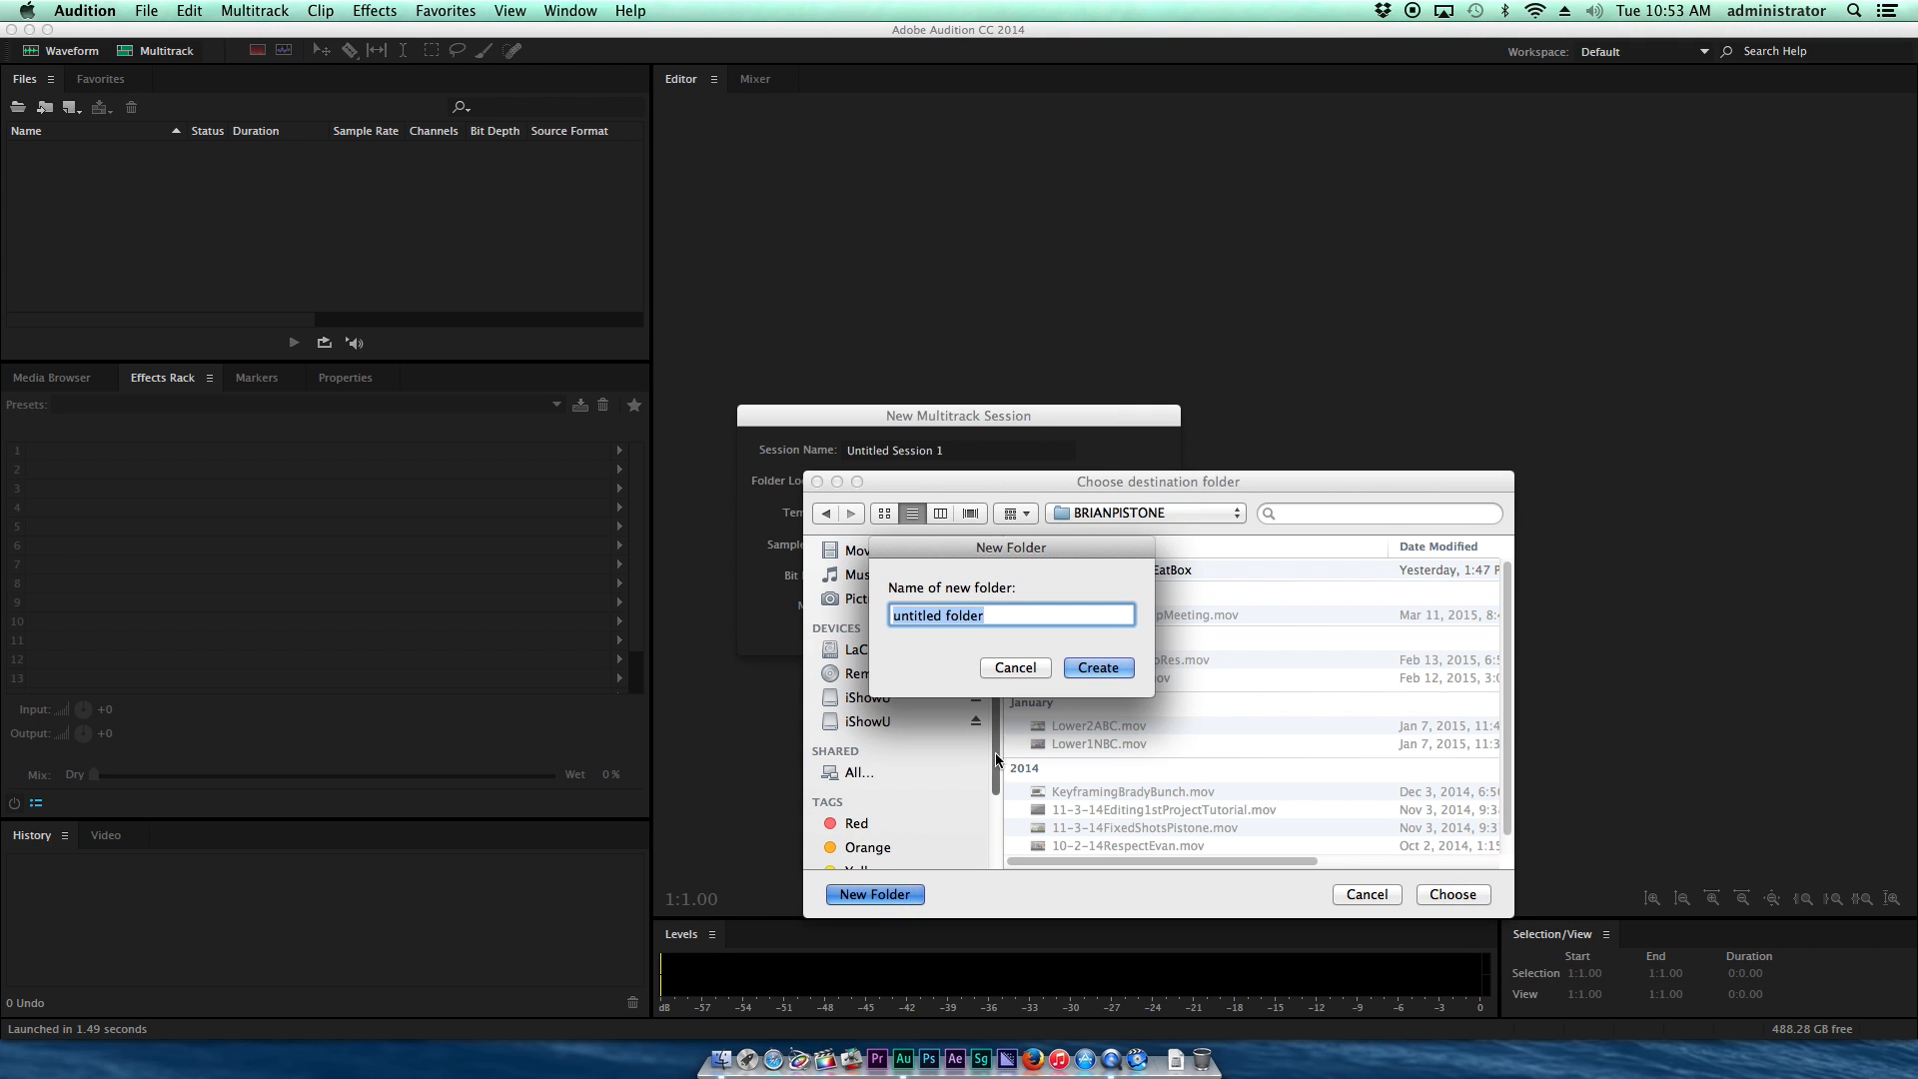
type("3-")
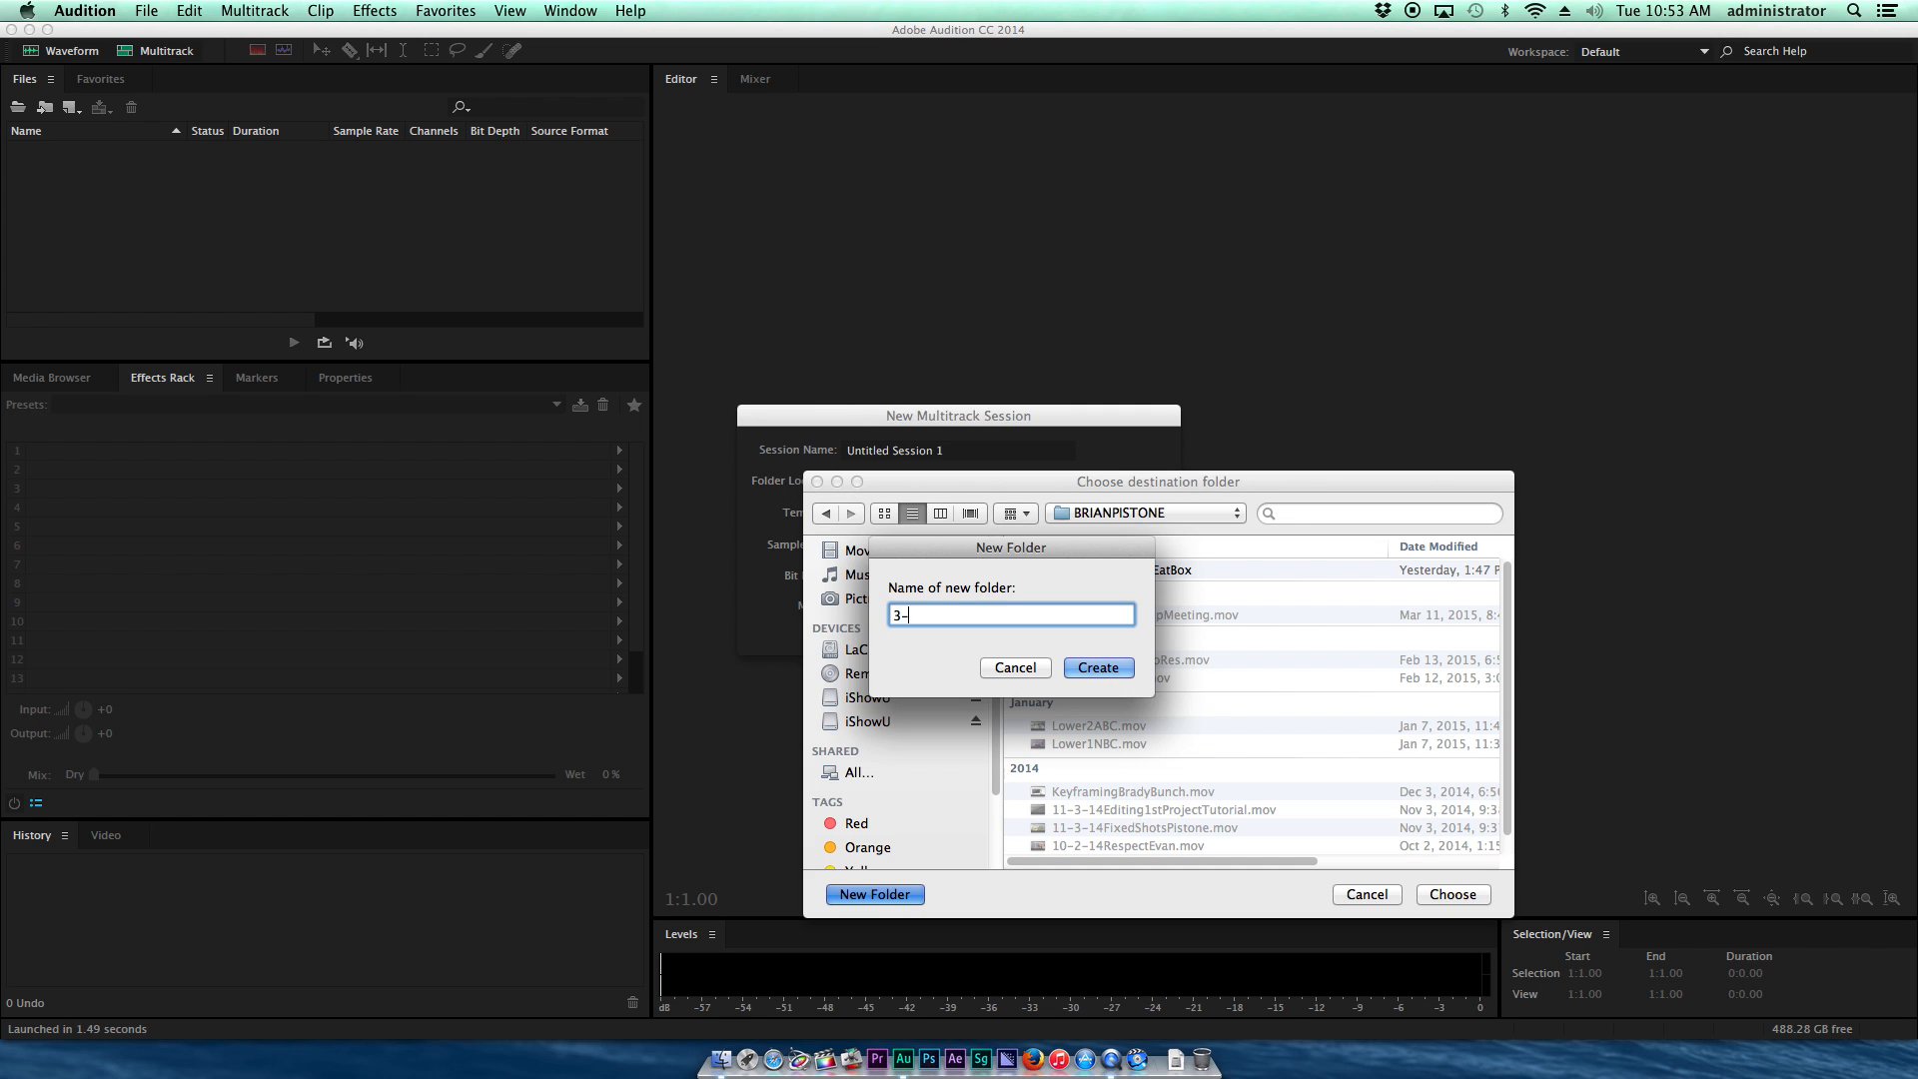
type("17-15PistoneBeatBox")
key("Return")
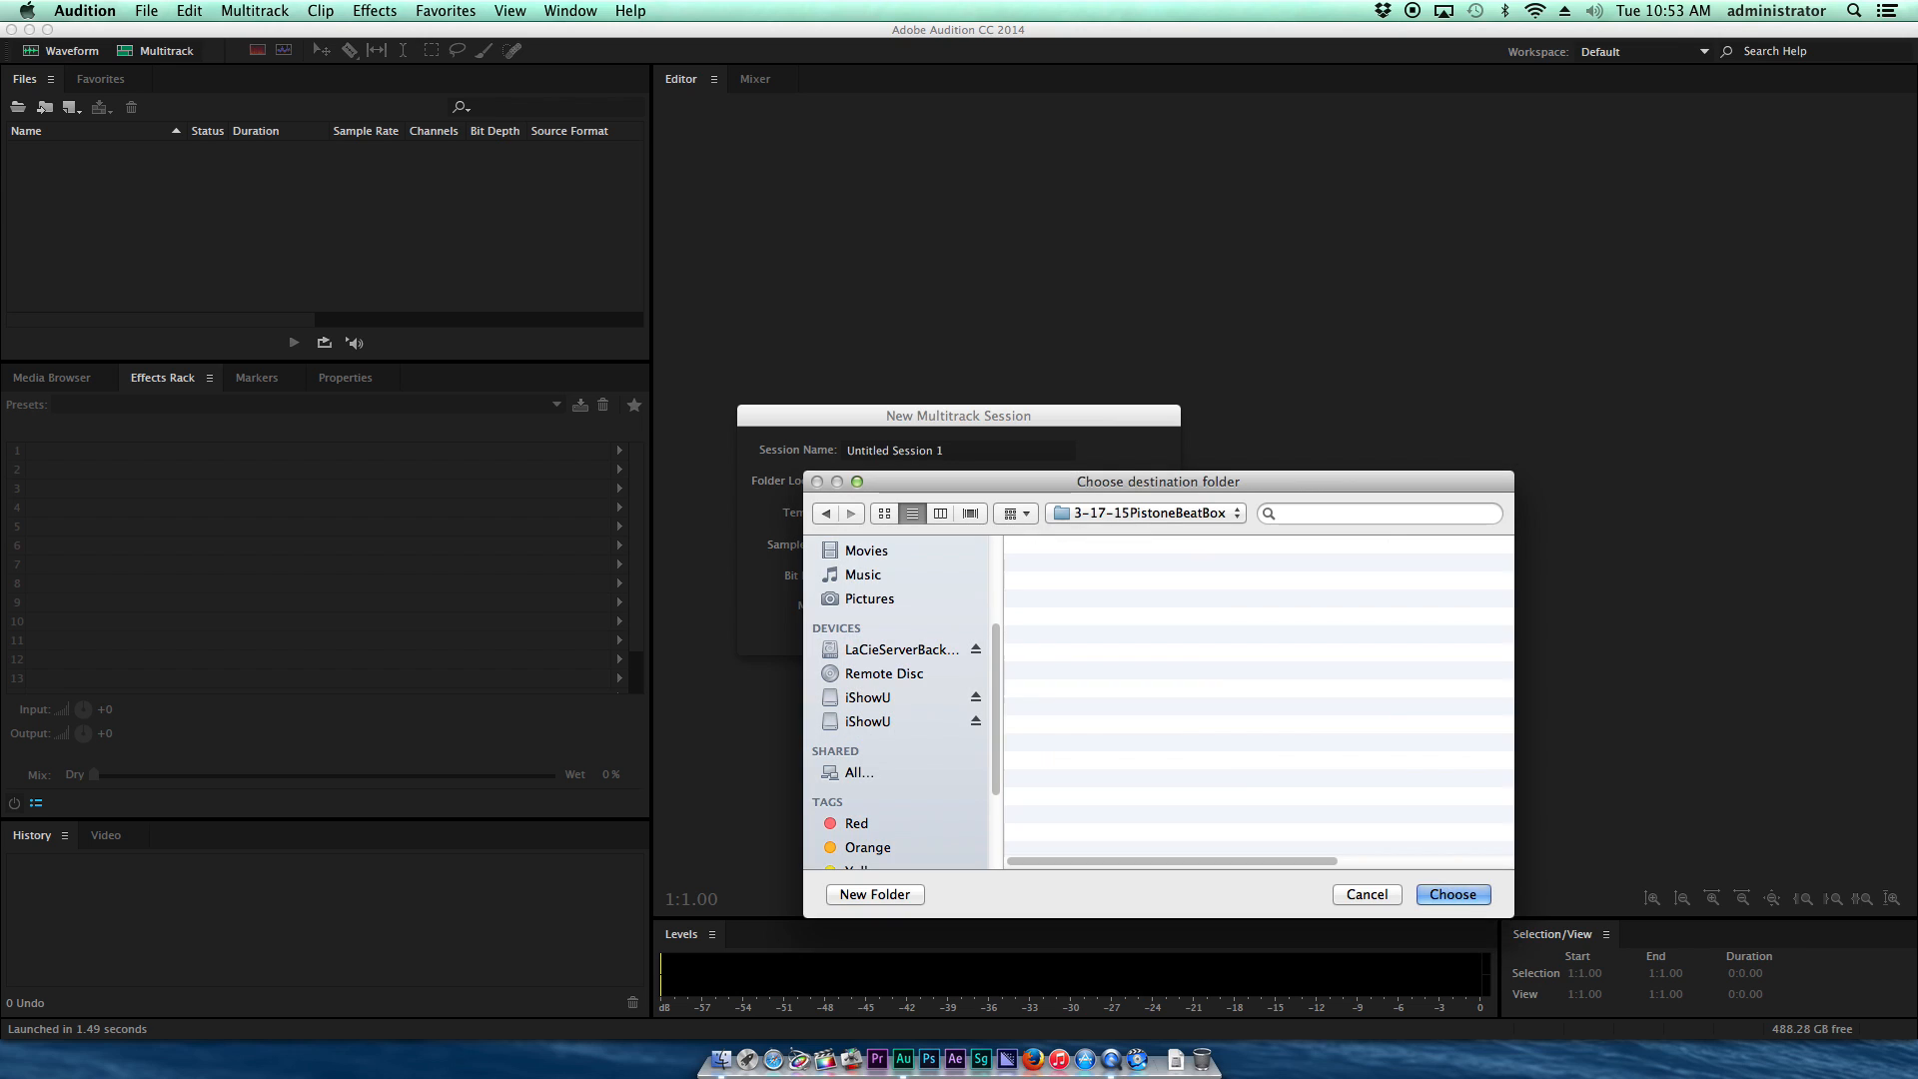
left_click(1453, 894)
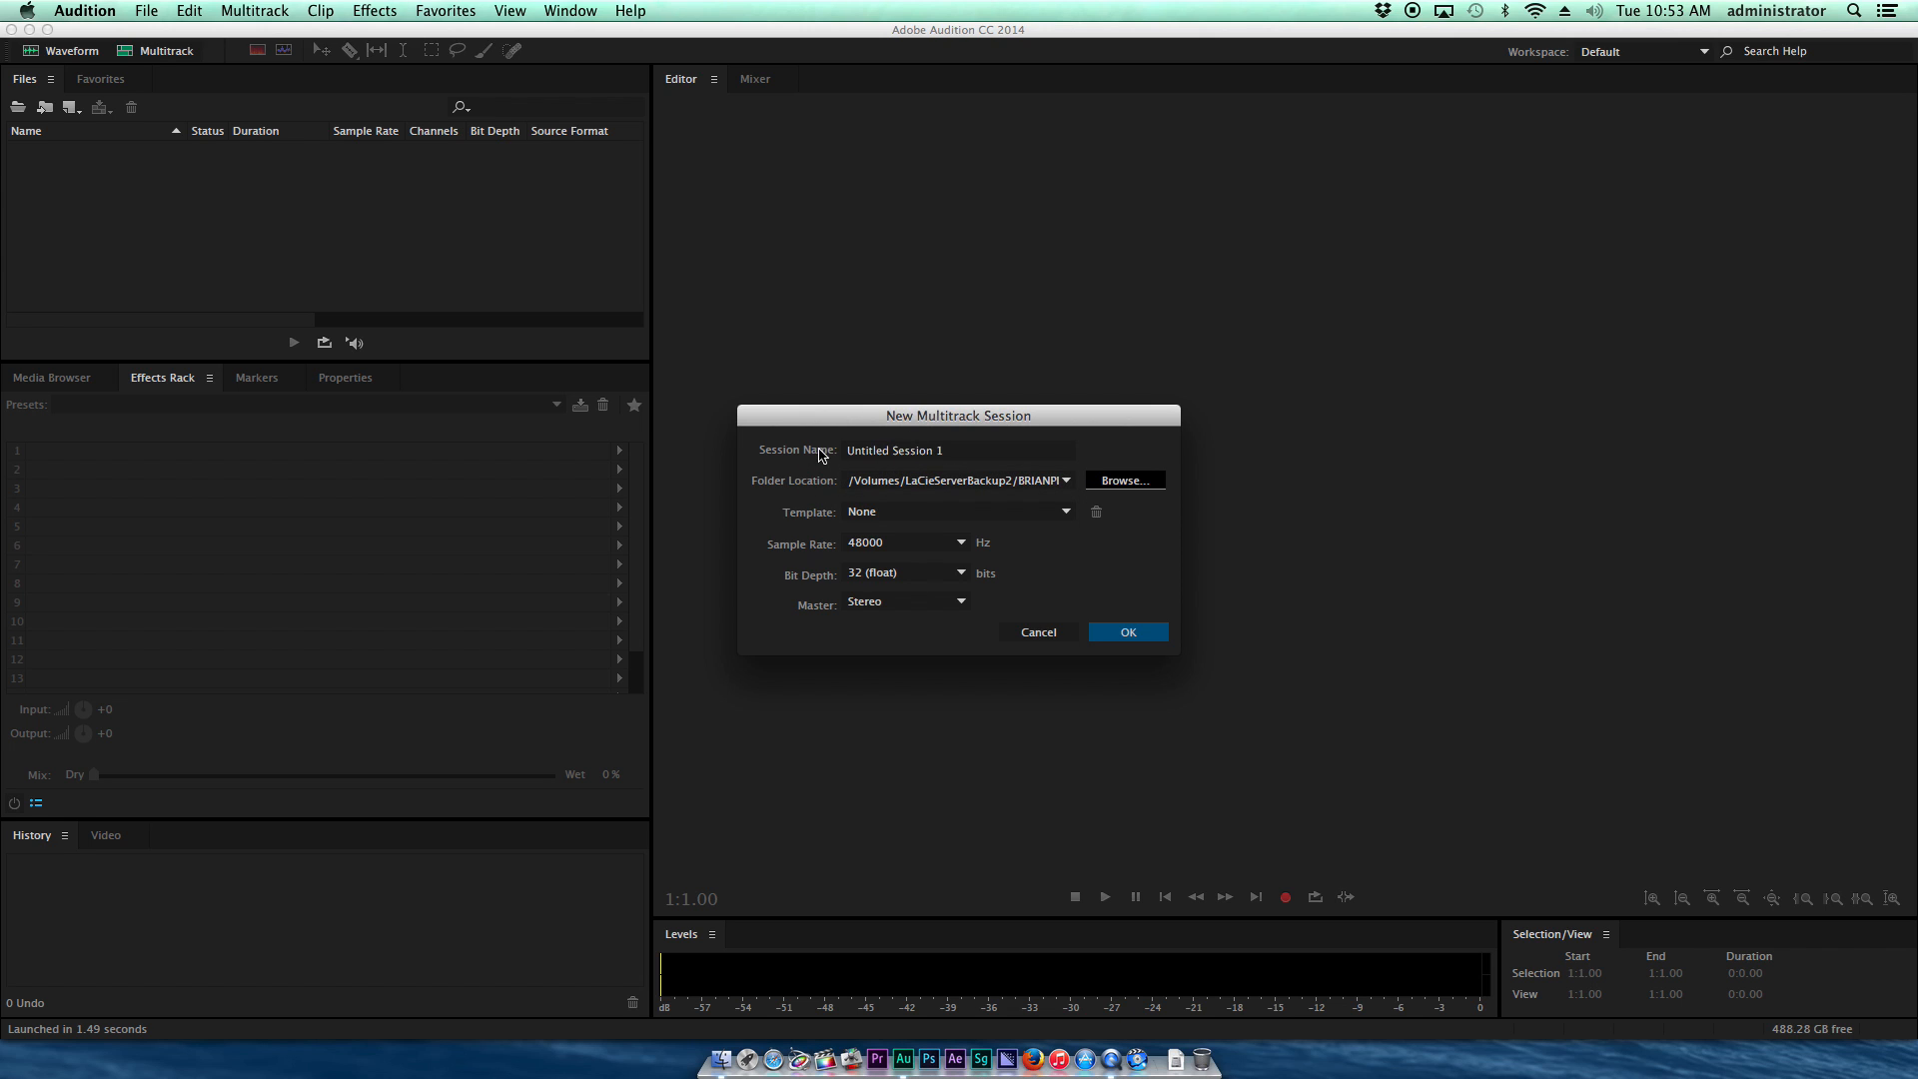
Step: Name the session with 3-17-15, the owner's surname and Beatbox, and create it with the default audio settings
left_click(964, 451)
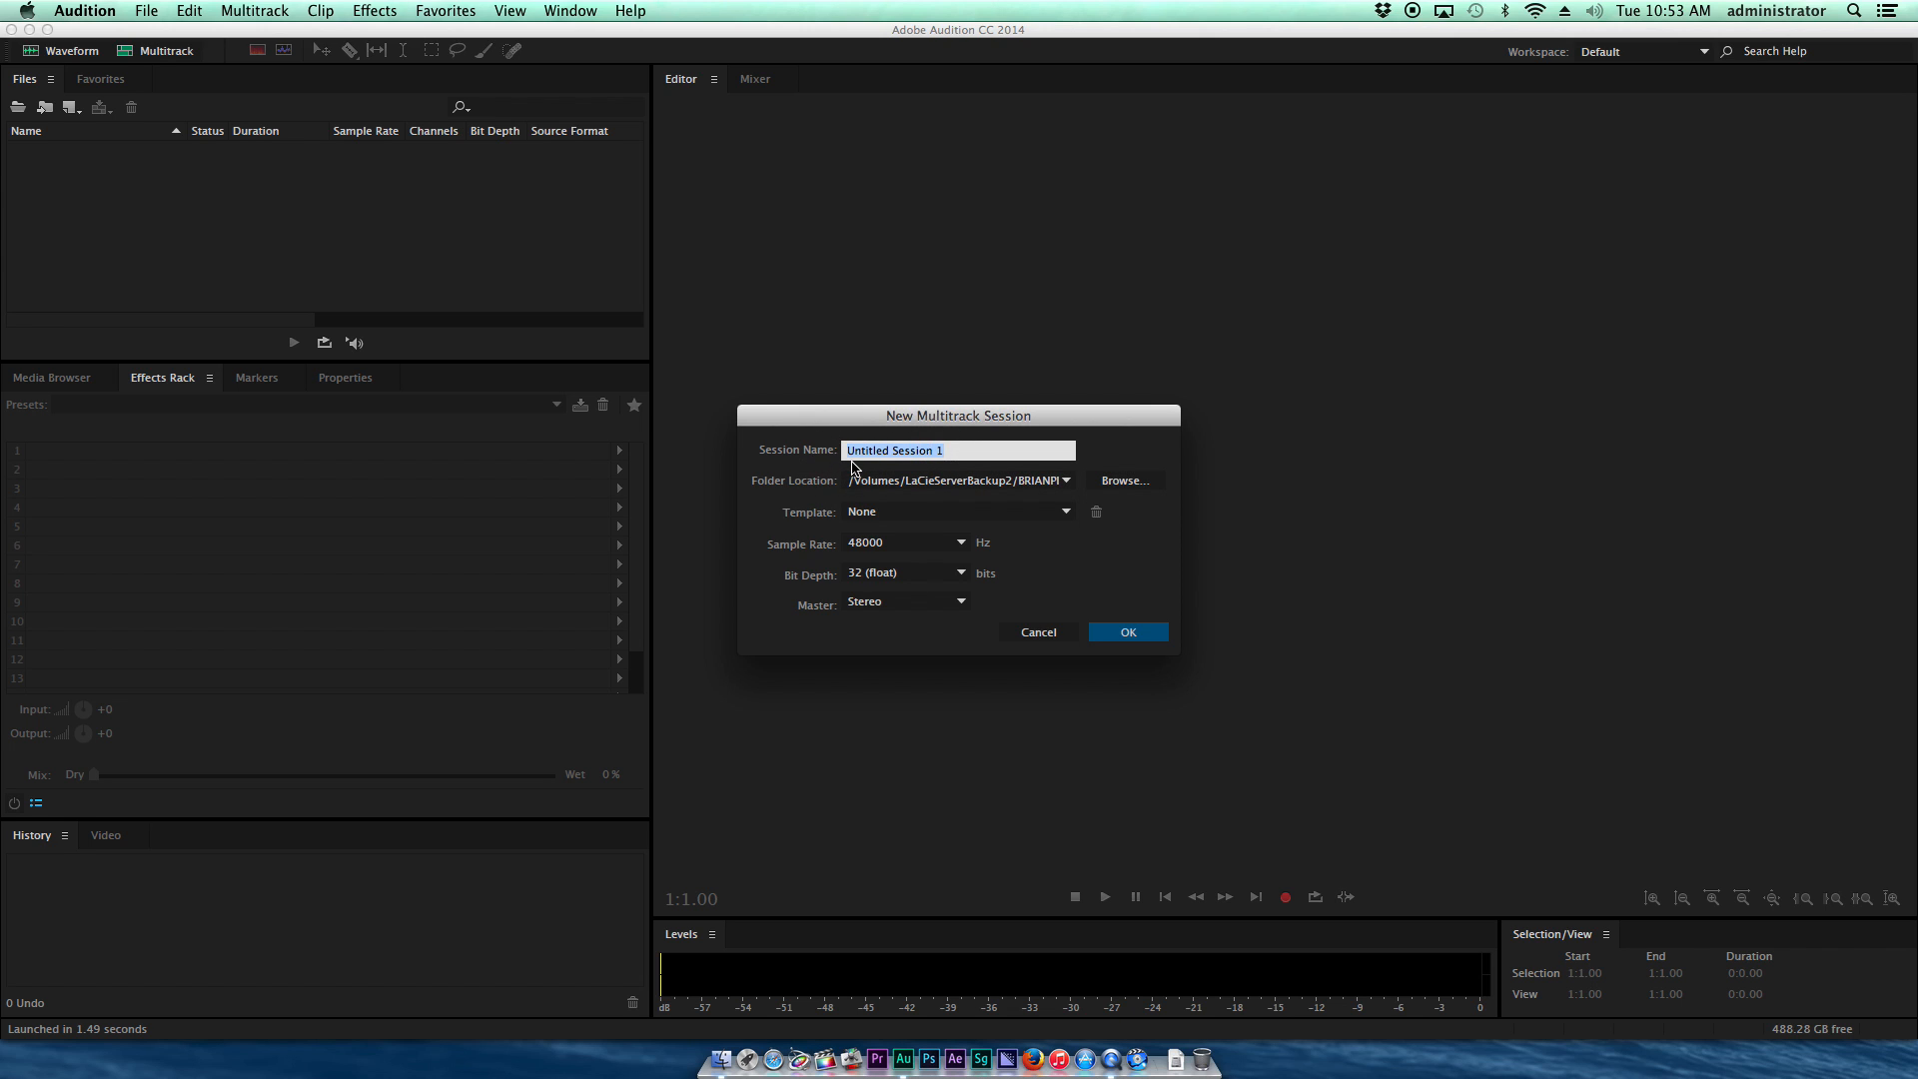
type("3-17-15PistoneBeatbox")
key("Return")
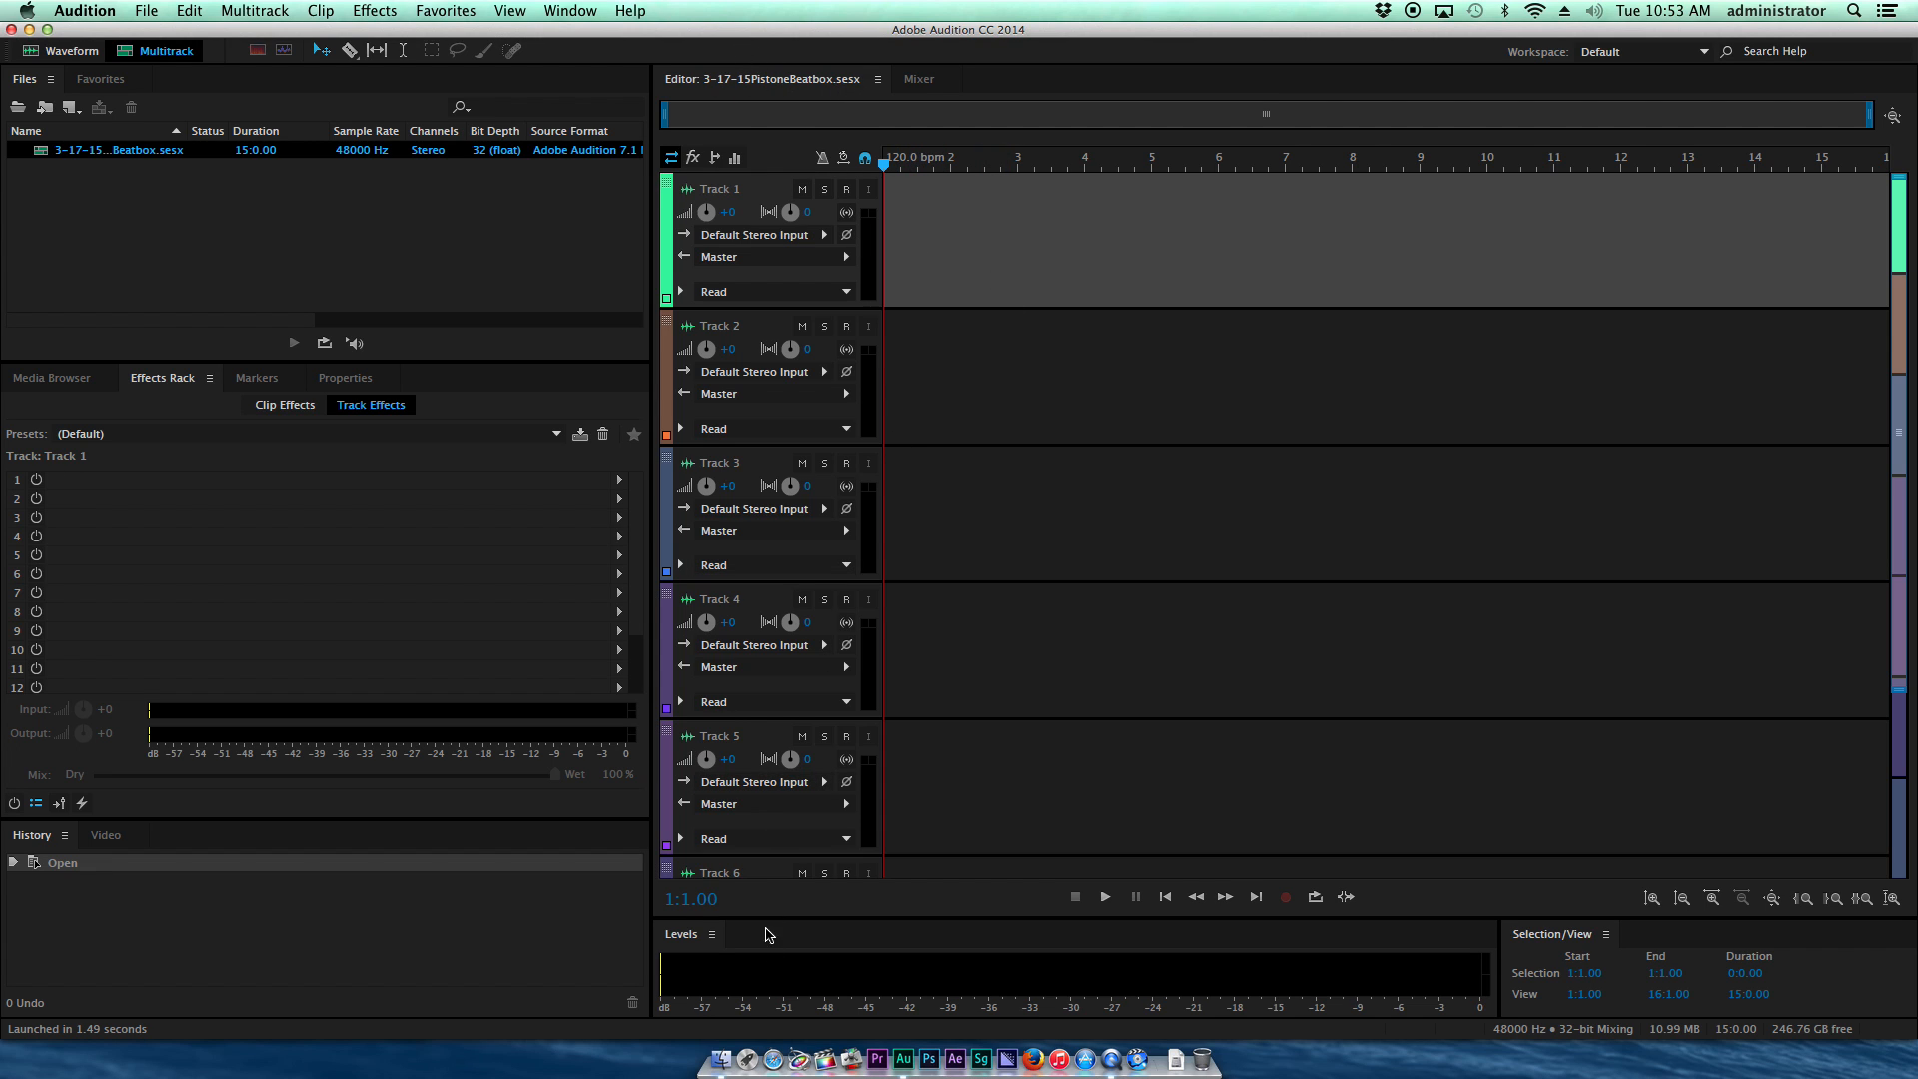
Step: Check in Finder that the new session's .sesx file sits inside its 3-17-15 folder on LaCieServerBackup2, and return to Audition
left_click(721, 1059)
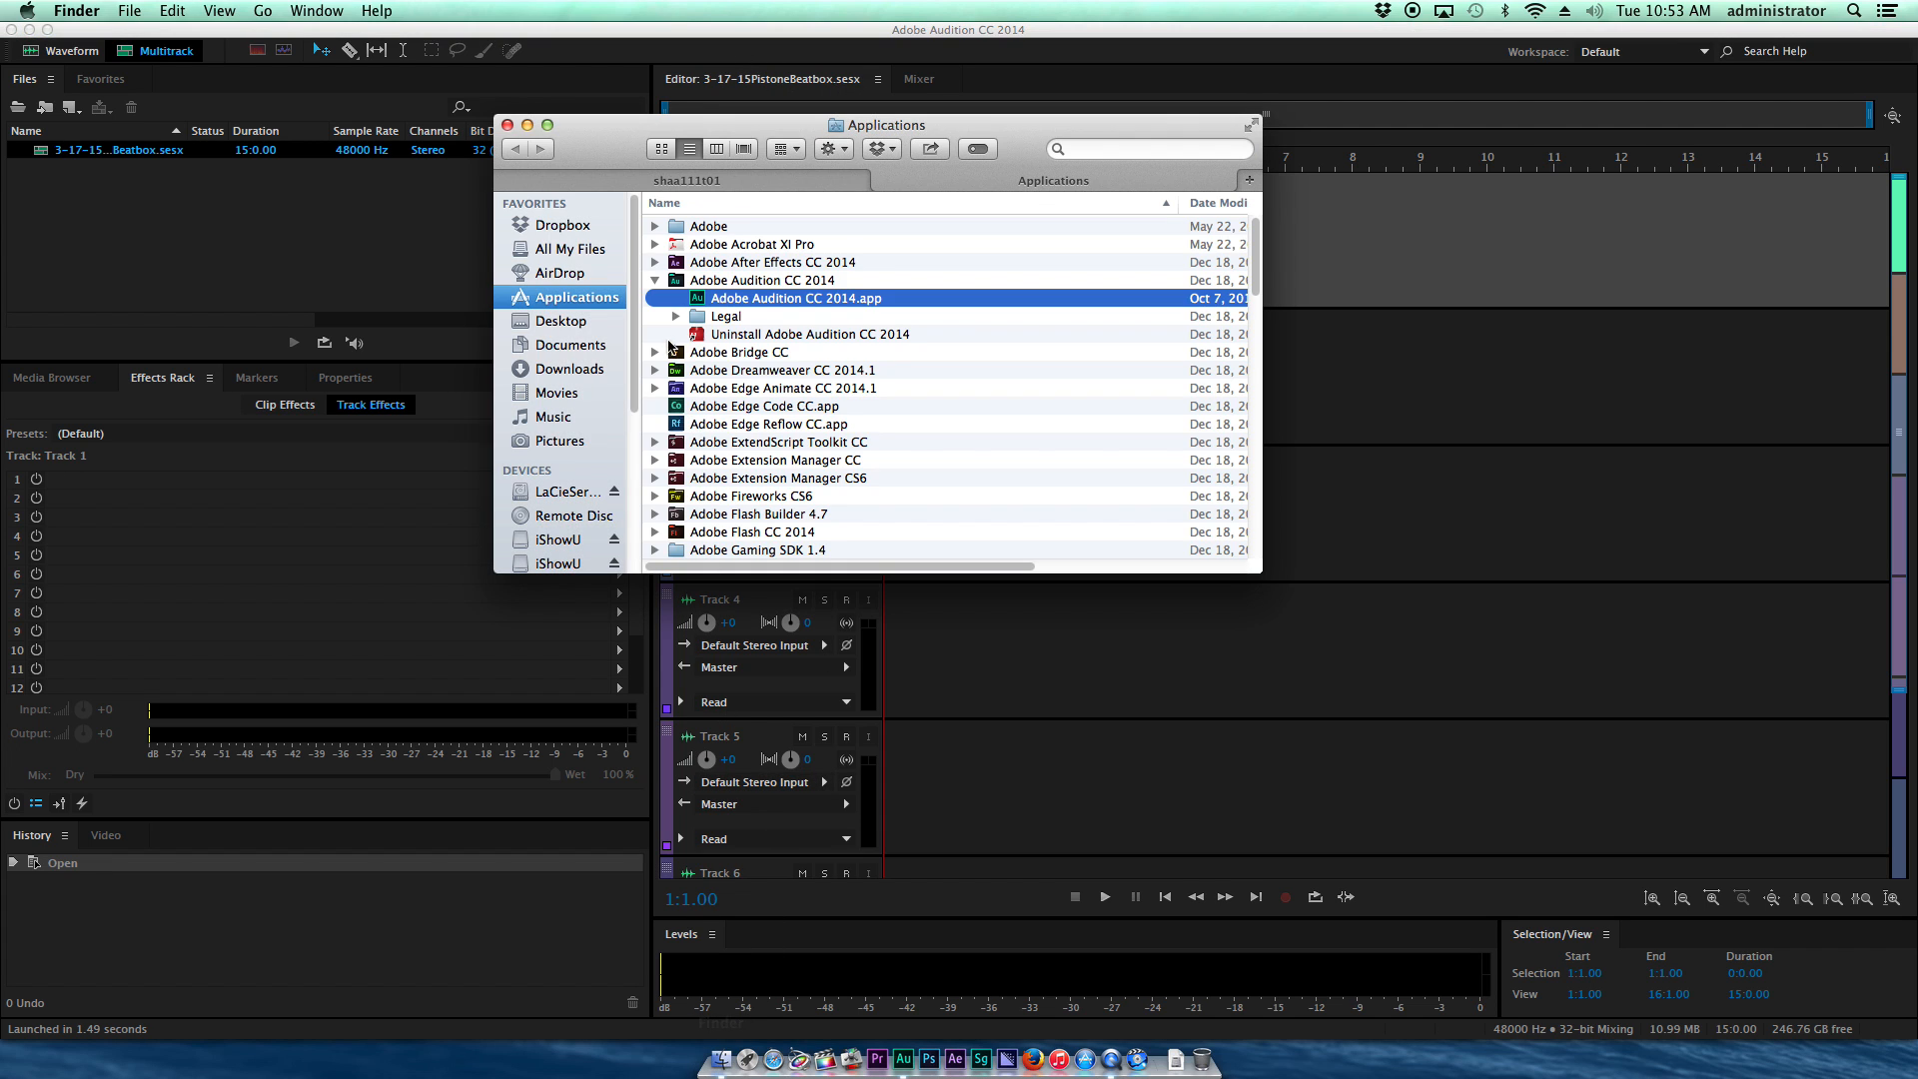
left_click(559, 492)
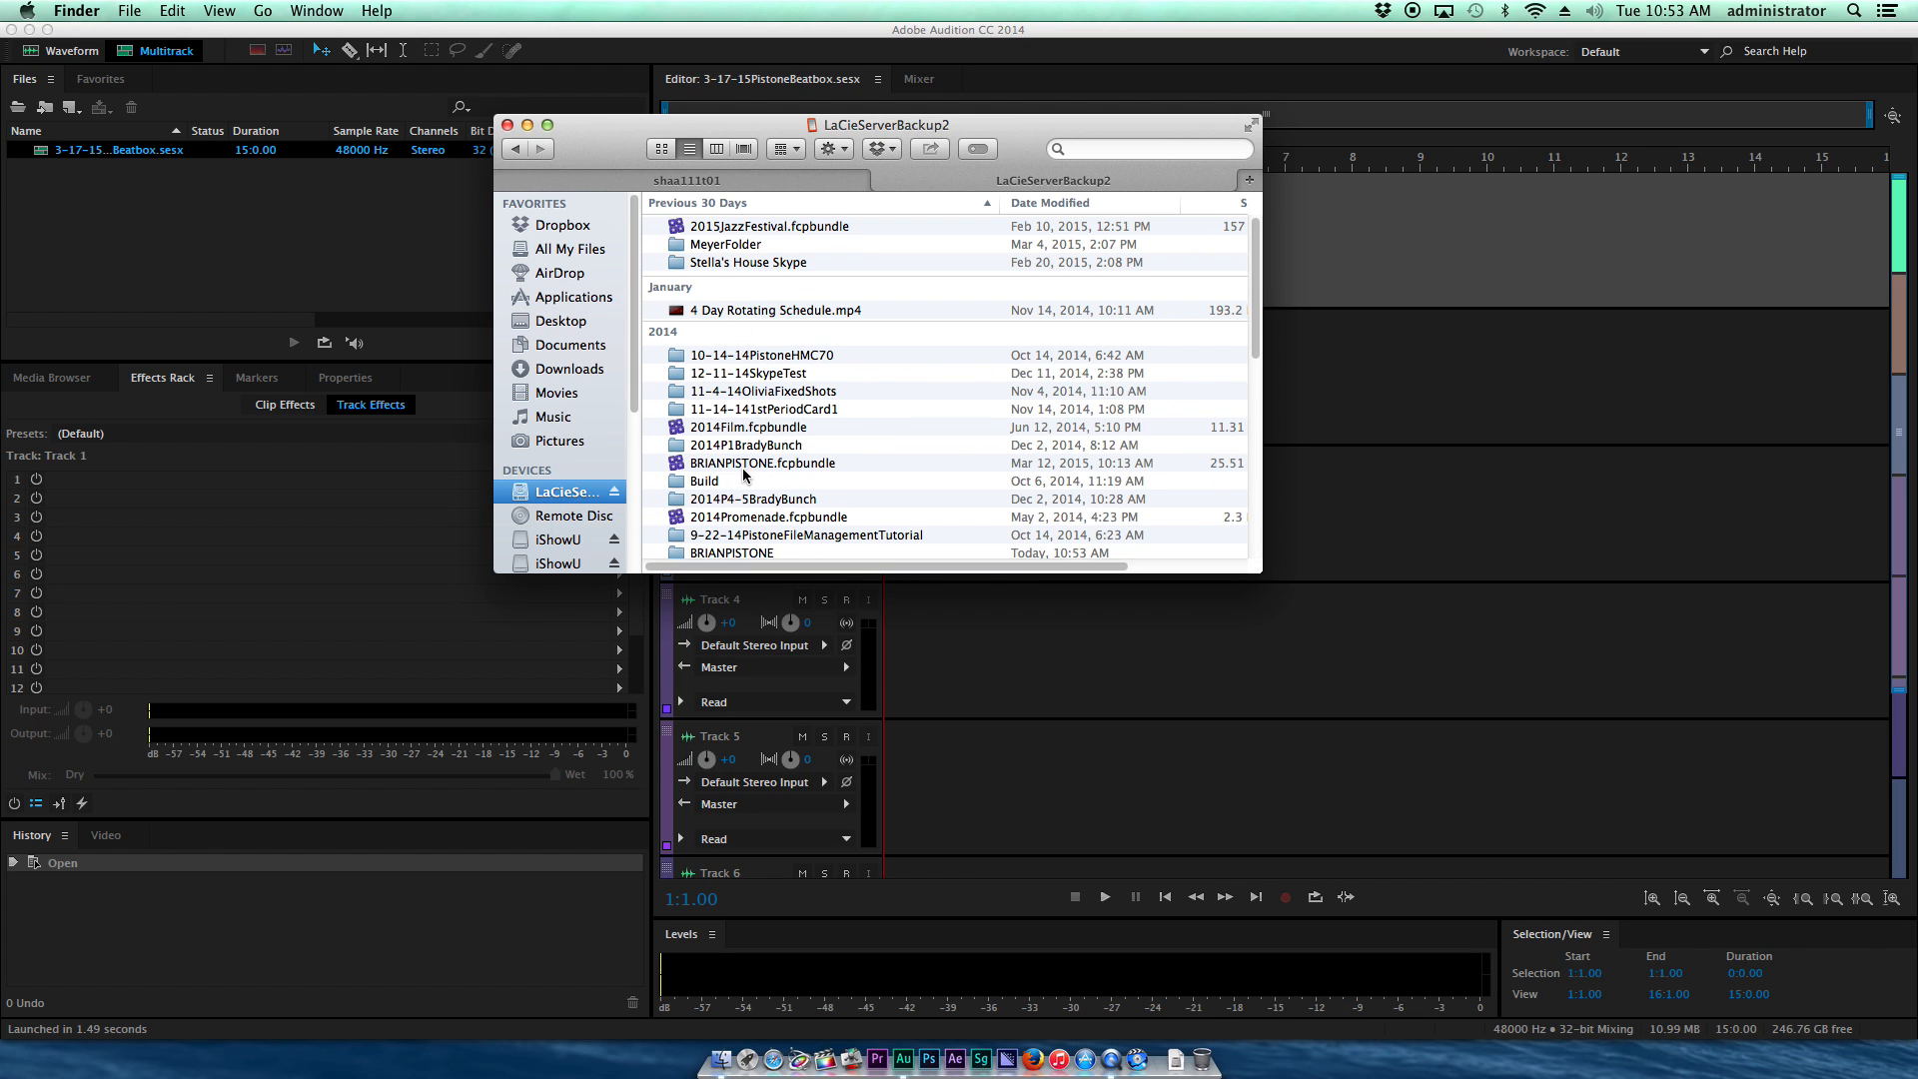
double_click(744, 552)
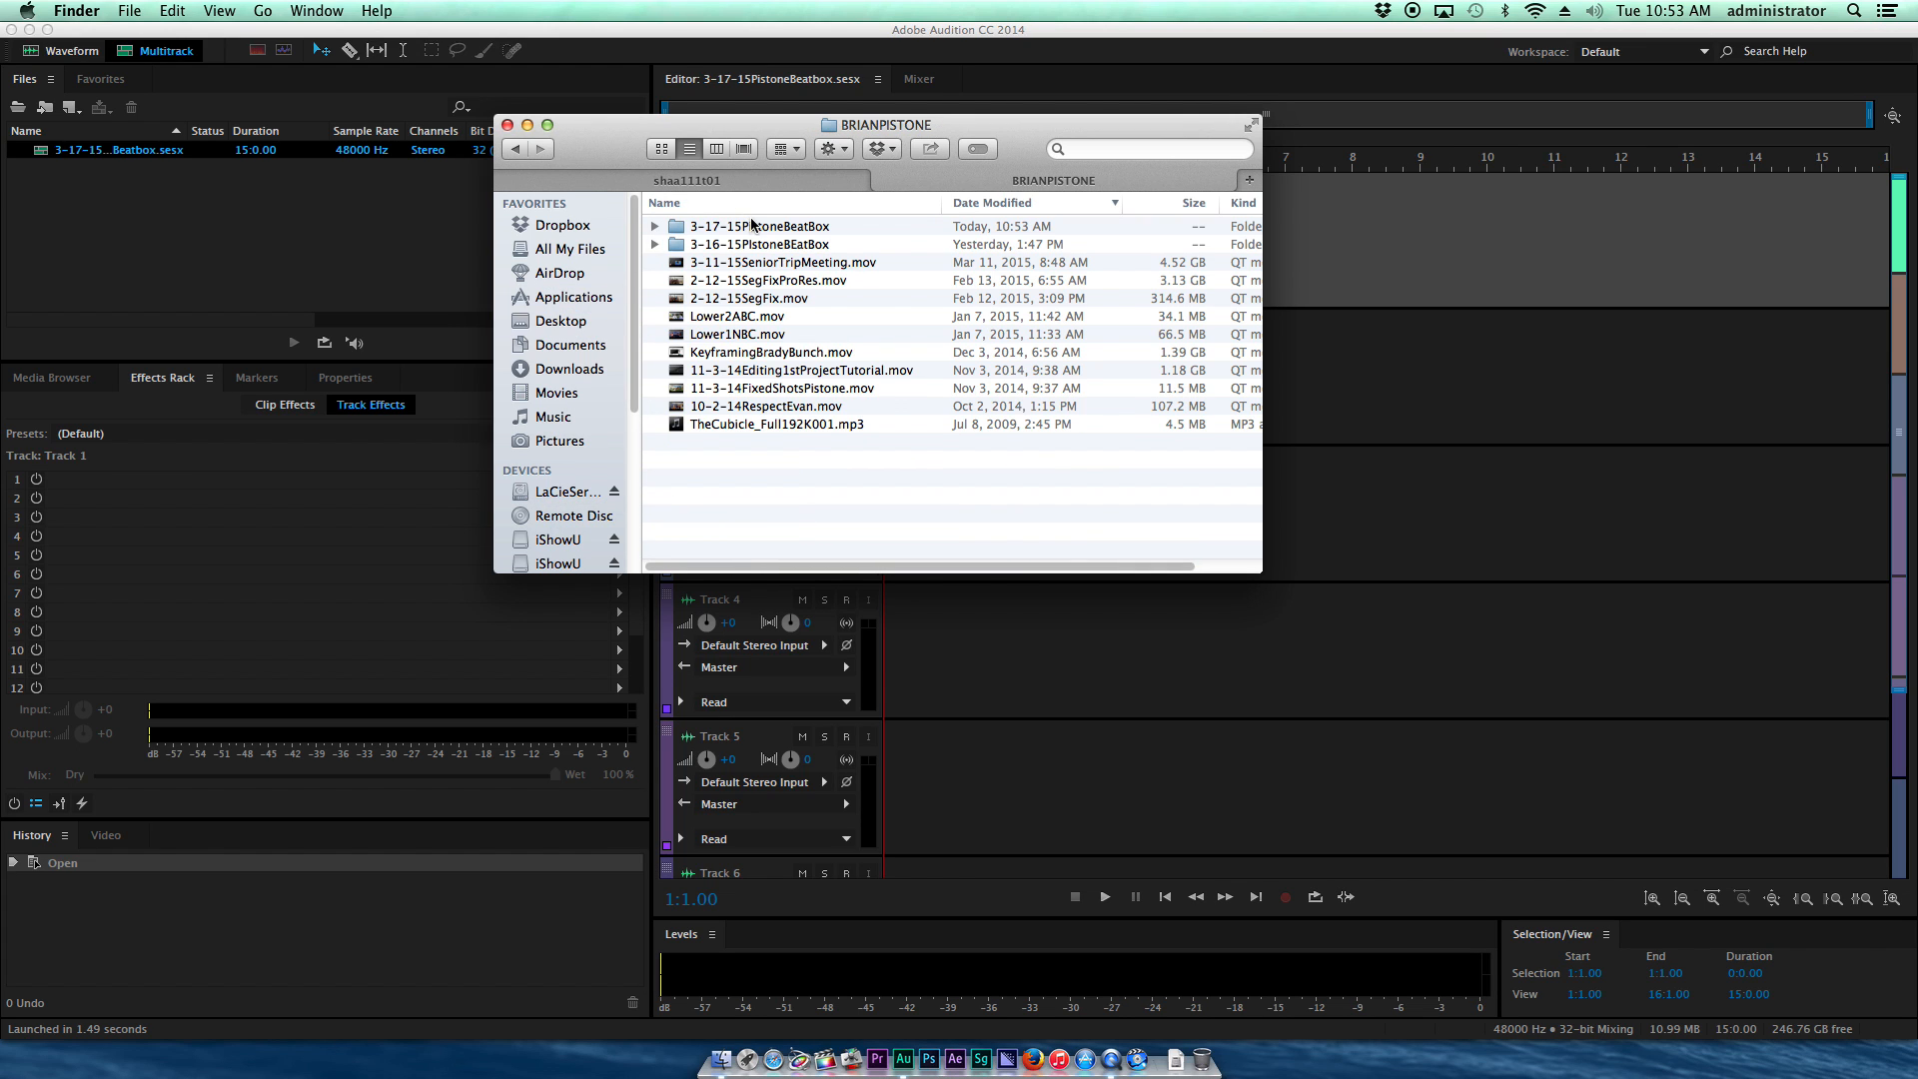
double_click(752, 225)
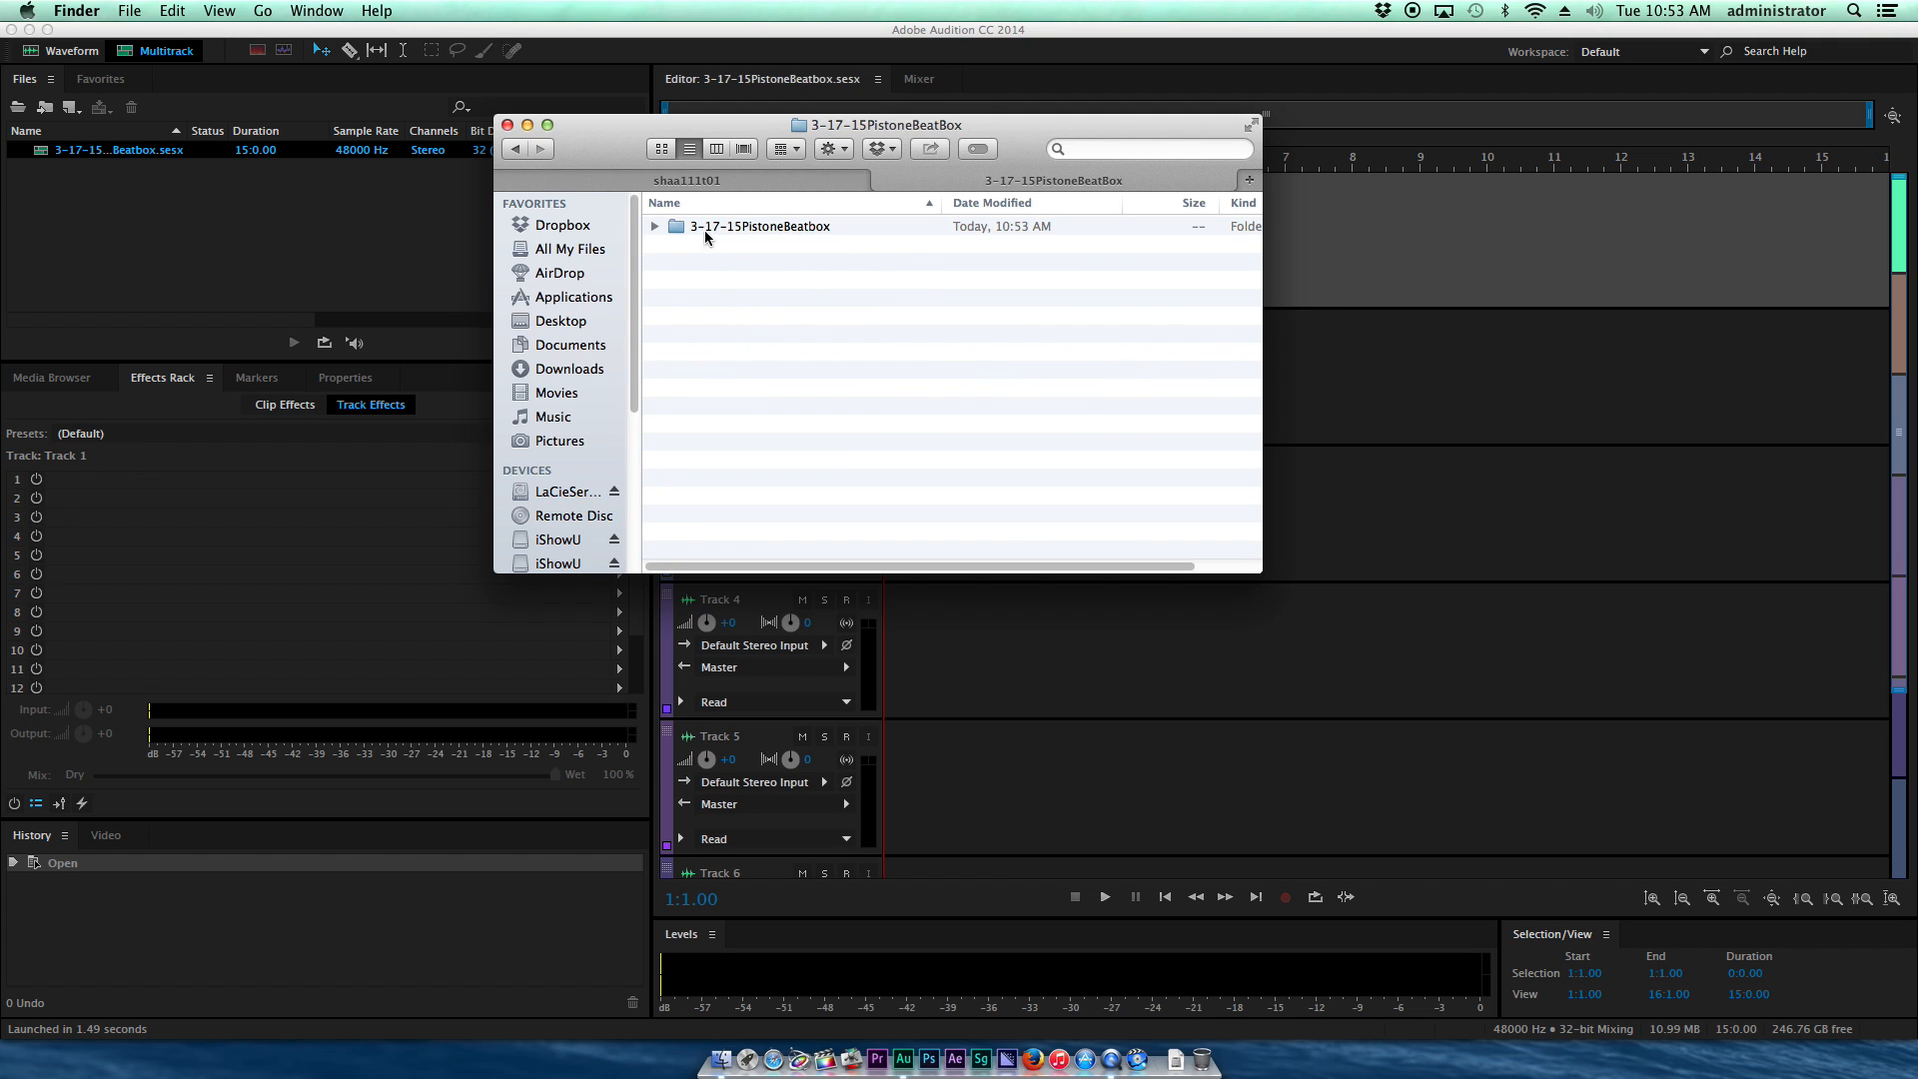
left_click(654, 227)
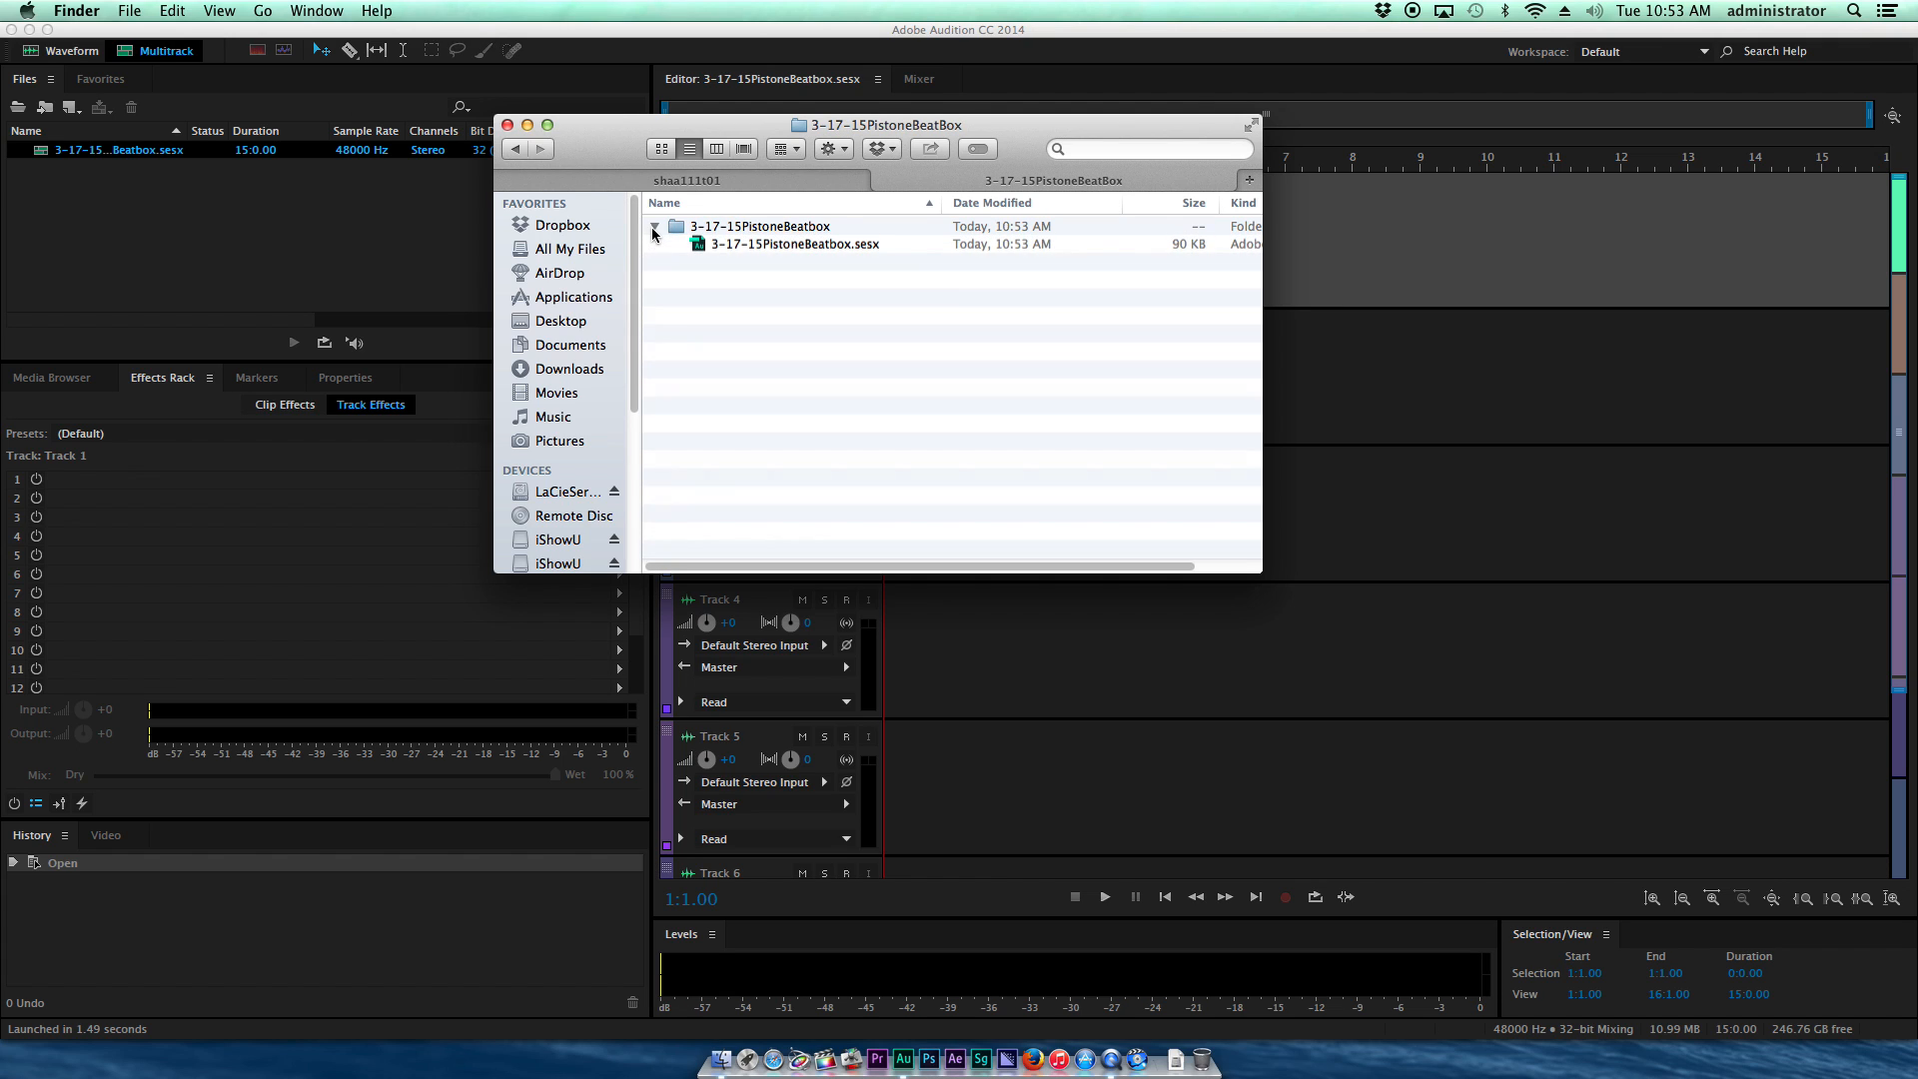
left_click(709, 245)
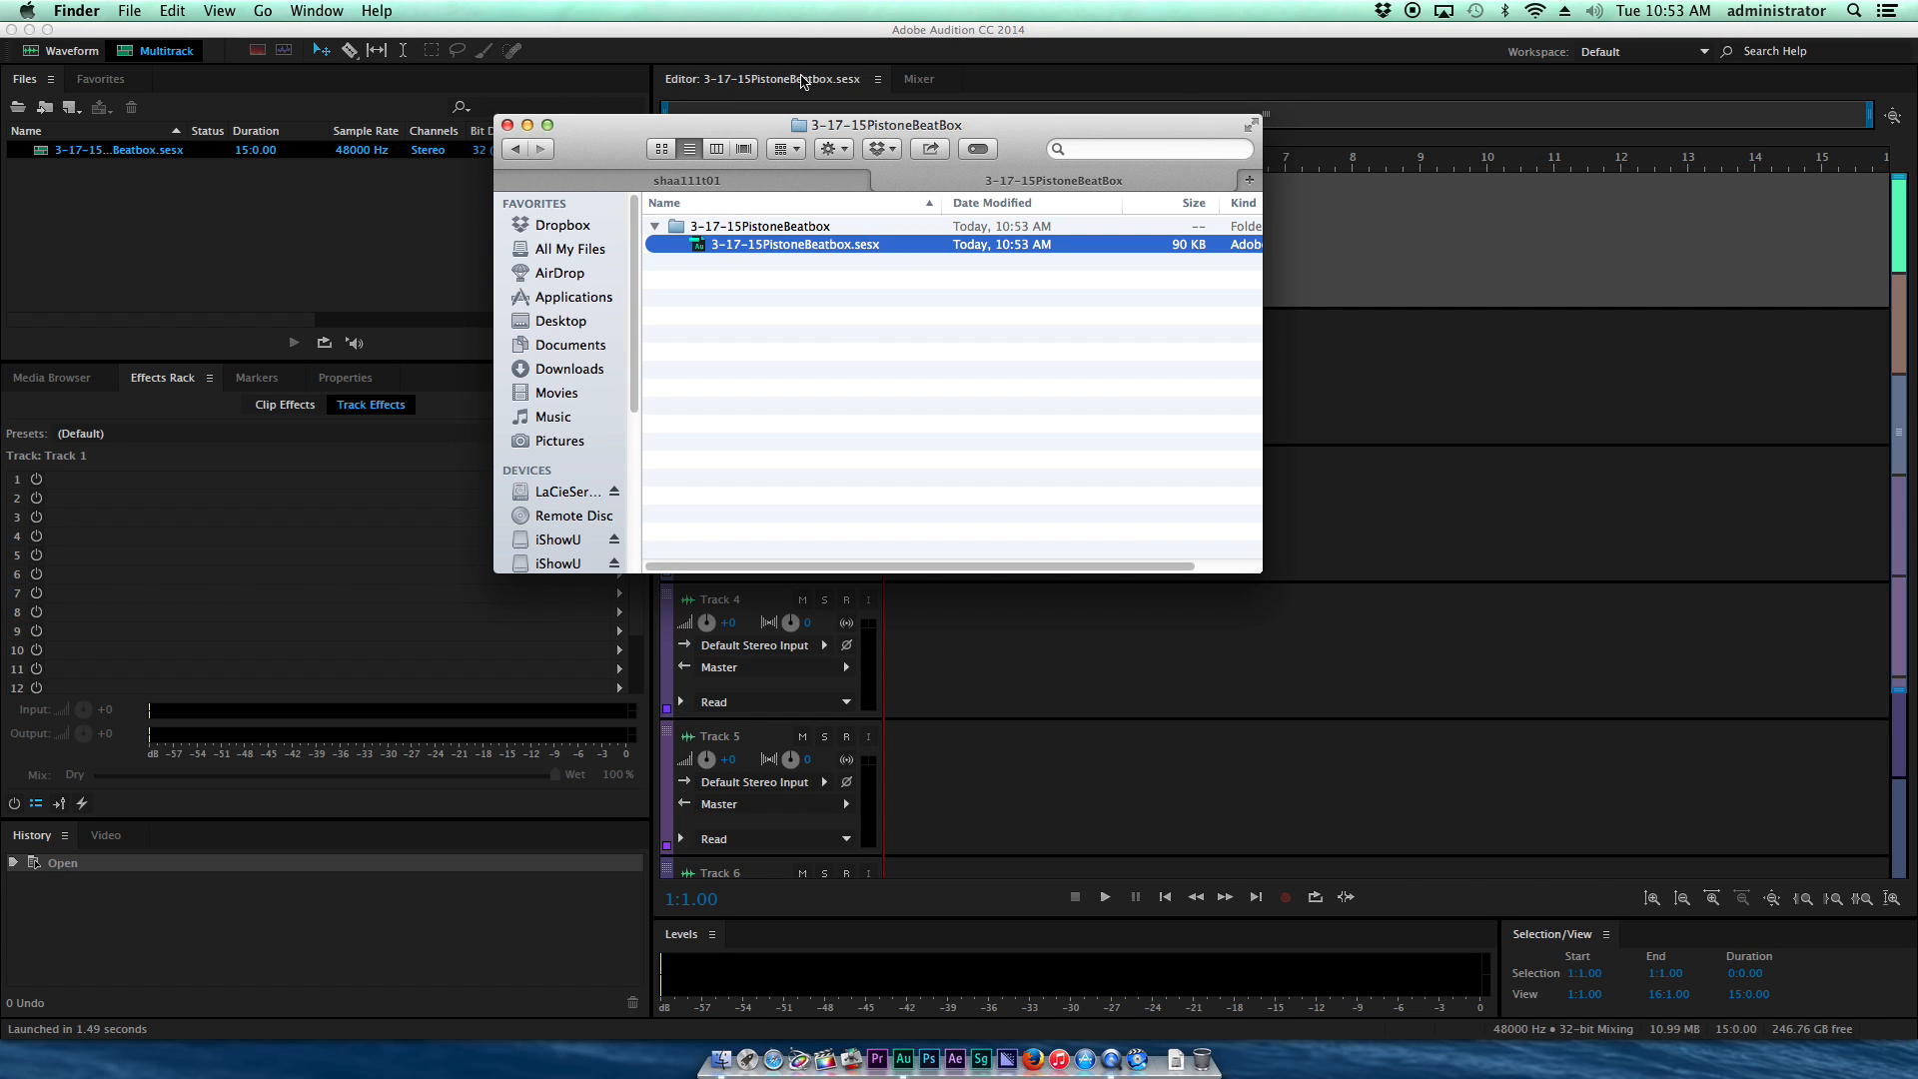
left_click(1328, 412)
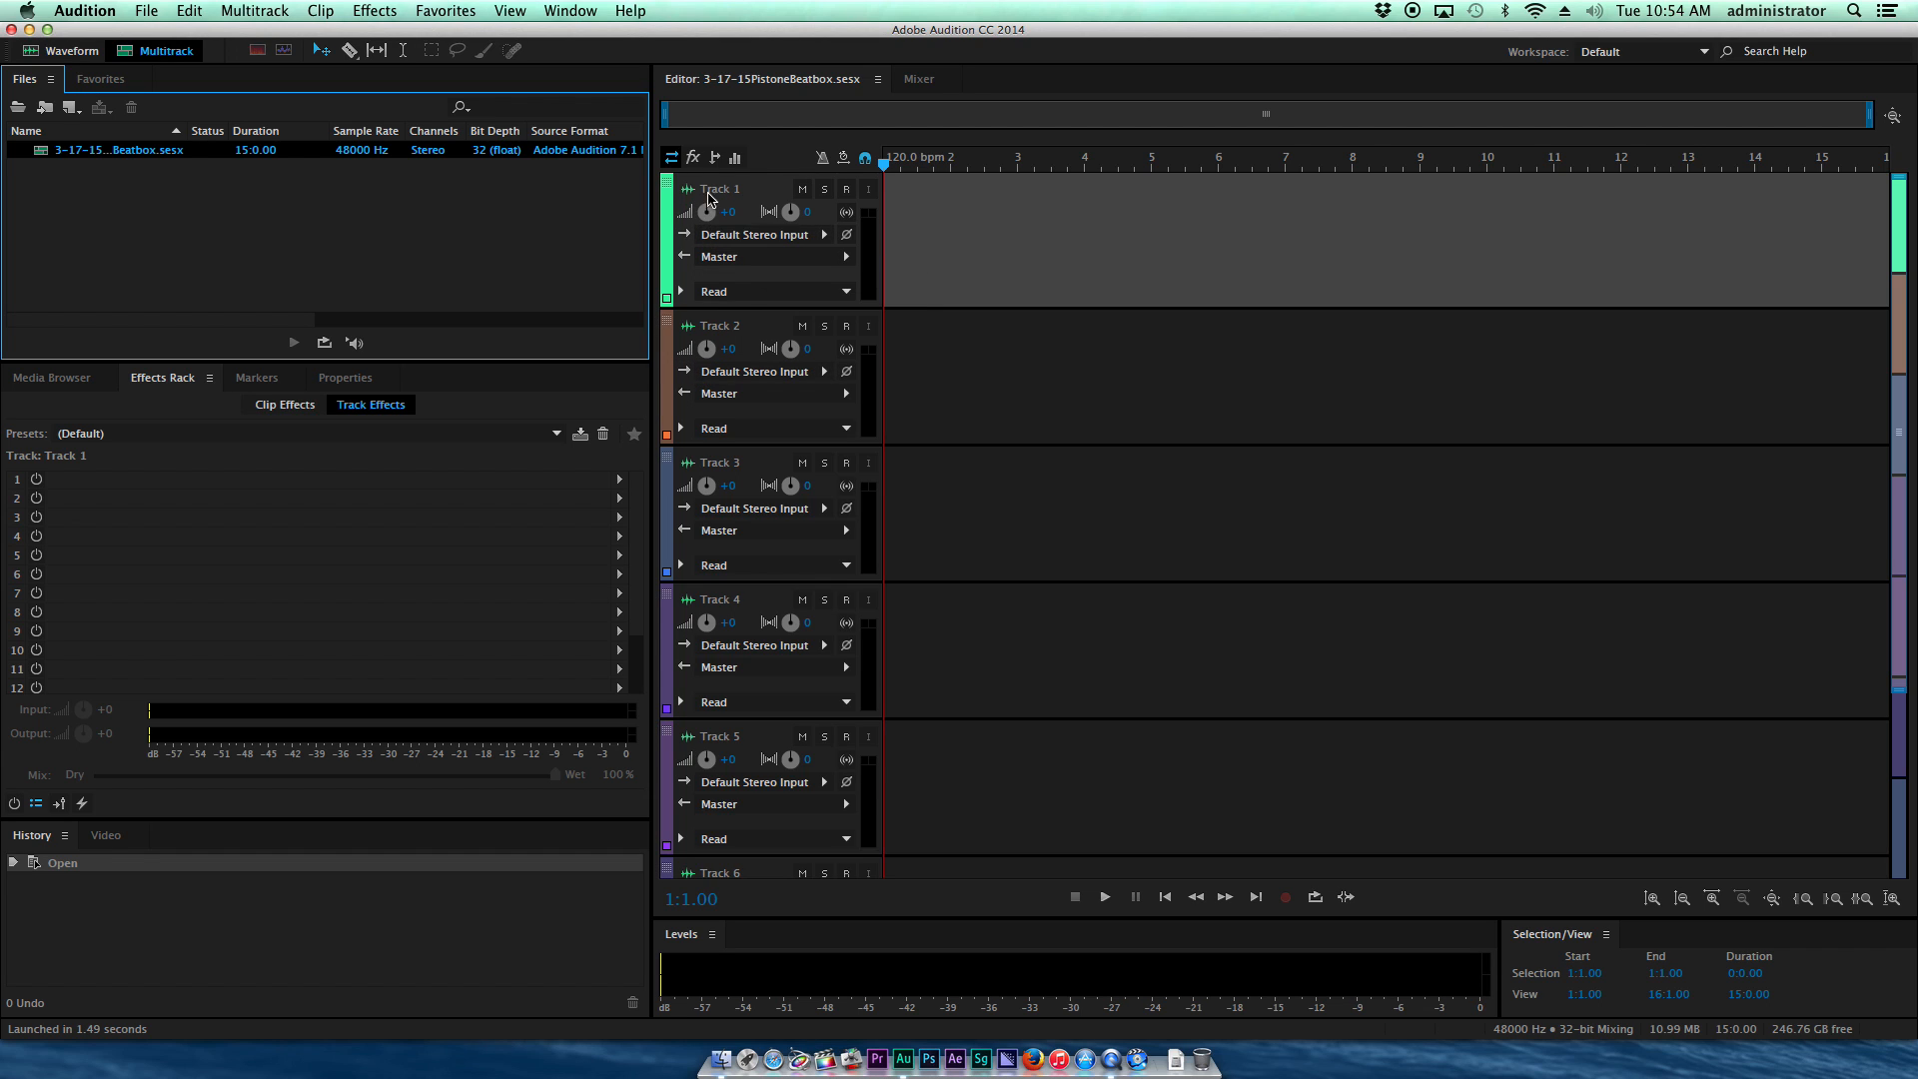
Step: Rename Track 1 as BD, Track 2 as Clap and Track 3 as HH
left_click(716, 190)
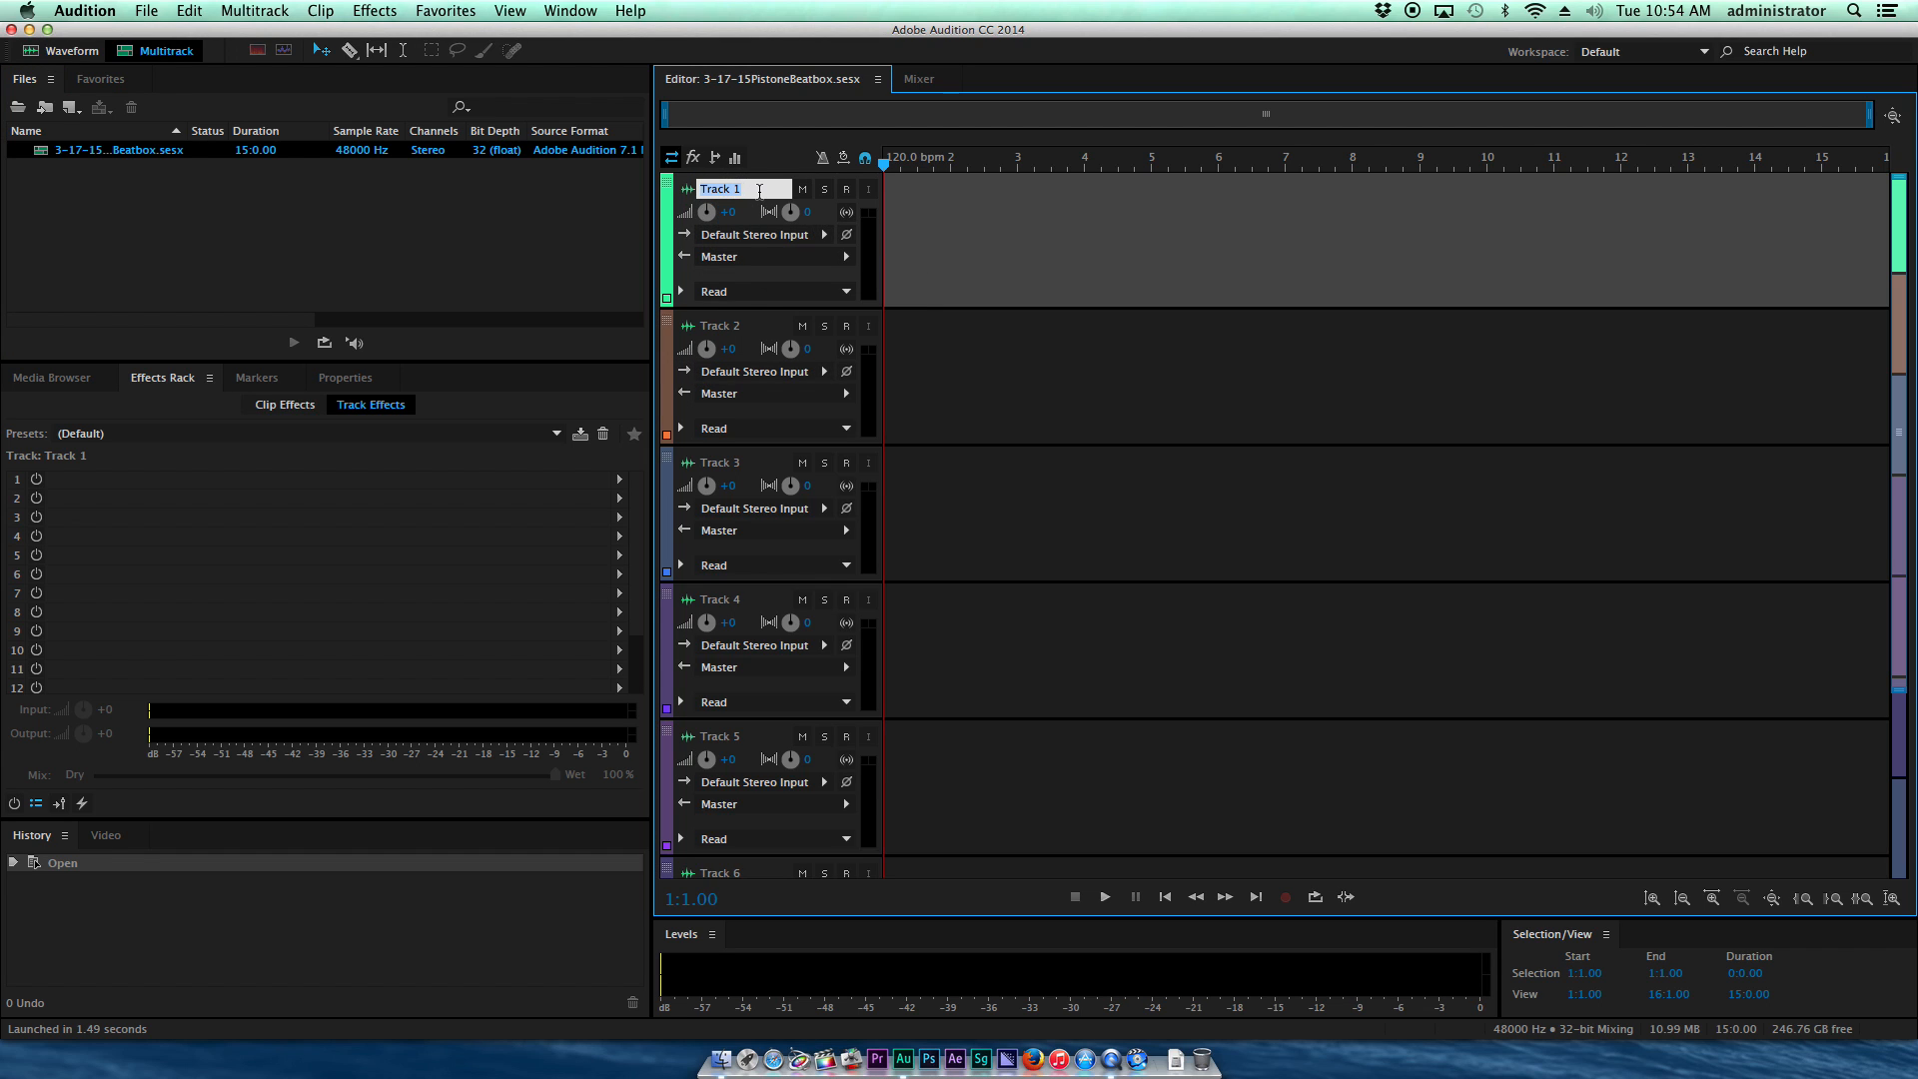
type("BD")
left_click(725, 329)
type("Clap")
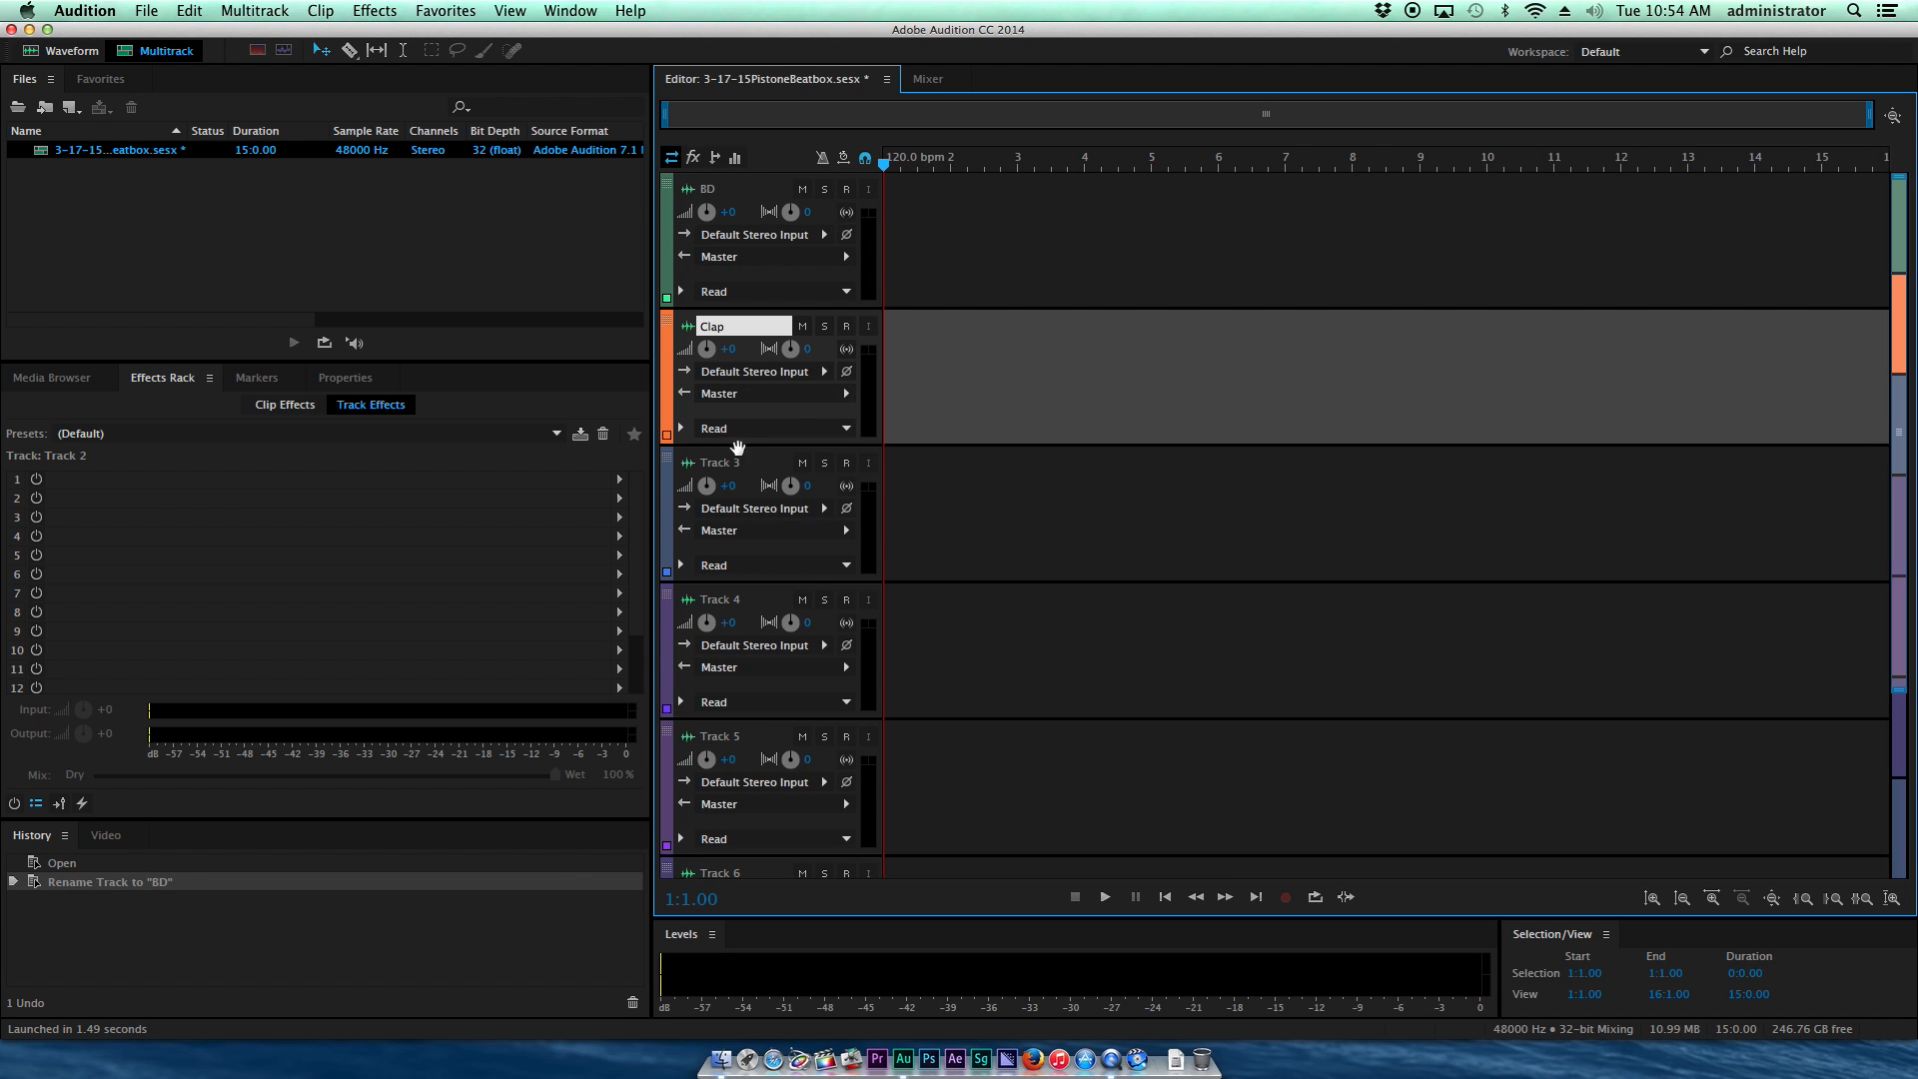
left_click(733, 463)
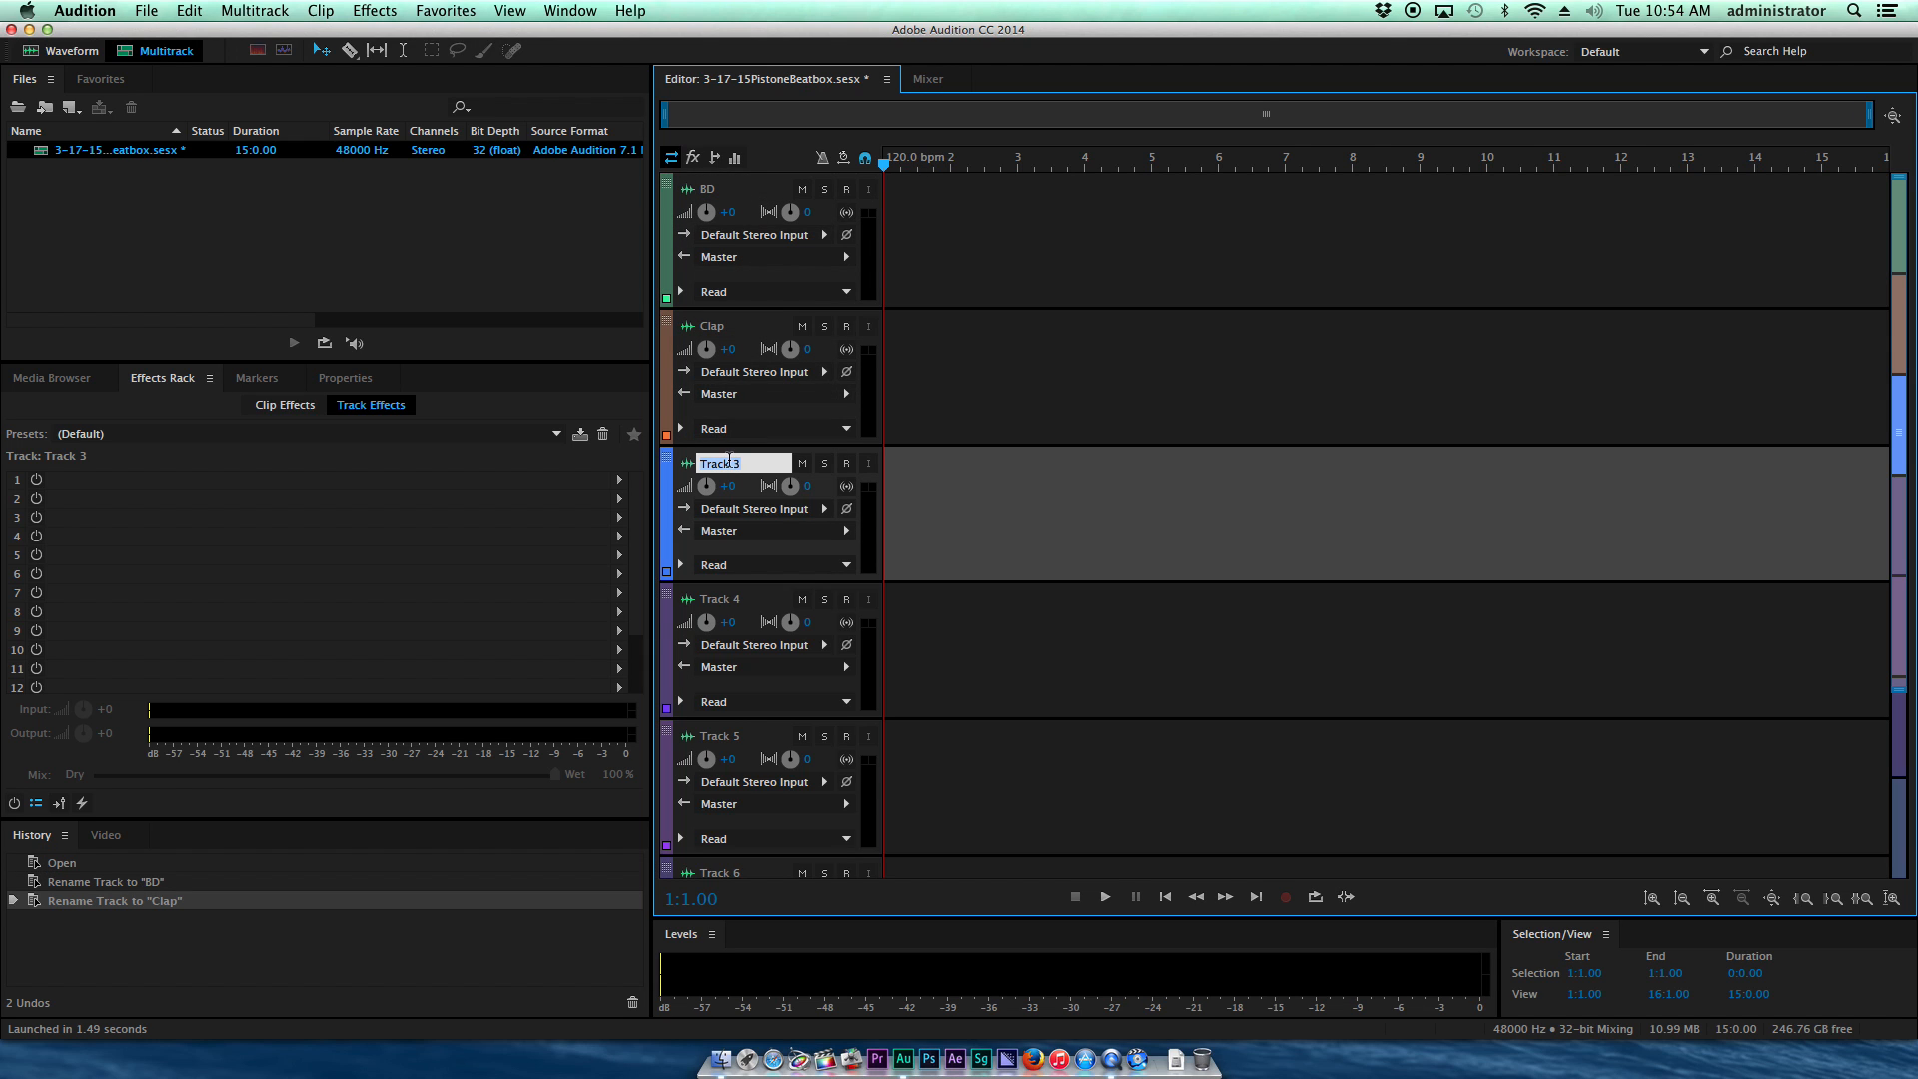
type("HH")
key("Return")
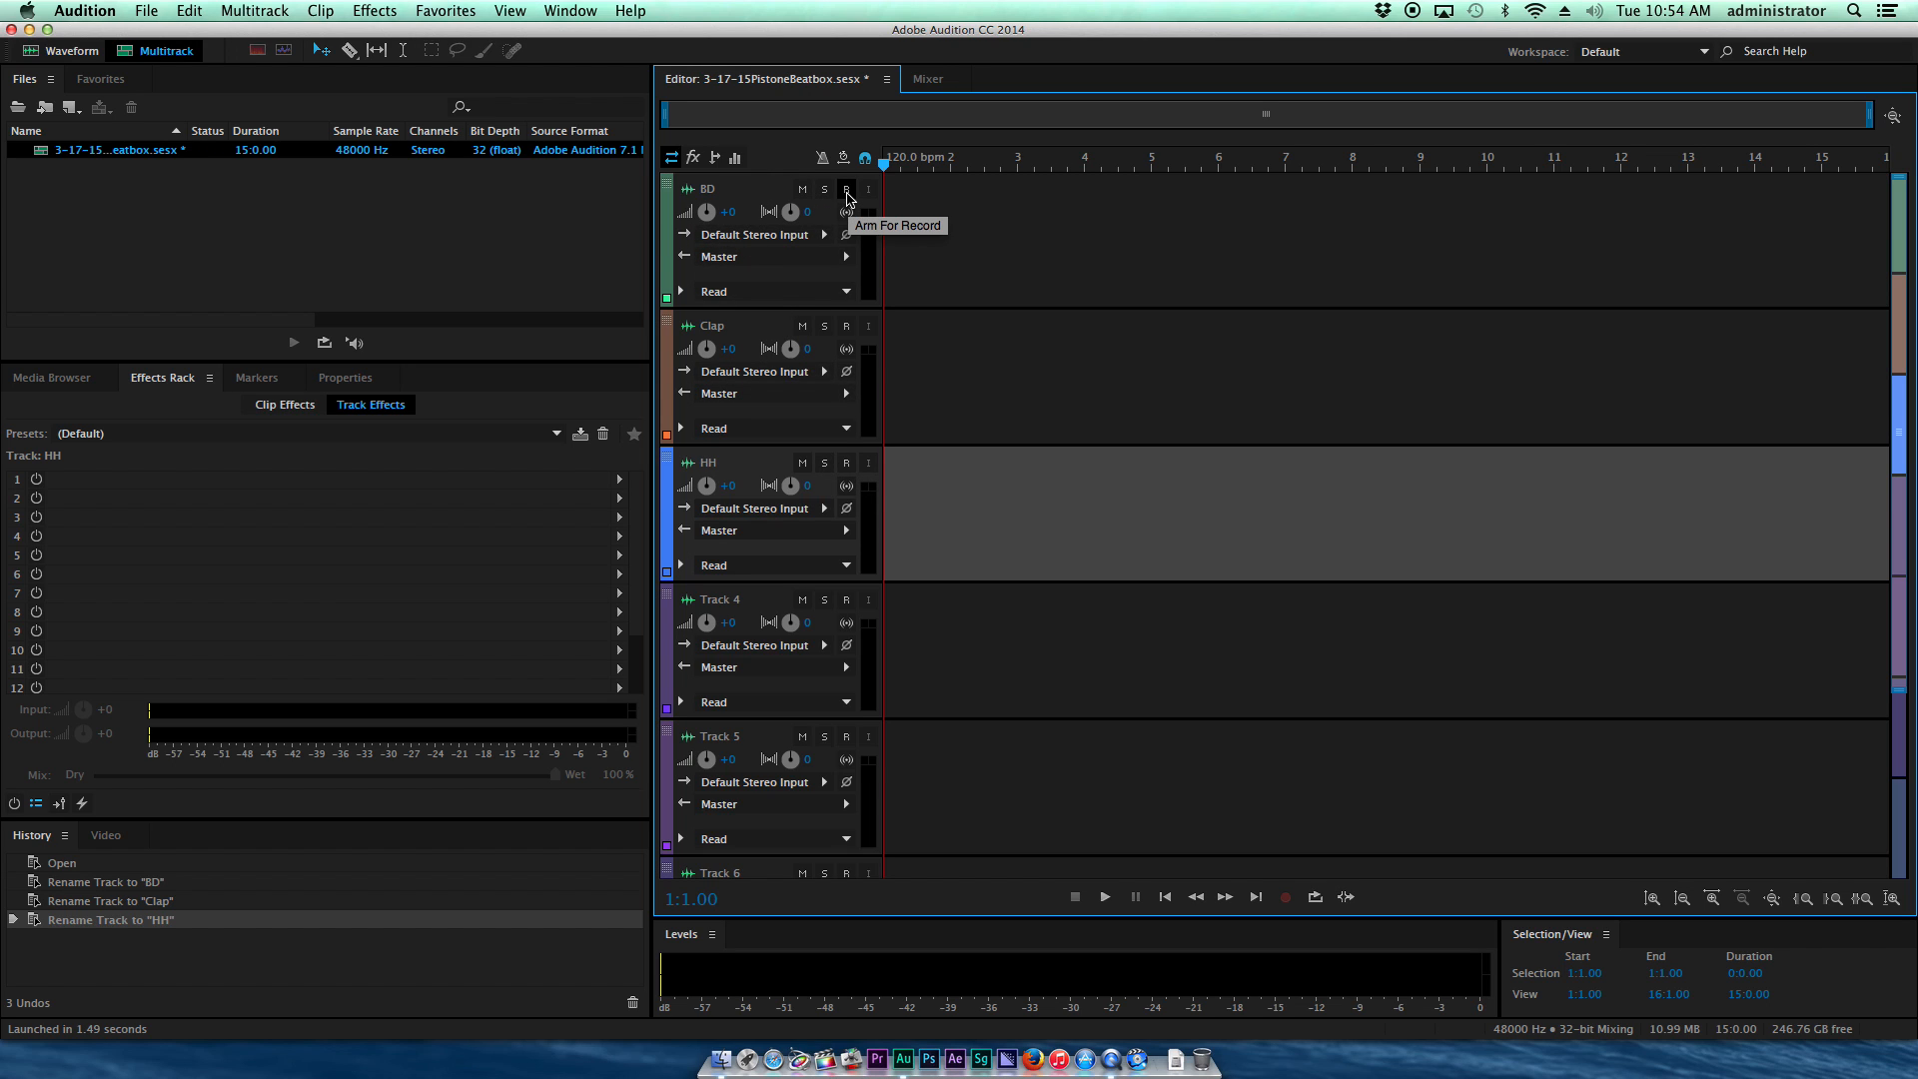
Step: Arm the BD track for recording and check its stereo input options, keeping the default stereo input
left_click(847, 189)
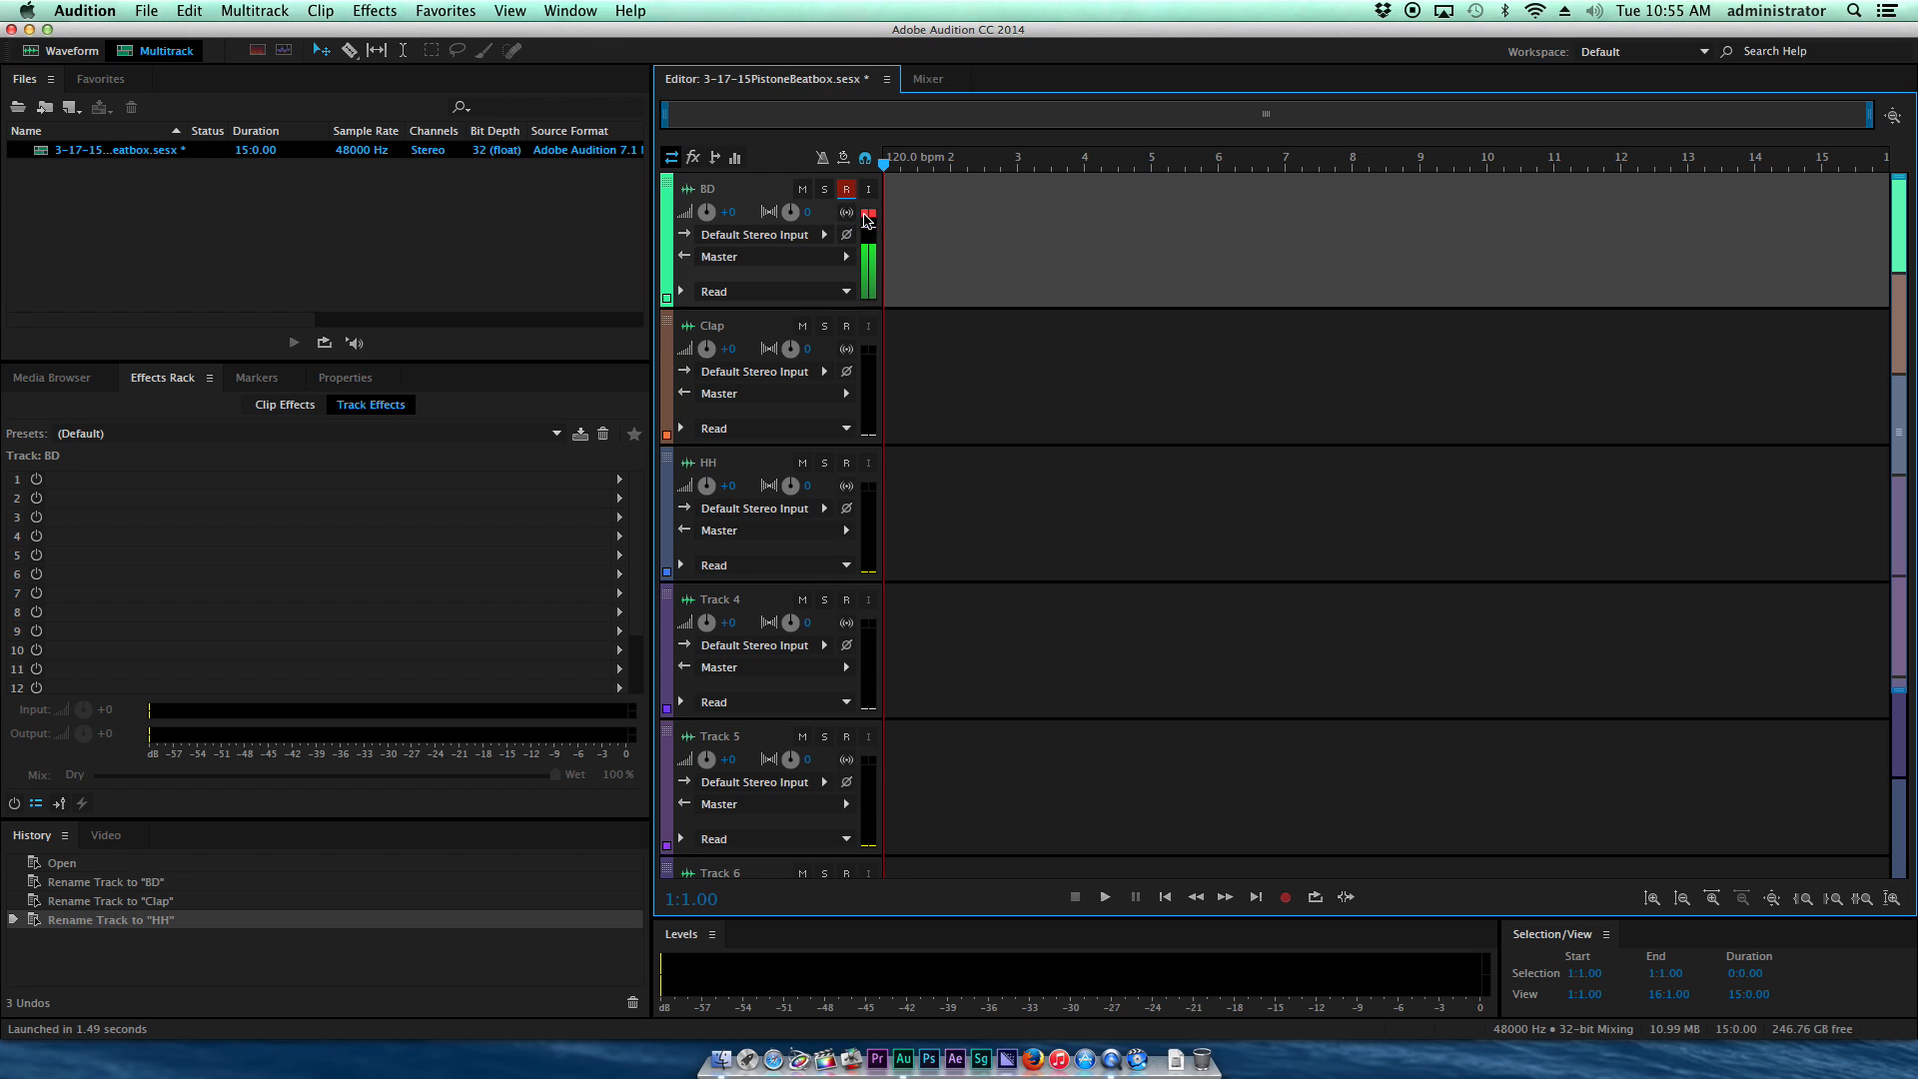
left_click(865, 213)
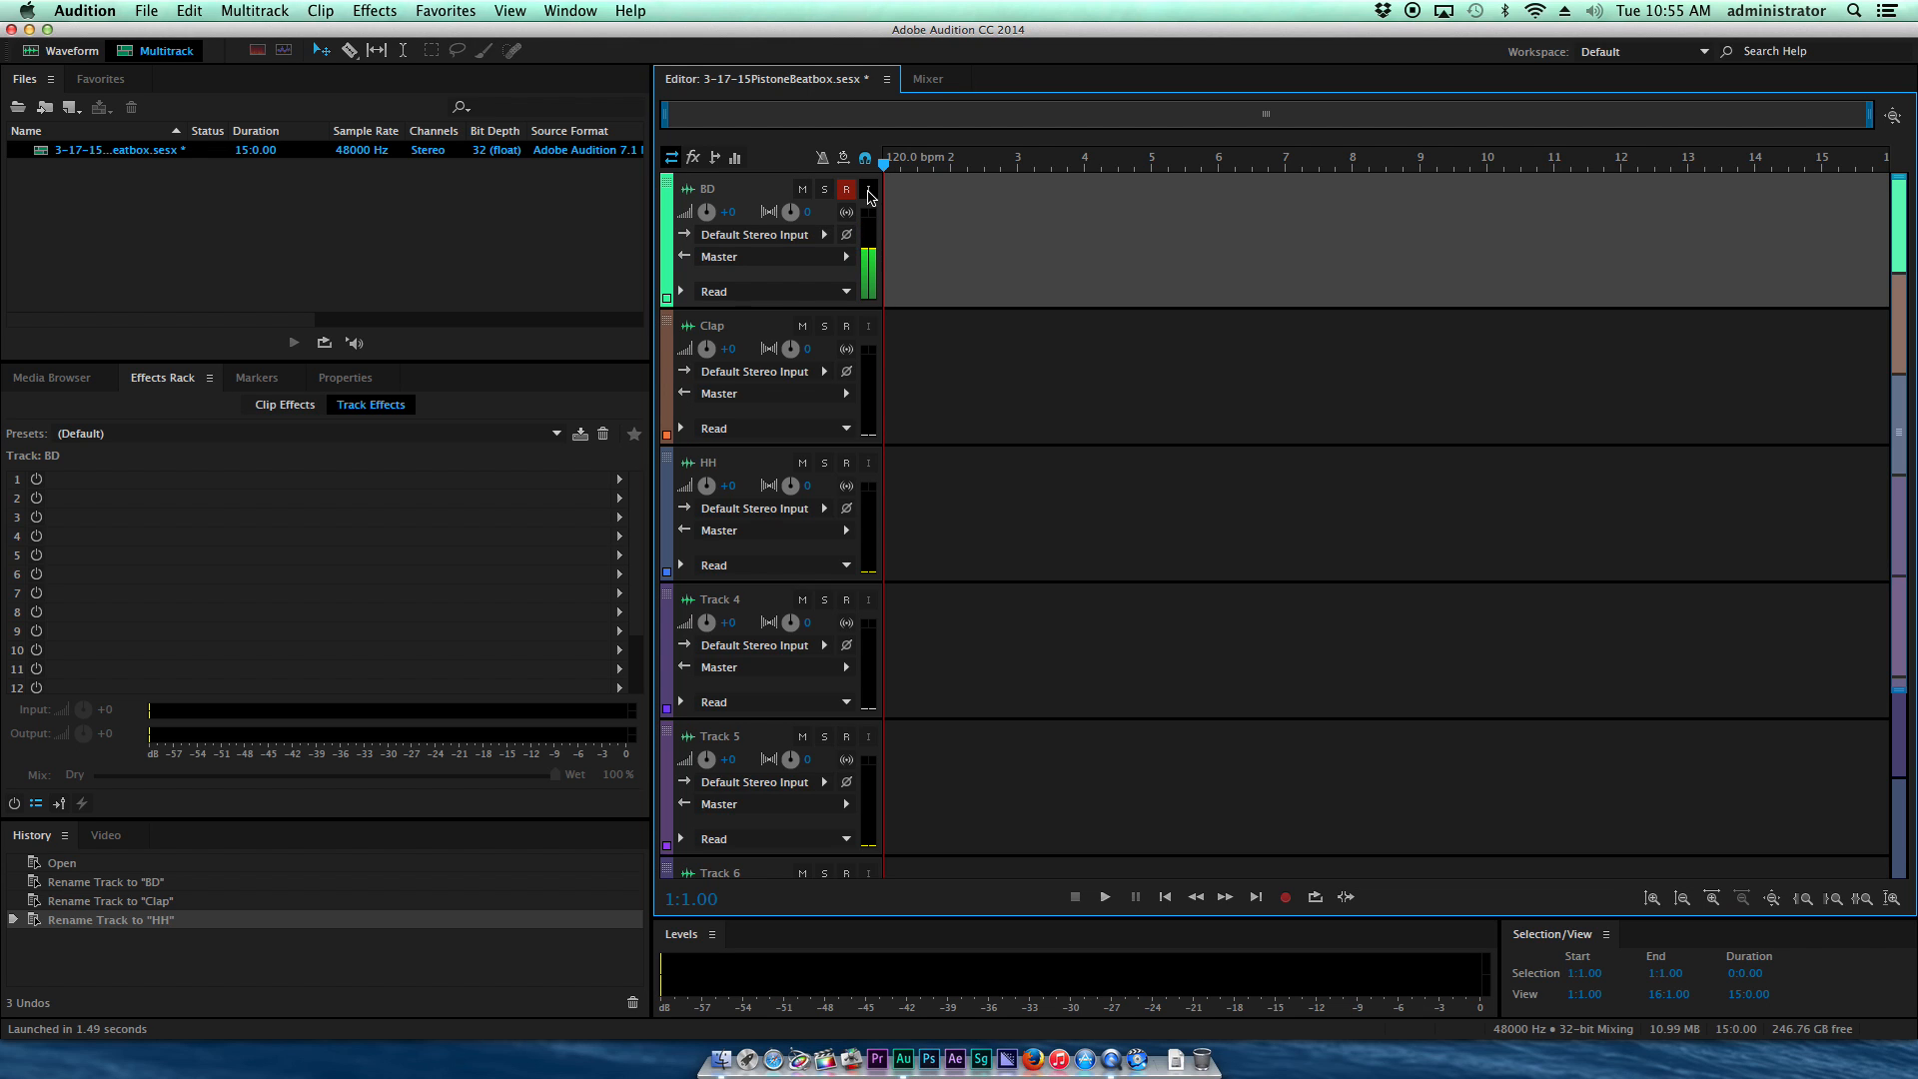
left_click(827, 238)
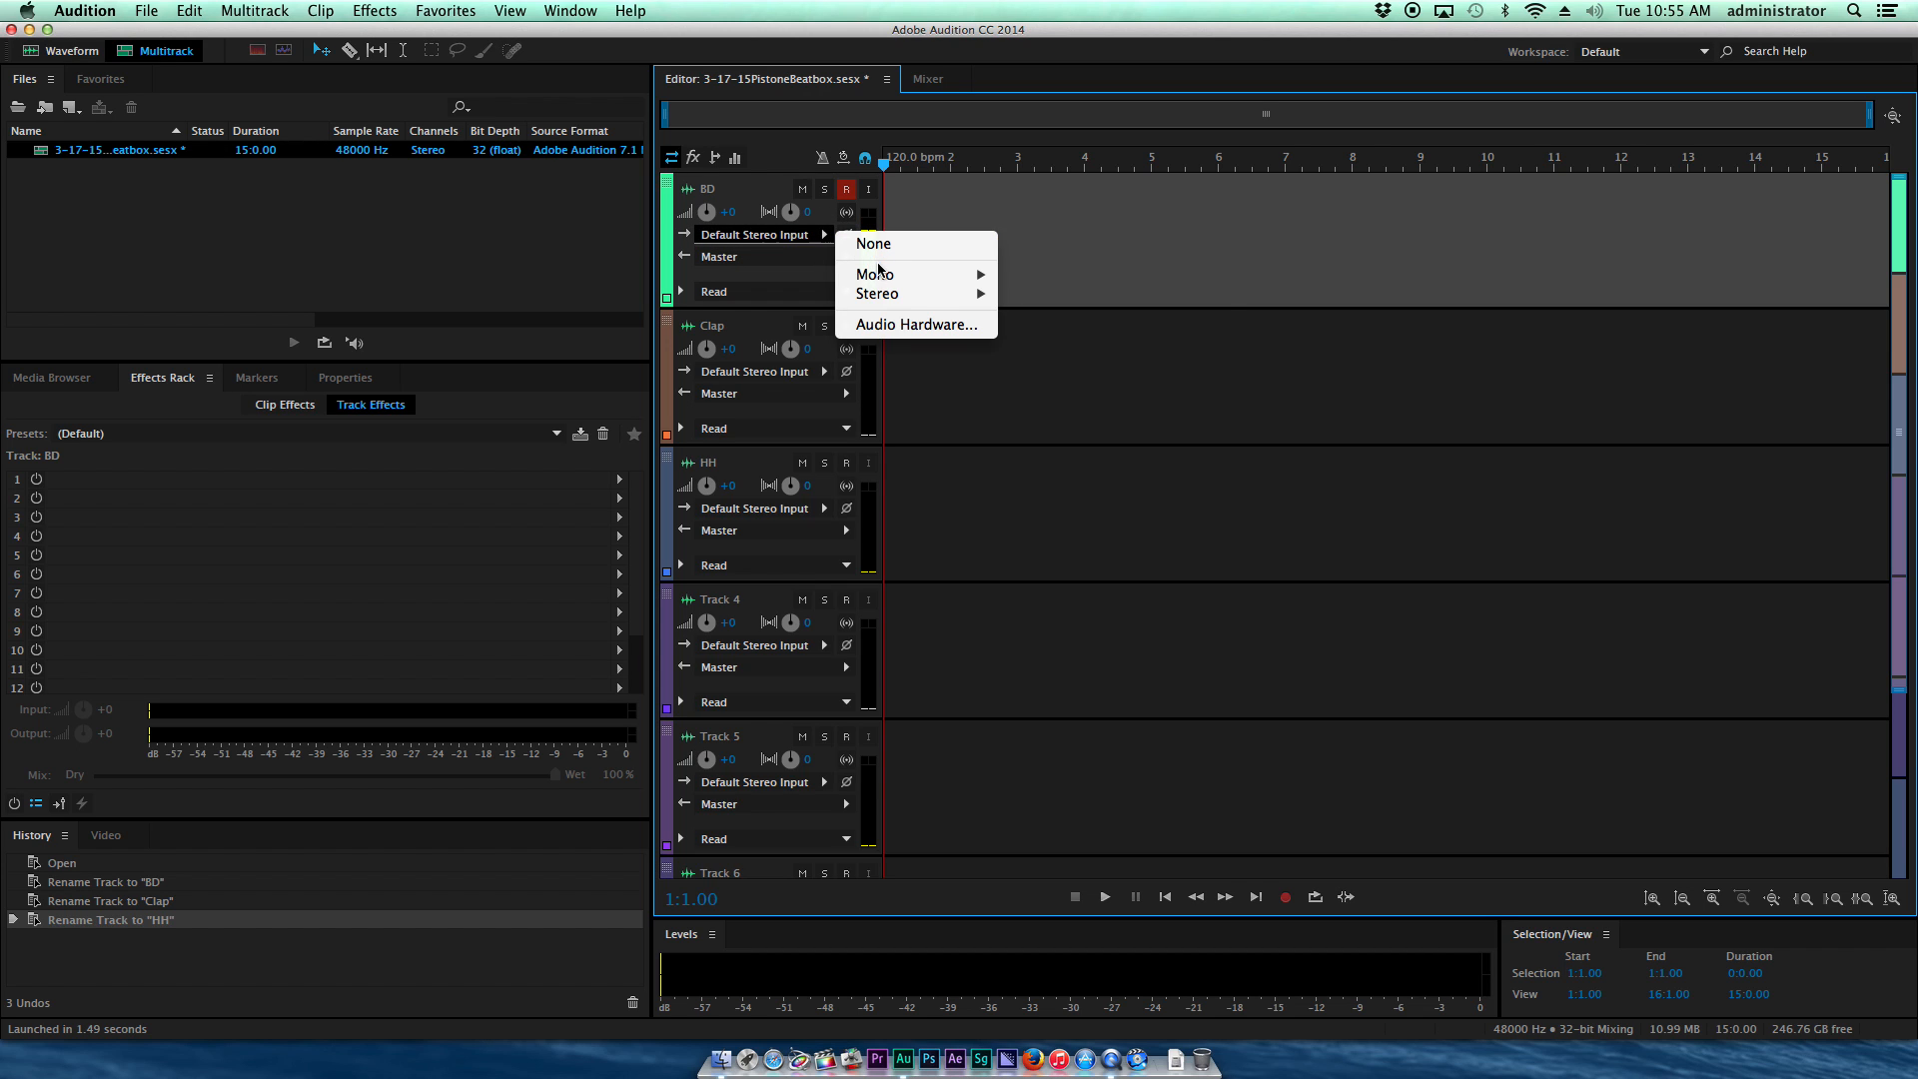
mouse_move(887, 296)
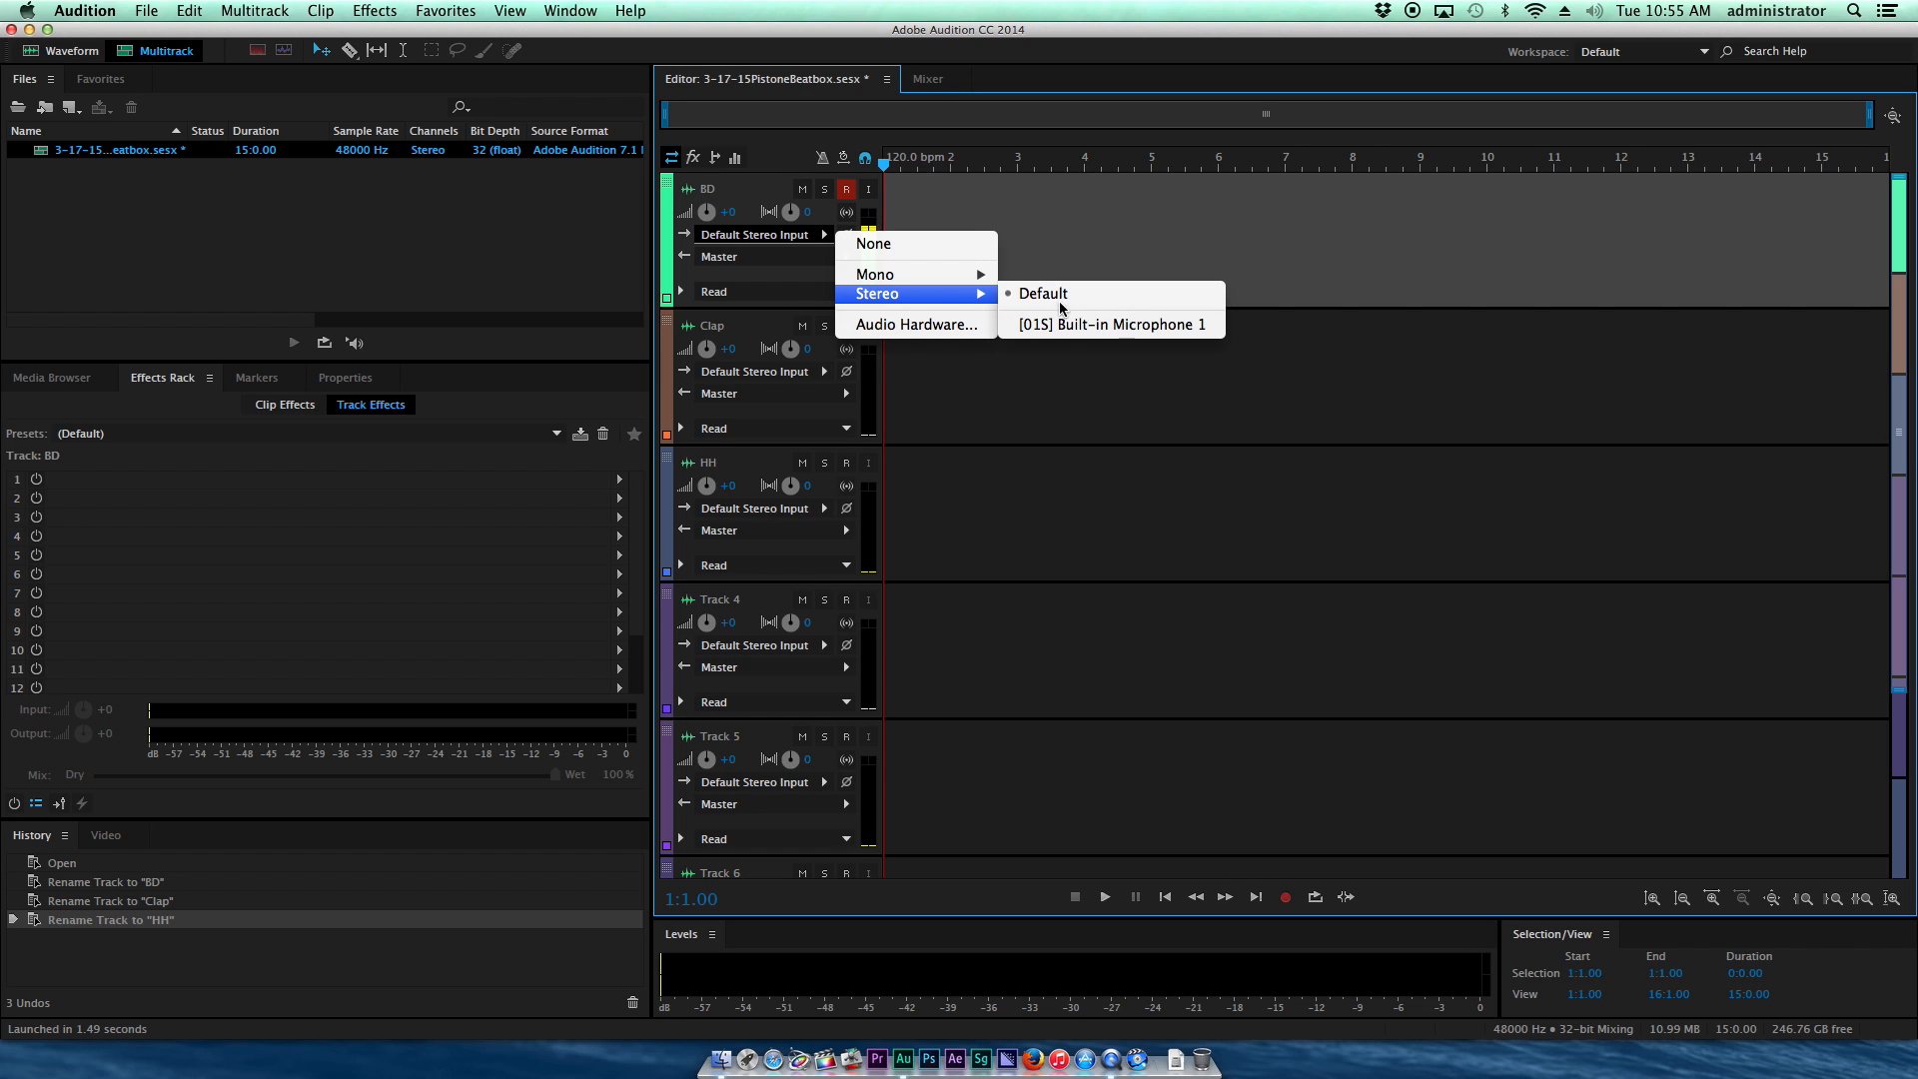
left_click(813, 269)
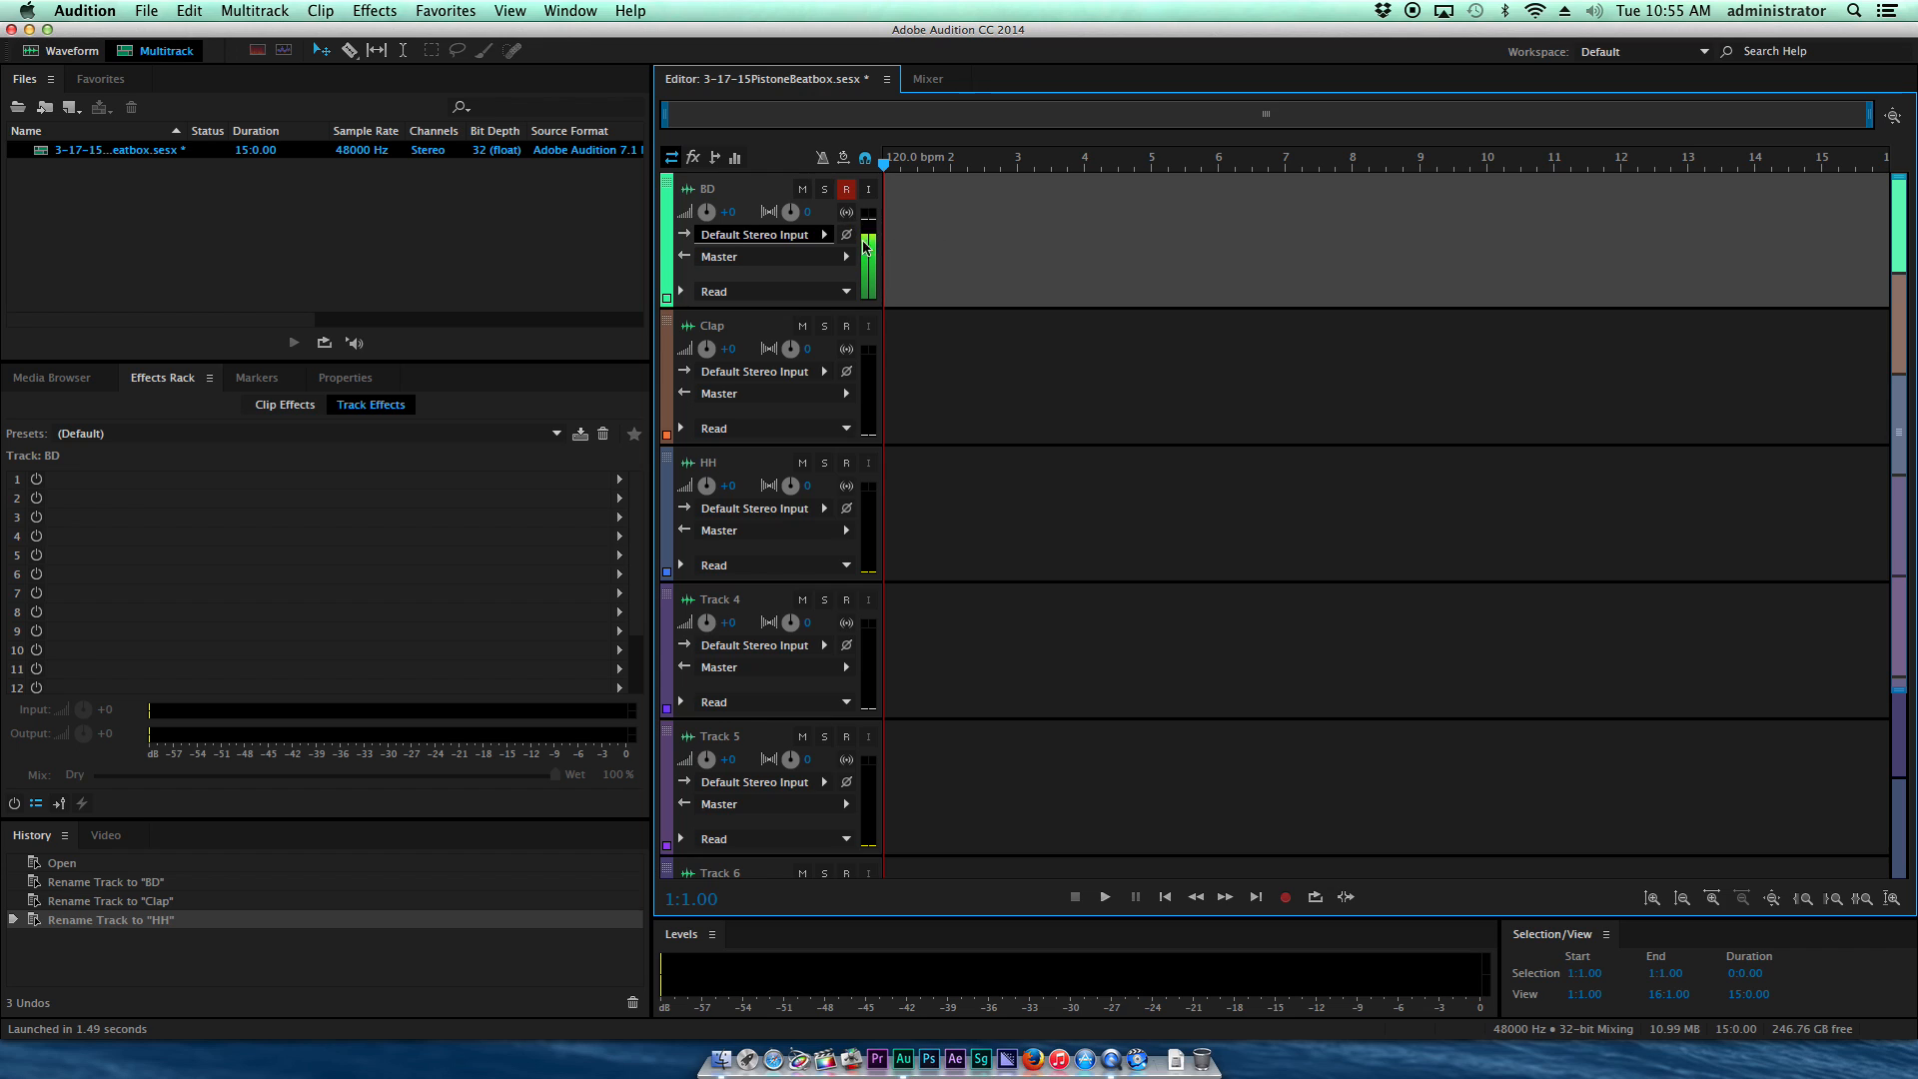
Step: Record the bass drum sounds on the BD track from the start of the timeline and play the take back
left_click(1286, 898)
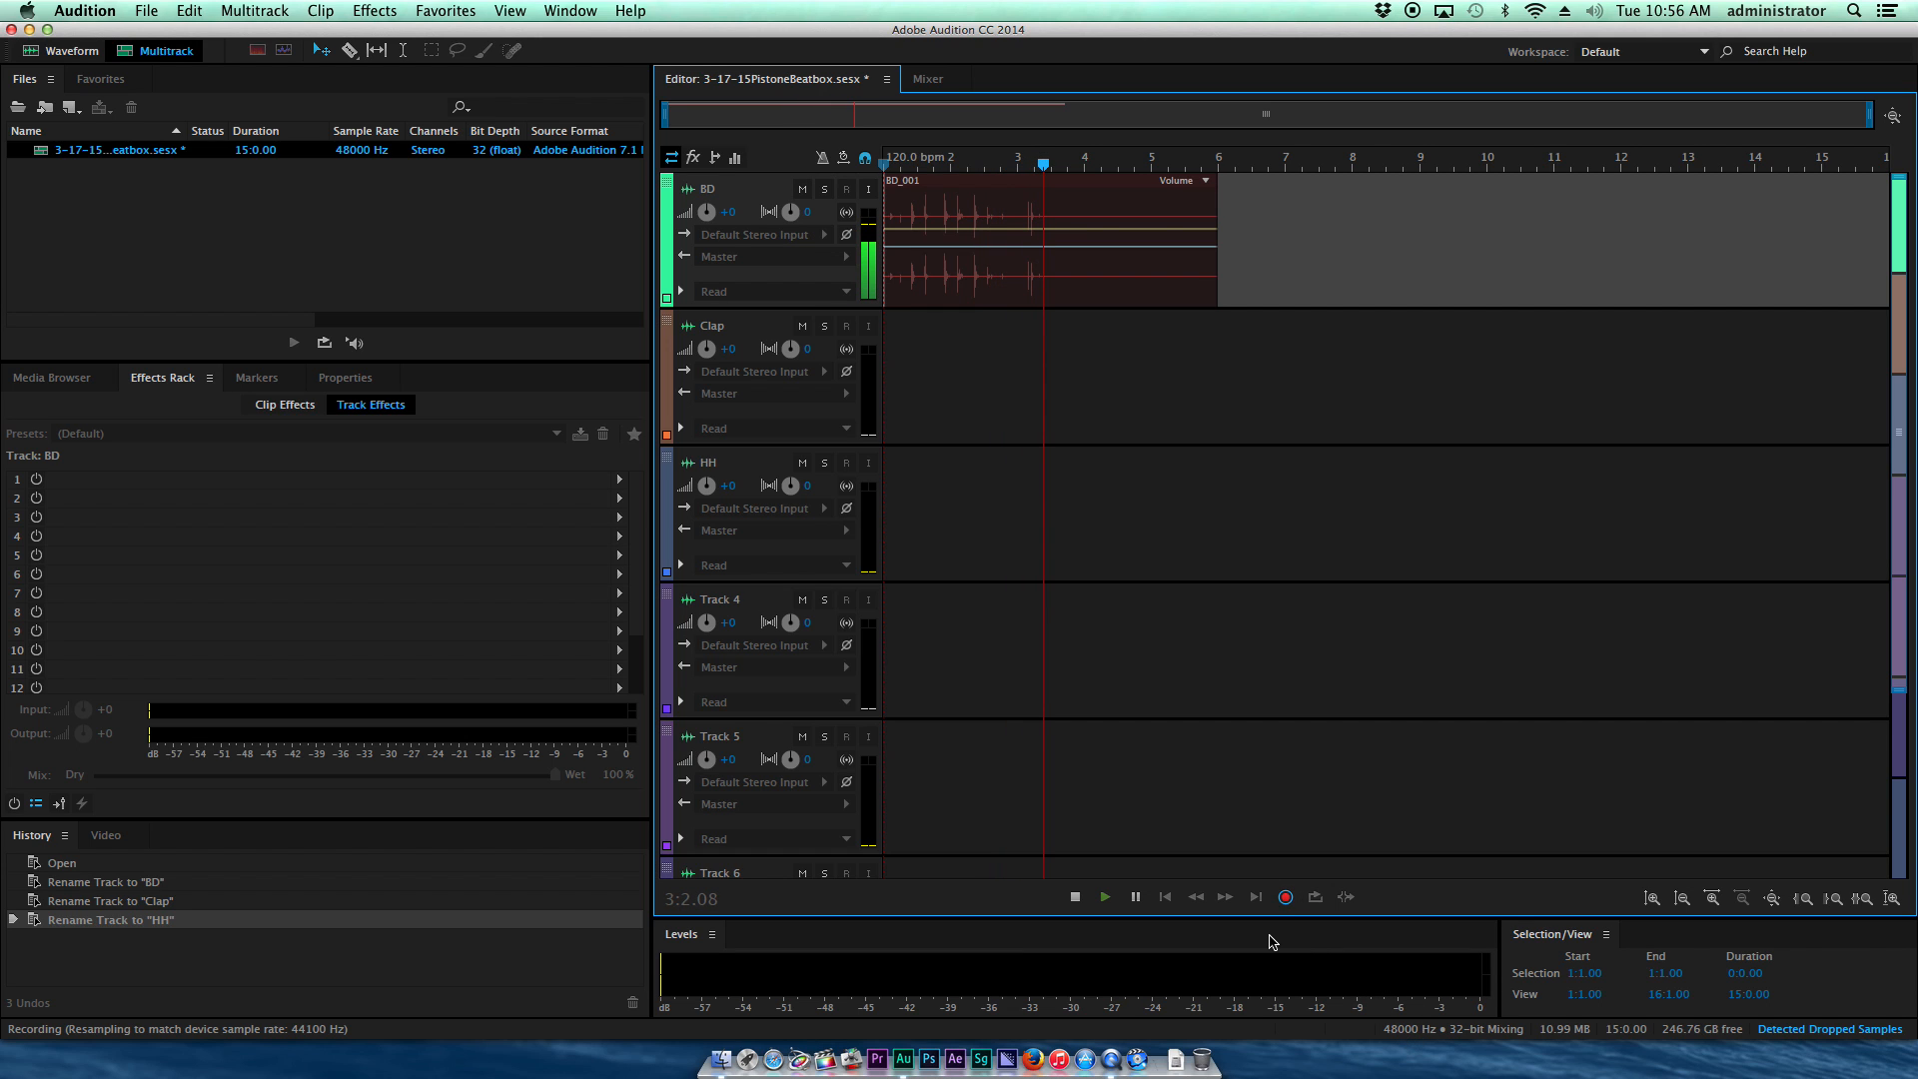
key("space")
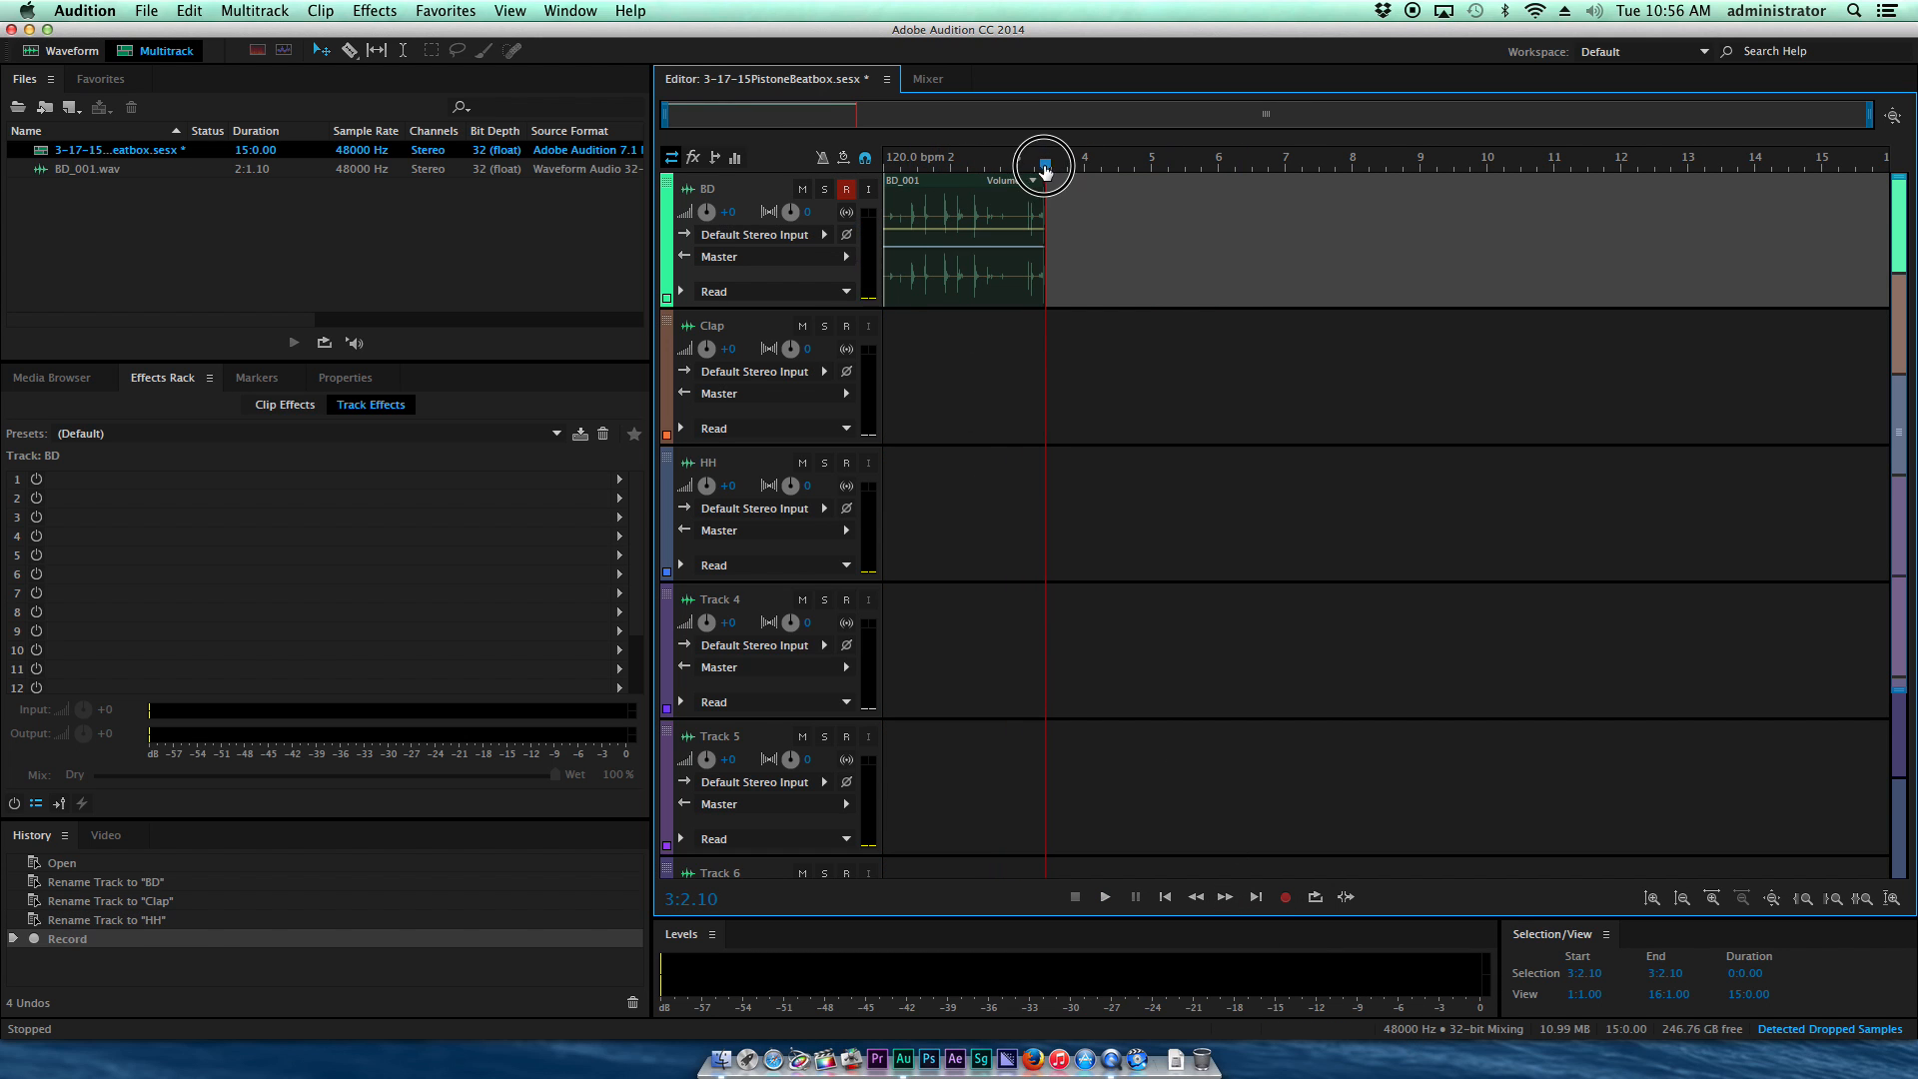
left_click_drag(1045, 163, 881, 165)
key("space")
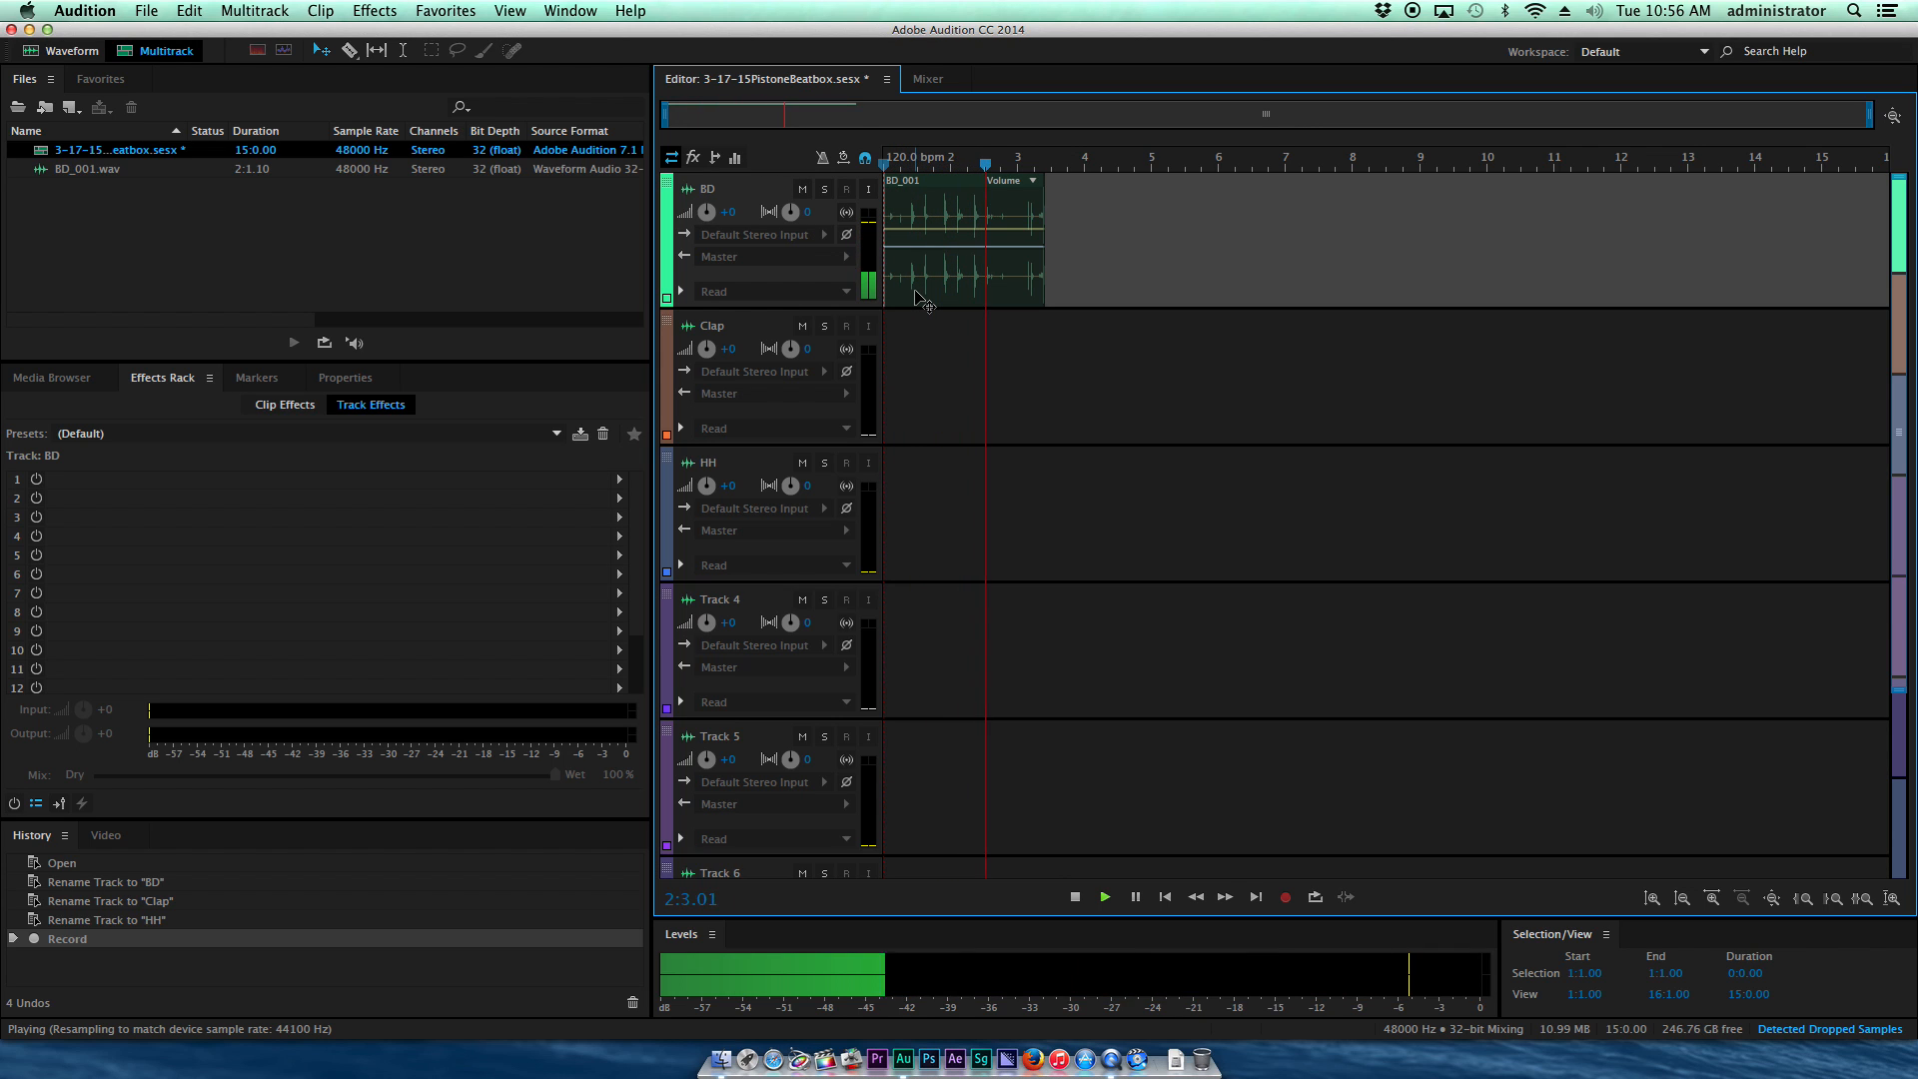
key("space")
Step: Record a second take on the BD track just after the first clip, at 3:3.01, and undo it
left_click(1062, 178)
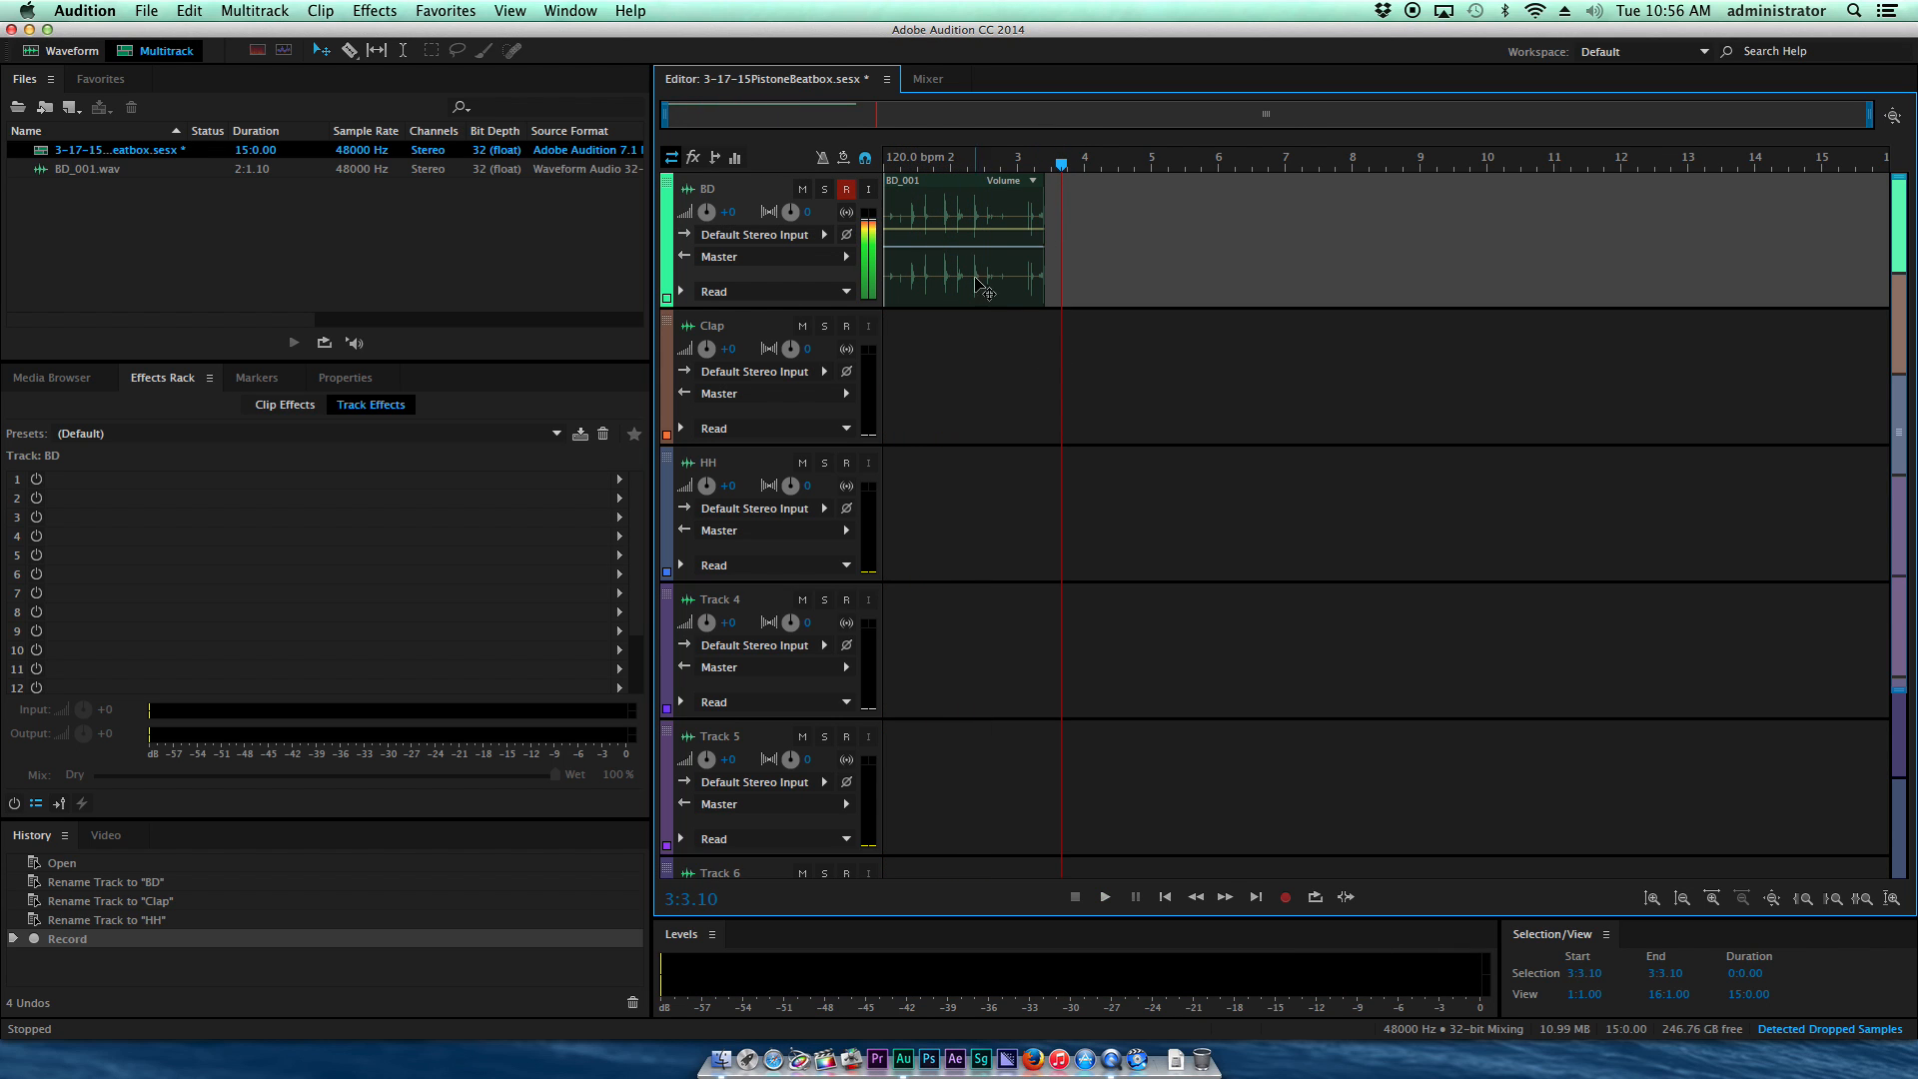
mouse_move(1061, 164)
left_mouse_down()
mouse_move(884, 170)
mouse_move(1060, 164)
left_mouse_up()
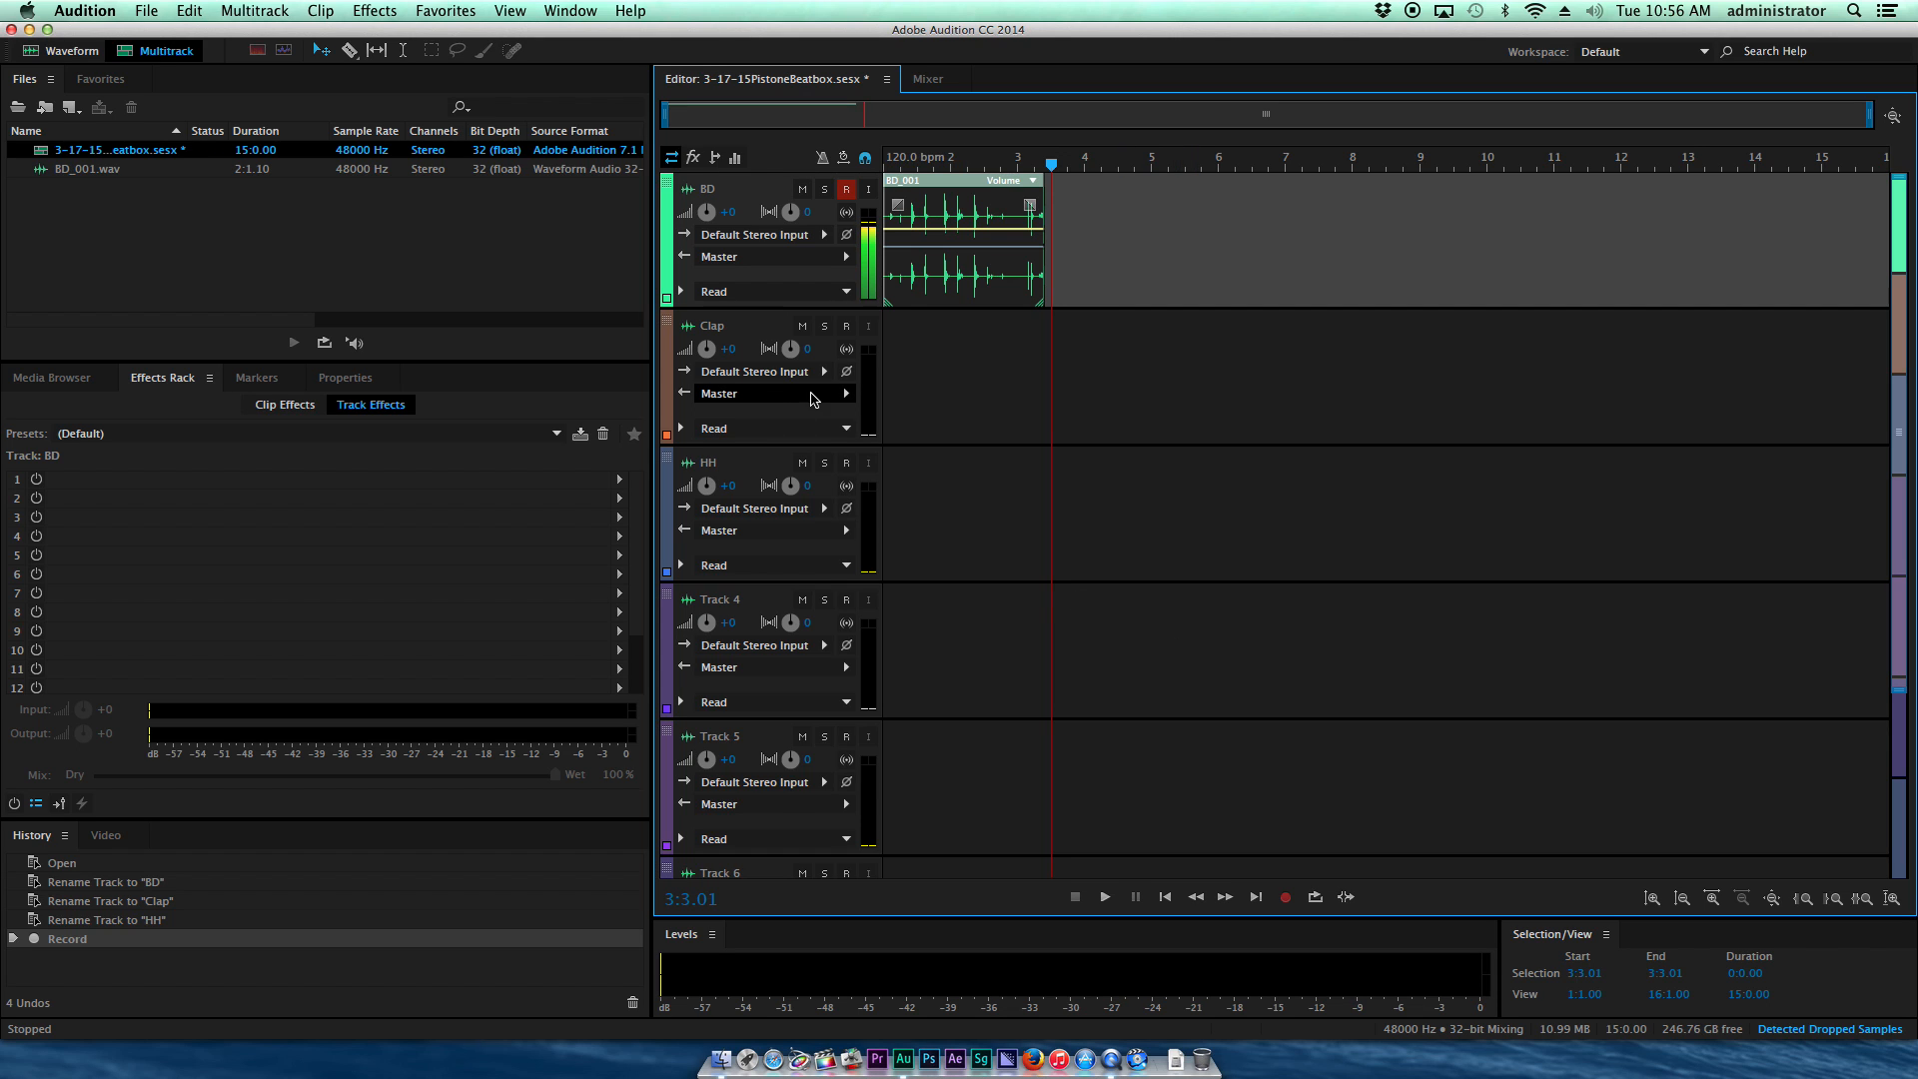
key("shift+space")
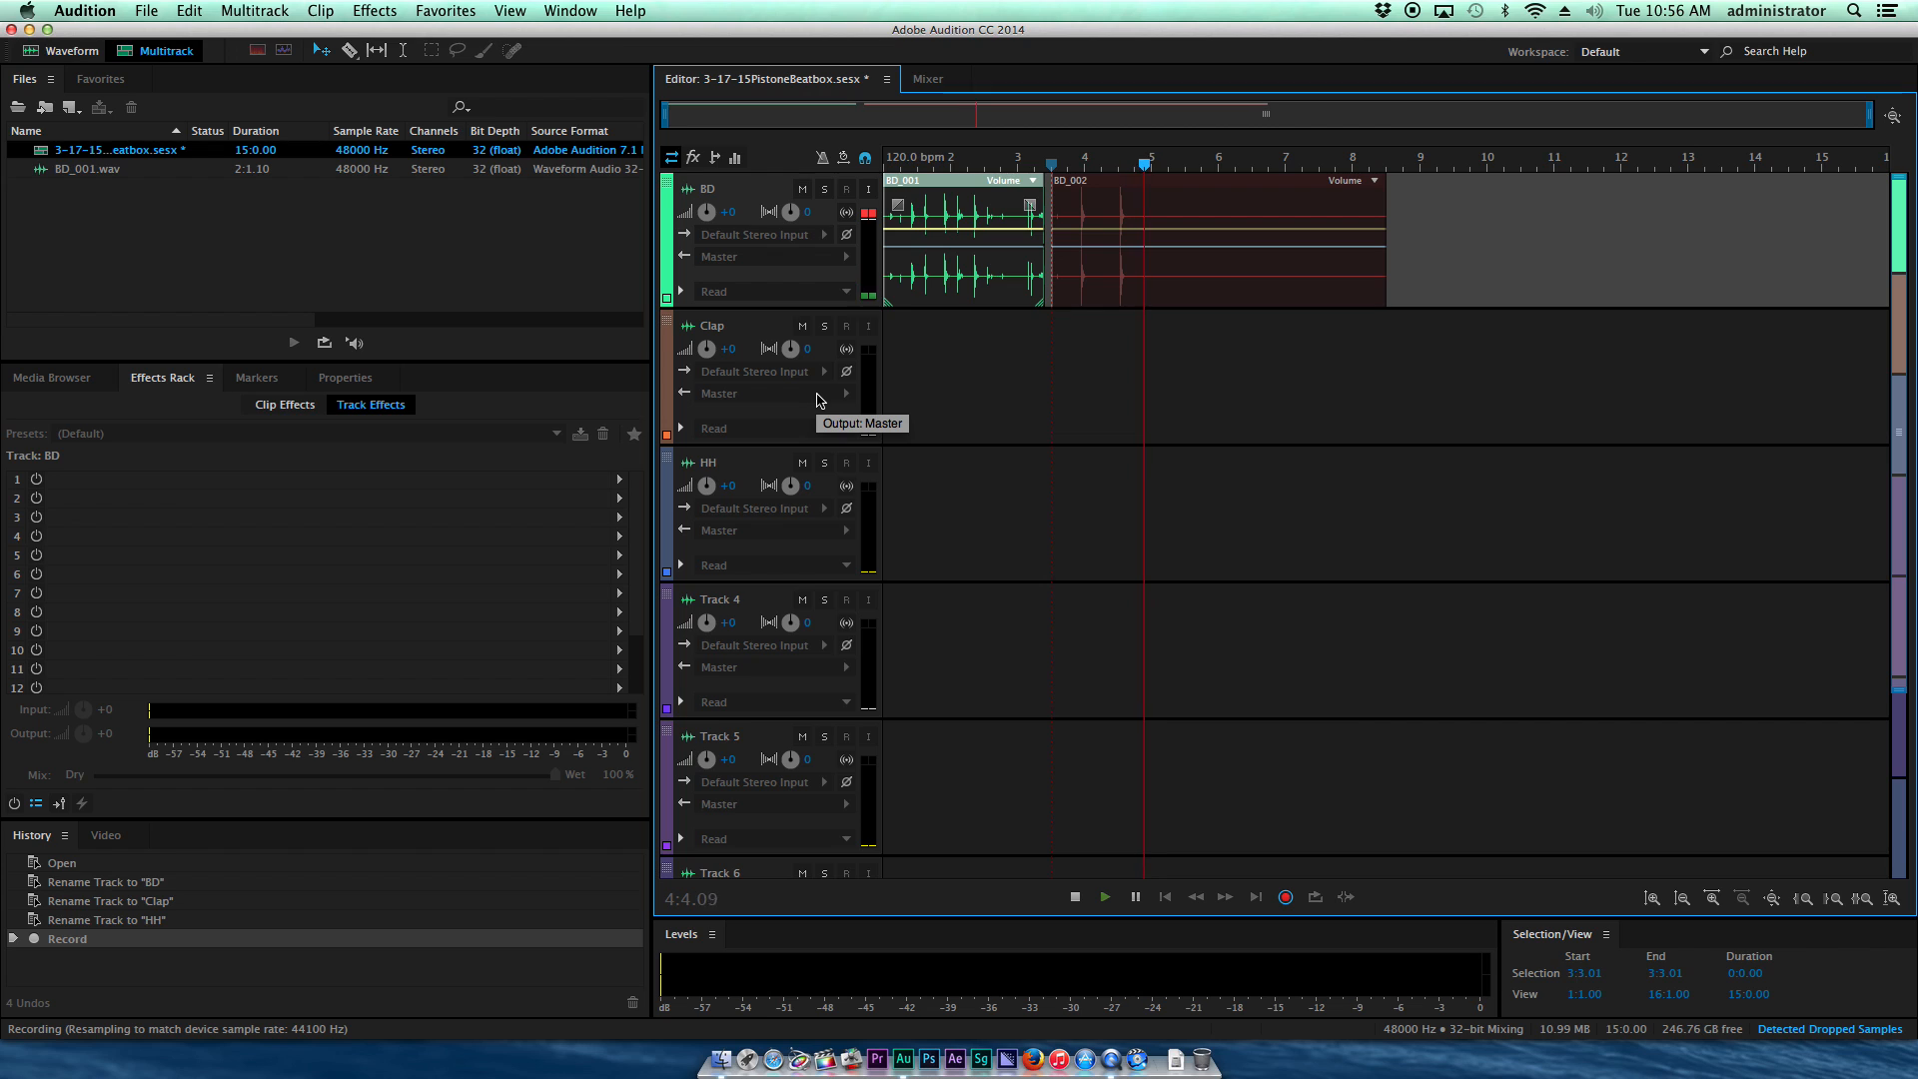
key("space")
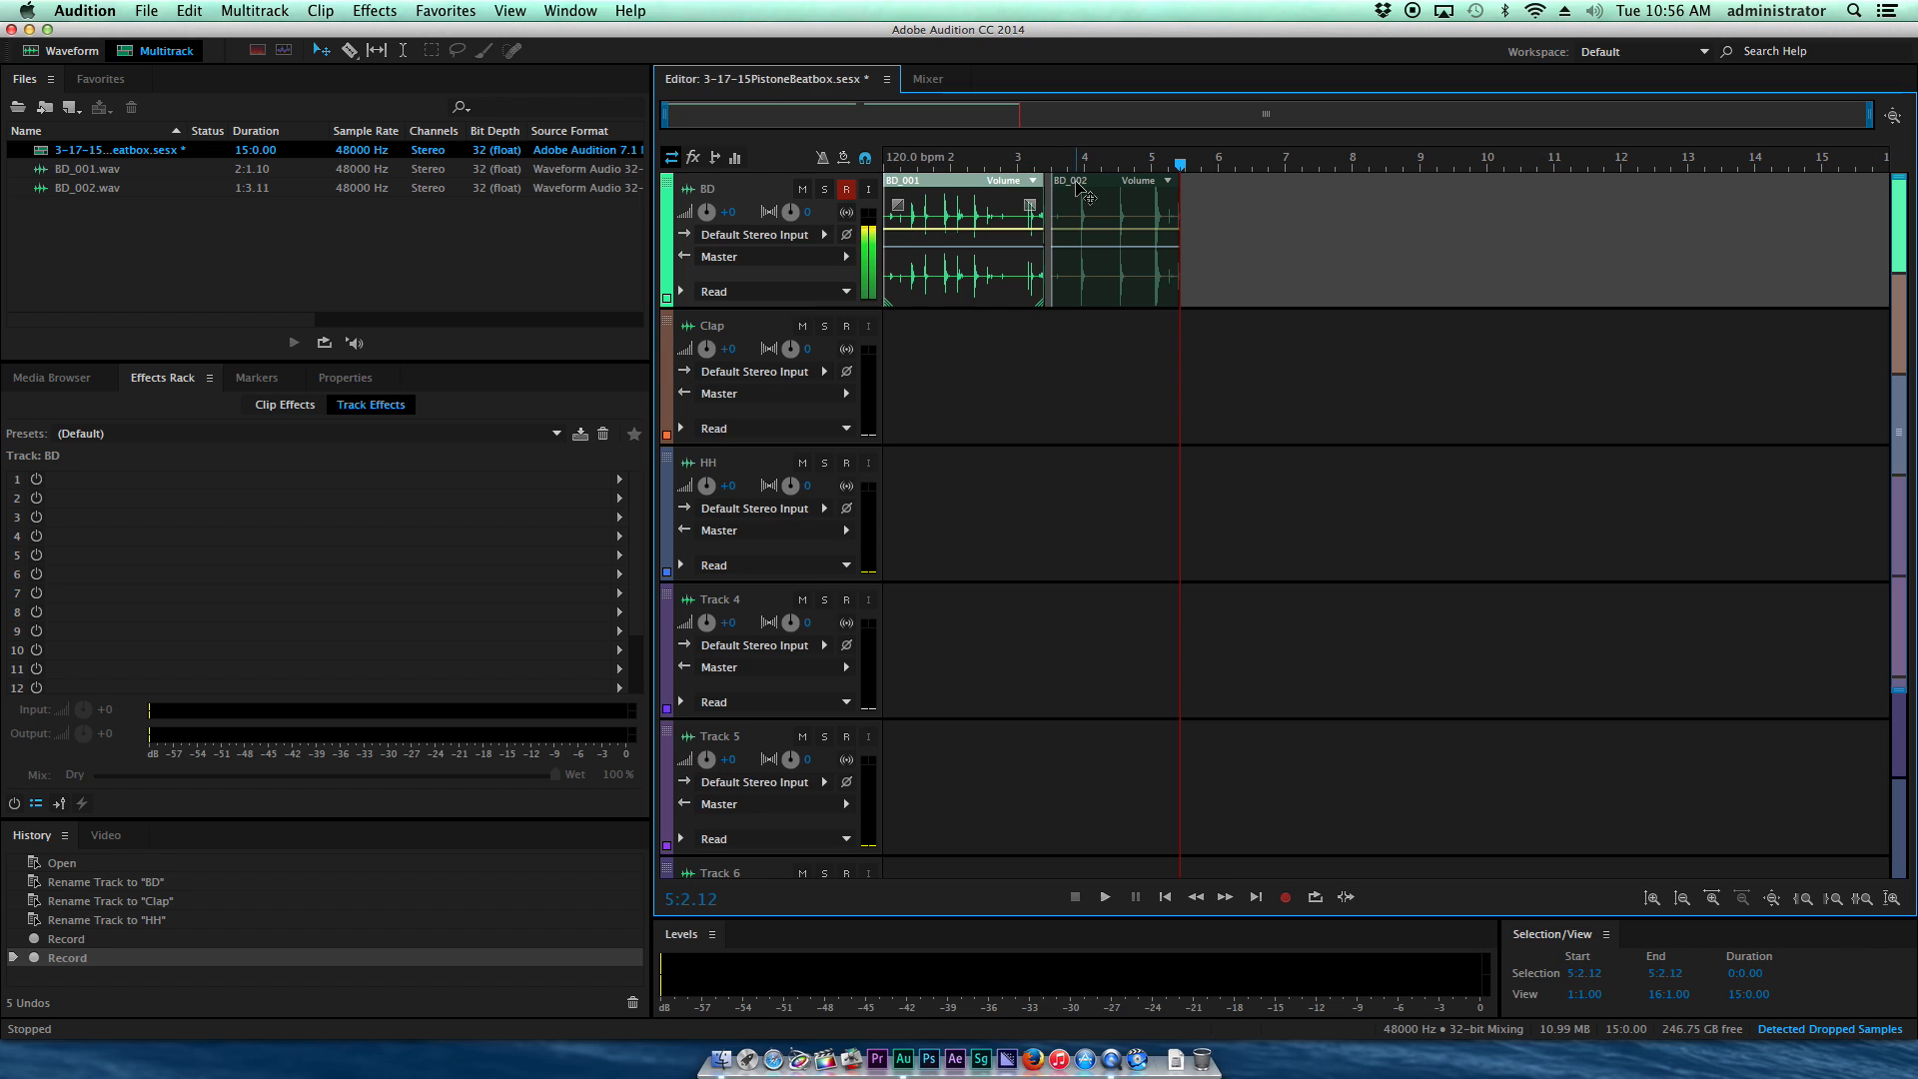
key("super+z")
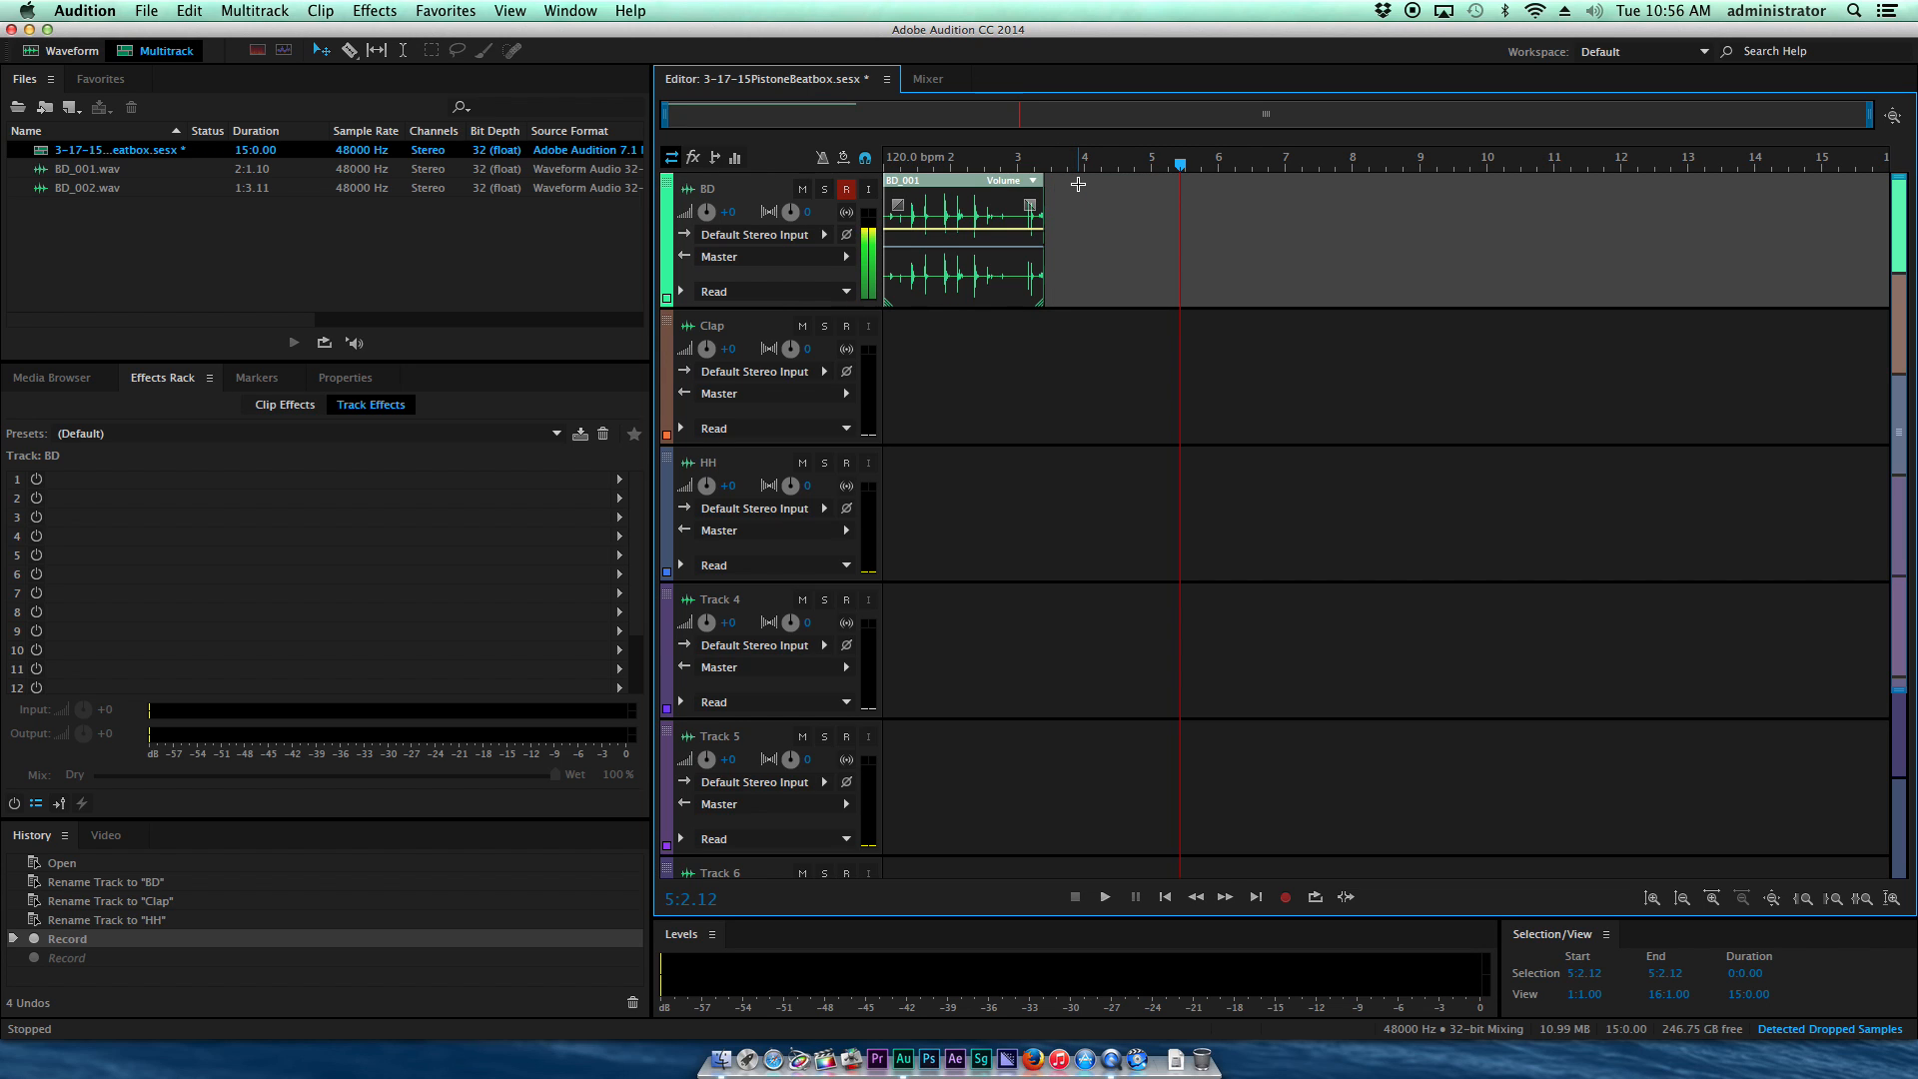
Step: Disarm the BD track, arm the Clap track for recording and reduce the height of the tracks
left_click(848, 191)
scroll(849, 338, "down", 3)
left_click(848, 334)
left_click(844, 268)
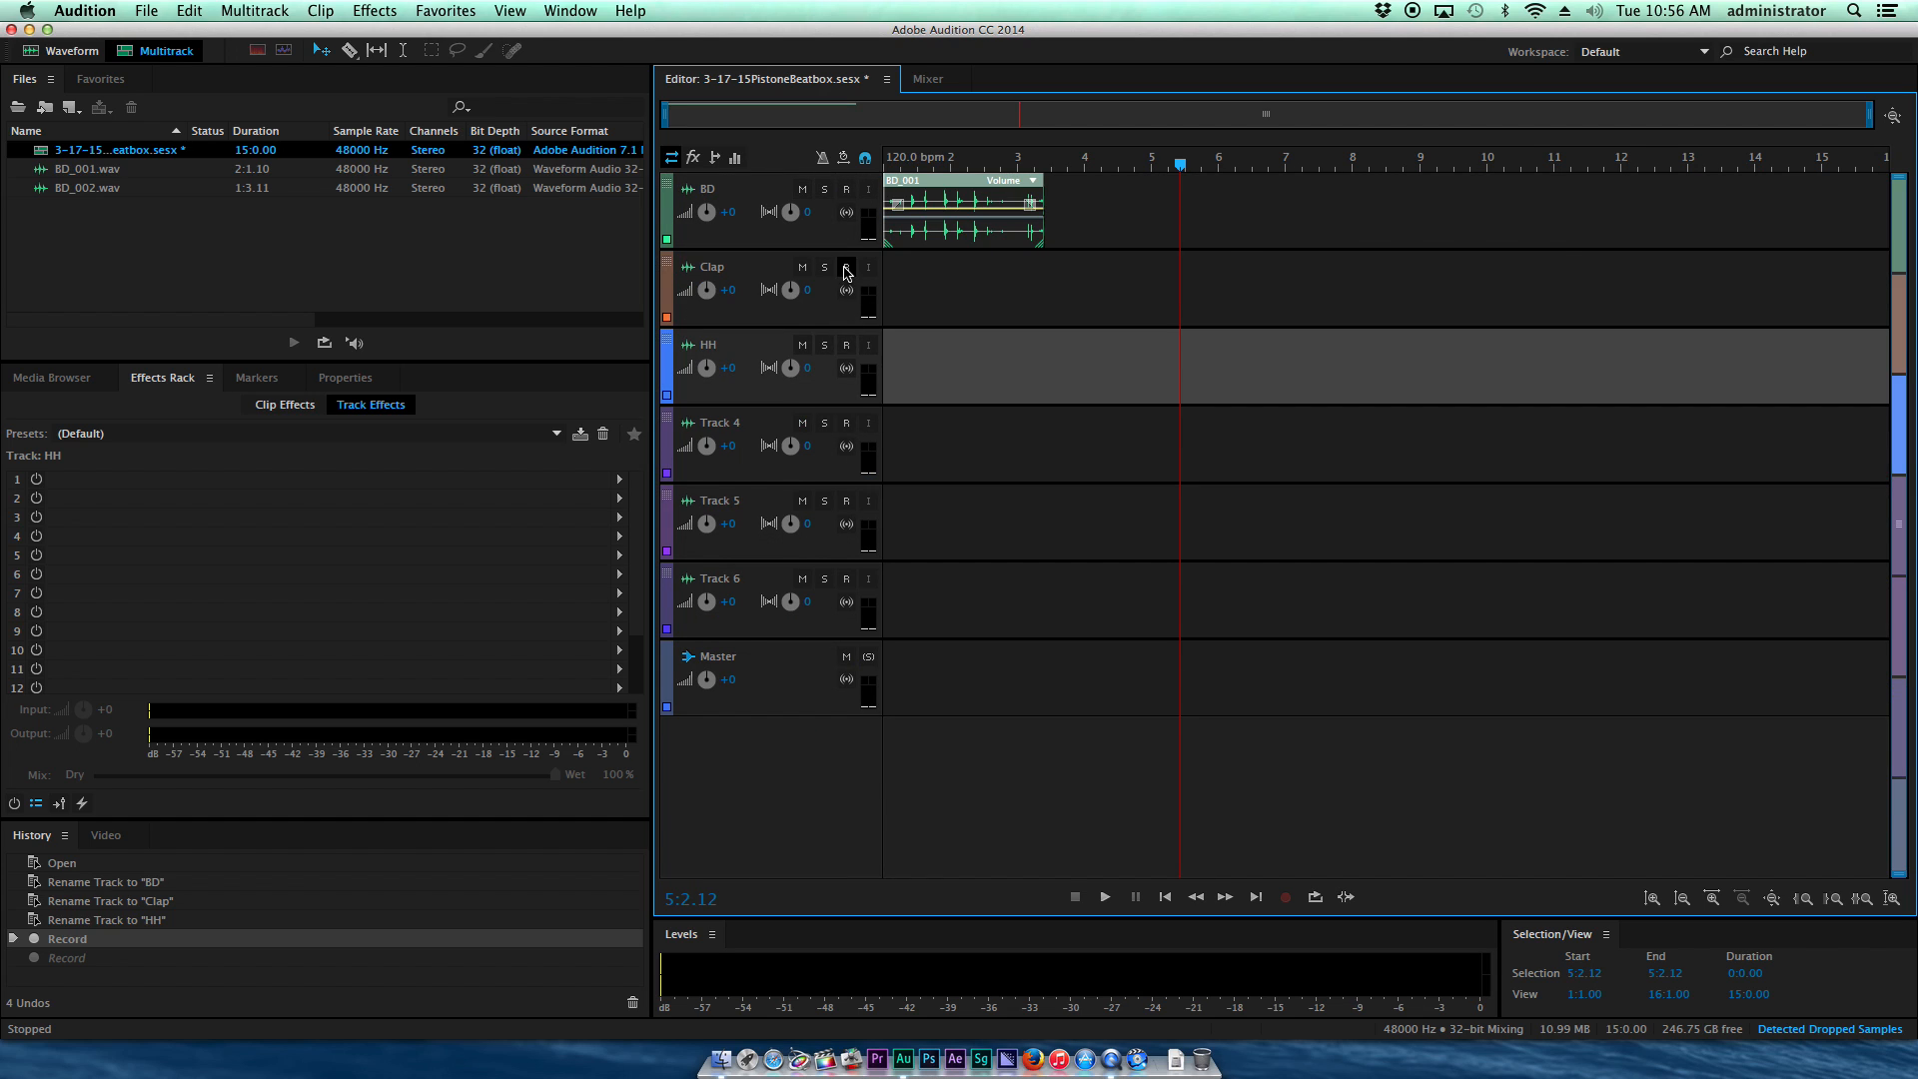
left_click_drag(1202, 167, 1082, 160)
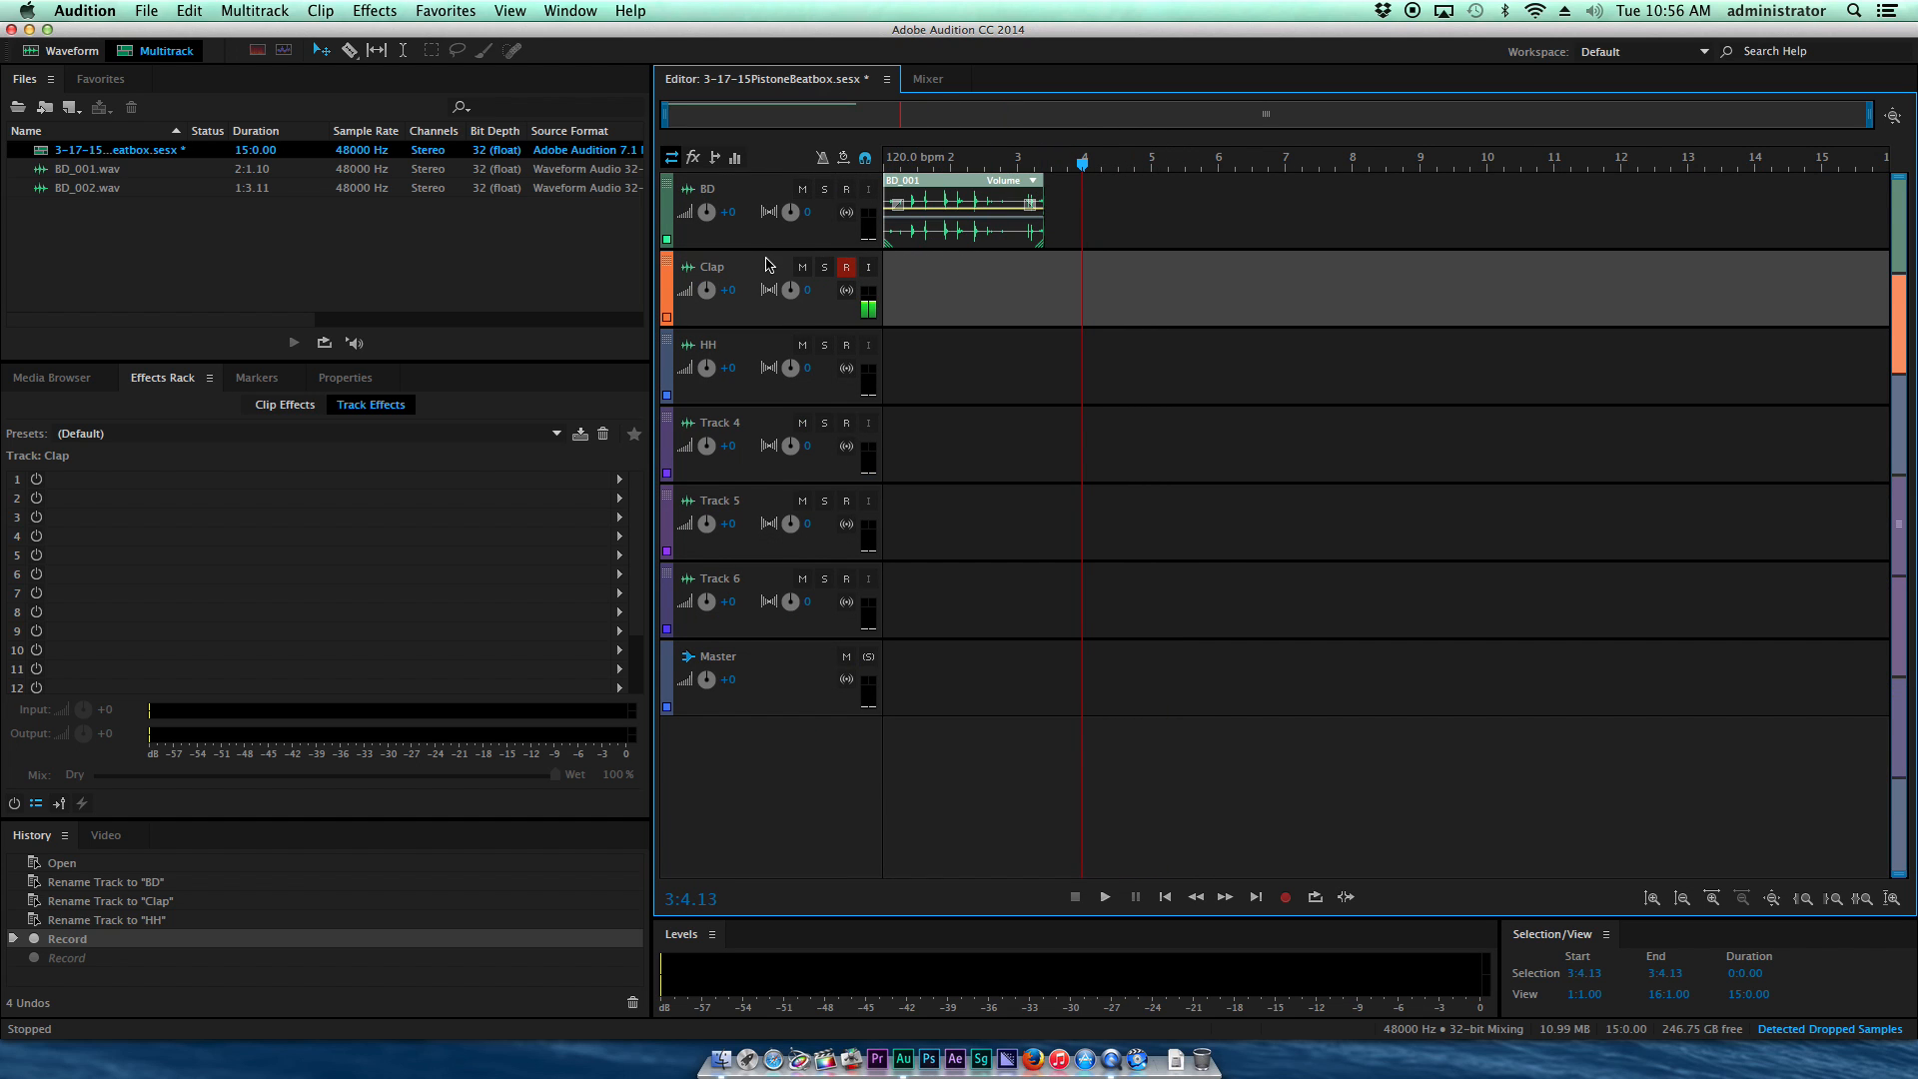
scroll(757, 267, "up", 3)
scroll(758, 266, "down", 3)
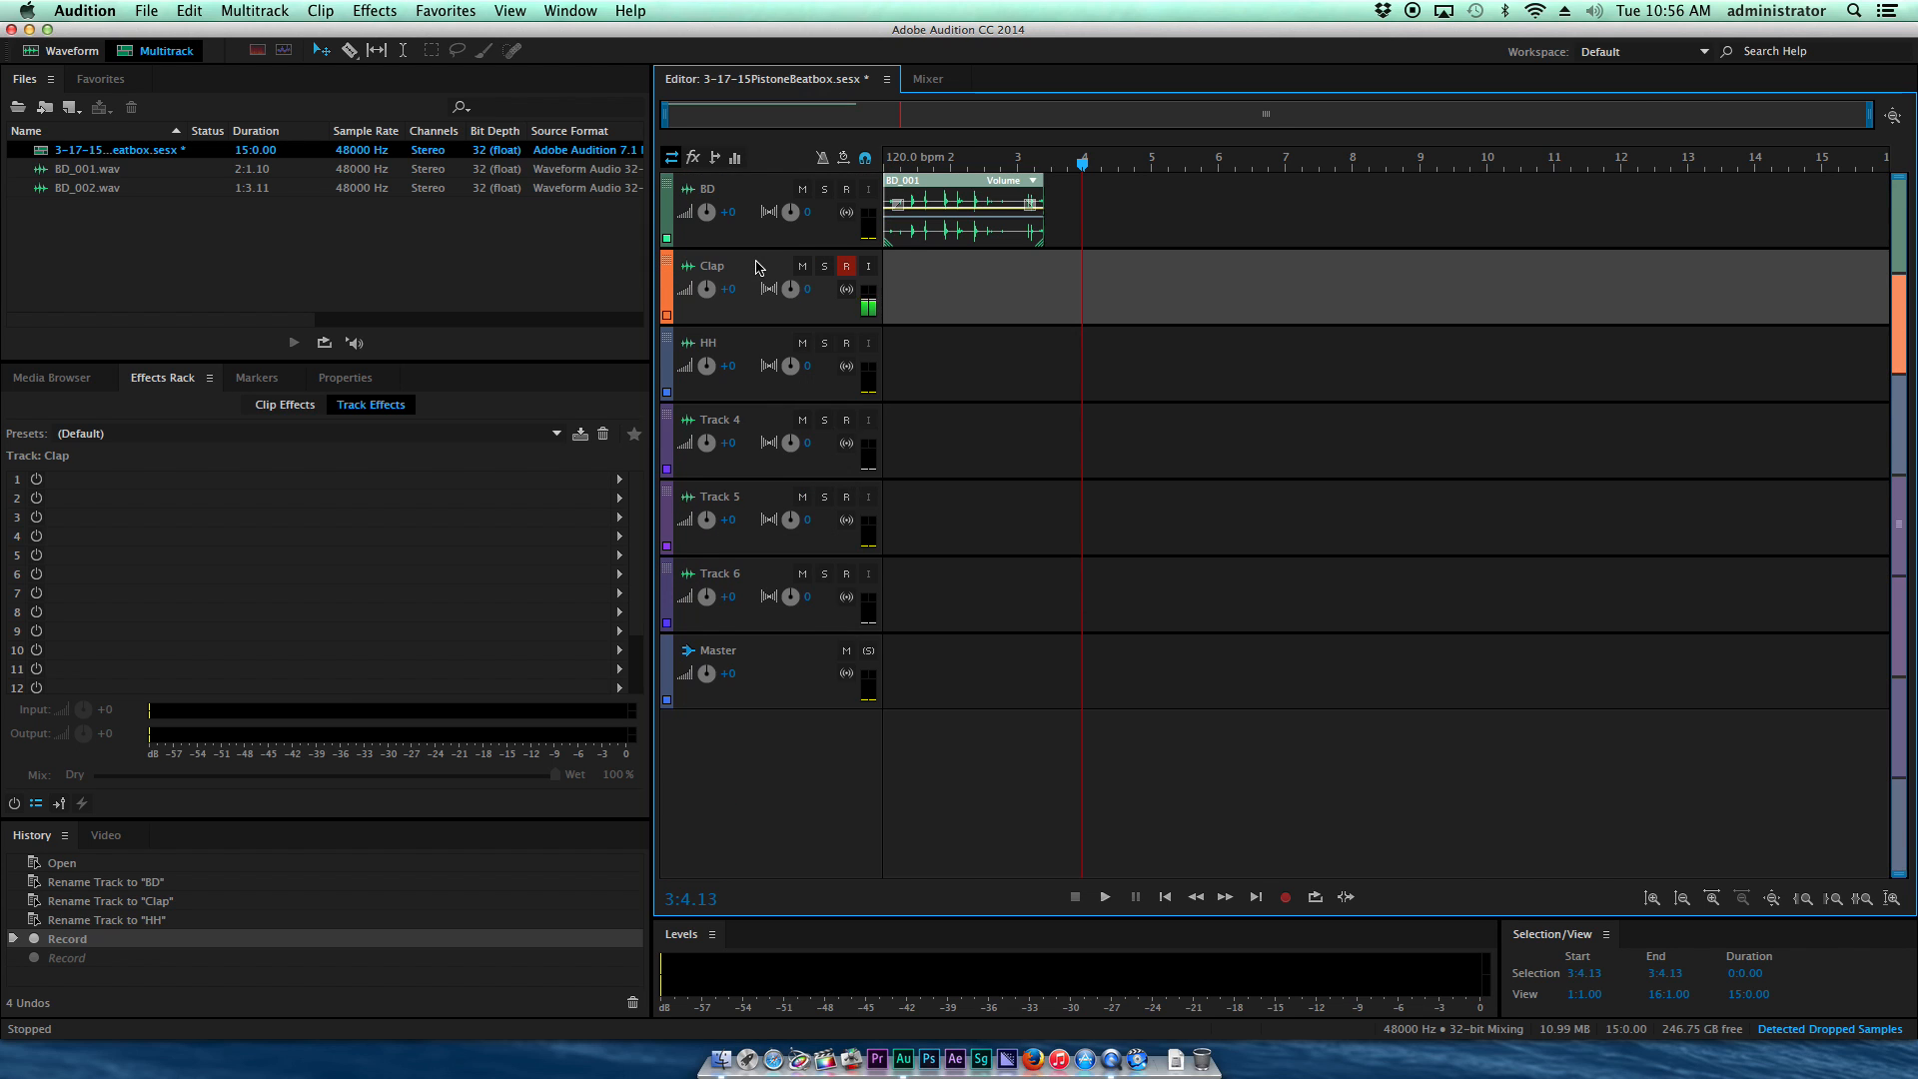
scroll(759, 266, "up", 3)
scroll(746, 343, "up", 2)
scroll(744, 344, "down", 2)
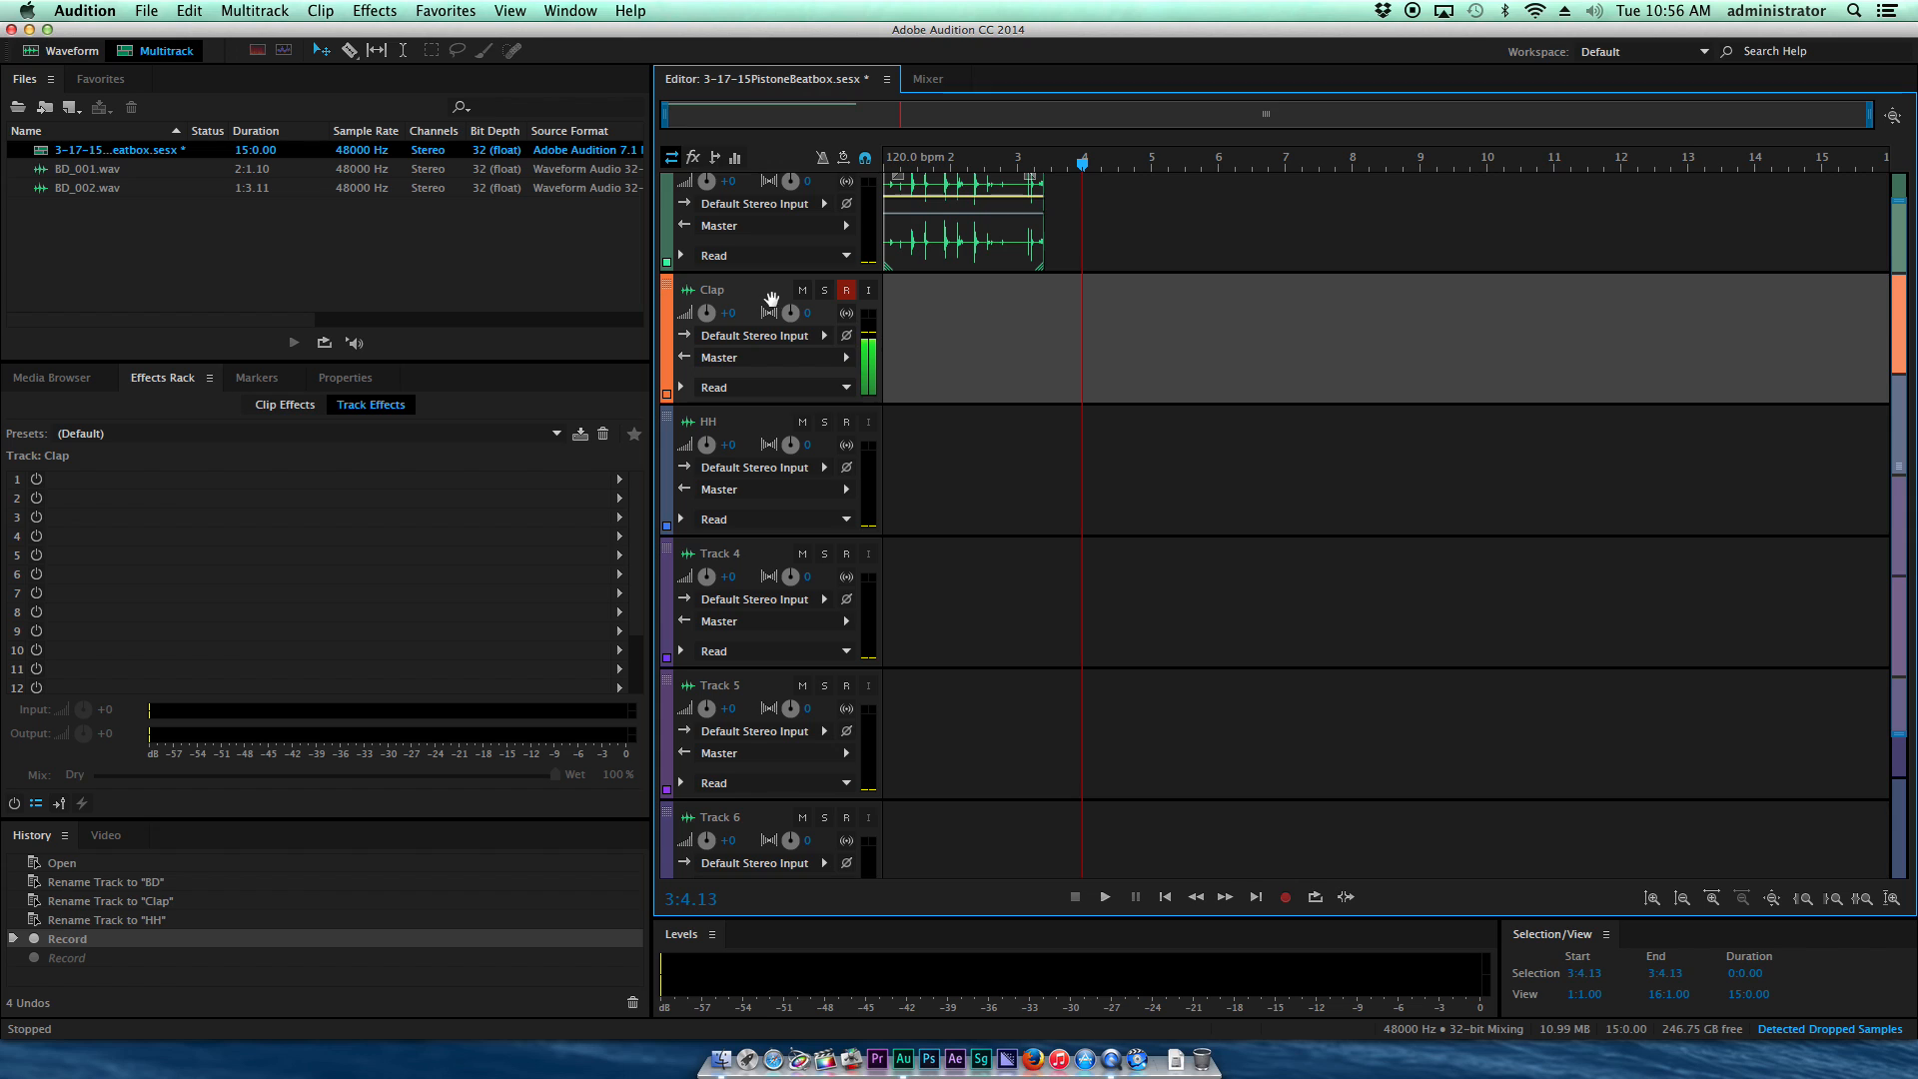
scroll(817, 320, "down", 2)
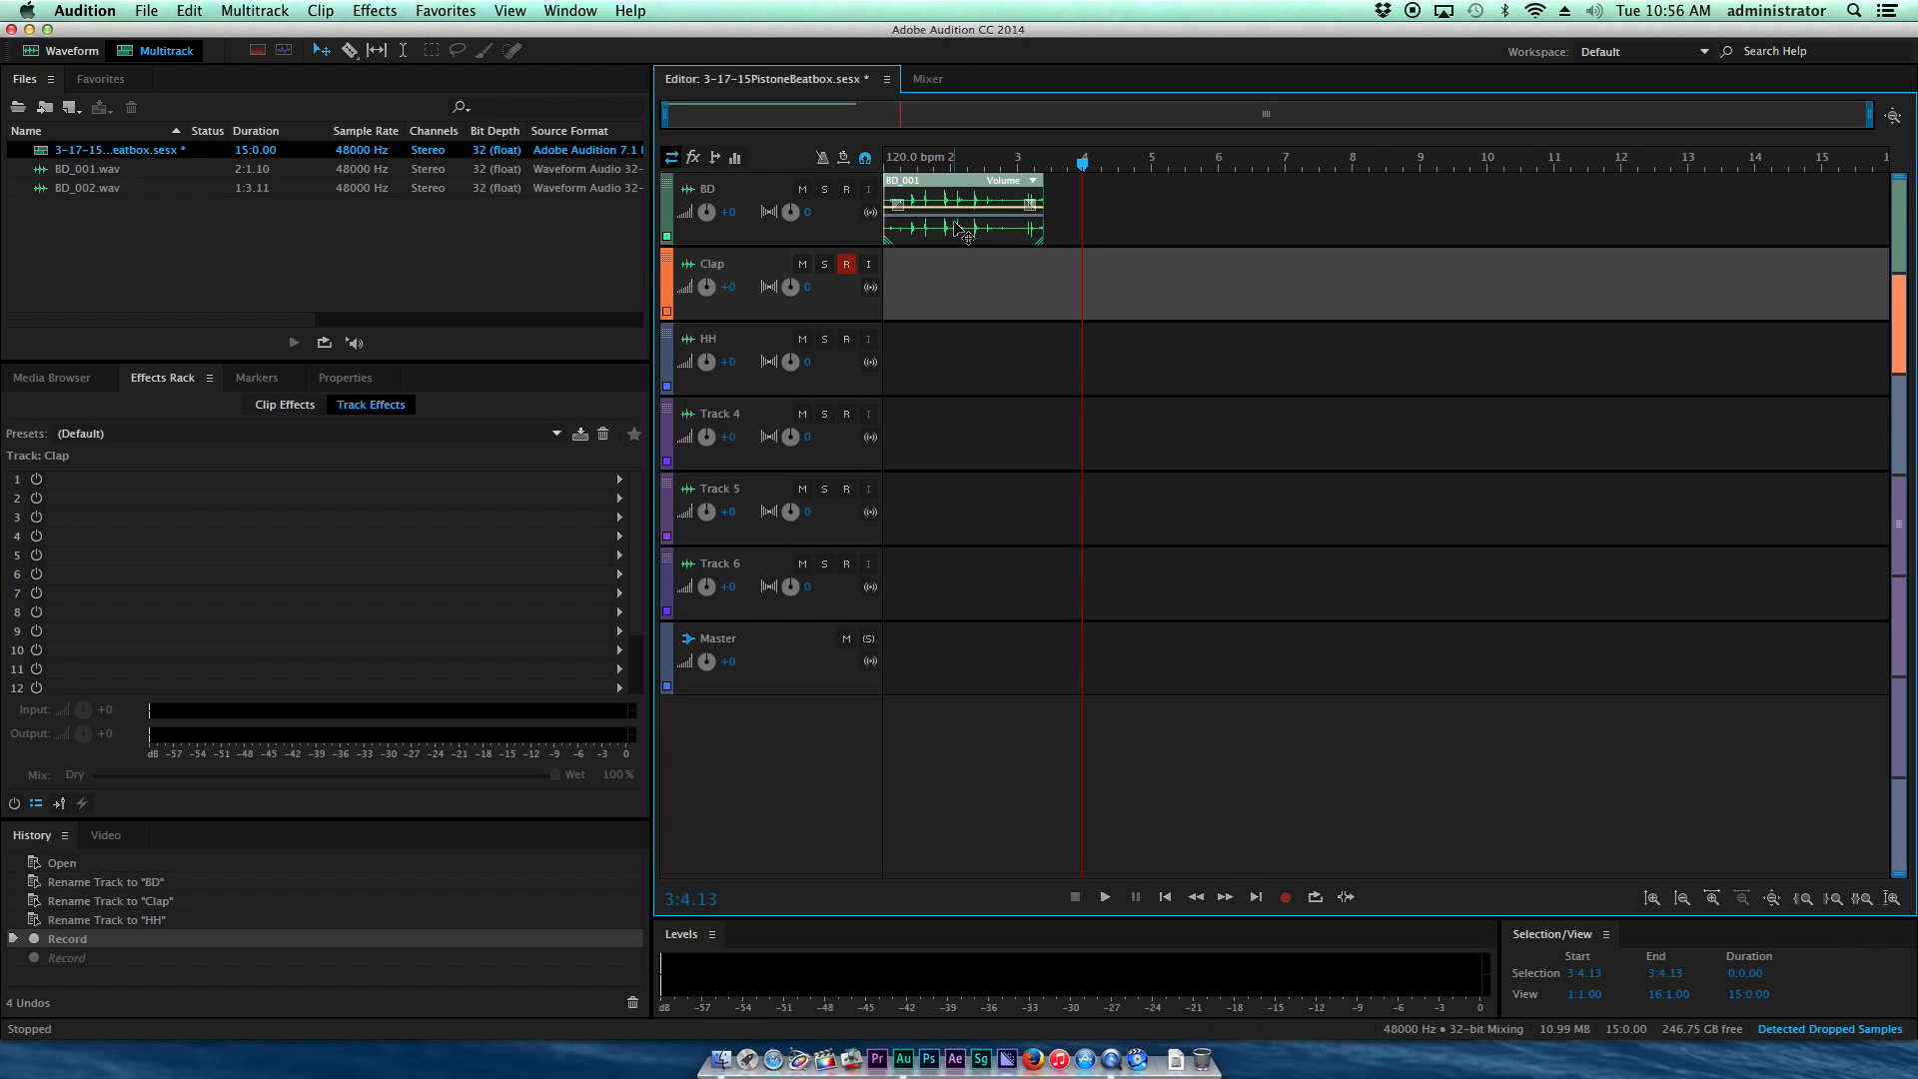
Step: Record the clap sounds on the Clap track, starting where the BD clip ends at 3:2.11
left_click_drag(1084, 168, 1045, 164)
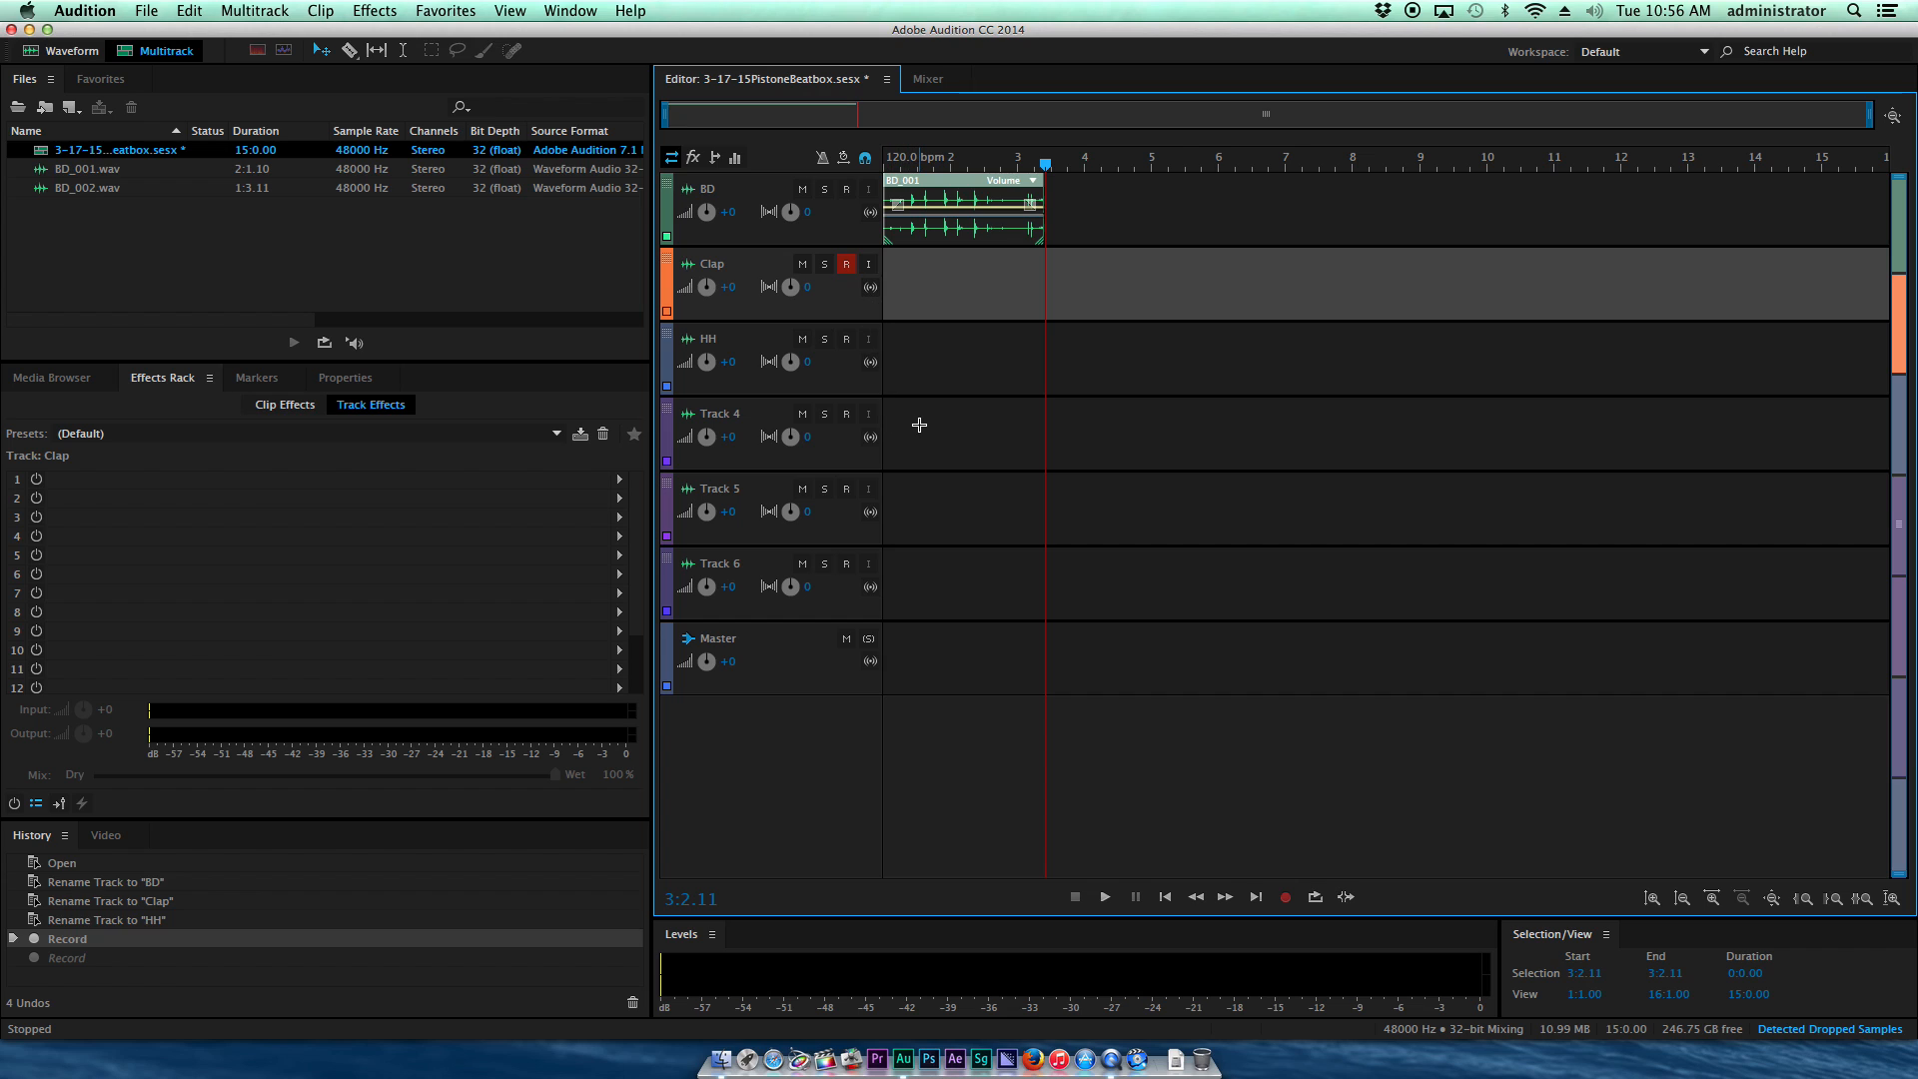
key("shift+space")
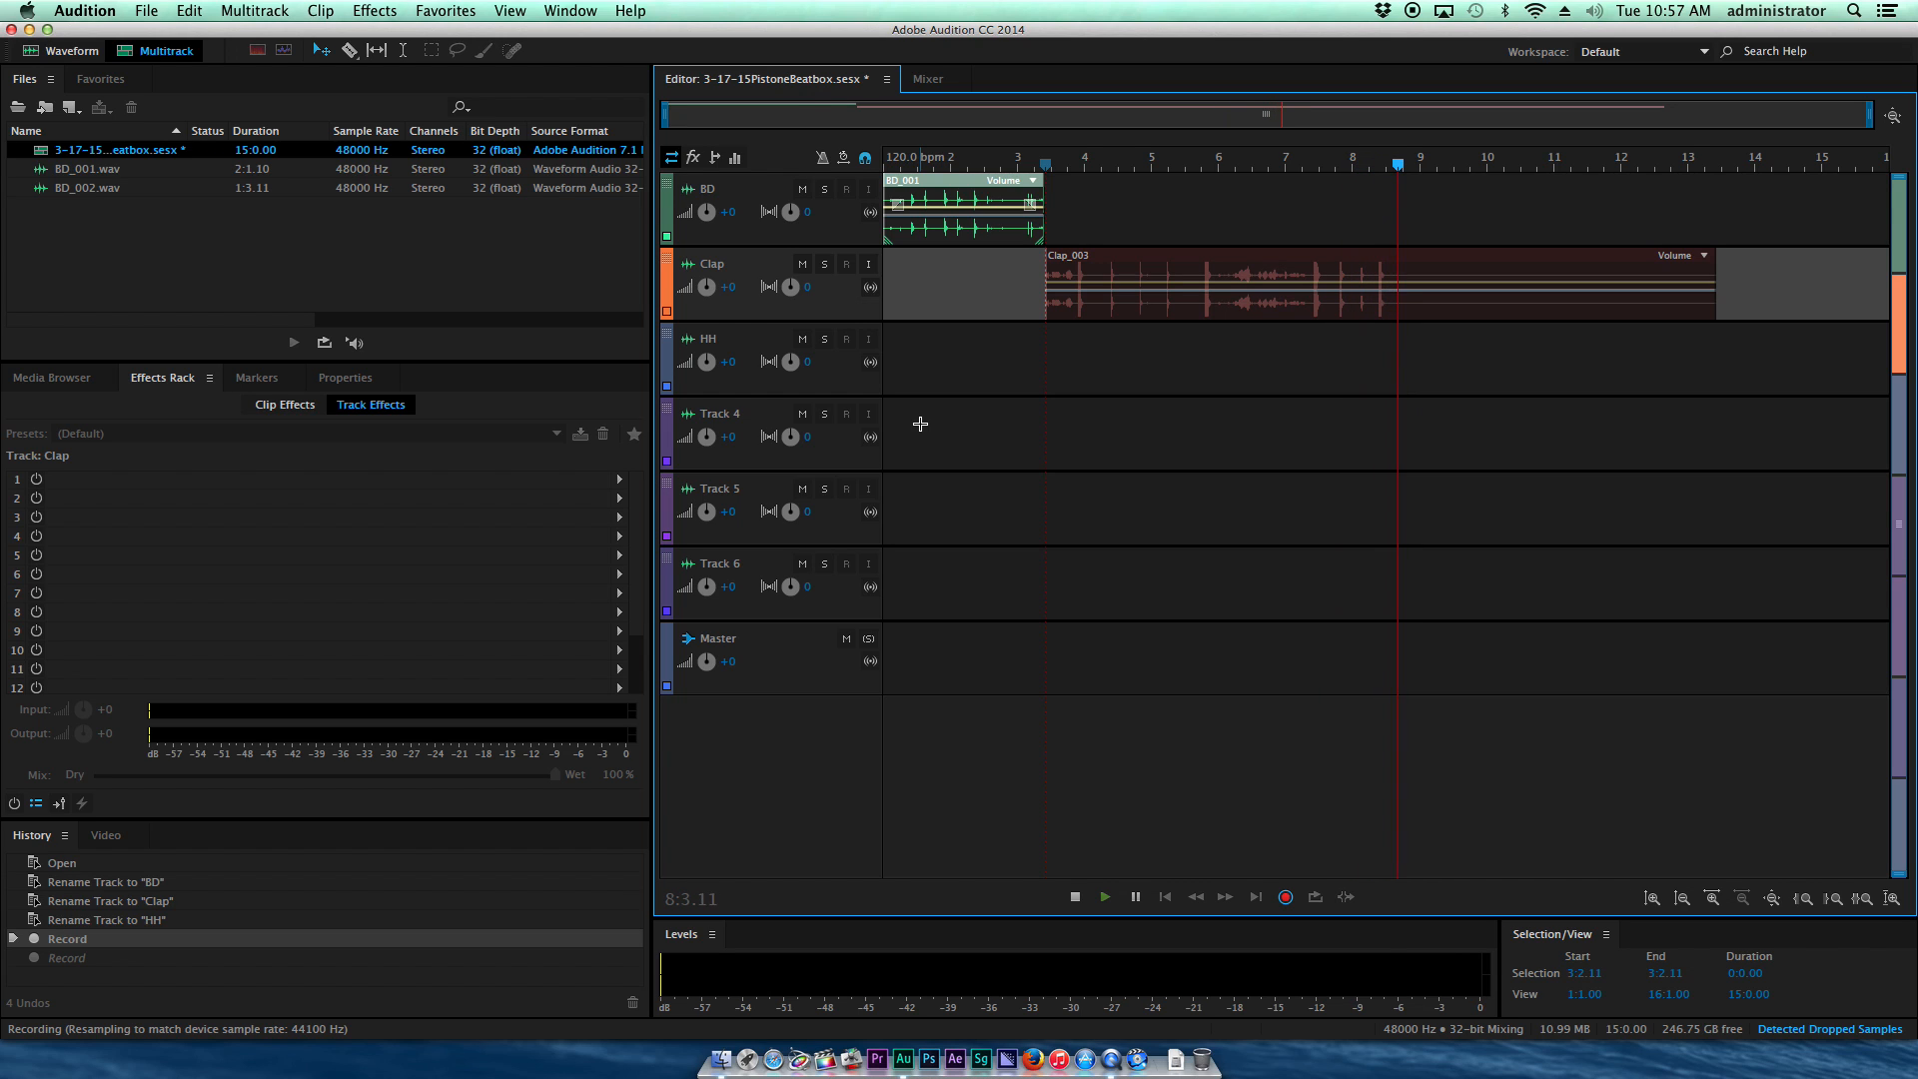
key("space")
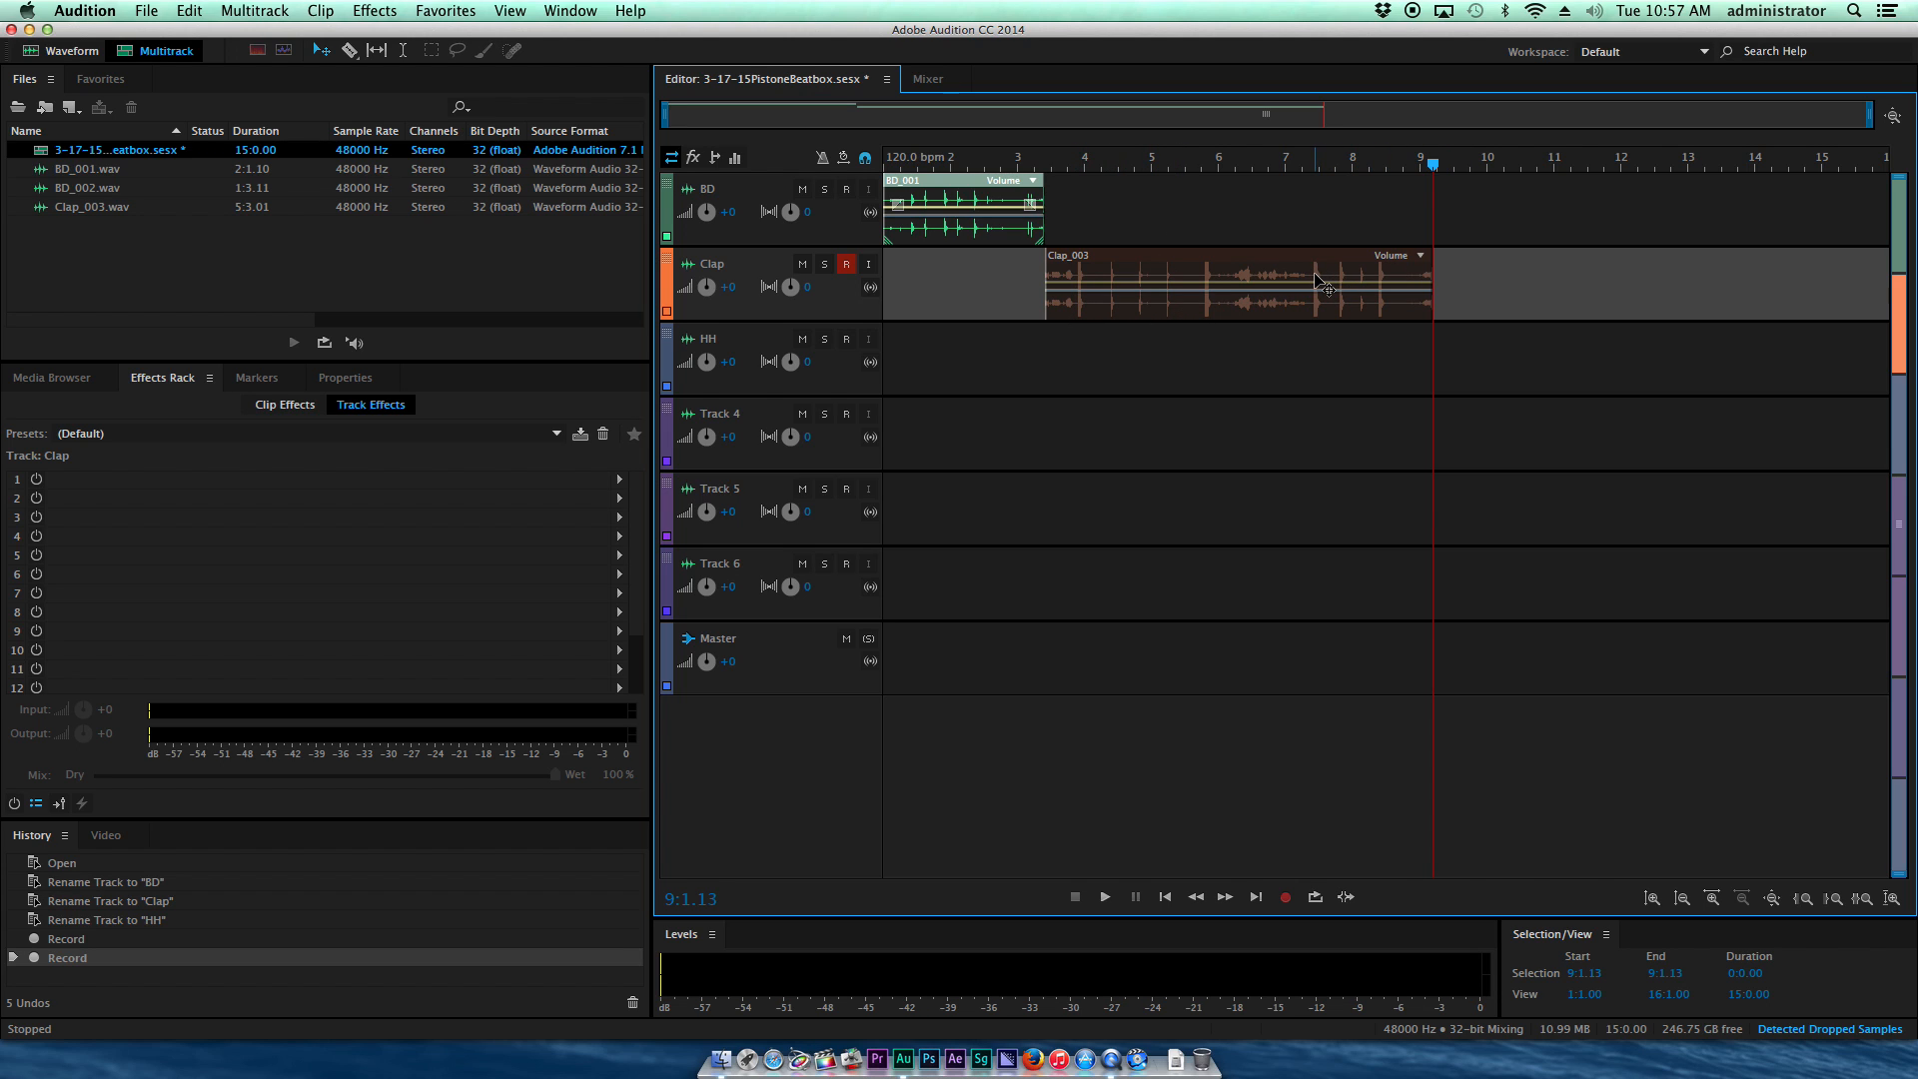
Step: Examine the waveform of the loud clap hit around 7:2.14 in the Clap recording up close
left_click(1319, 163)
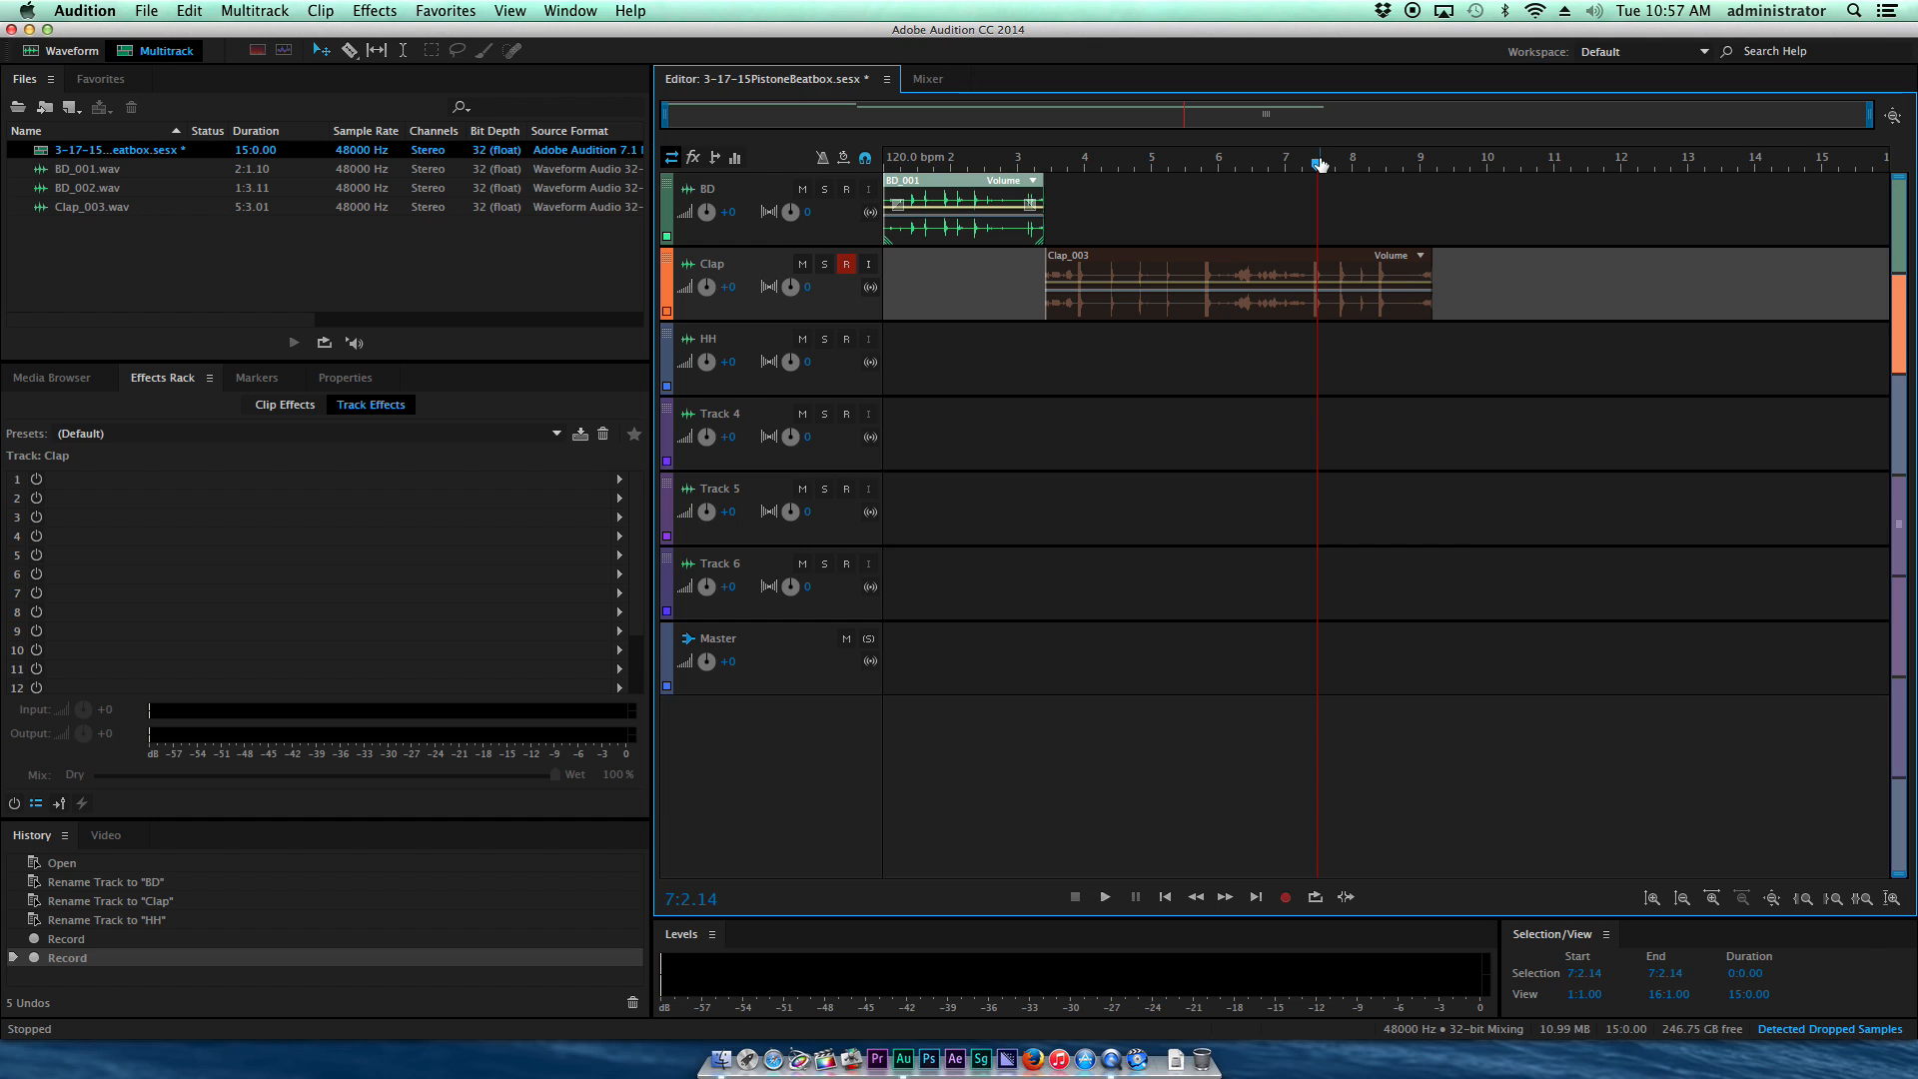
scroll(1320, 166, "up", 12)
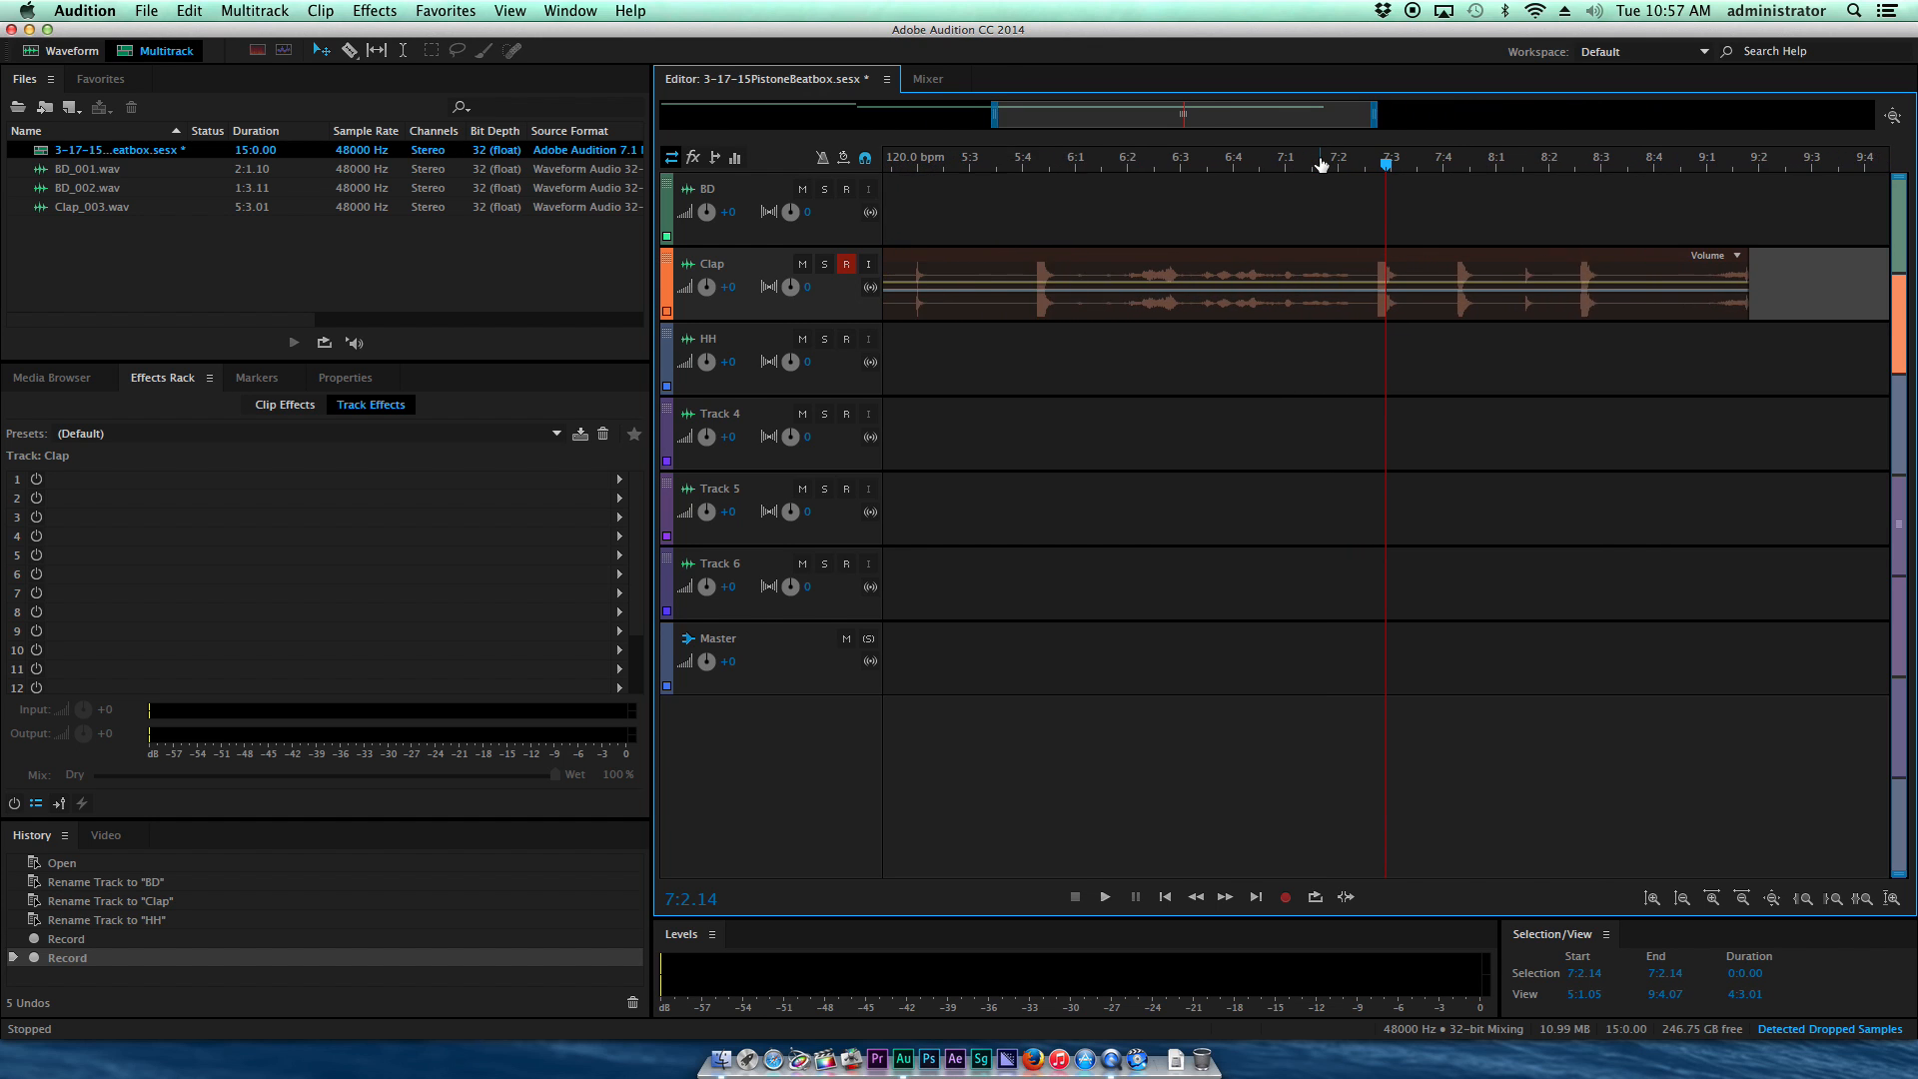
scroll(1320, 166, "up", 20)
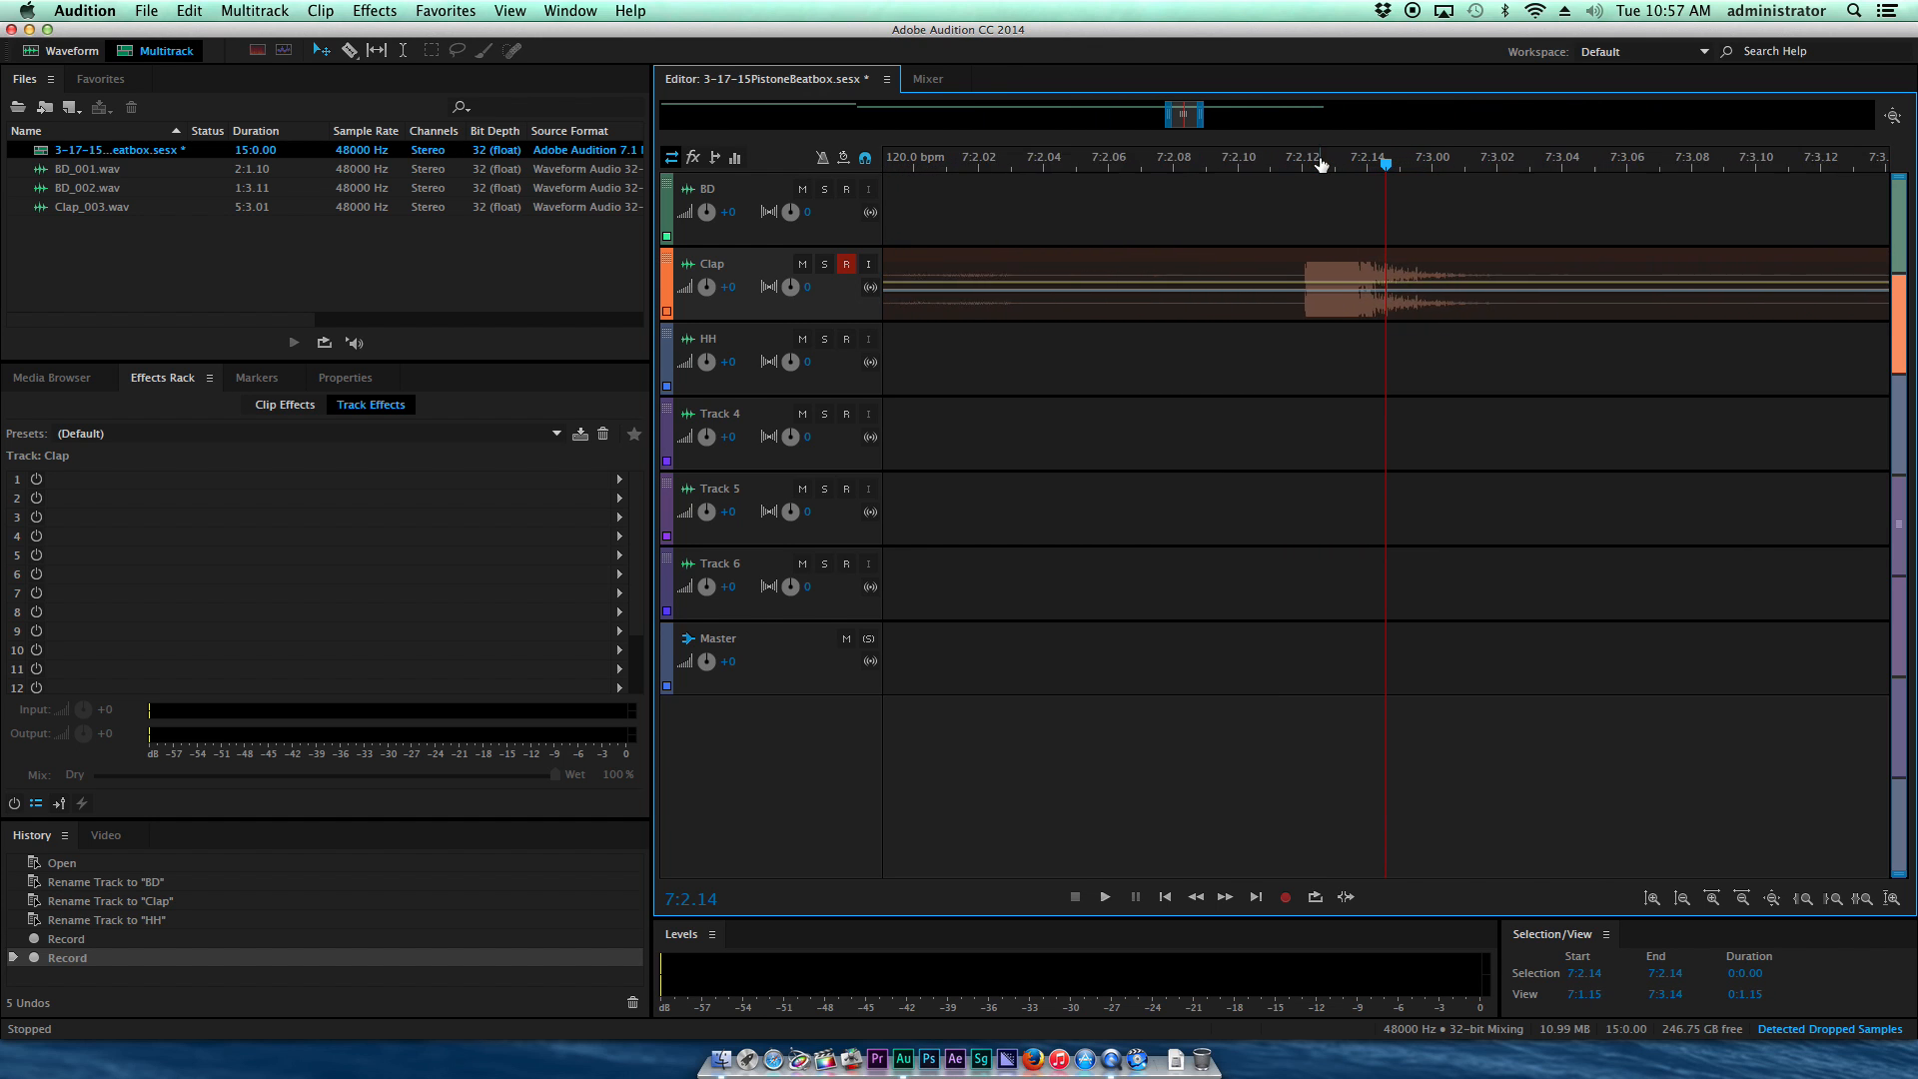
scroll(1320, 165, "up", 7)
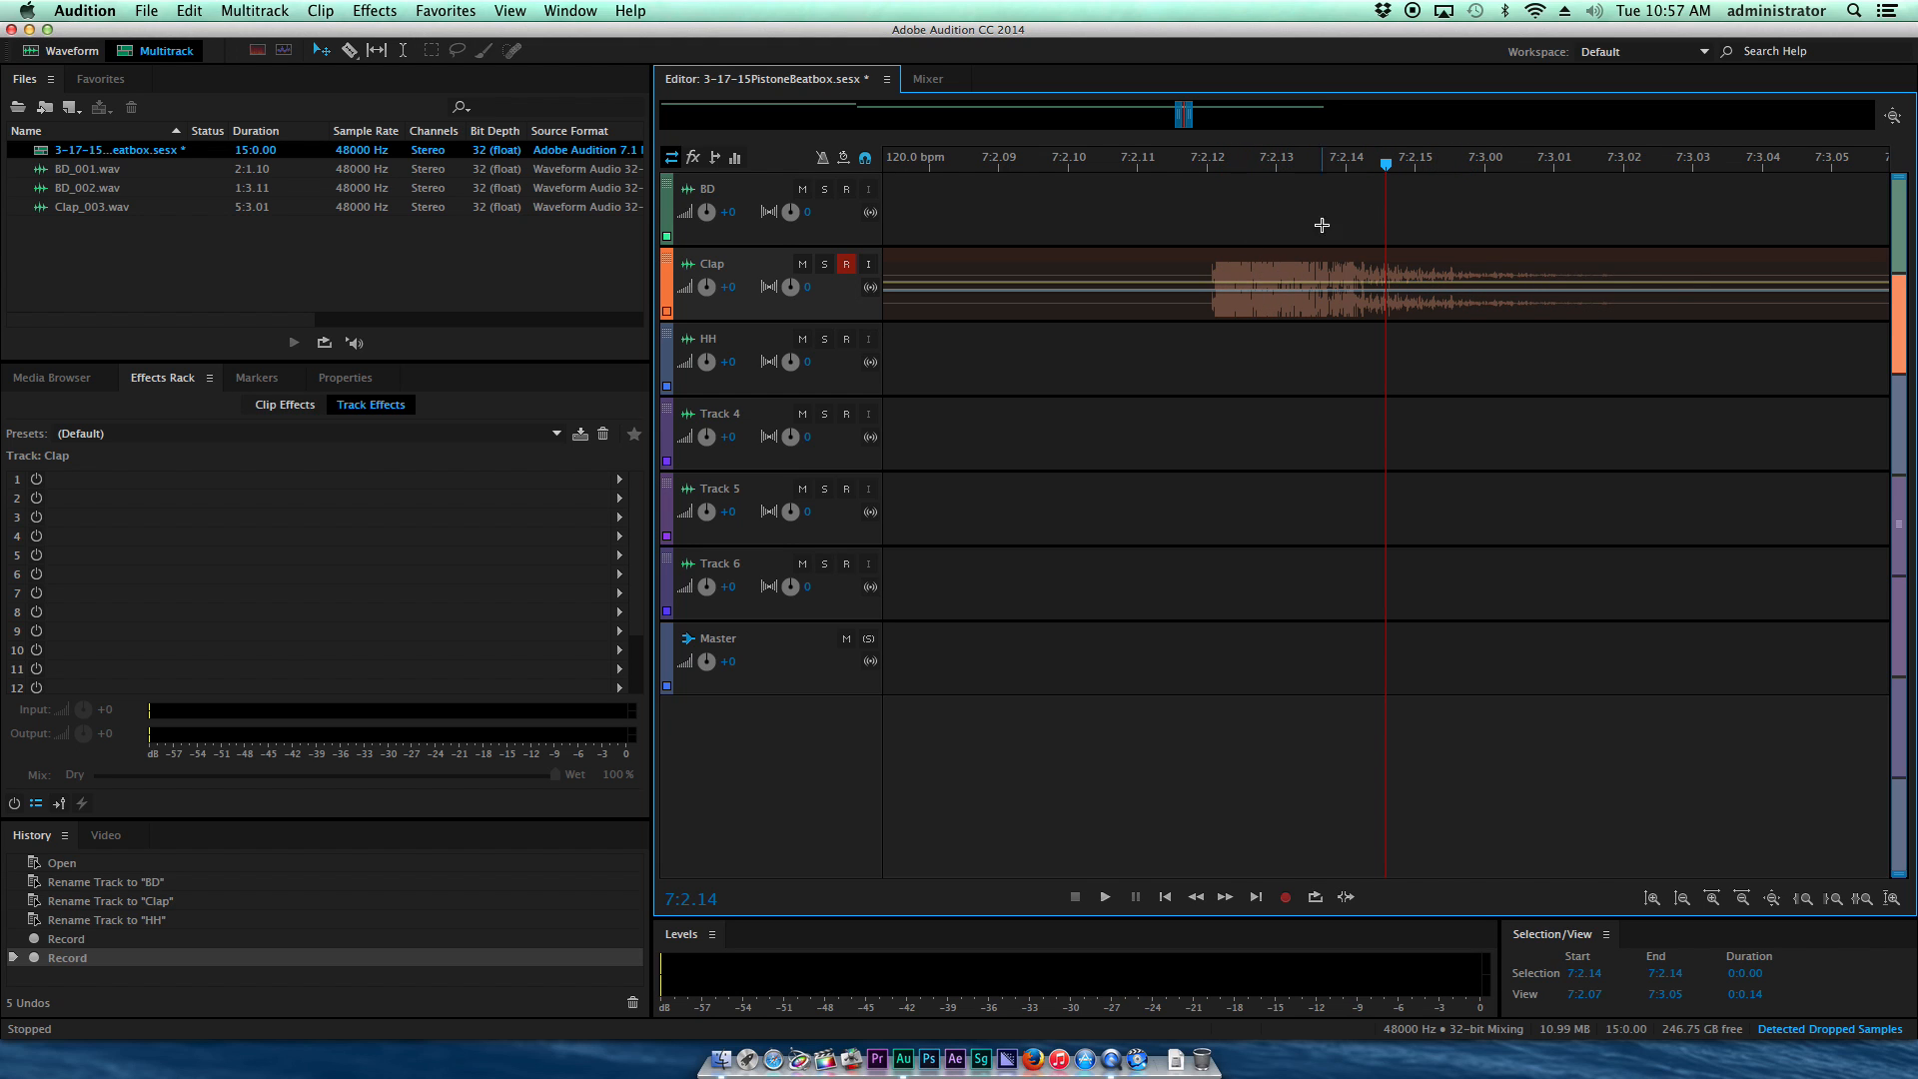
key("minus")
key("minus")
key("minus")
key("minus")
key("minus")
key("minus")
key("minus")
key("minus")
key("minus")
key("minus")
key("minus")
key("minus")
key("minus")
key("minus")
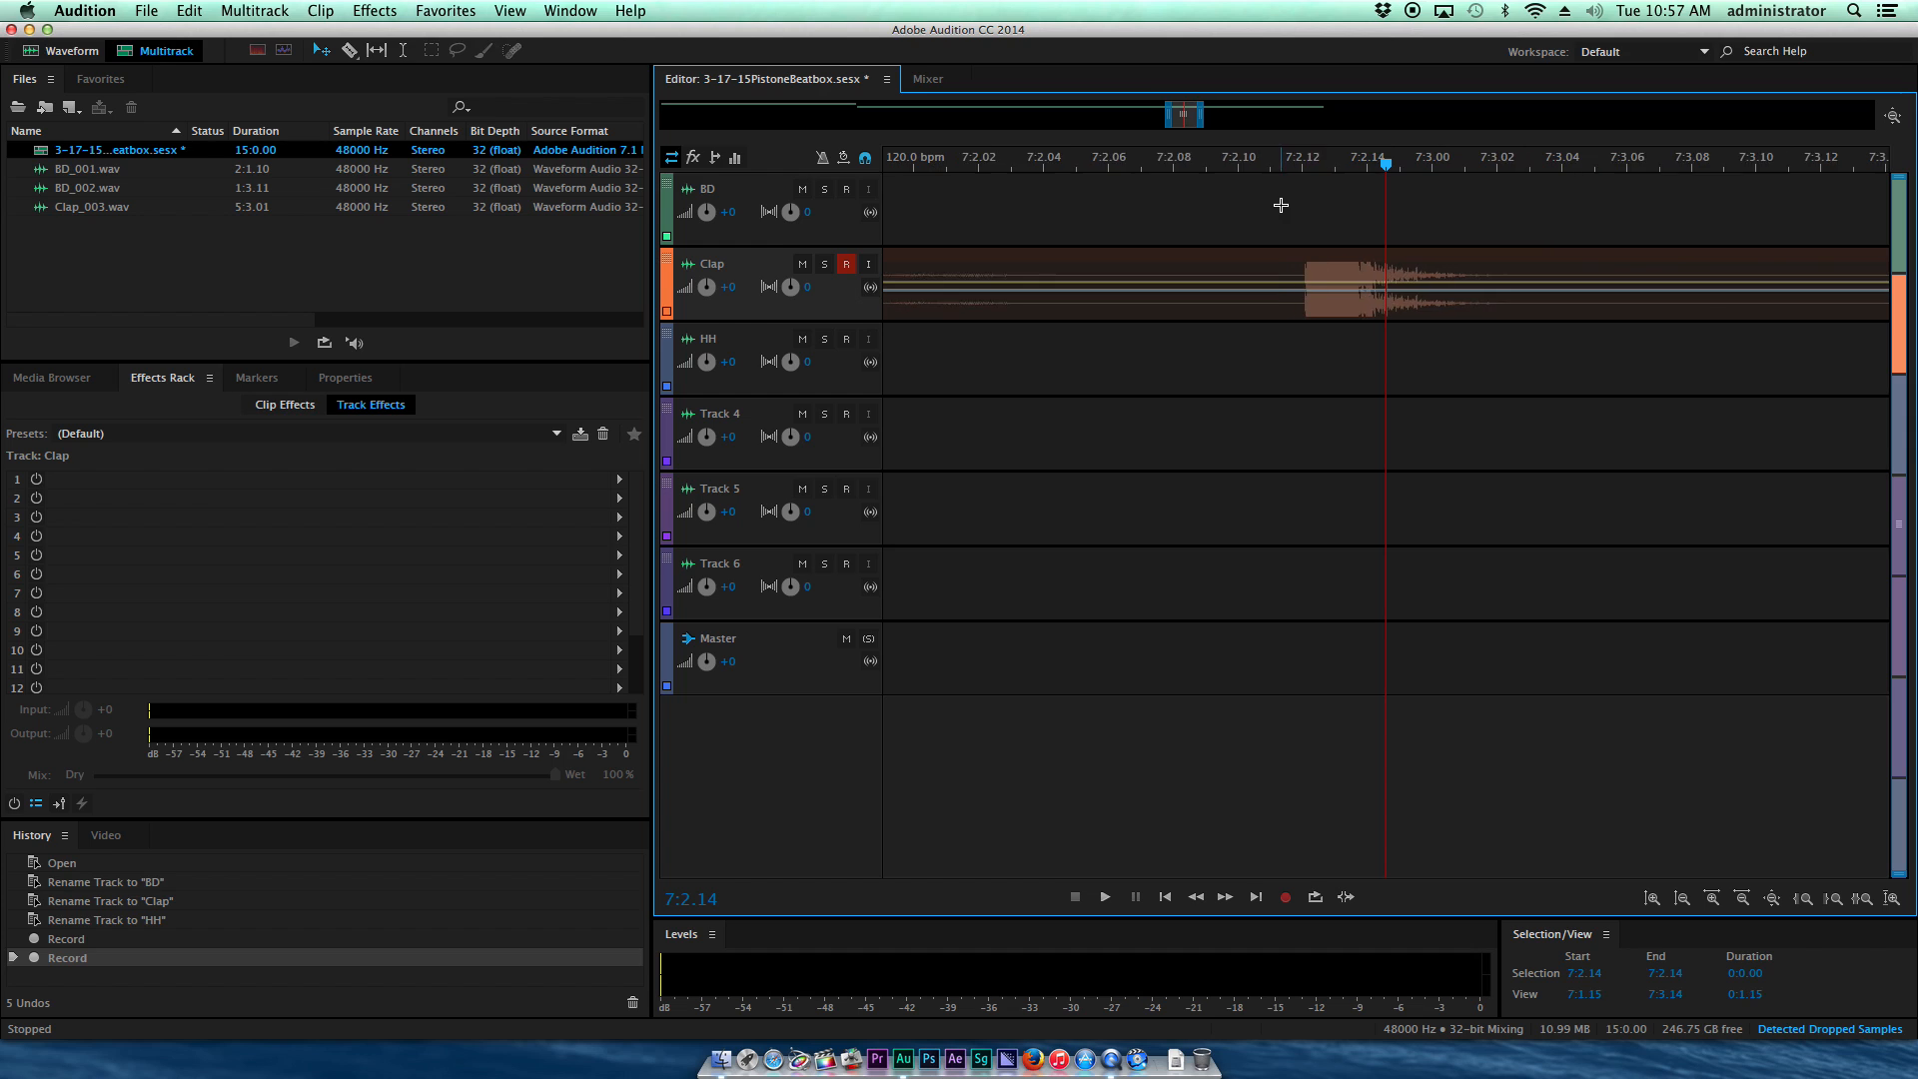
key("minus")
key("minus")
Step: Play back the clap hit from 7:2.04 and raise the system volume
left_click(1258, 172)
key("space")
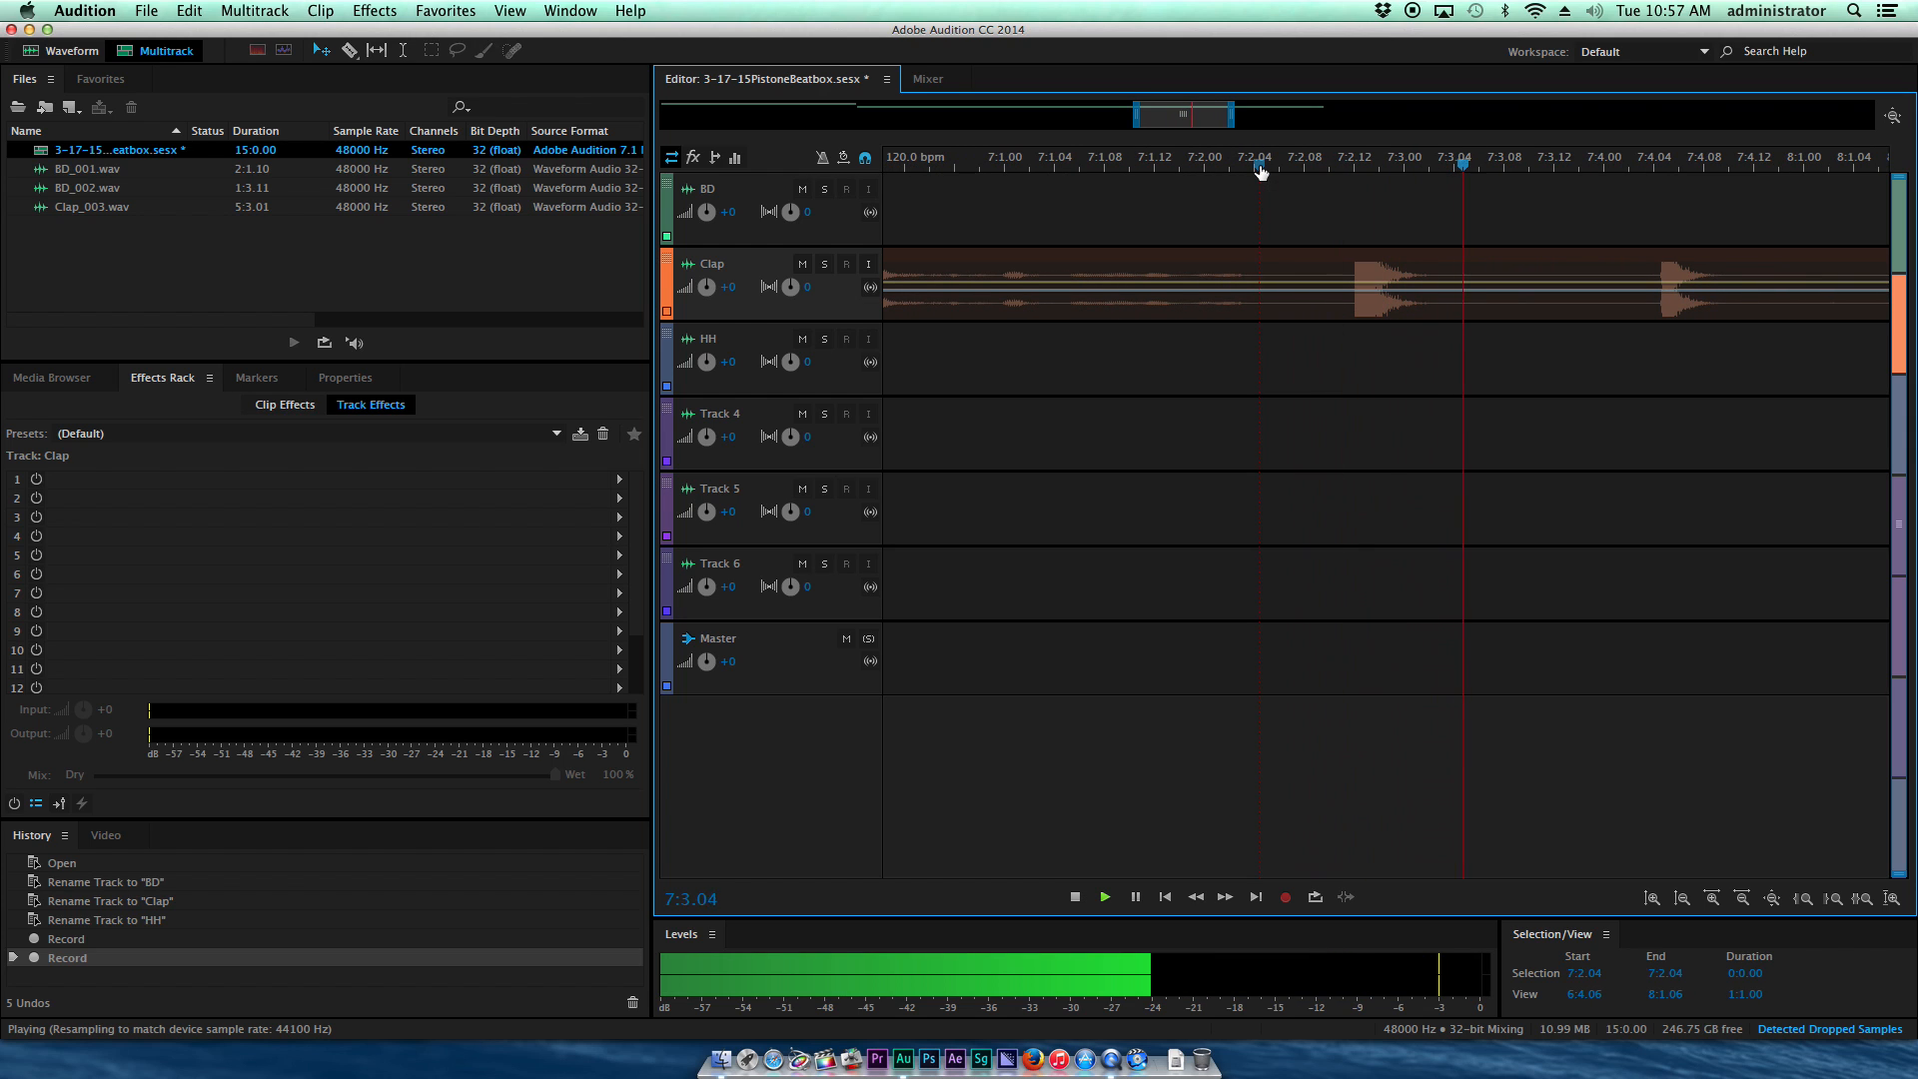
key("space")
key("XF86AudioRaiseVolume")
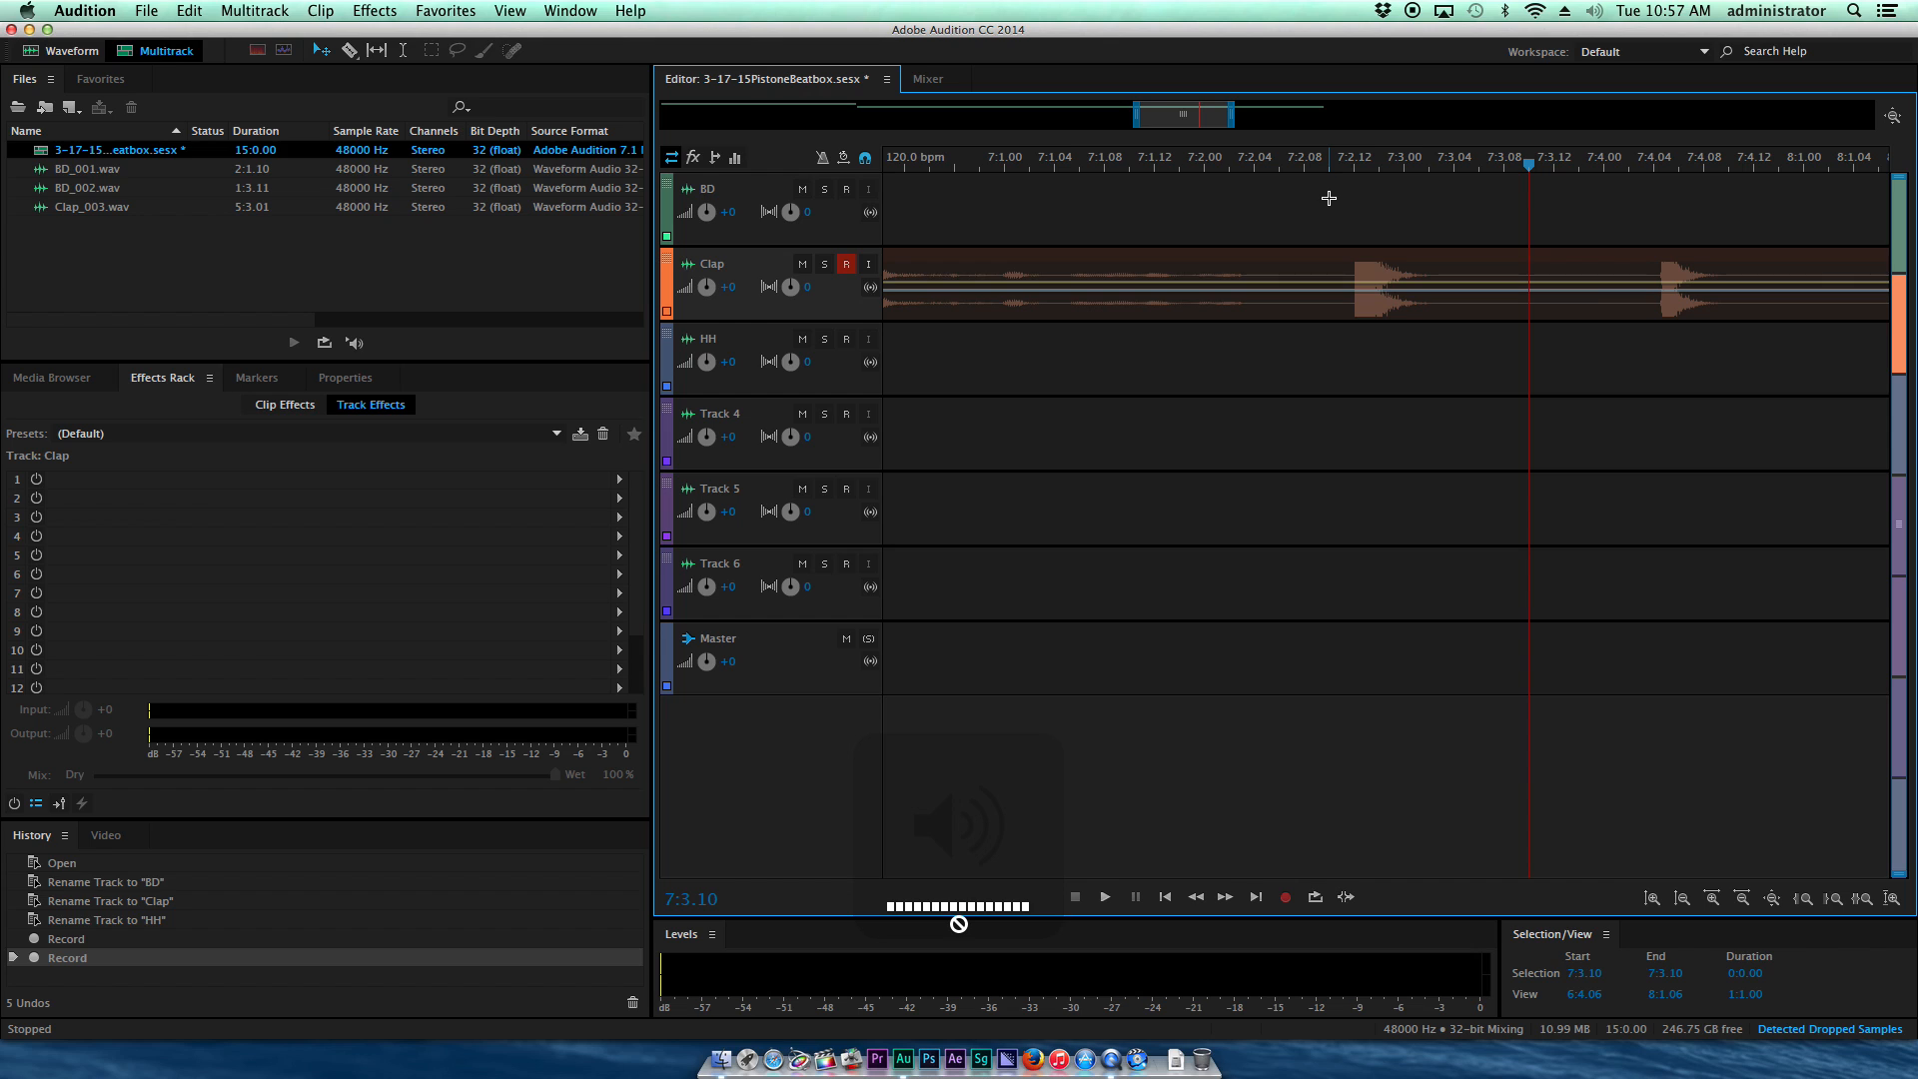
Step: Listen to the earlier hits in the Clap recording from around bar 5 and the hits around 7:4 for comparison
scroll(1329, 198, "down", 4)
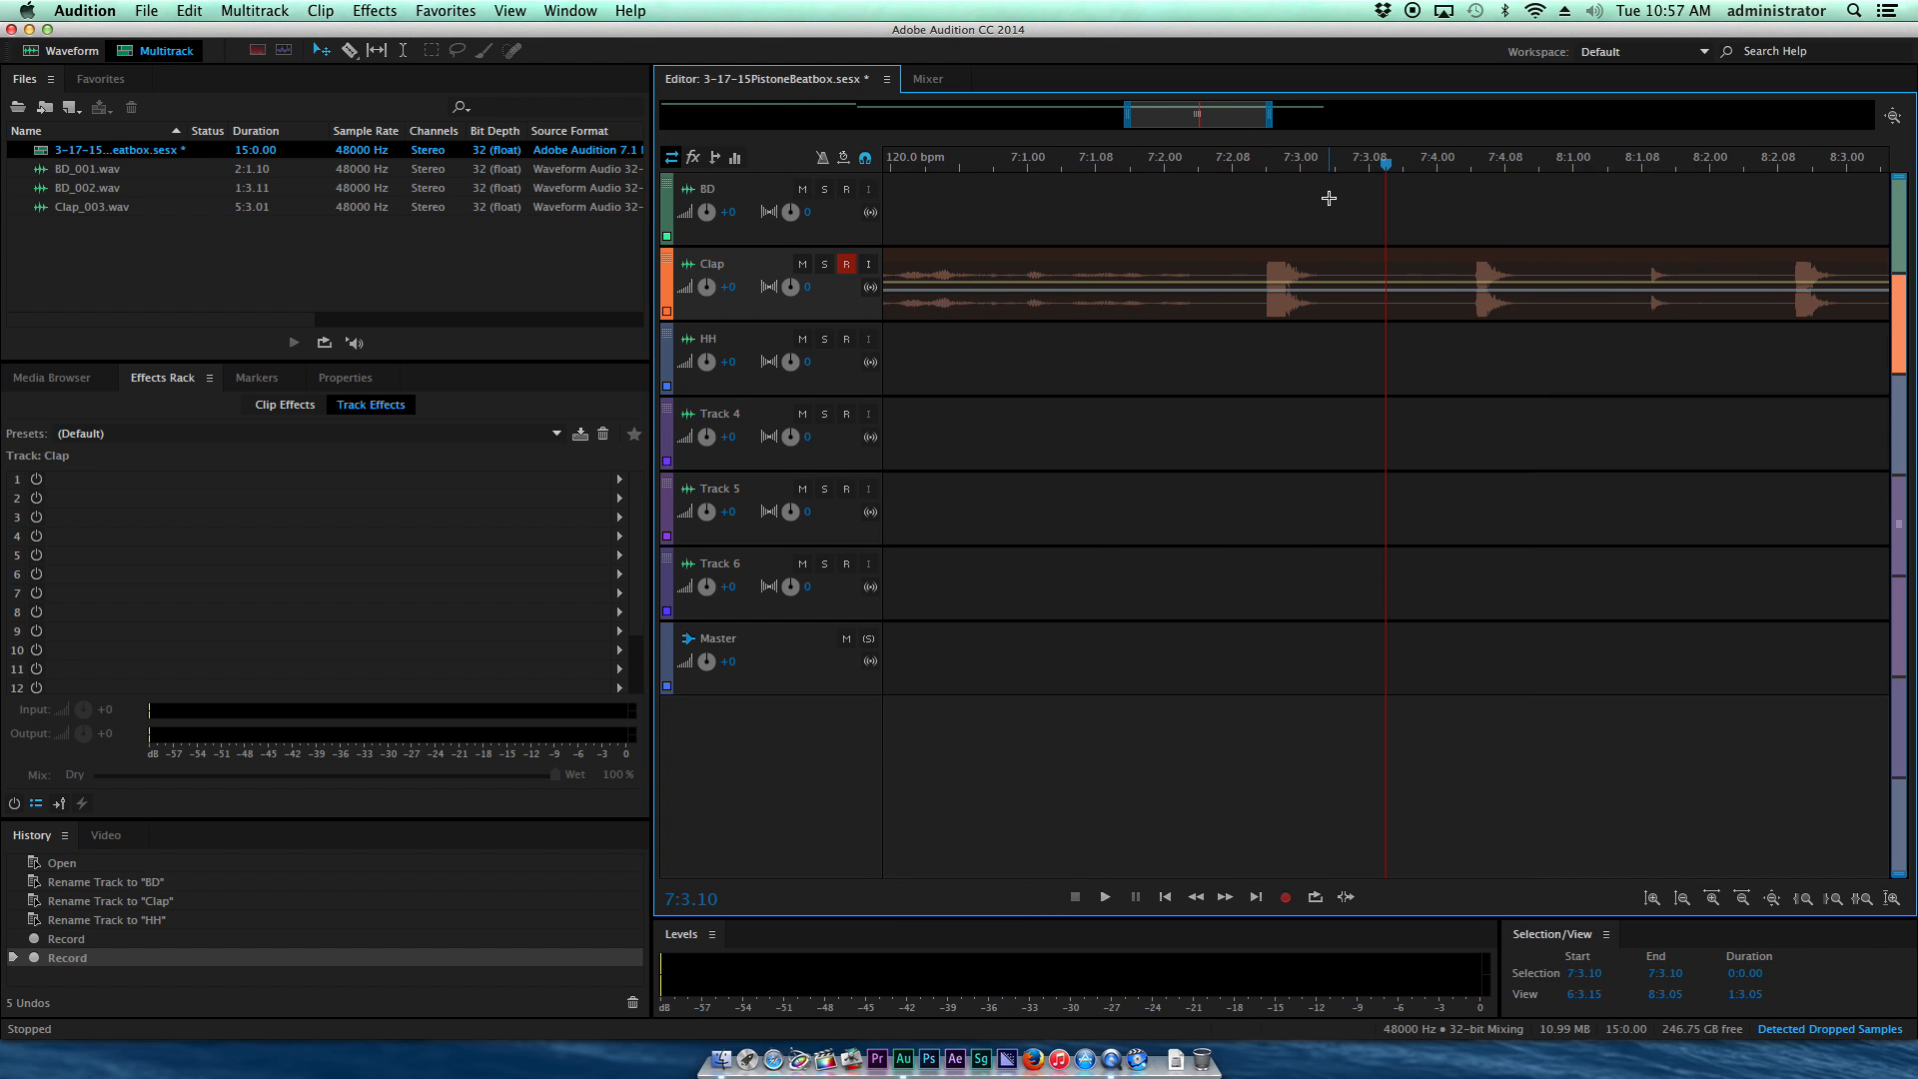
scroll(1339, 200, "down", 2)
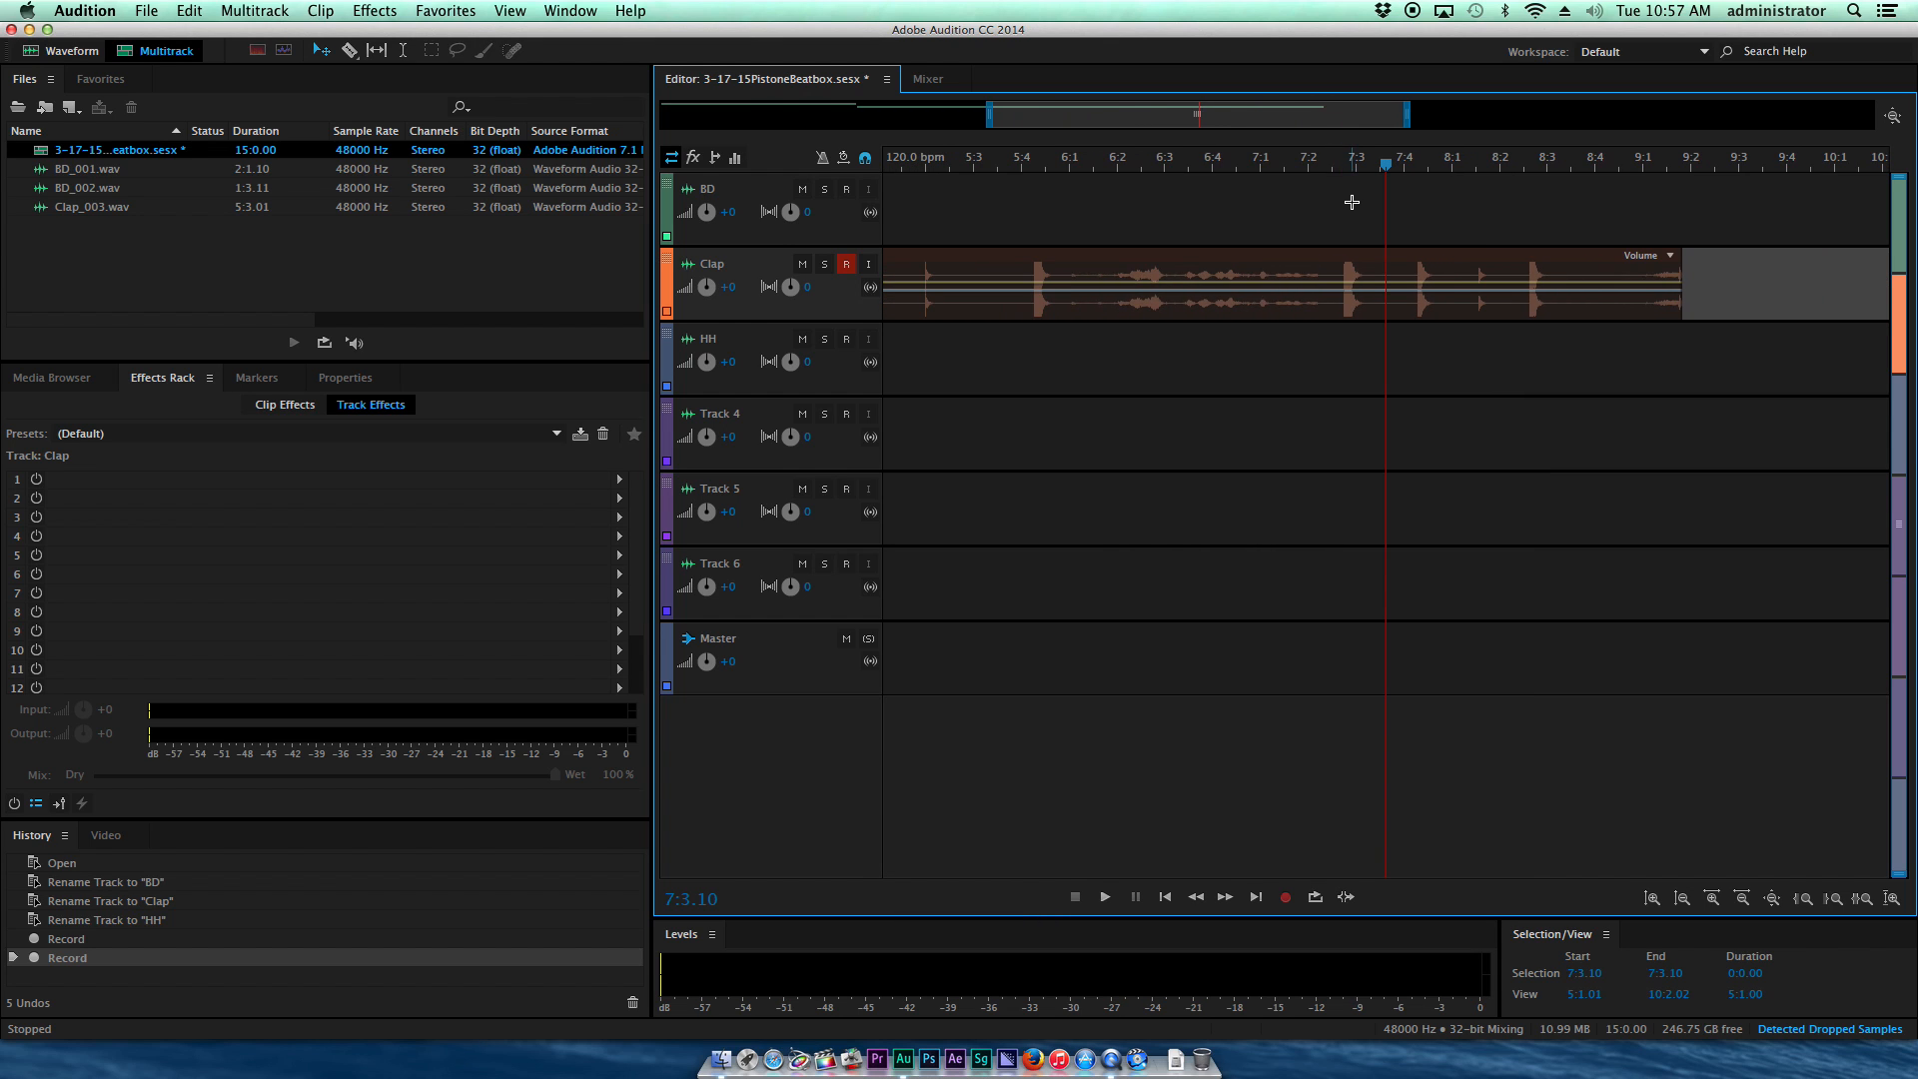
left_click(912, 162)
key("space")
key("space")
key("space")
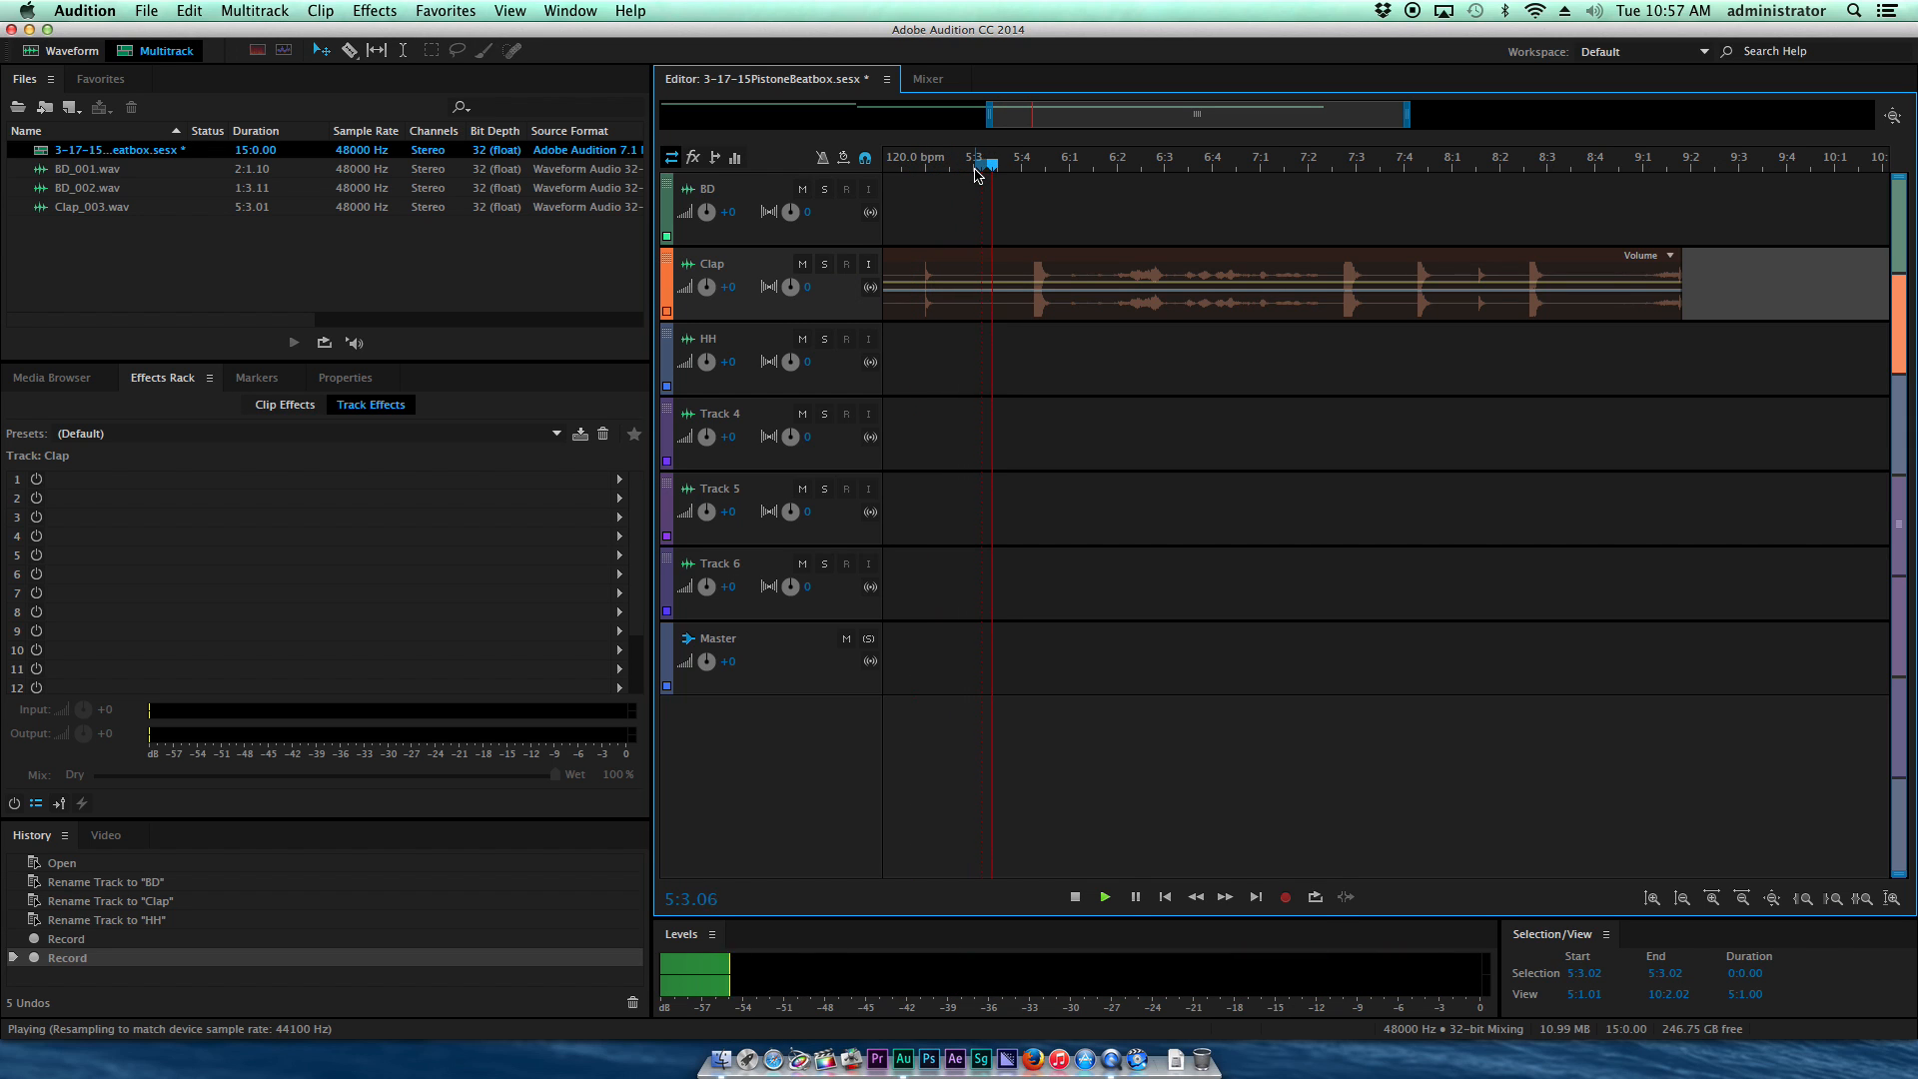
key("space")
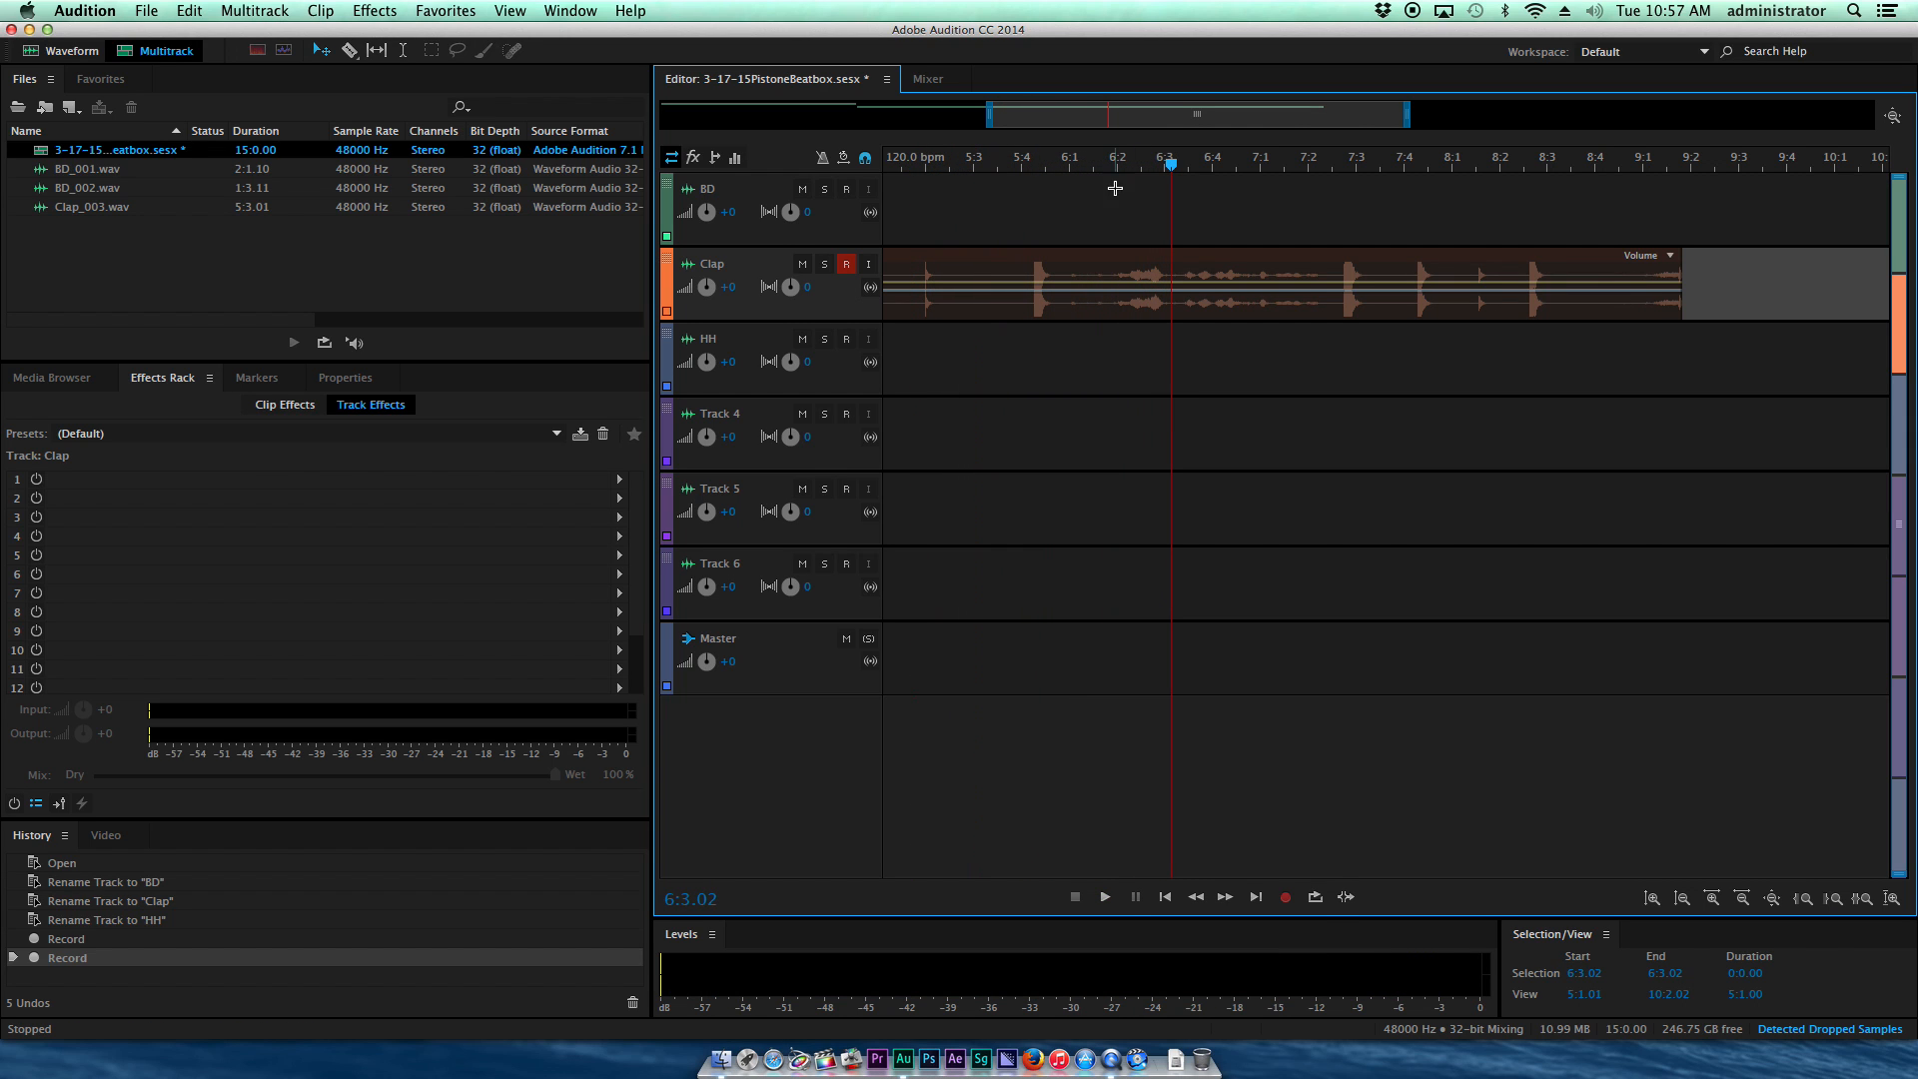
left_click(1407, 192)
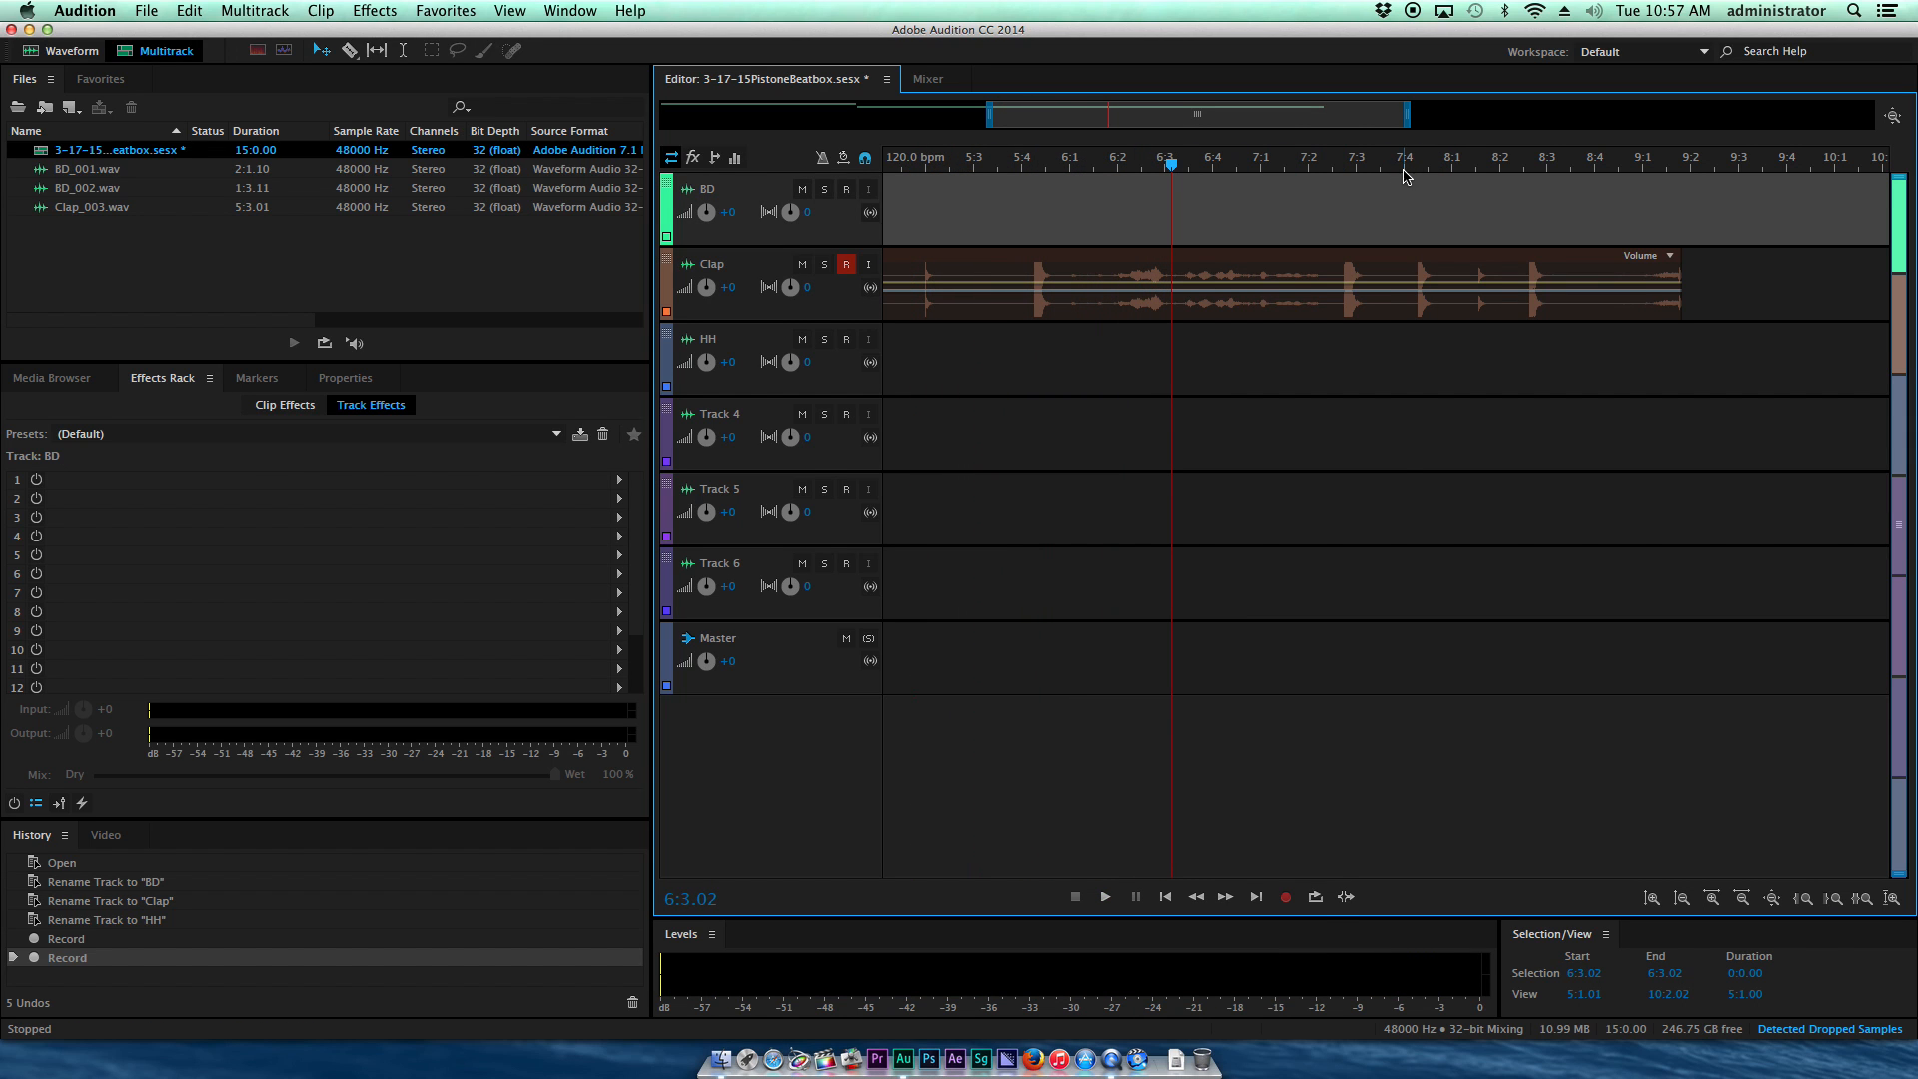
key("space")
key("space")
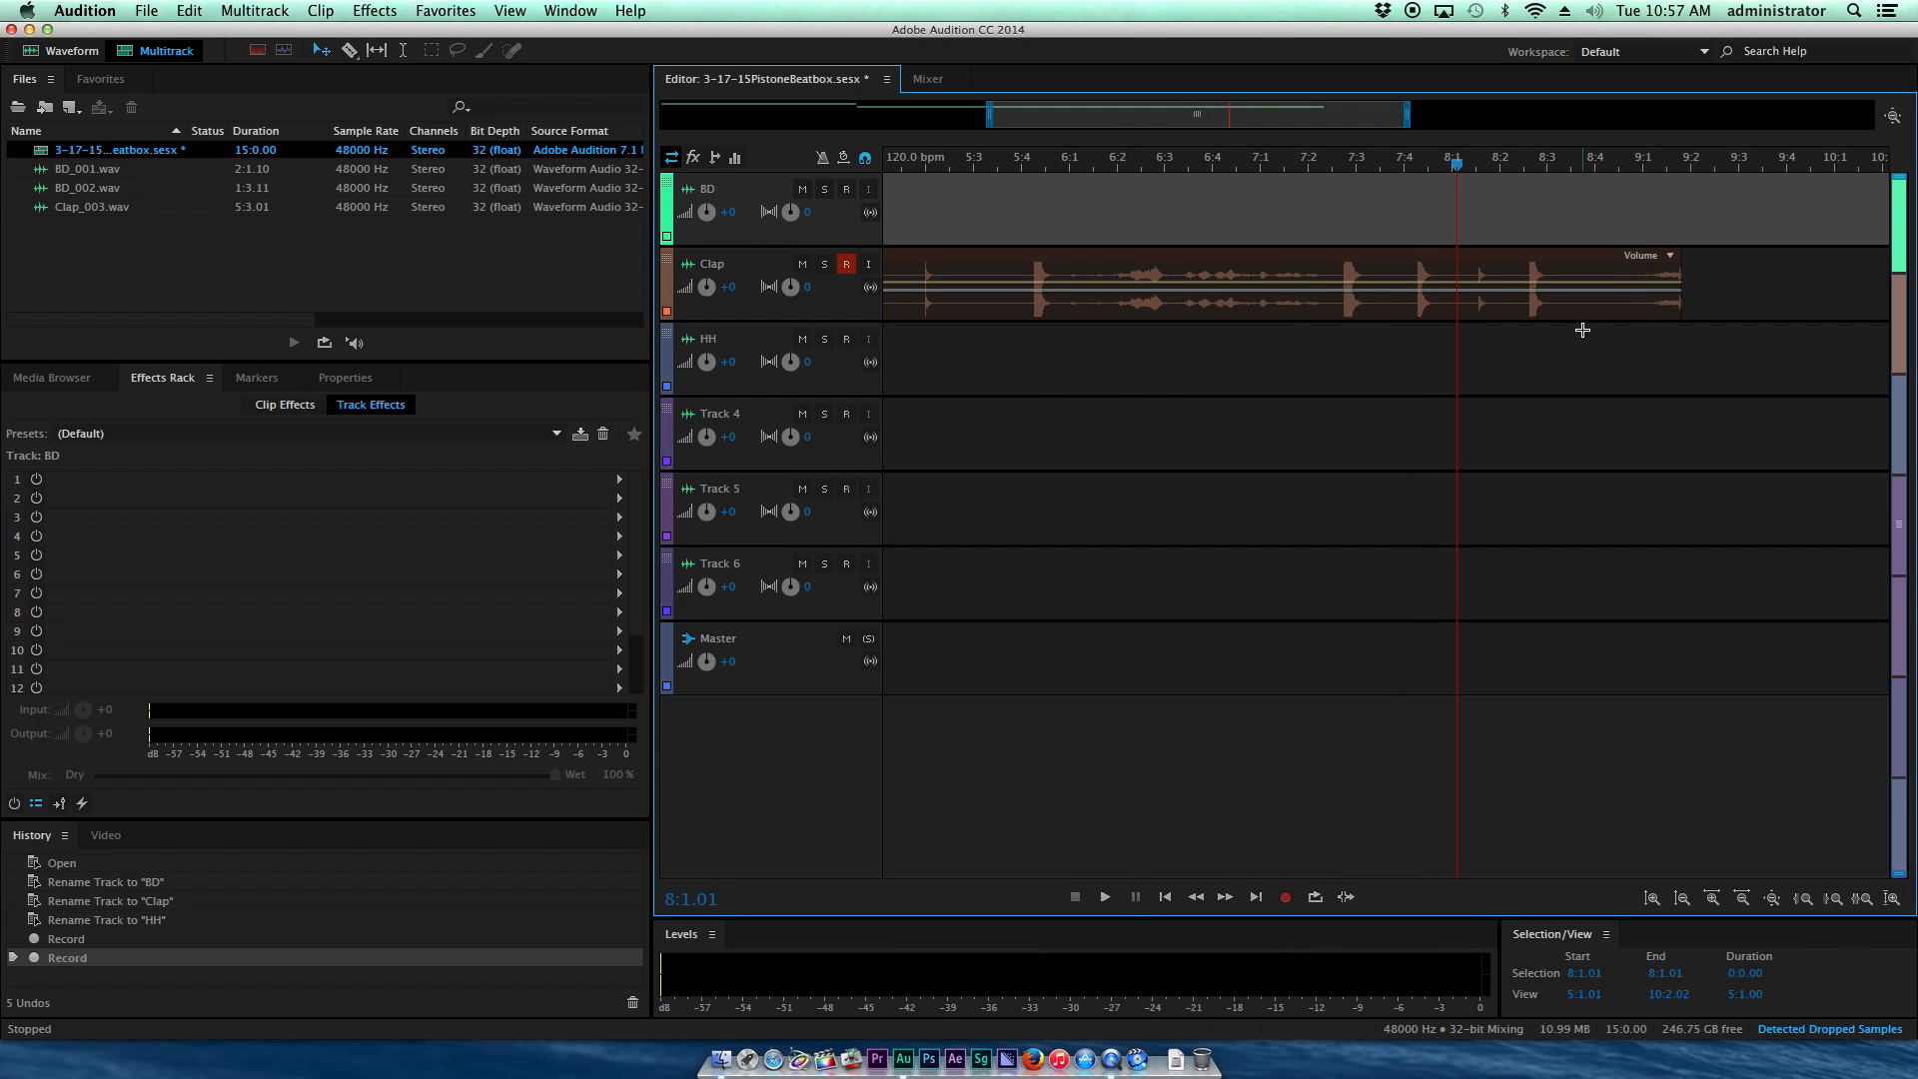
Step: Disarm the Clap track, arm HH and record the hi-hat sounds from just after the Clap clip, at 9:1.15
left_click(1688, 184)
scroll(1688, 183, "up", 1)
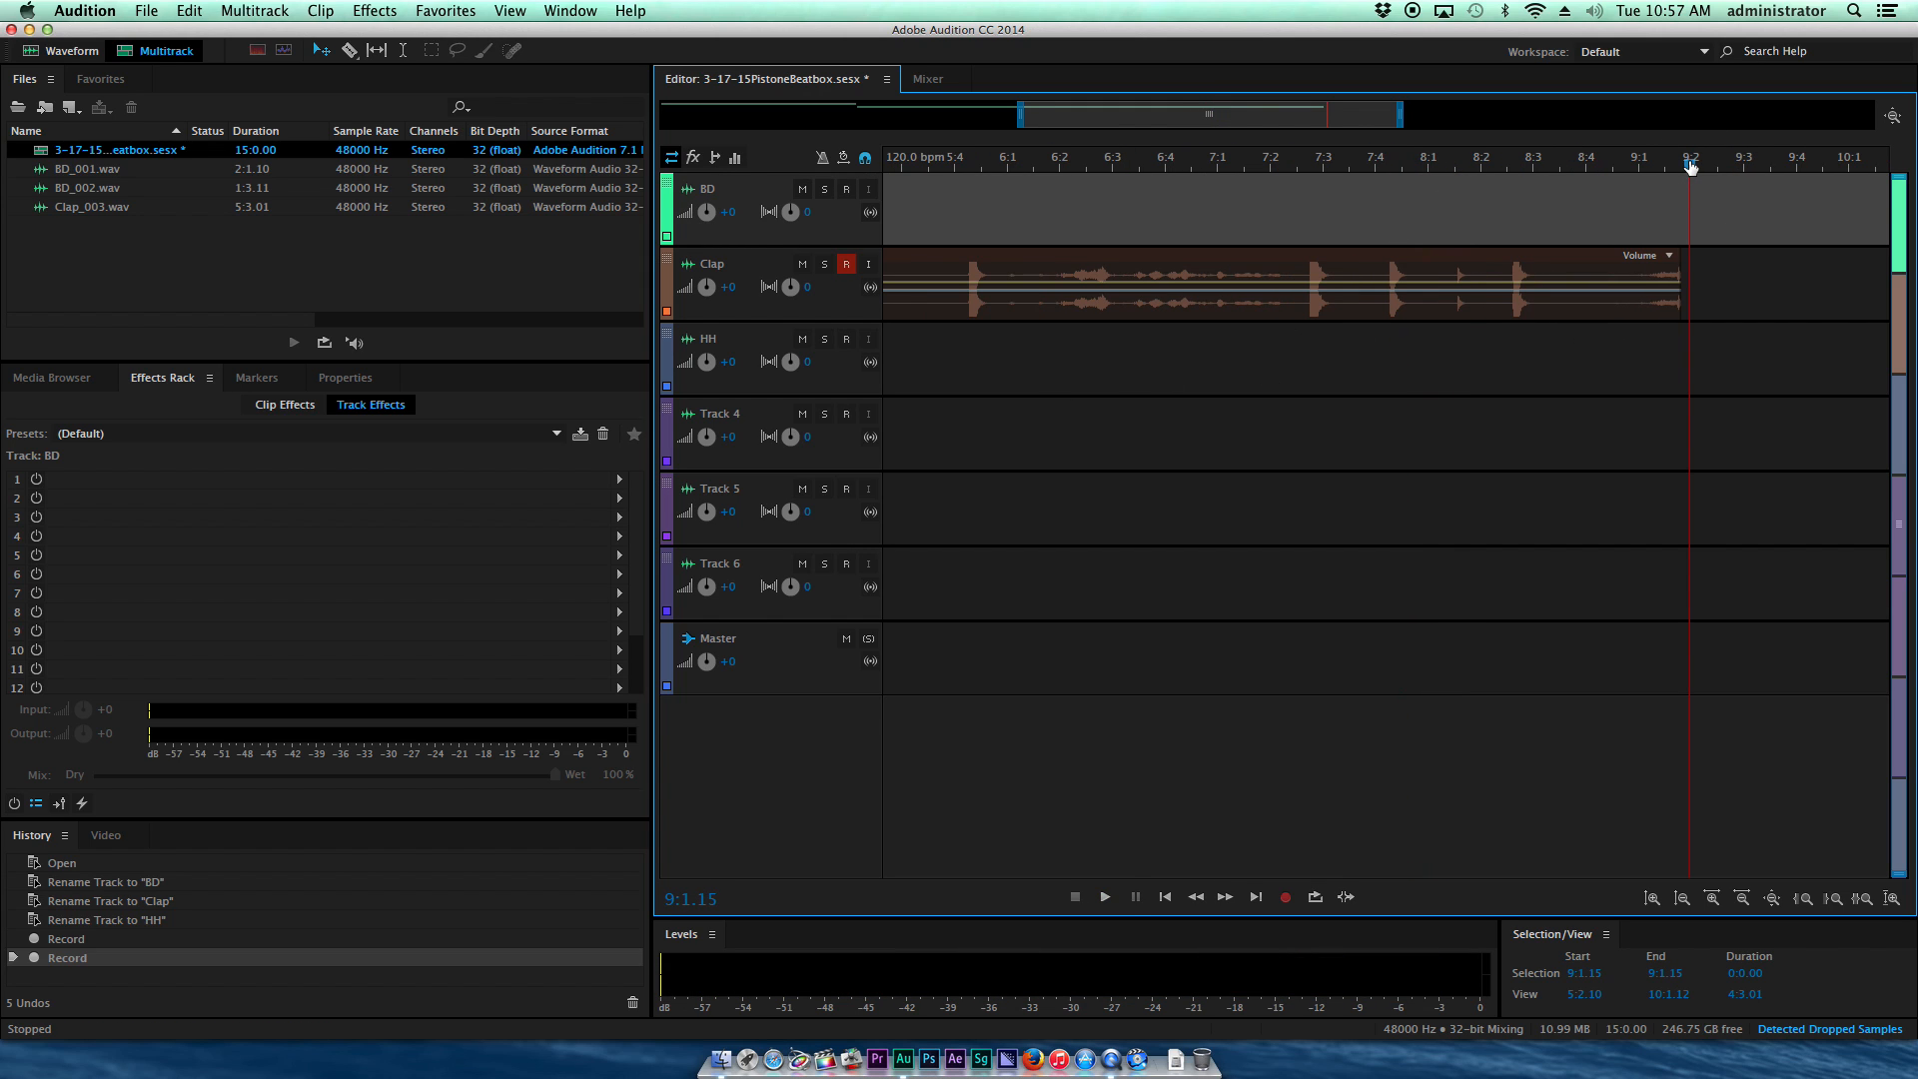
left_click(846, 265)
left_click(846, 340)
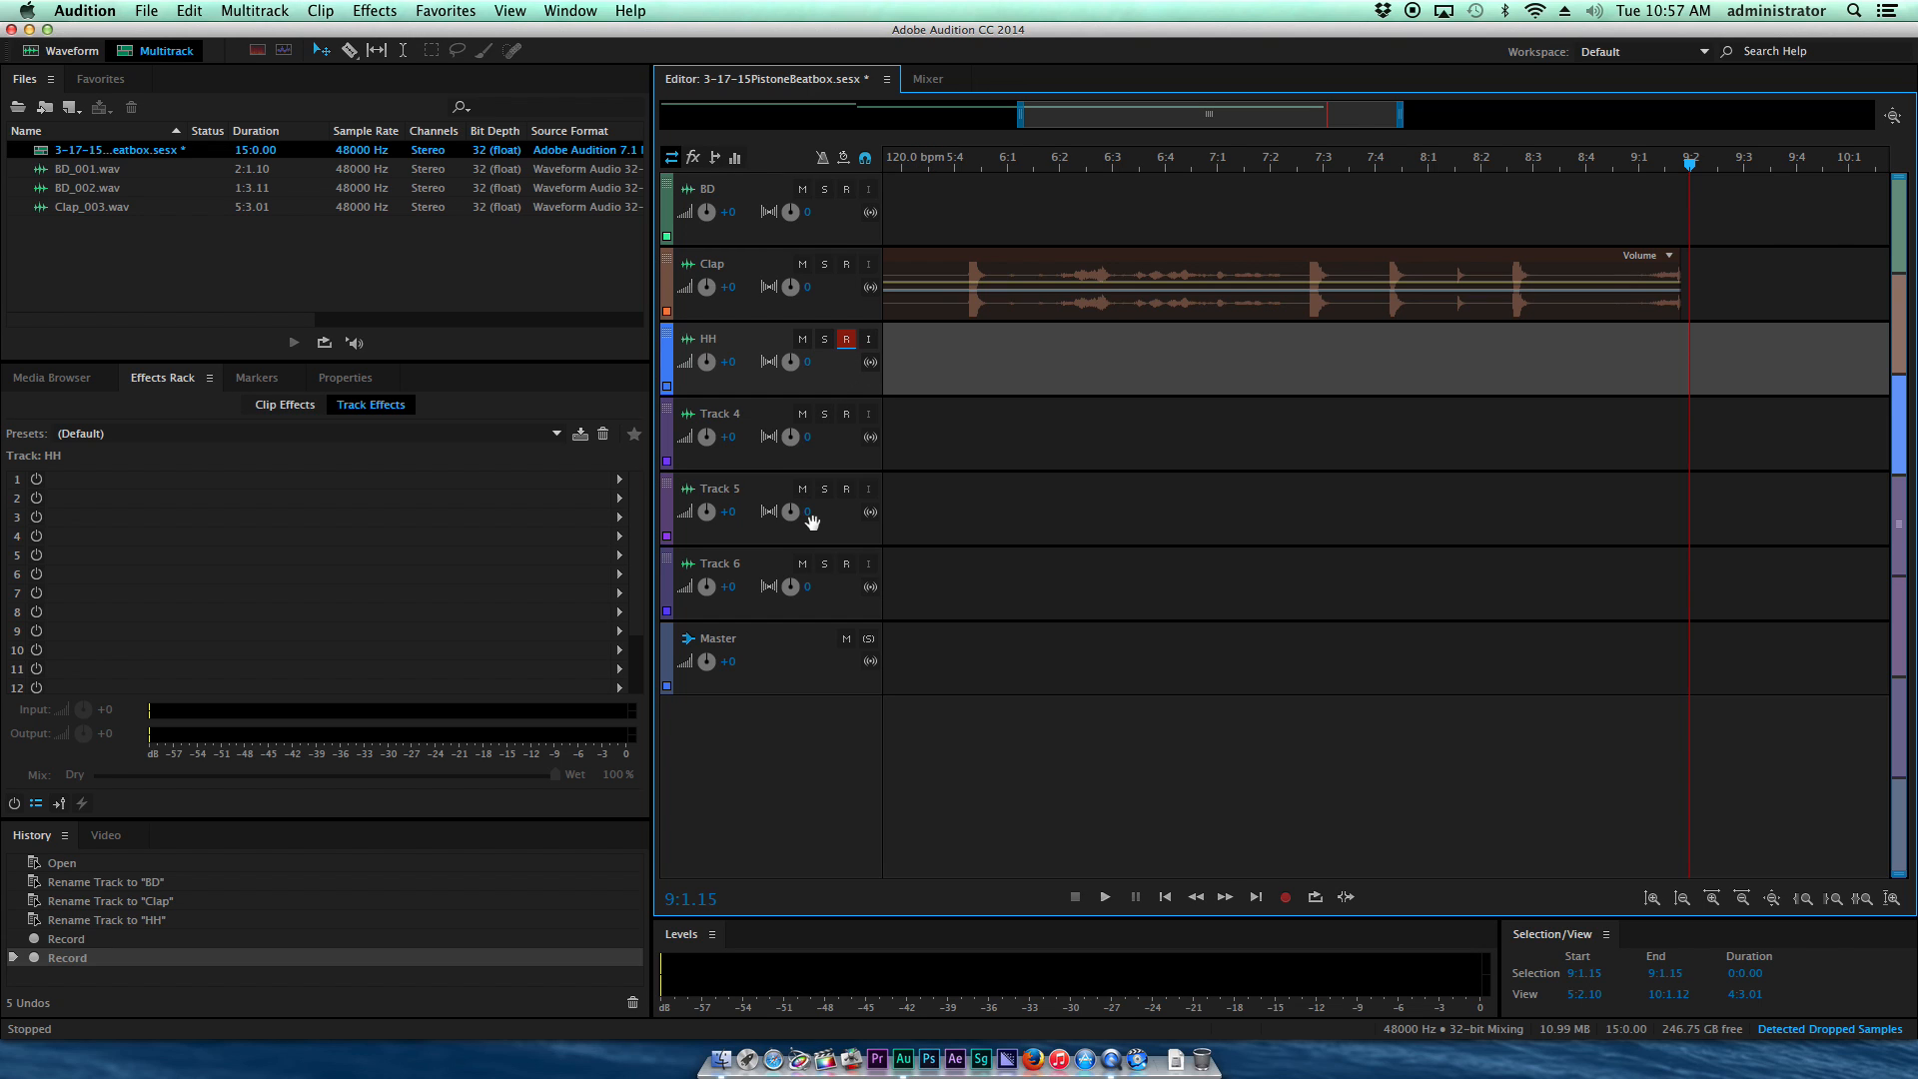
key("shift+space")
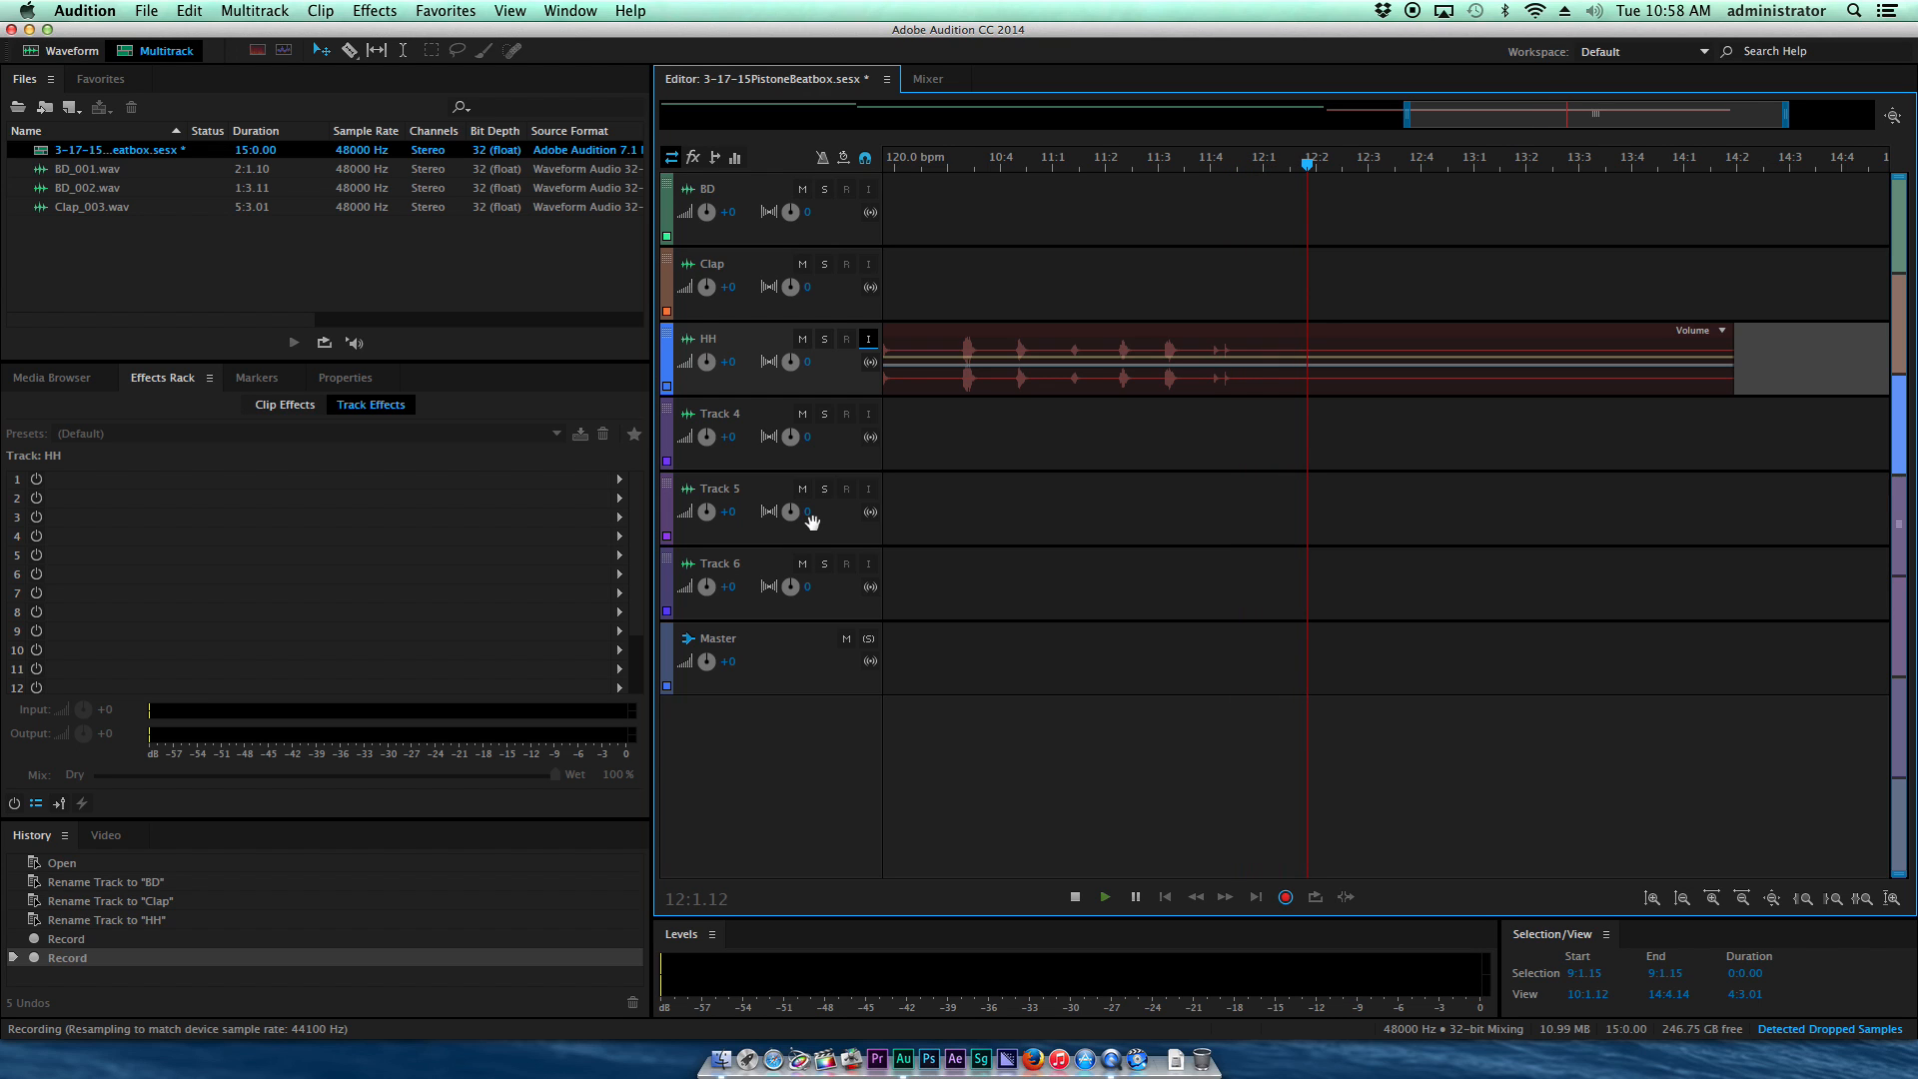
key("space")
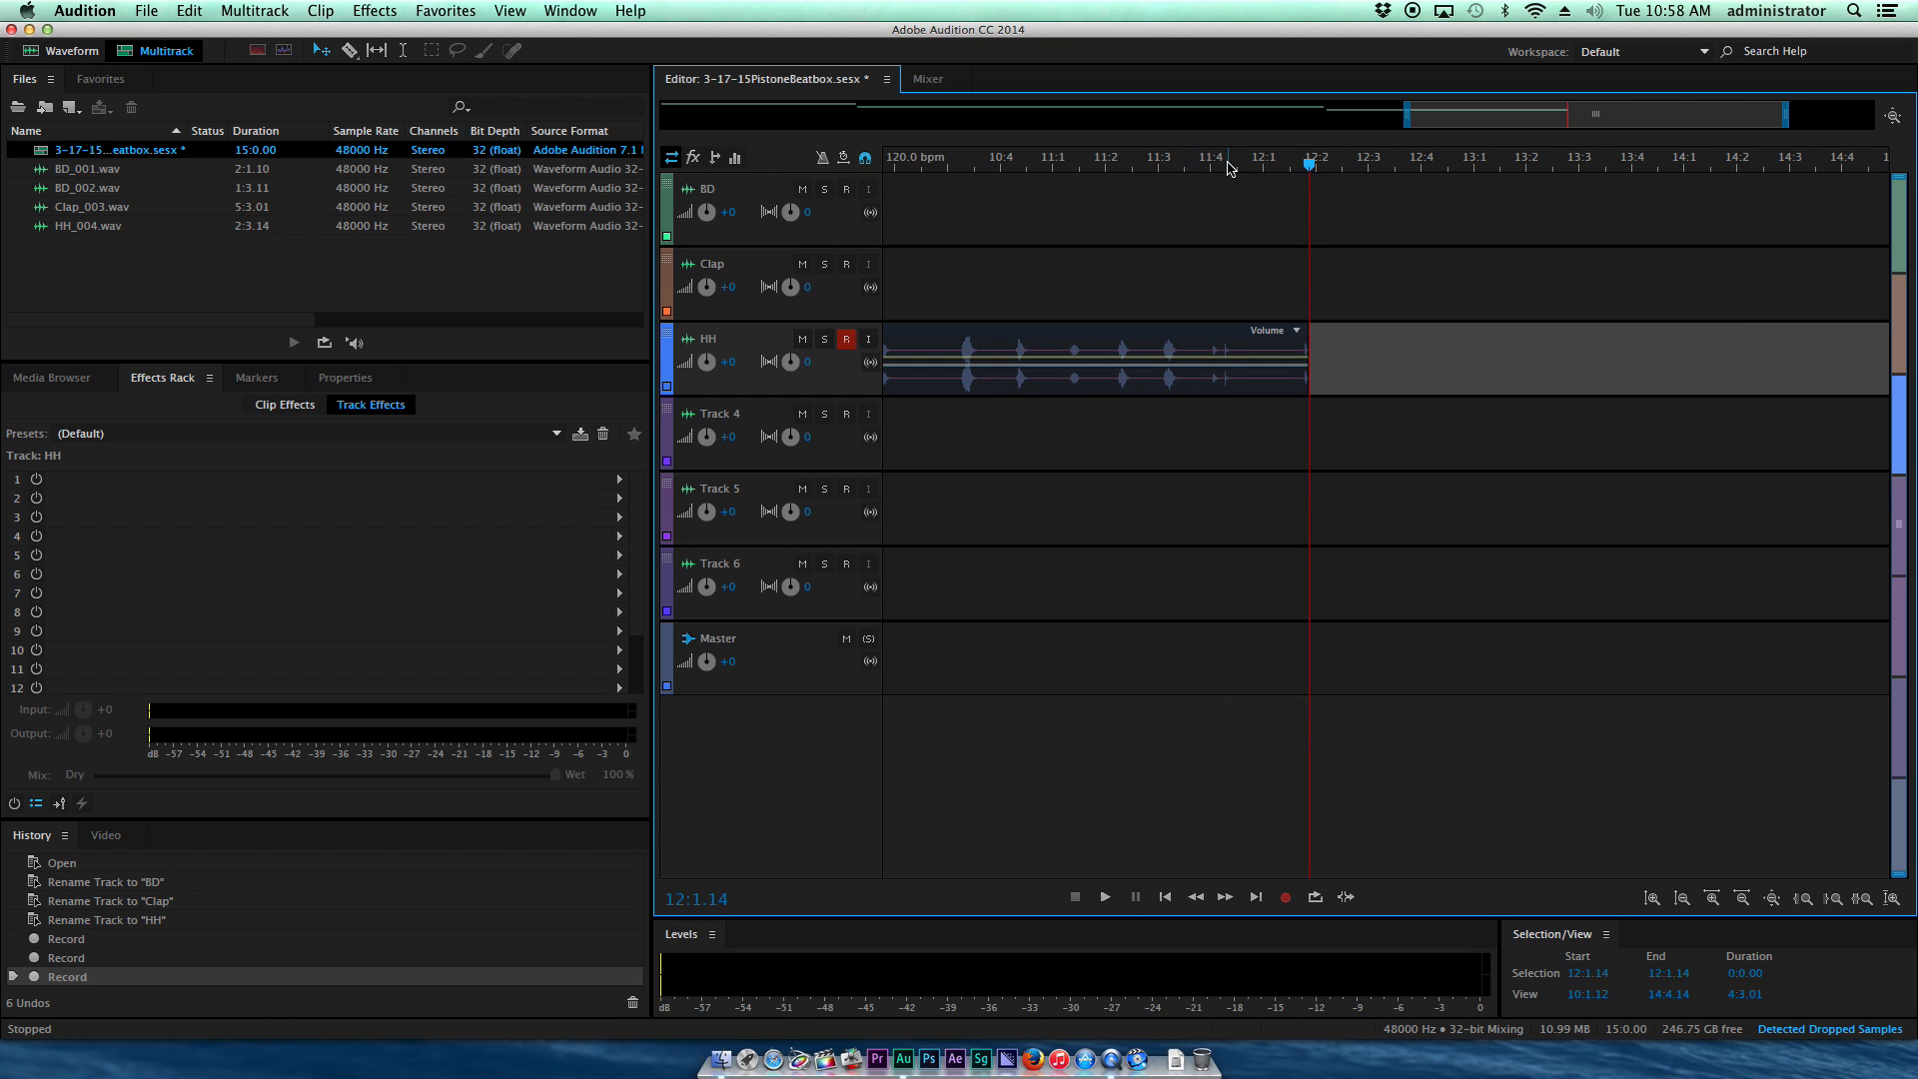
Step: Play back the HH recording from 11:1.04
left_click_drag(1243, 159, 1068, 172)
key("space")
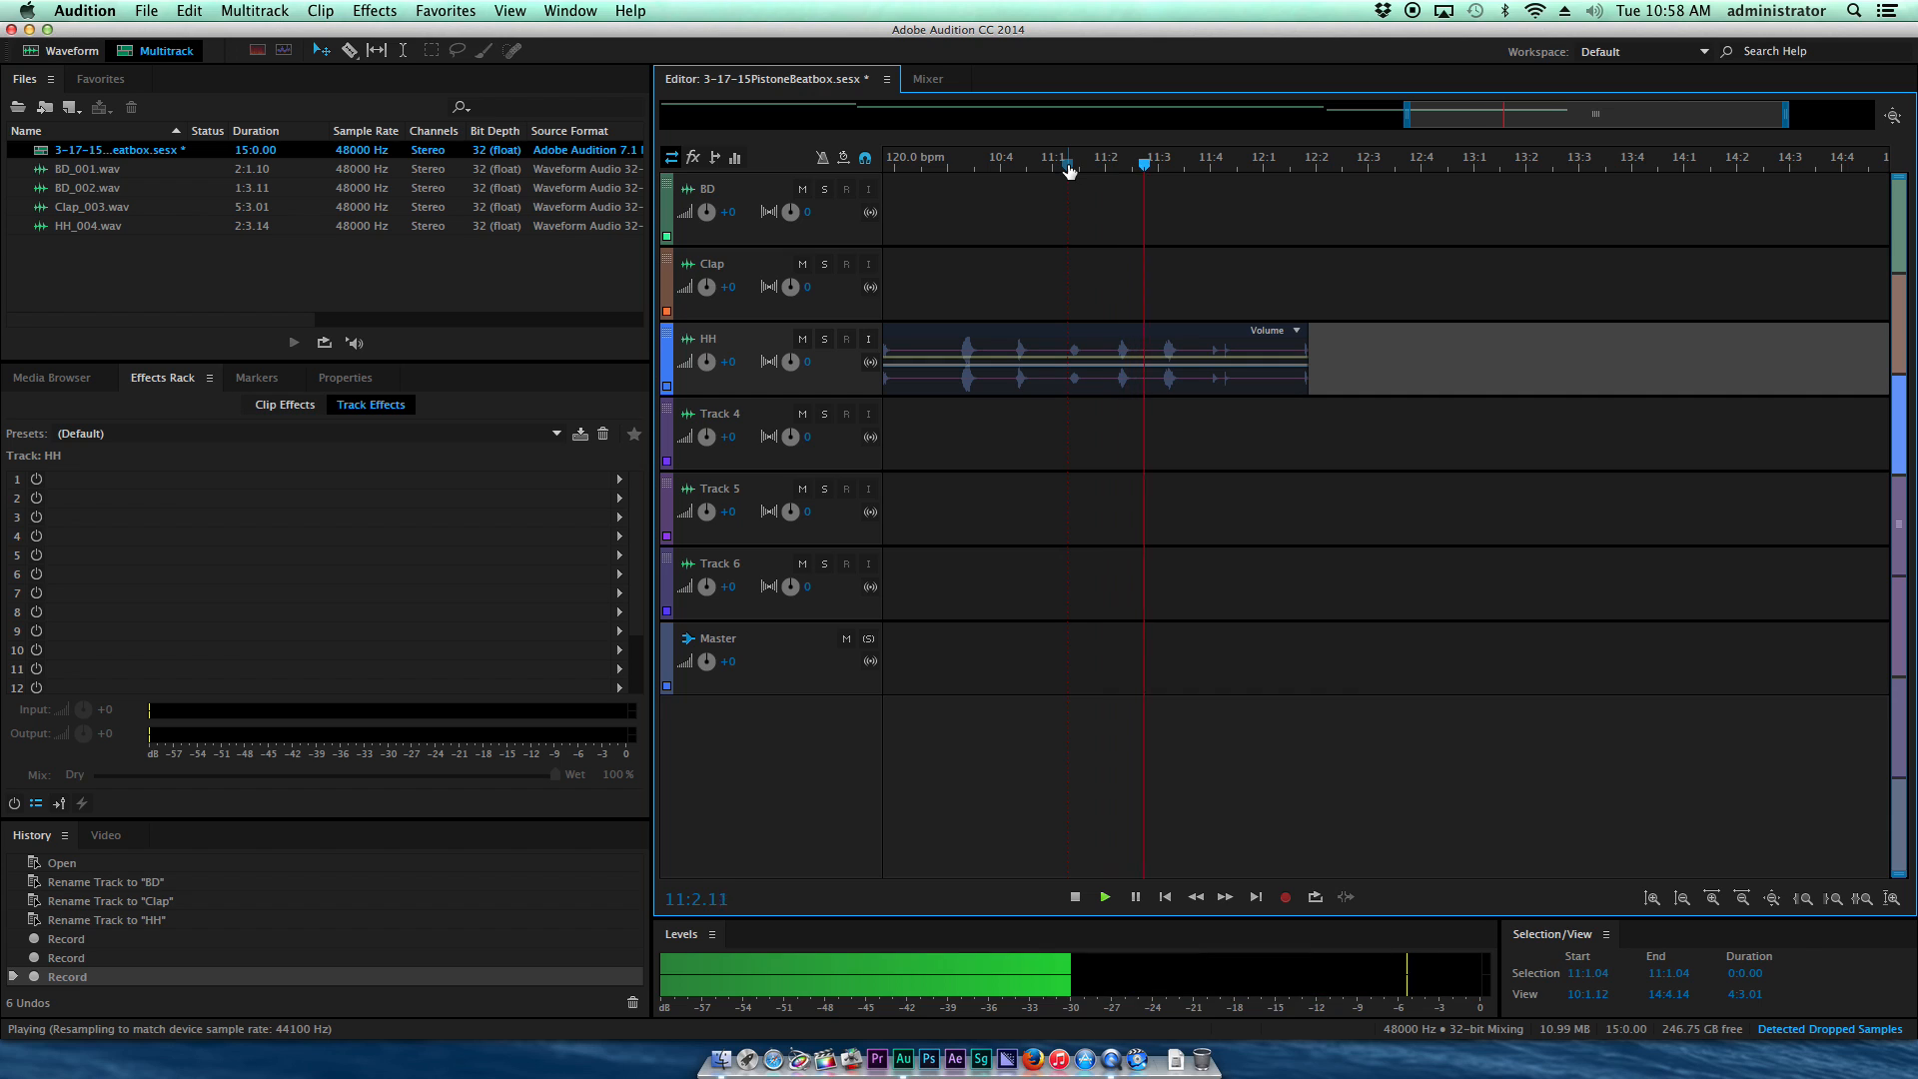
key("space")
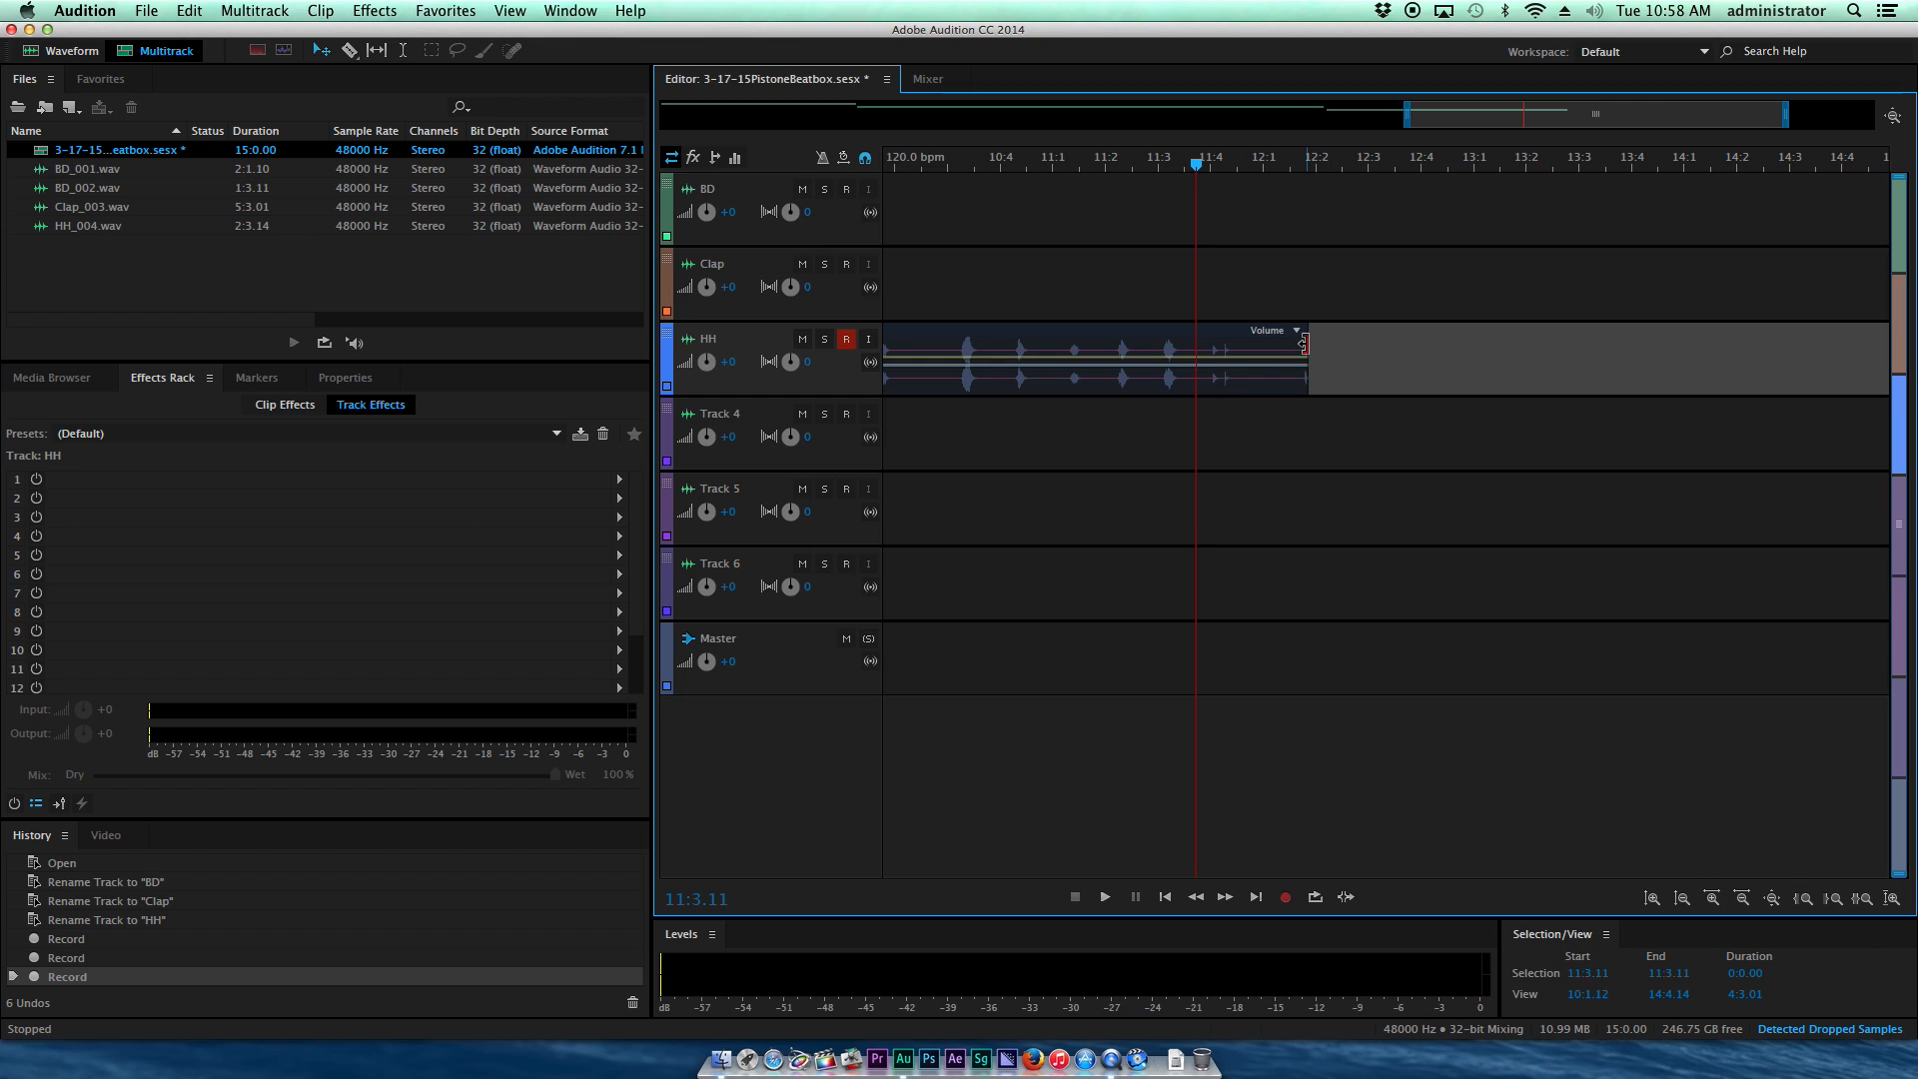
Step: Trim the end of the HH clip to just after the hit near 11:2, and split it with the Razor at 11:2.03
left_click_drag(1304, 343, 1140, 343)
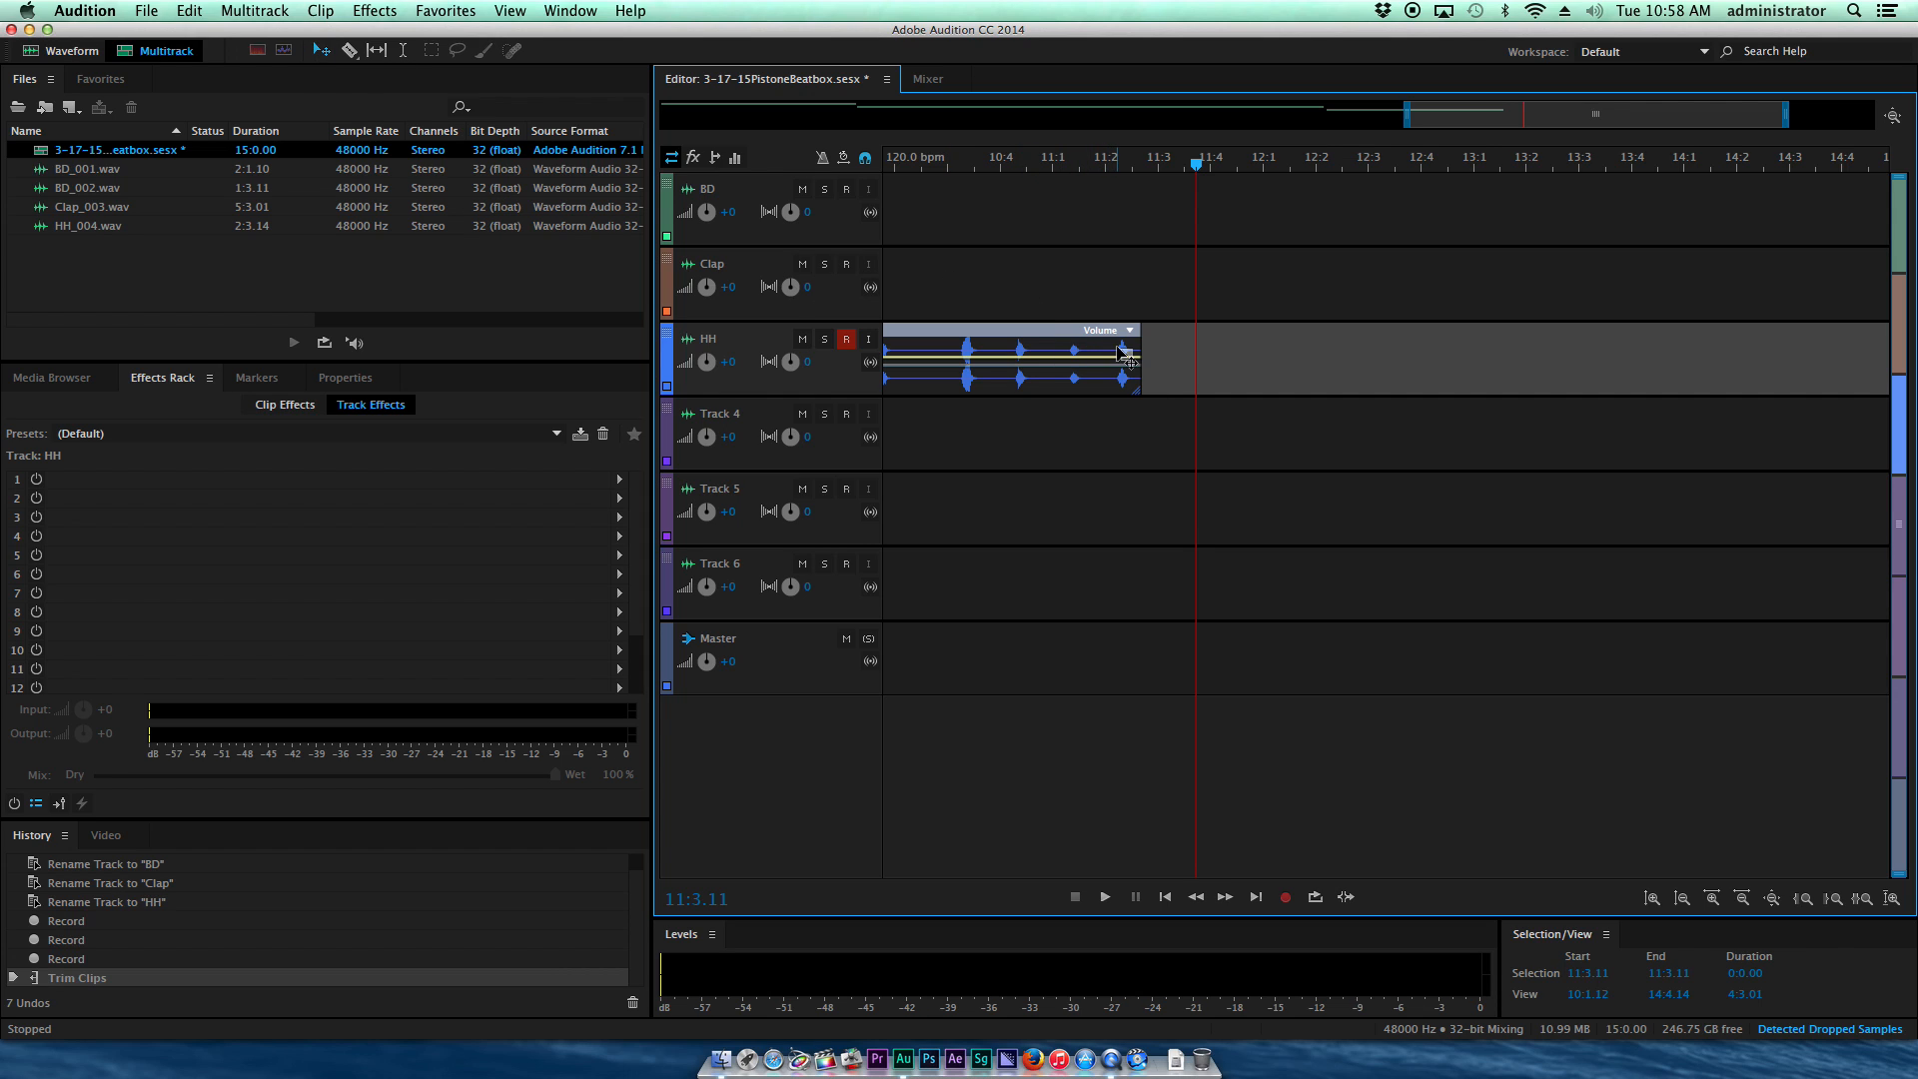
left_click_drag(1188, 166, 1116, 162)
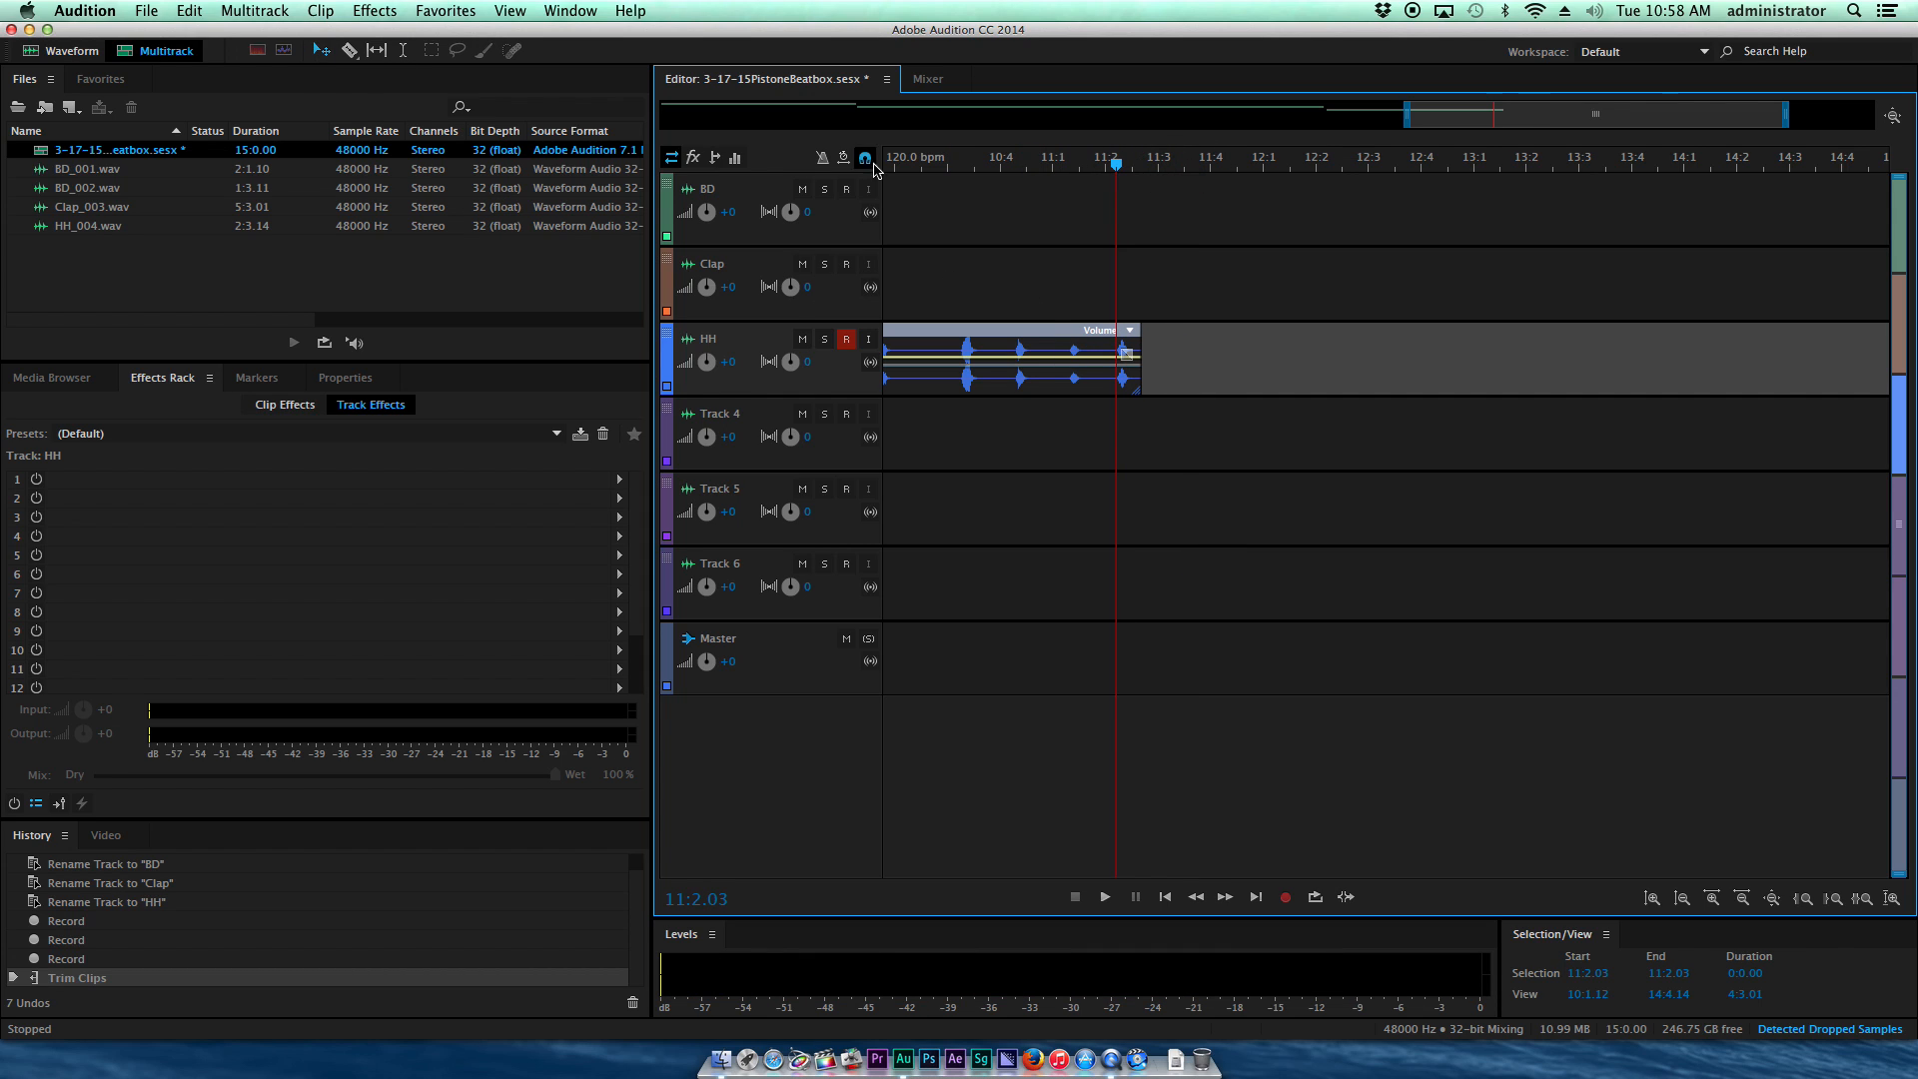
left_click(350, 50)
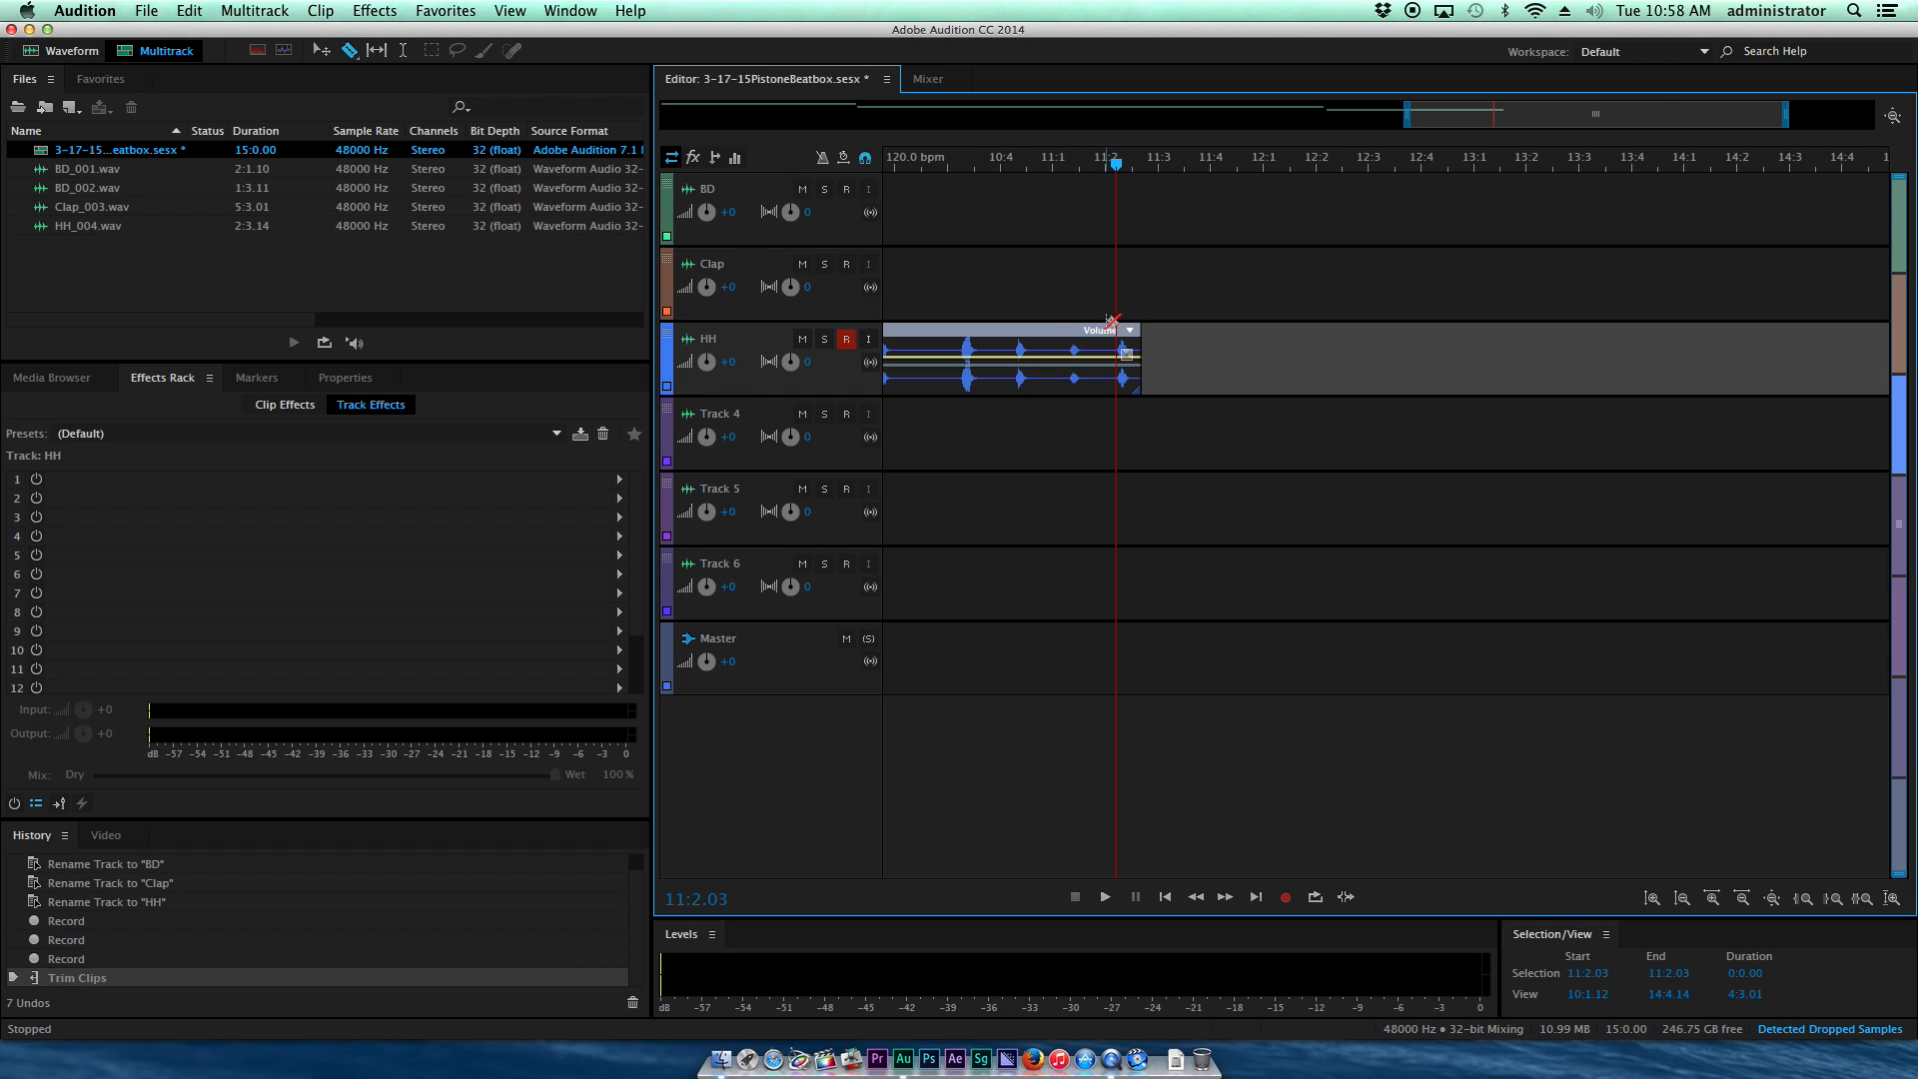
left_click(1116, 359)
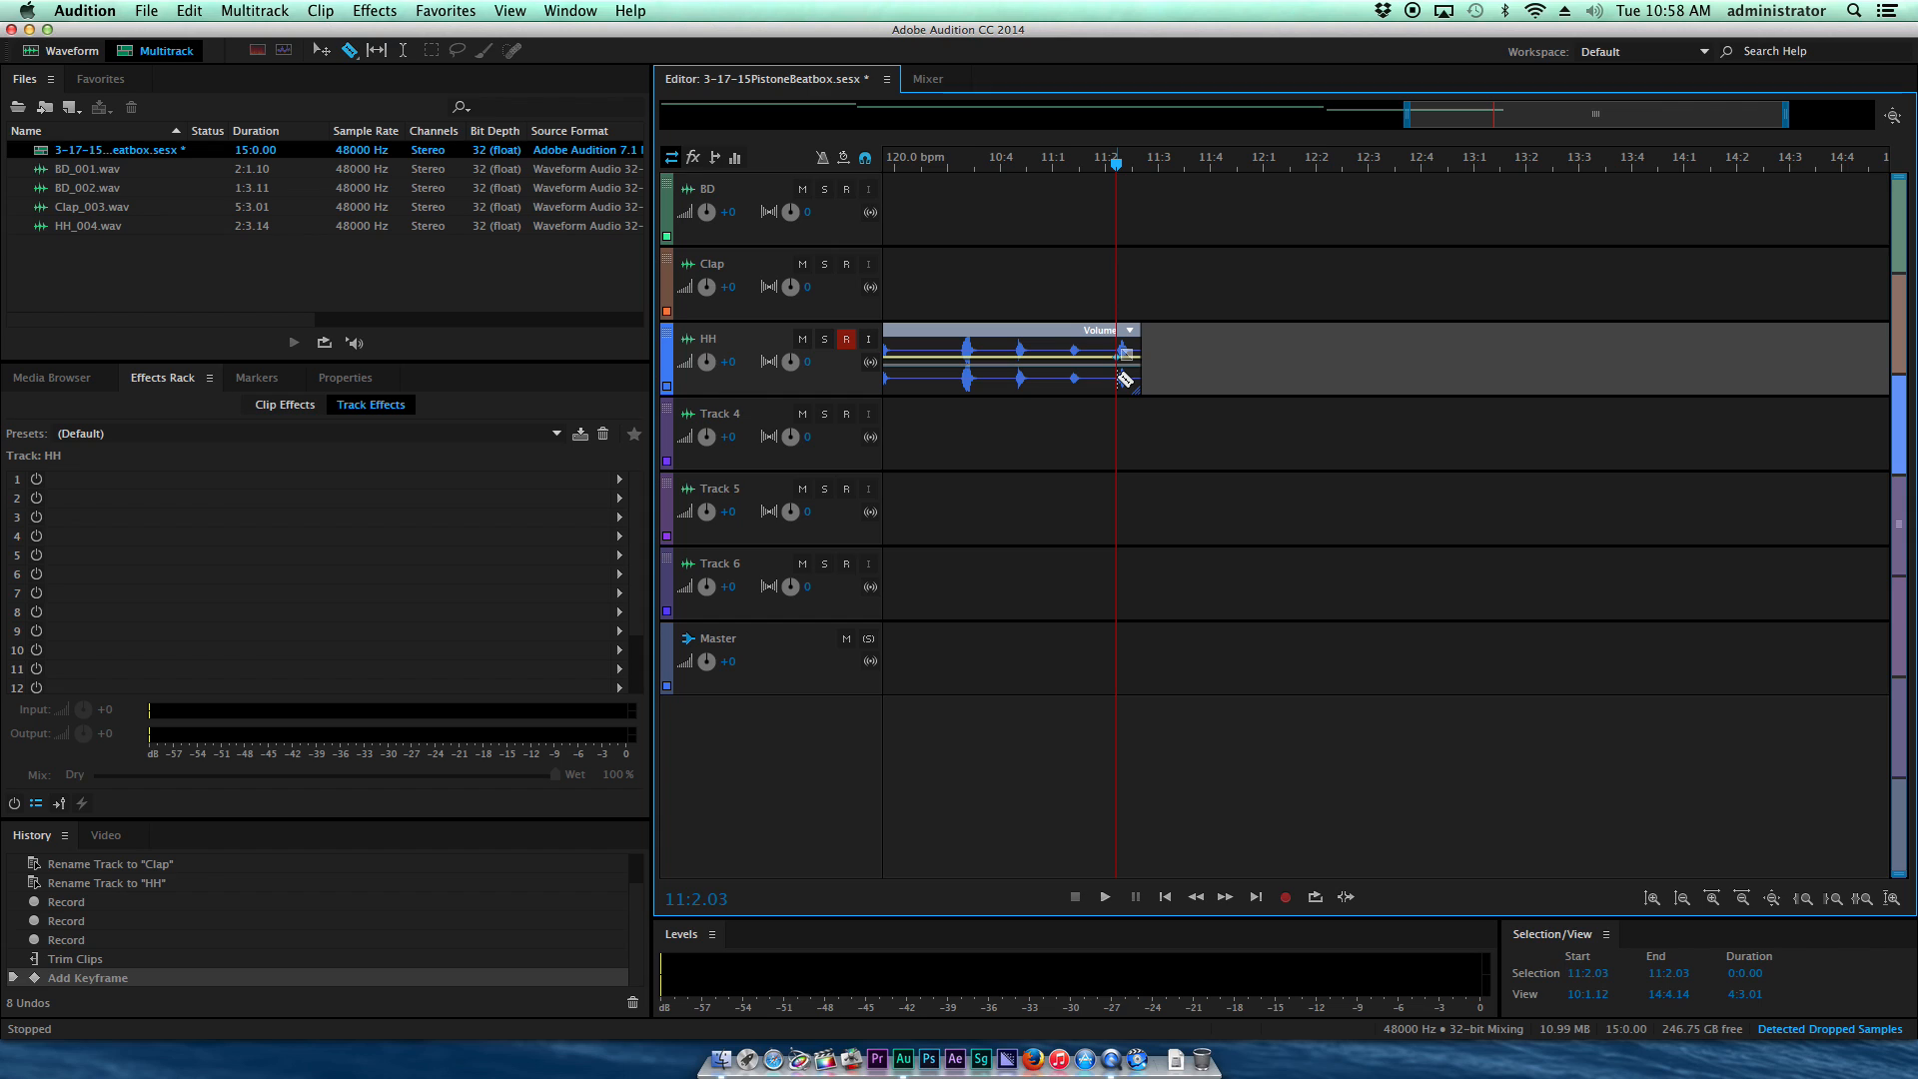
left_click(1123, 378)
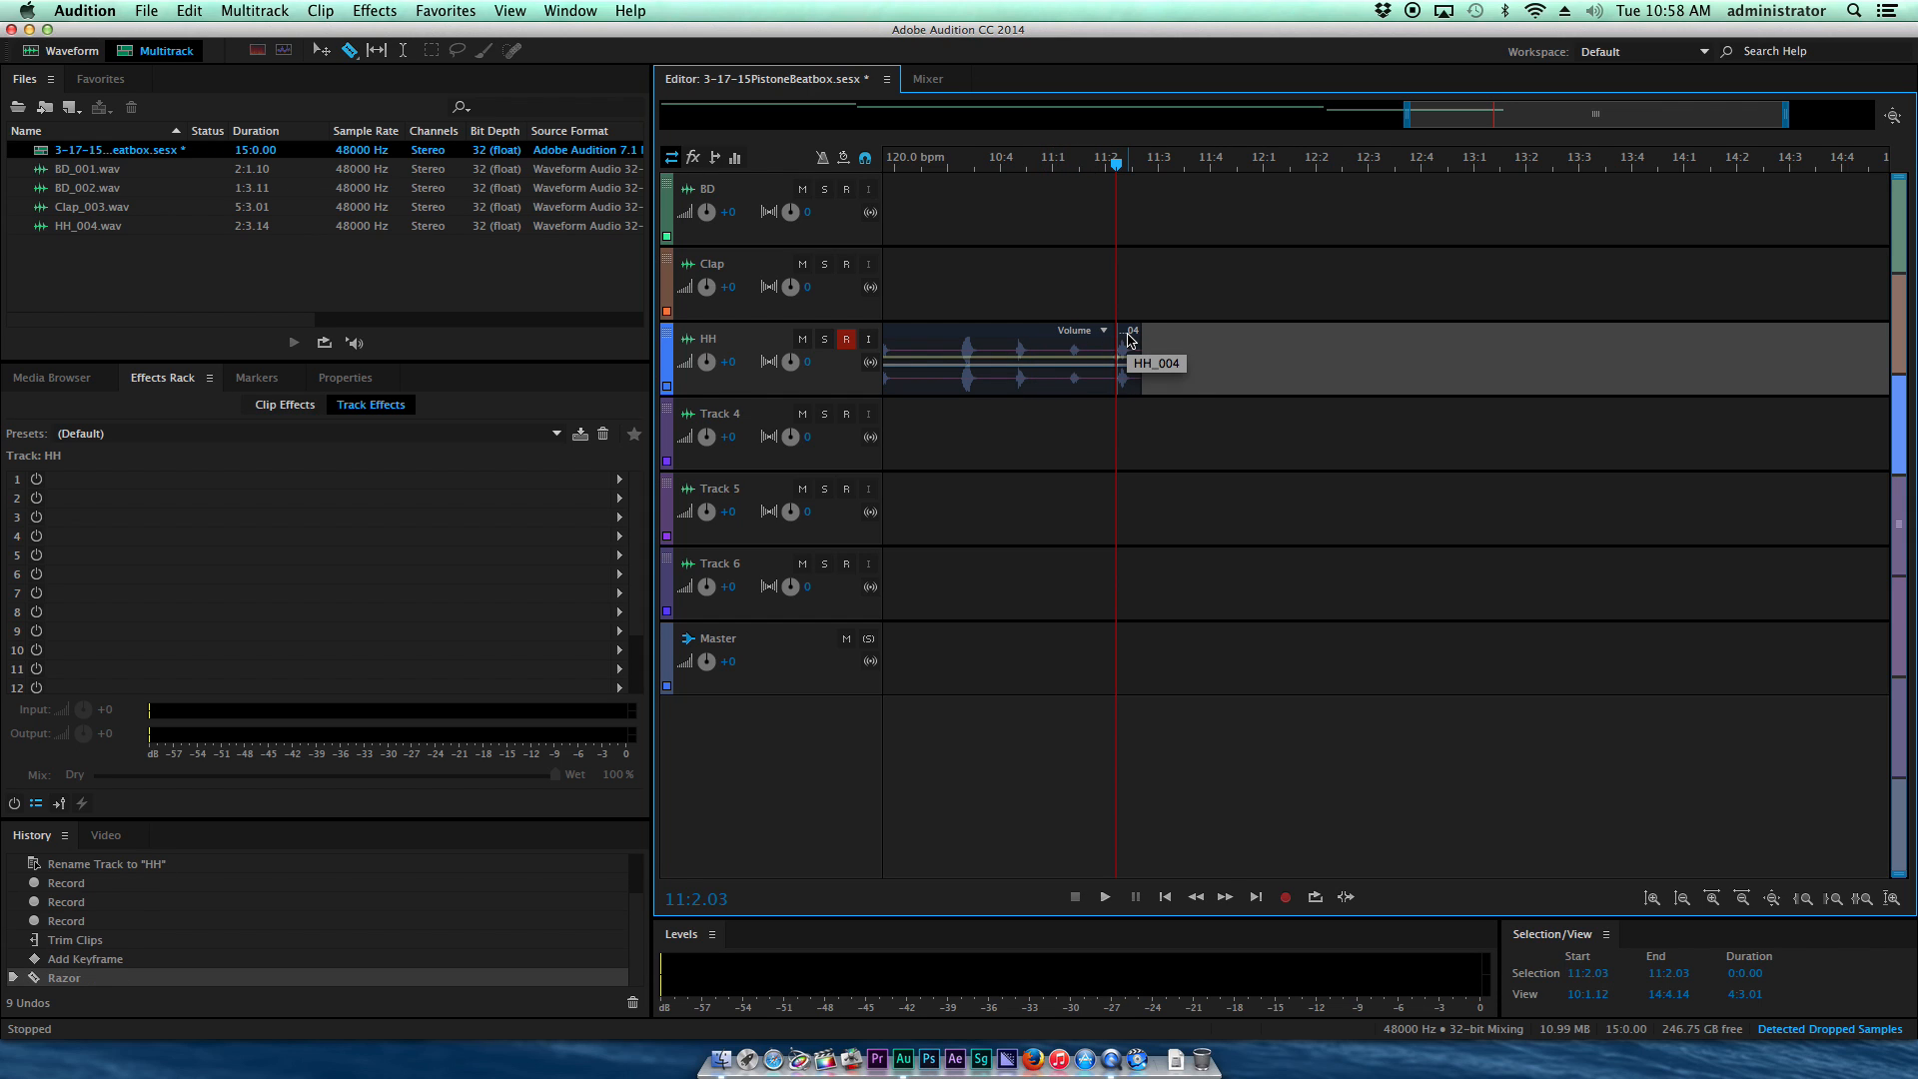
Step: Move the split-off hi-hat hit along the HH track to about 11:4 and play it back from 11:3.13
left_click(321, 52)
left_click_drag(1125, 335, 1231, 338)
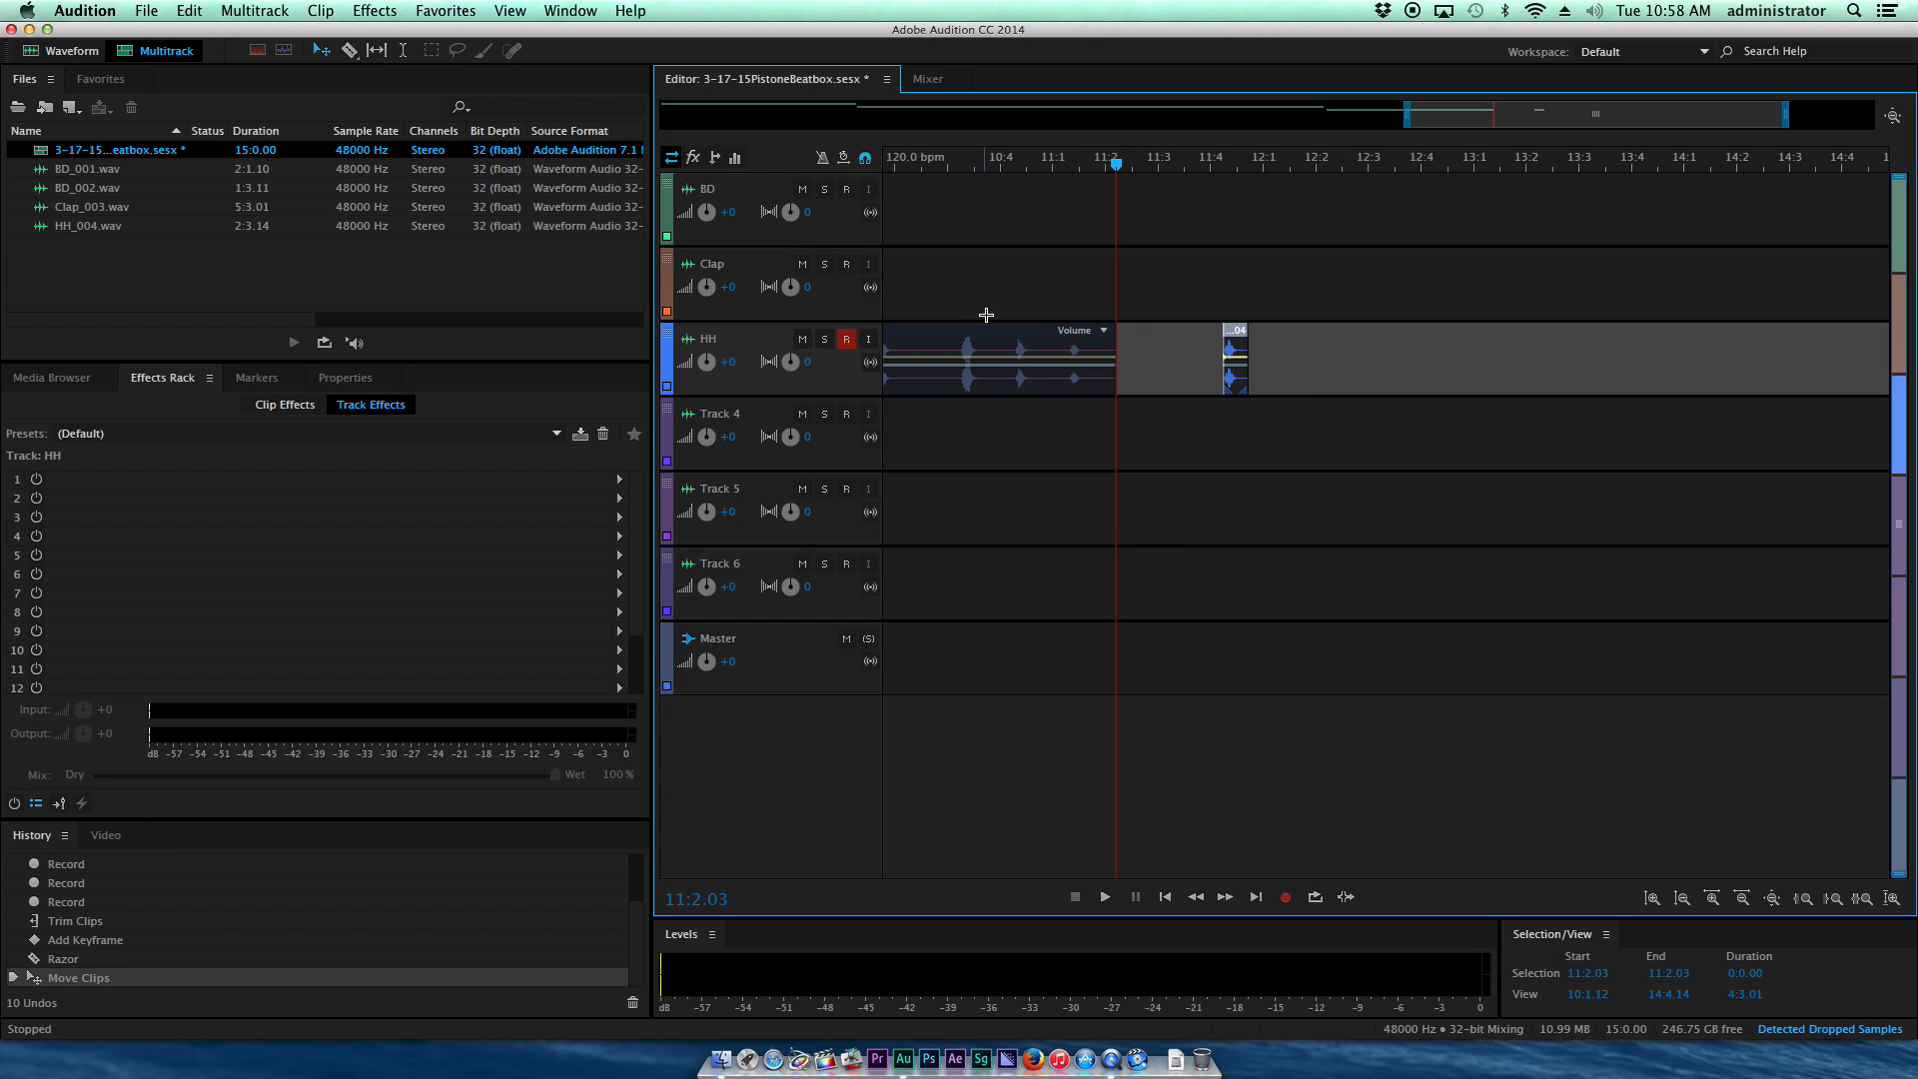
left_click(999, 345)
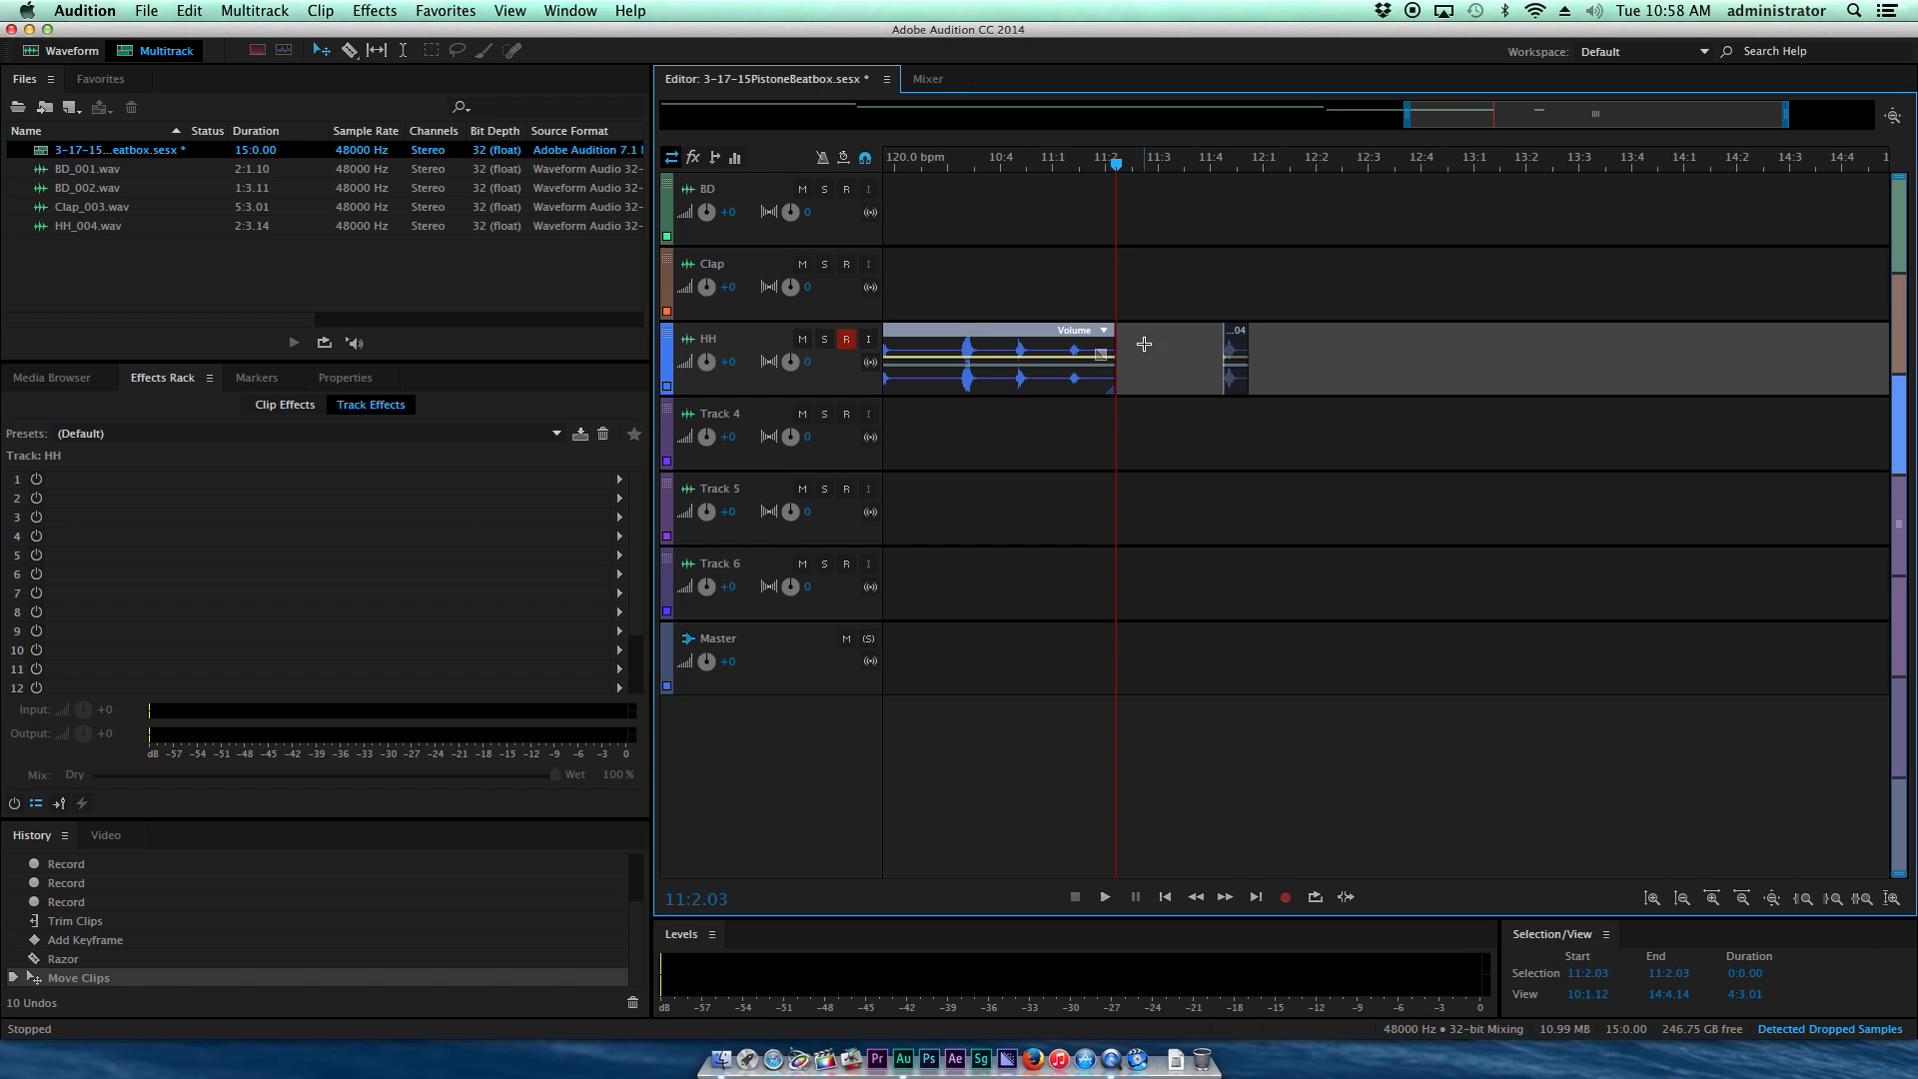
left_click(1203, 163)
key("space")
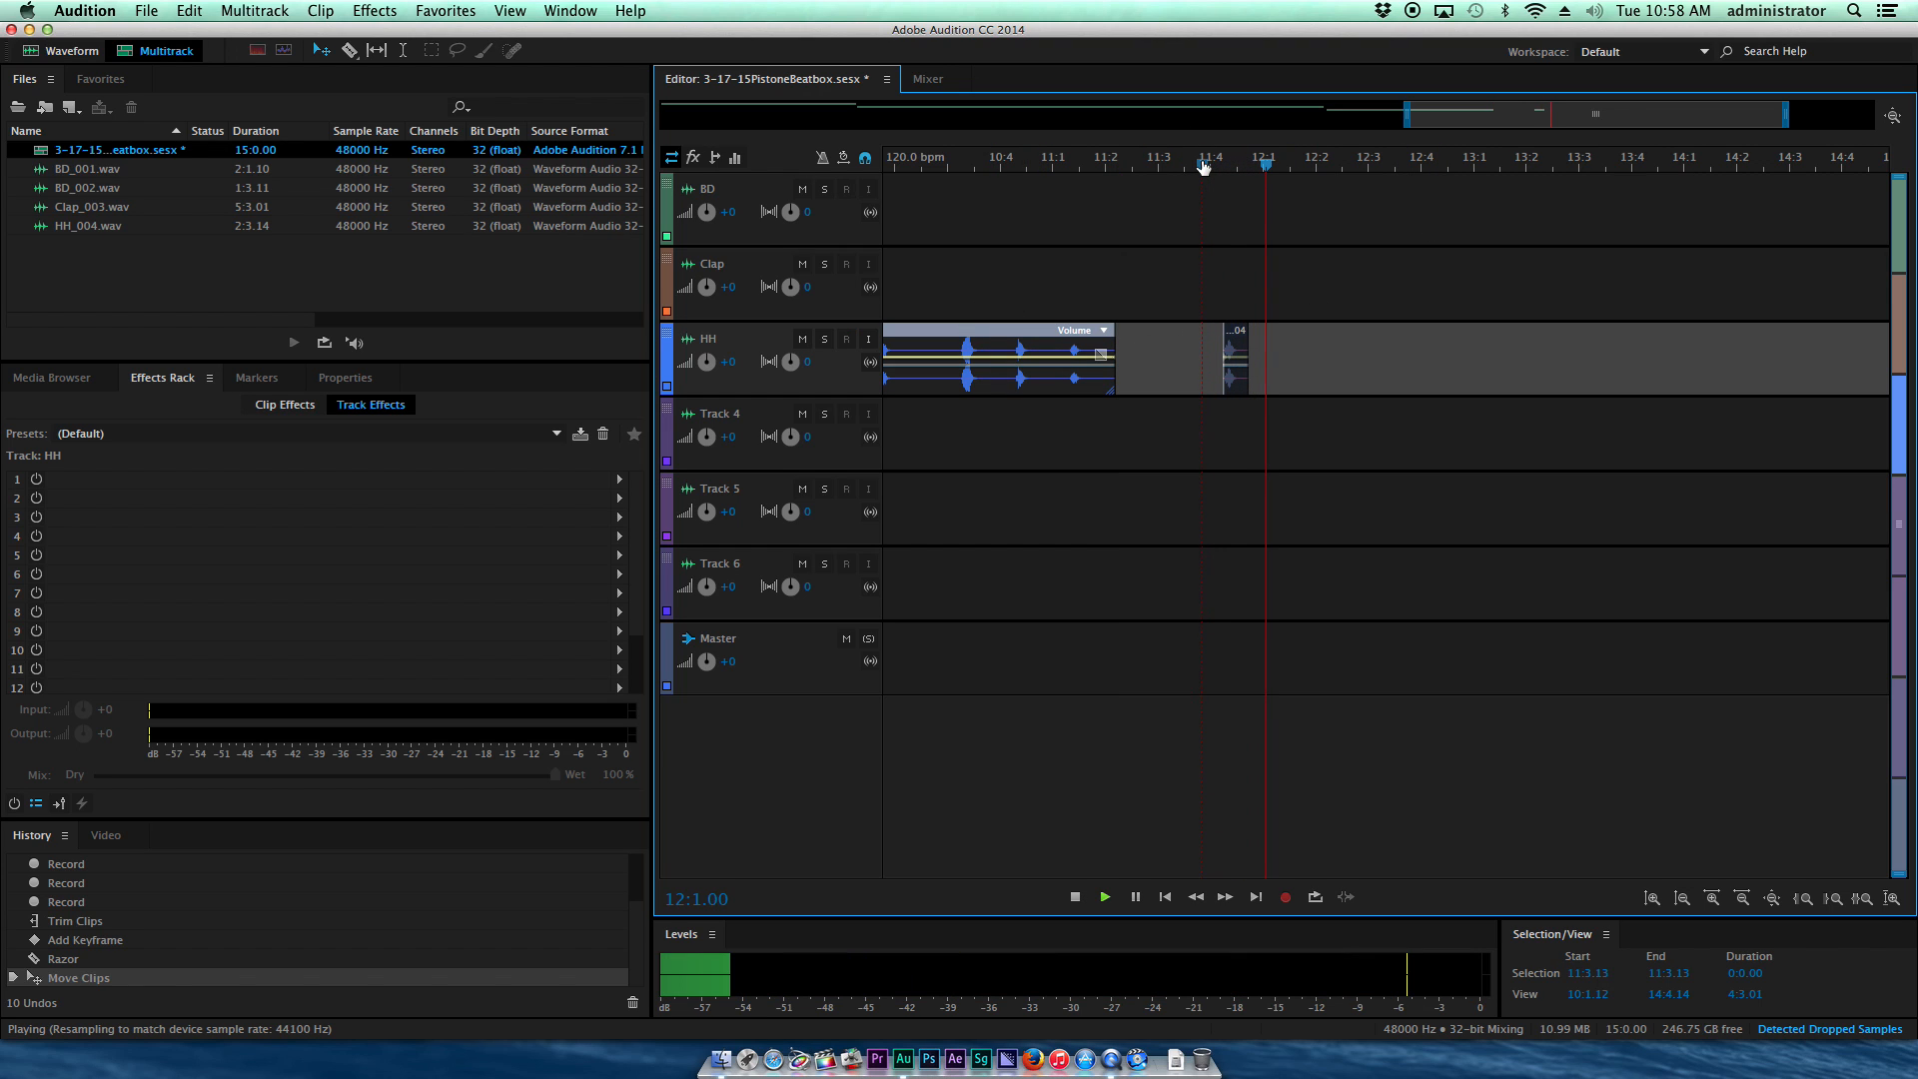
Step: Place the playhead at 11:4.04 and trim the start of the isolated hi-hat clip to it
left_click(1226, 170)
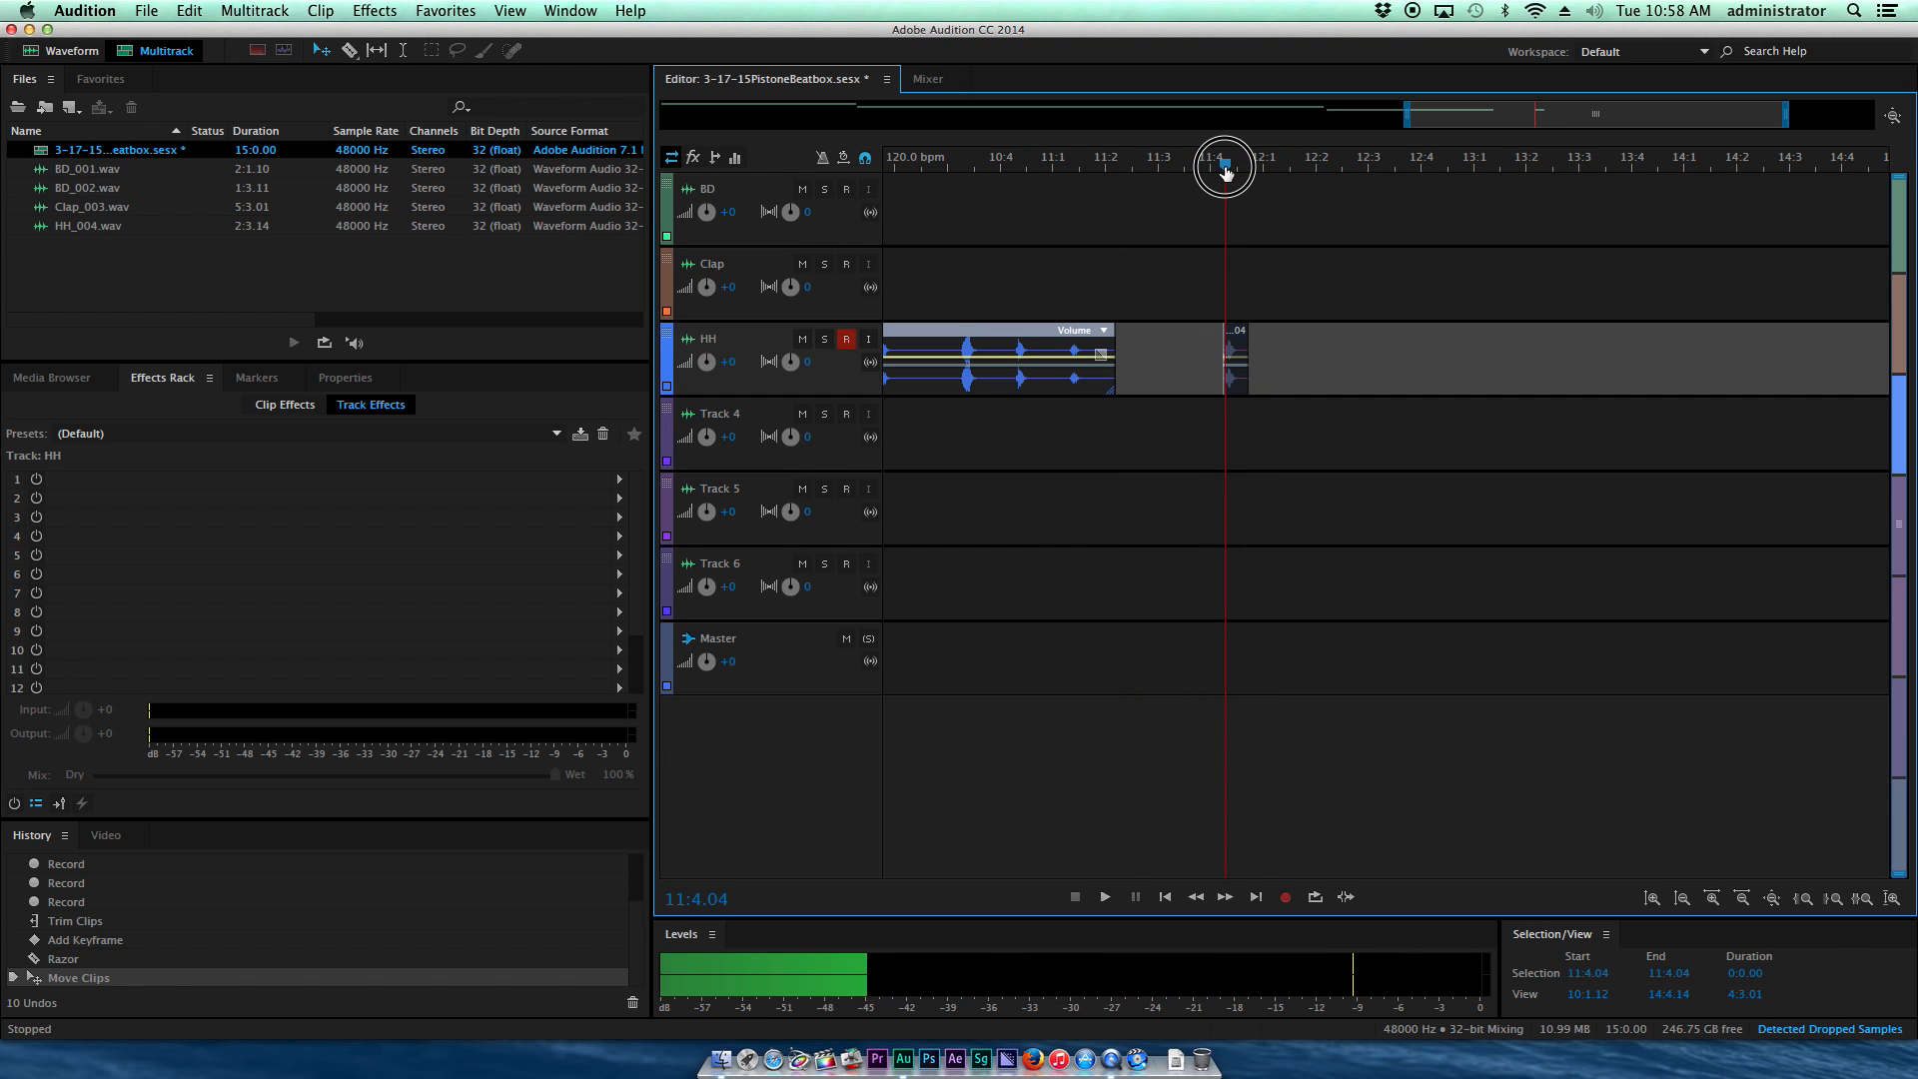
key("space")
key("equal")
key("equal")
key("equal")
key("equal")
key("equal")
key("equal")
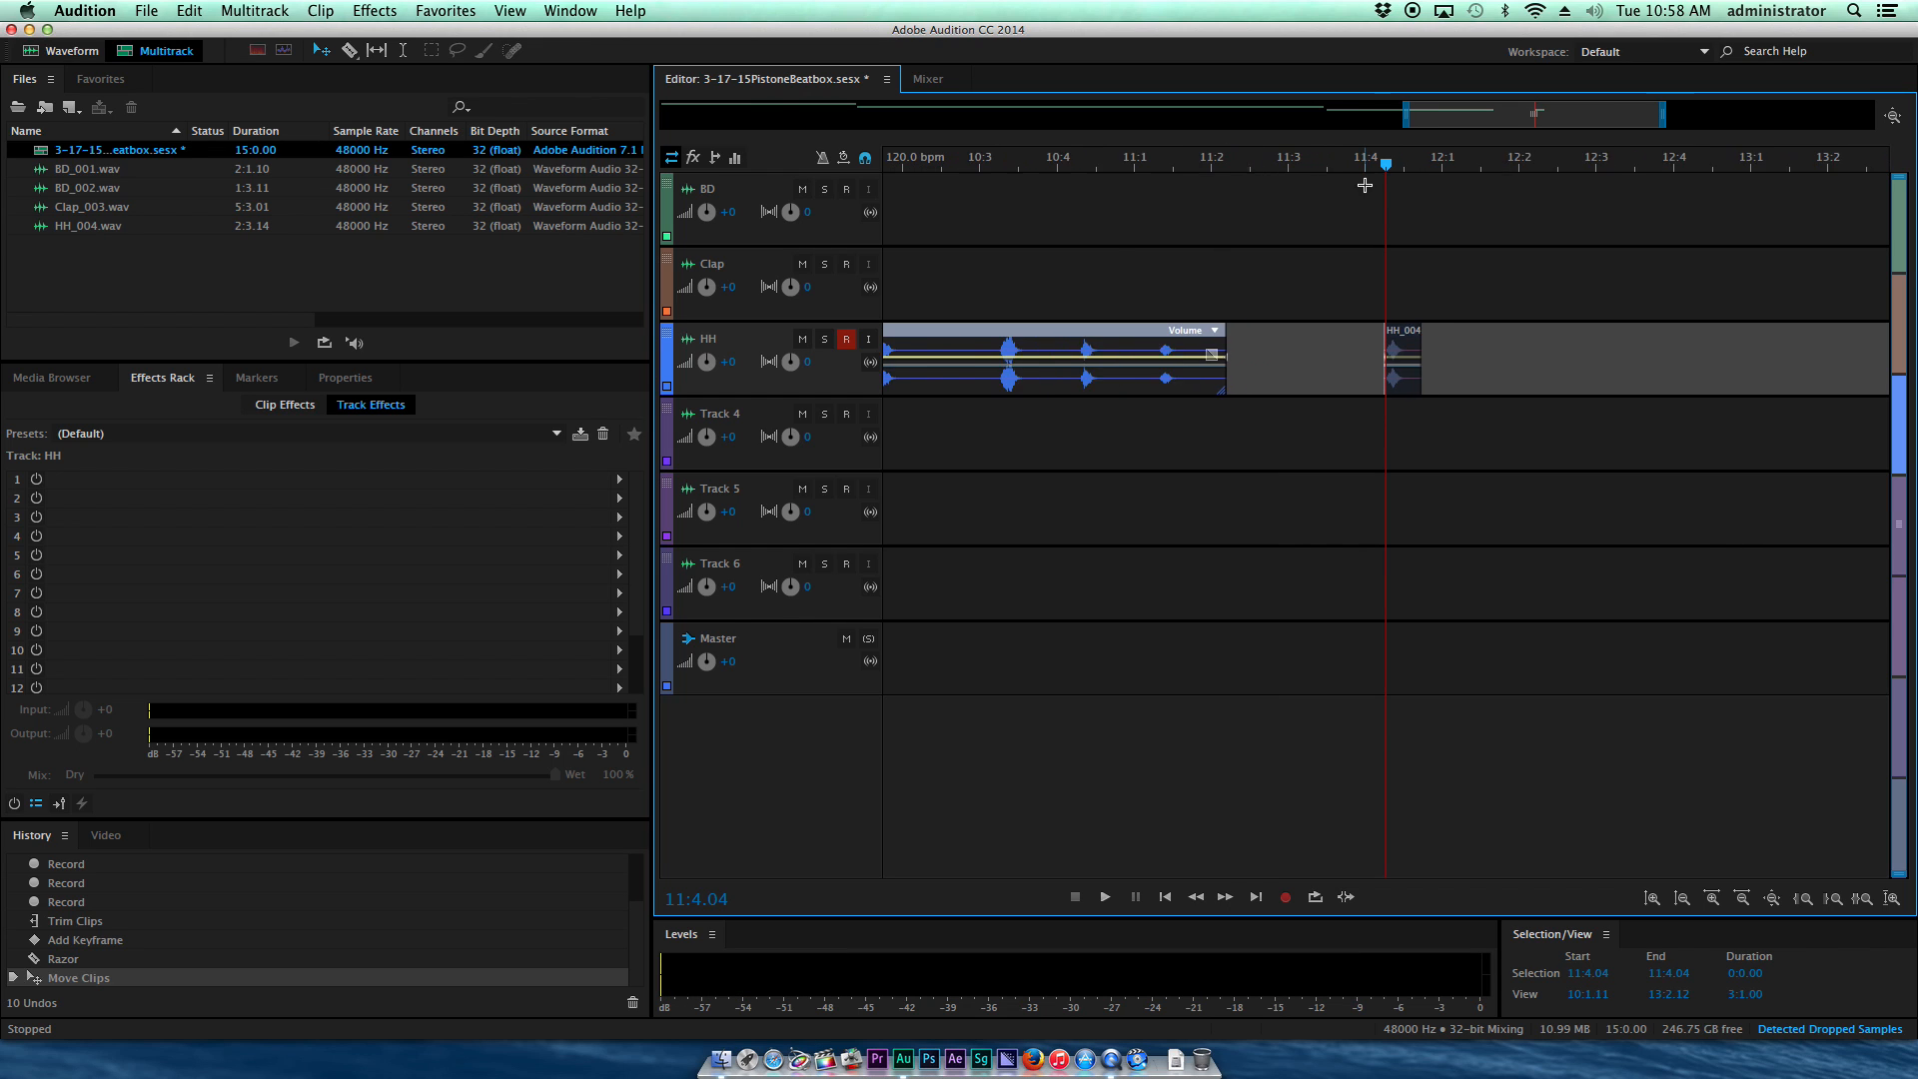
key("equal")
key("equal")
key("equal")
key("equal")
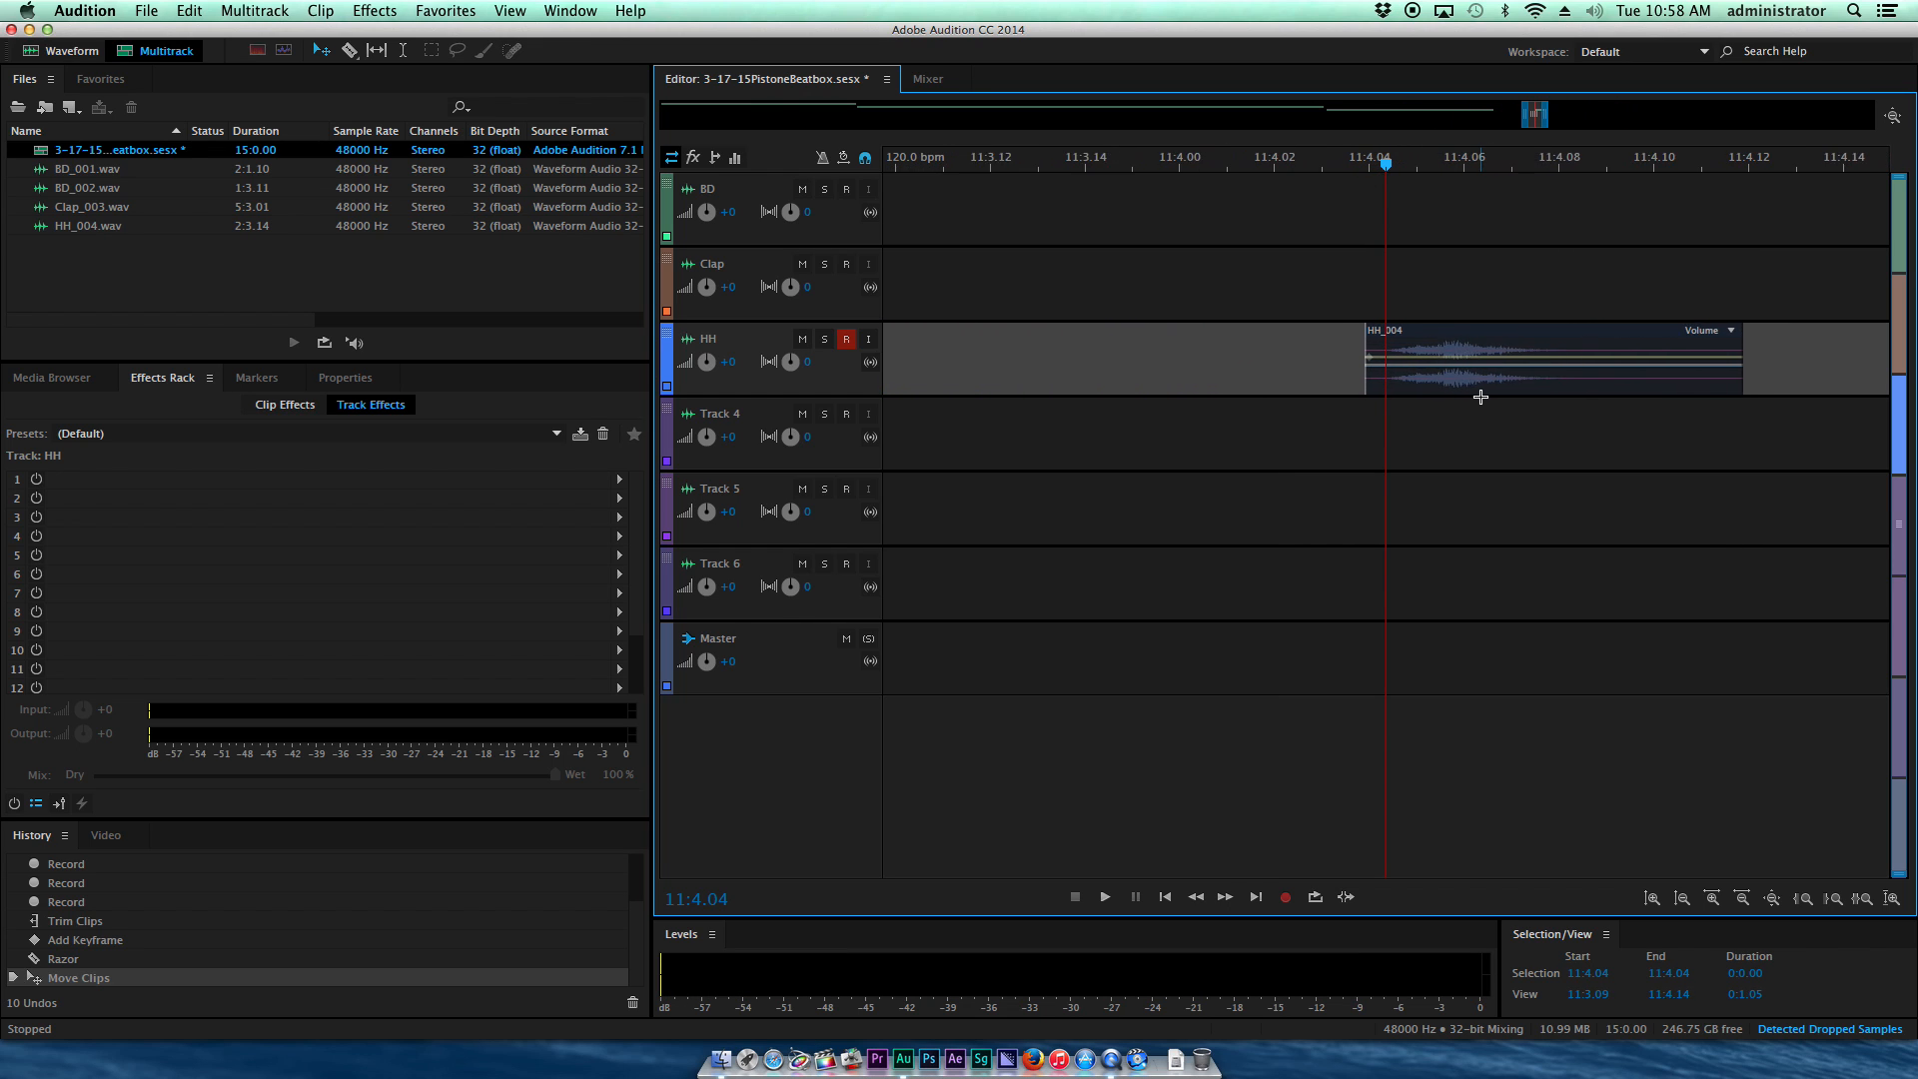
left_click_drag(1356, 380, 1386, 373)
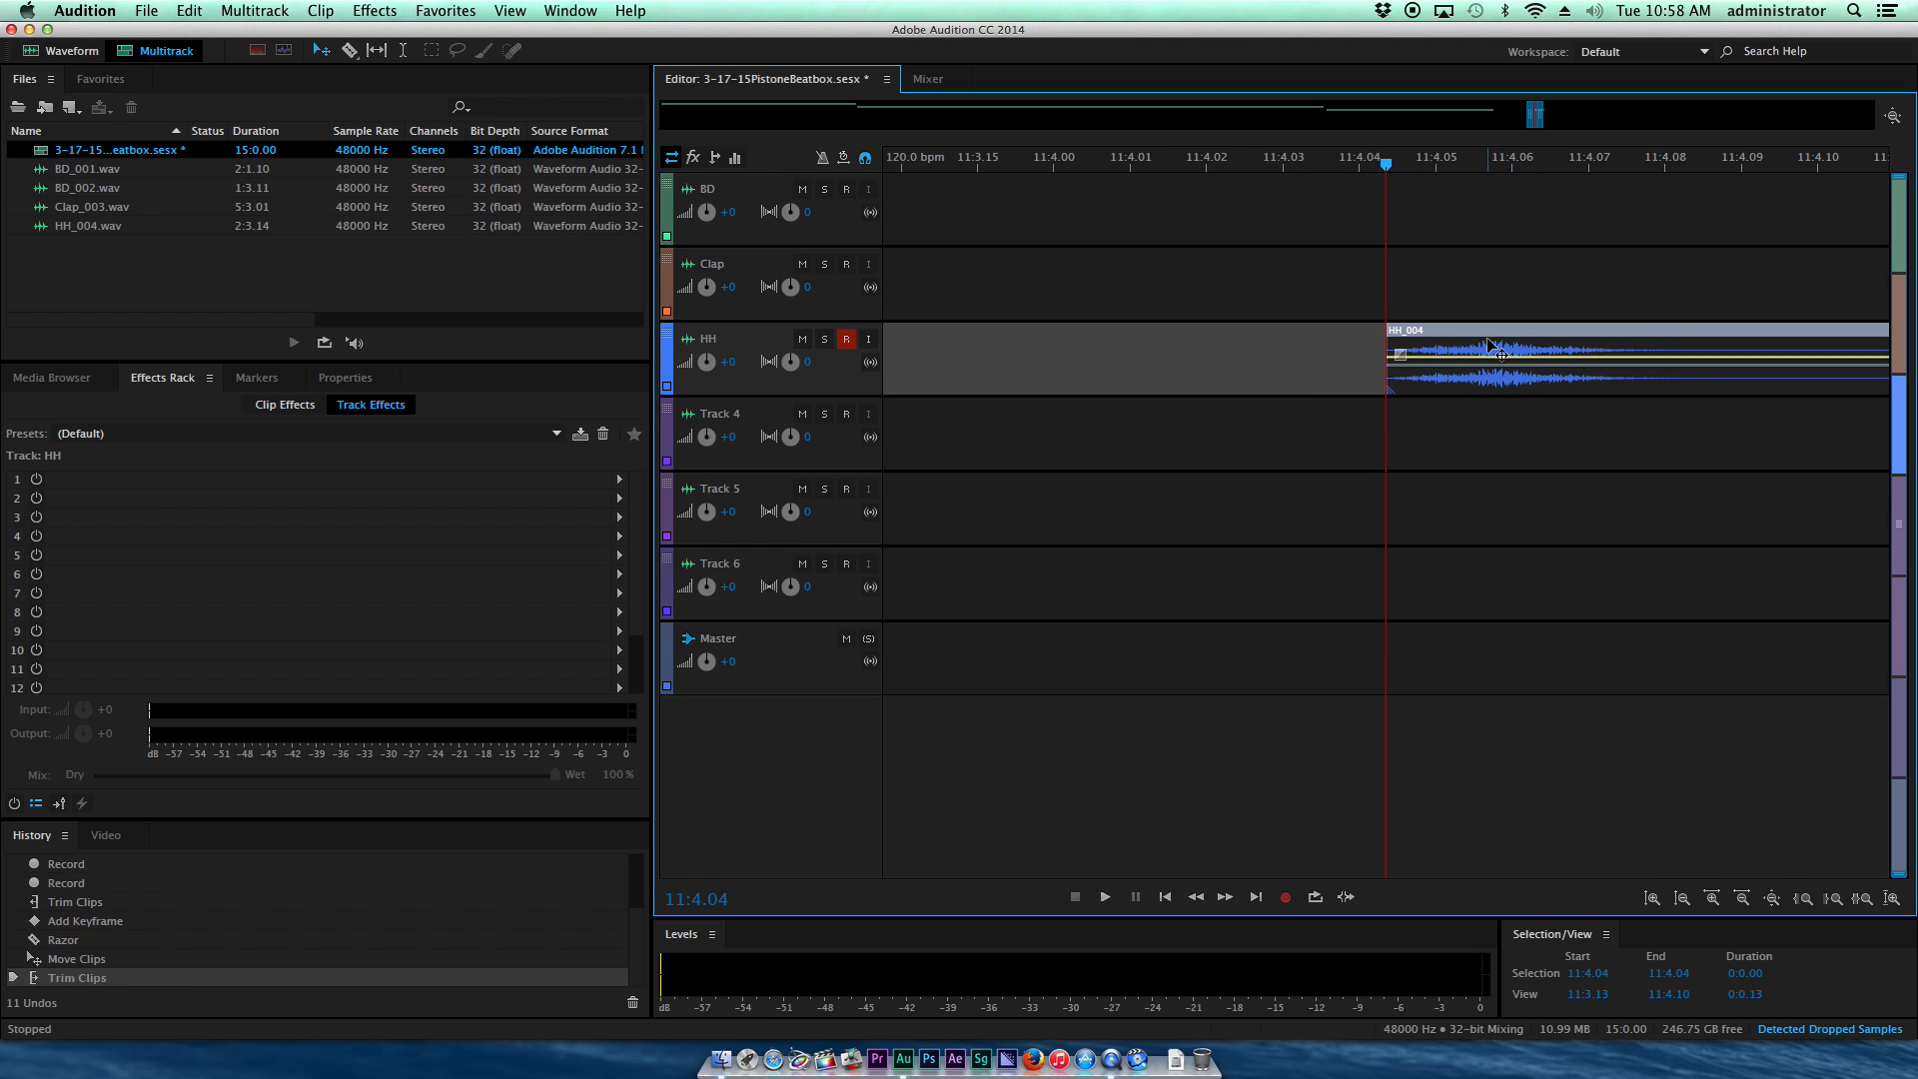
key("minus")
key("minus")
key("minus")
key("minus")
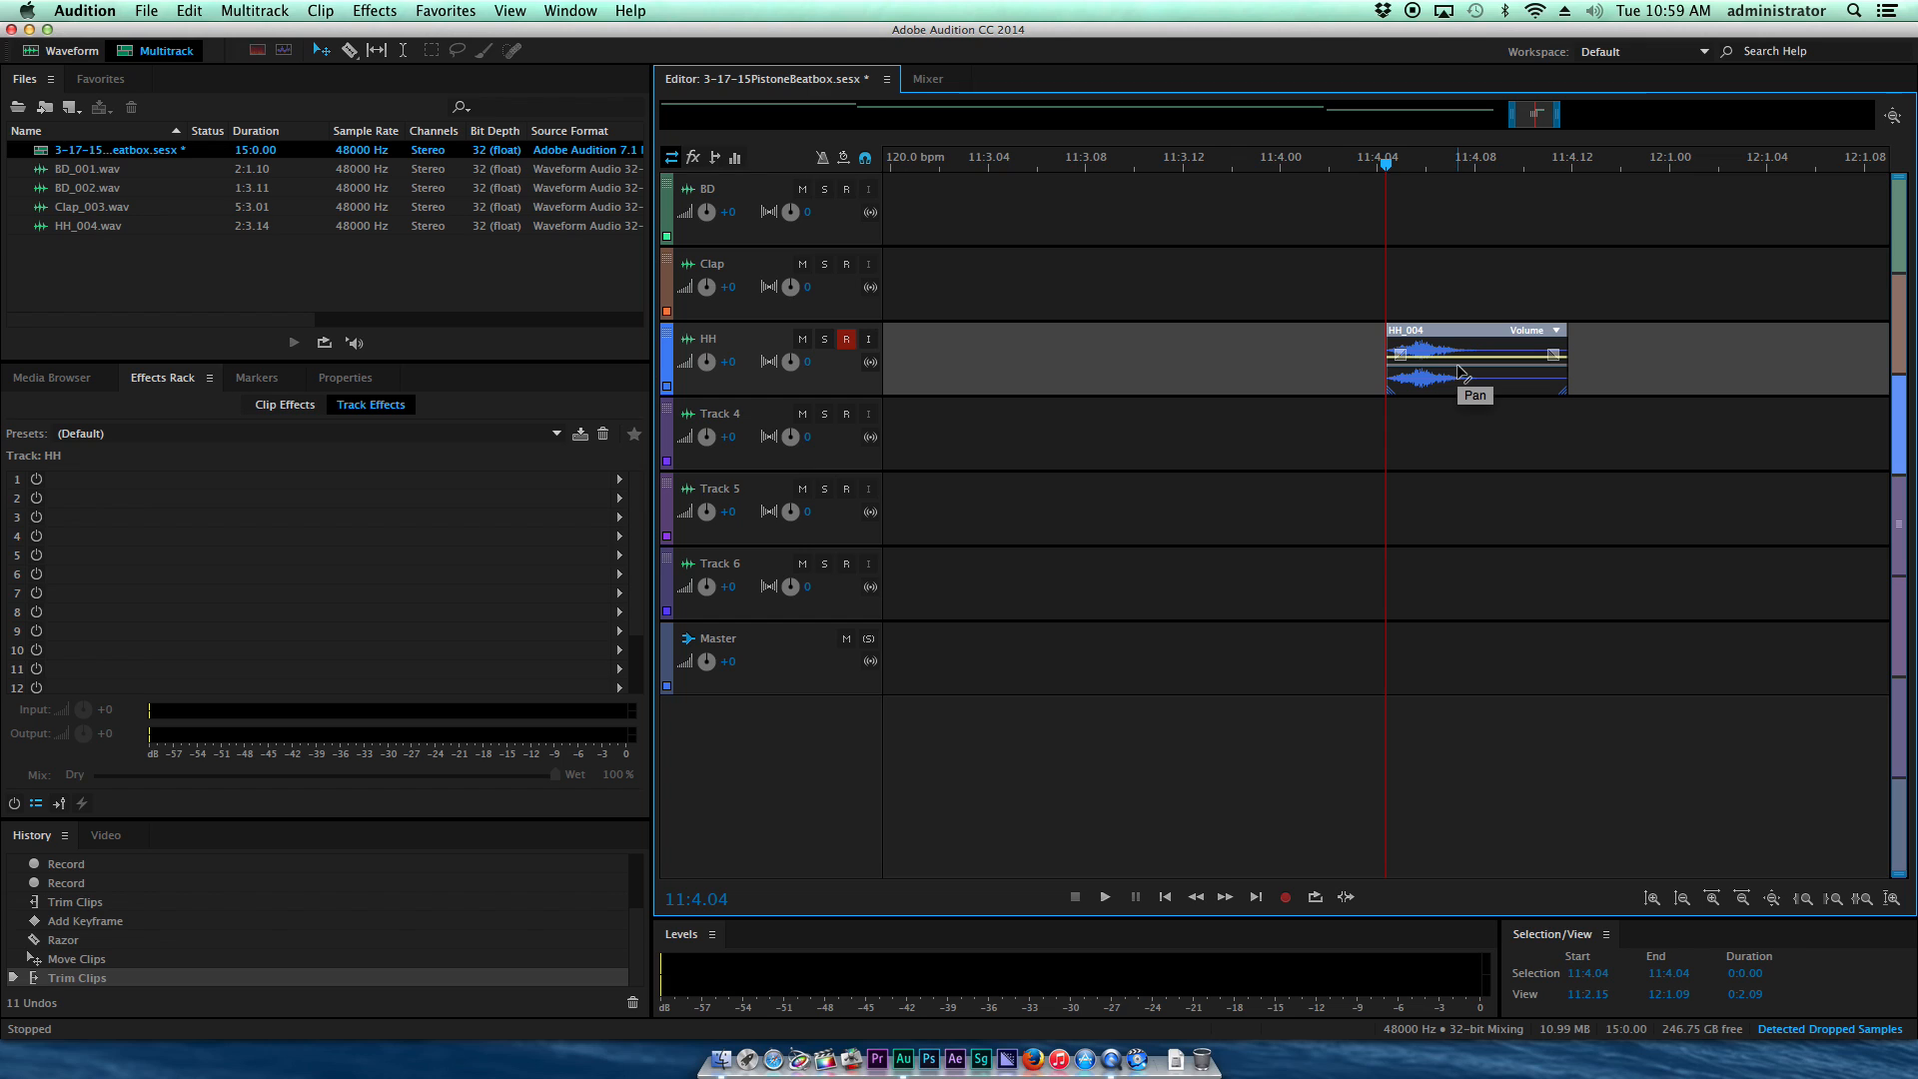
Step: Delete the remaining longer HH_004 clip, keeping only the isolated hi-hat hit on the HH track
key("backslash")
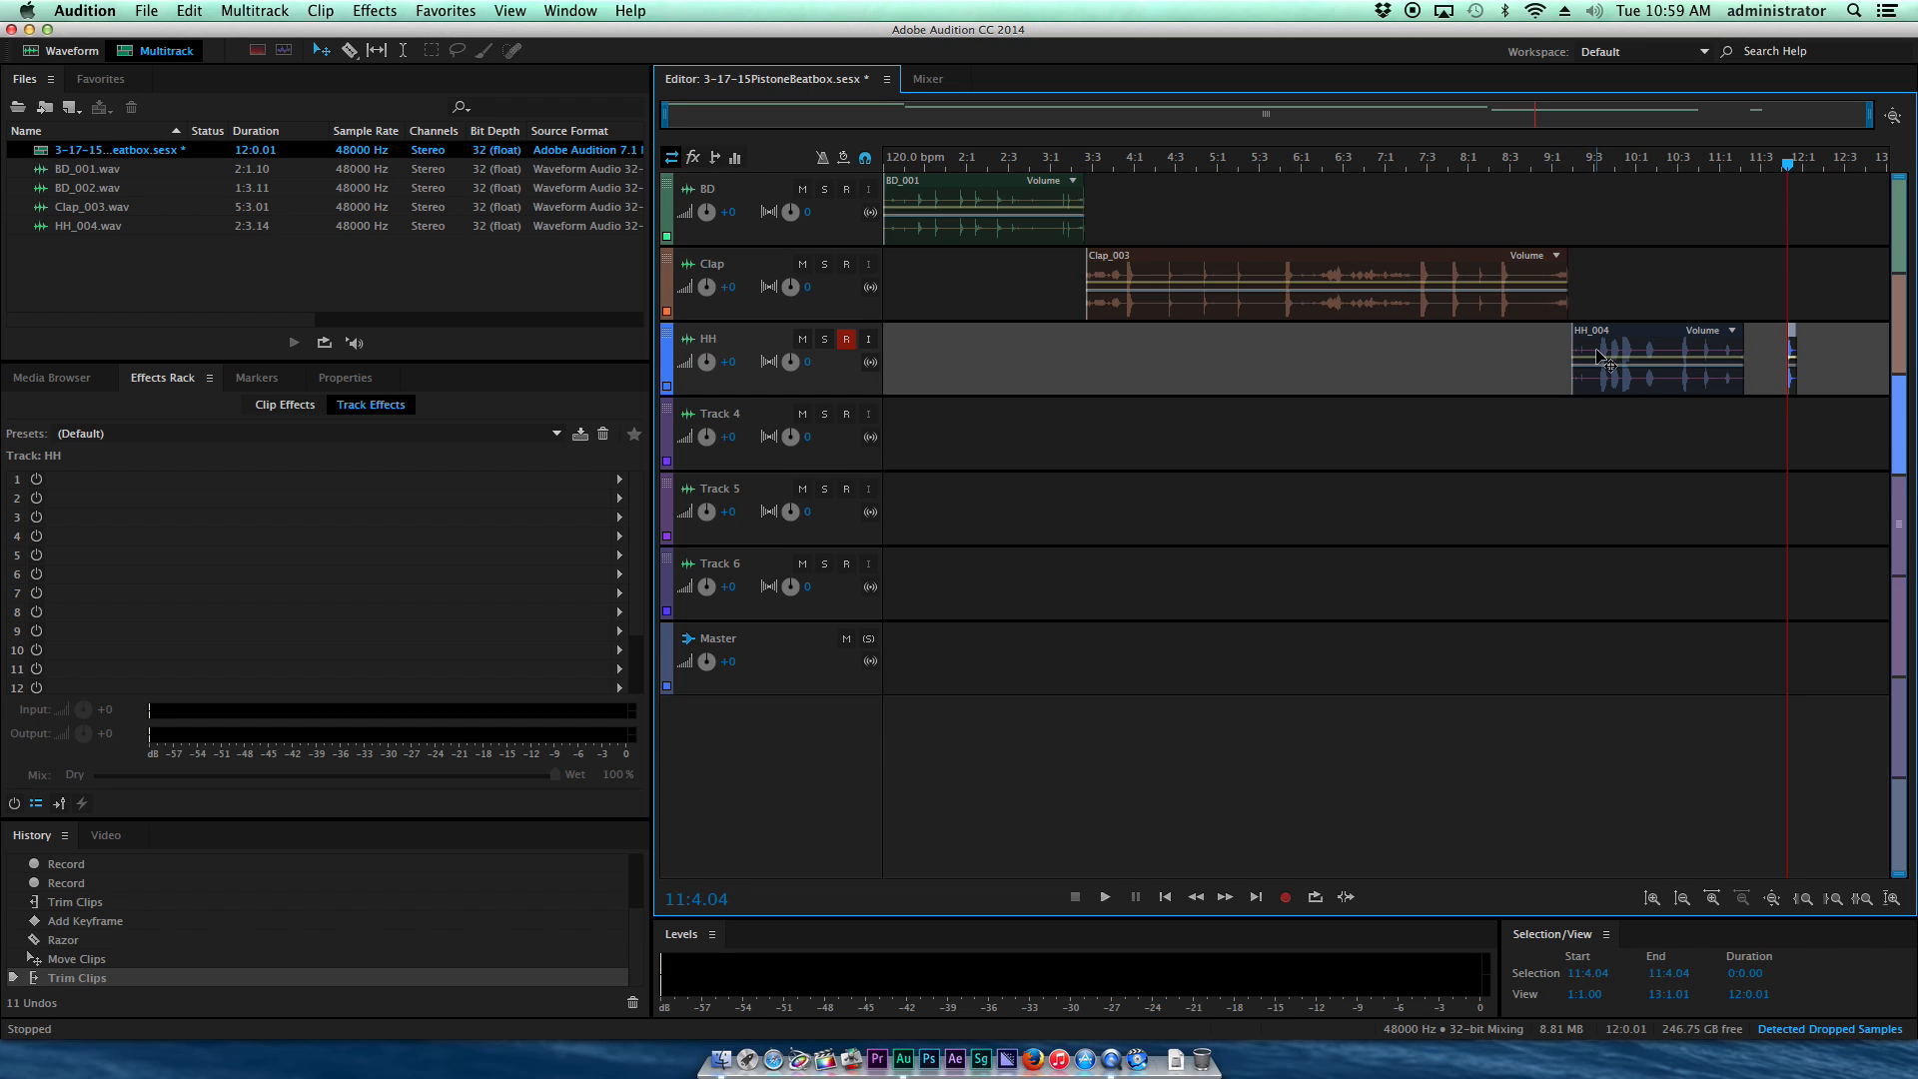
left_click(1648, 349)
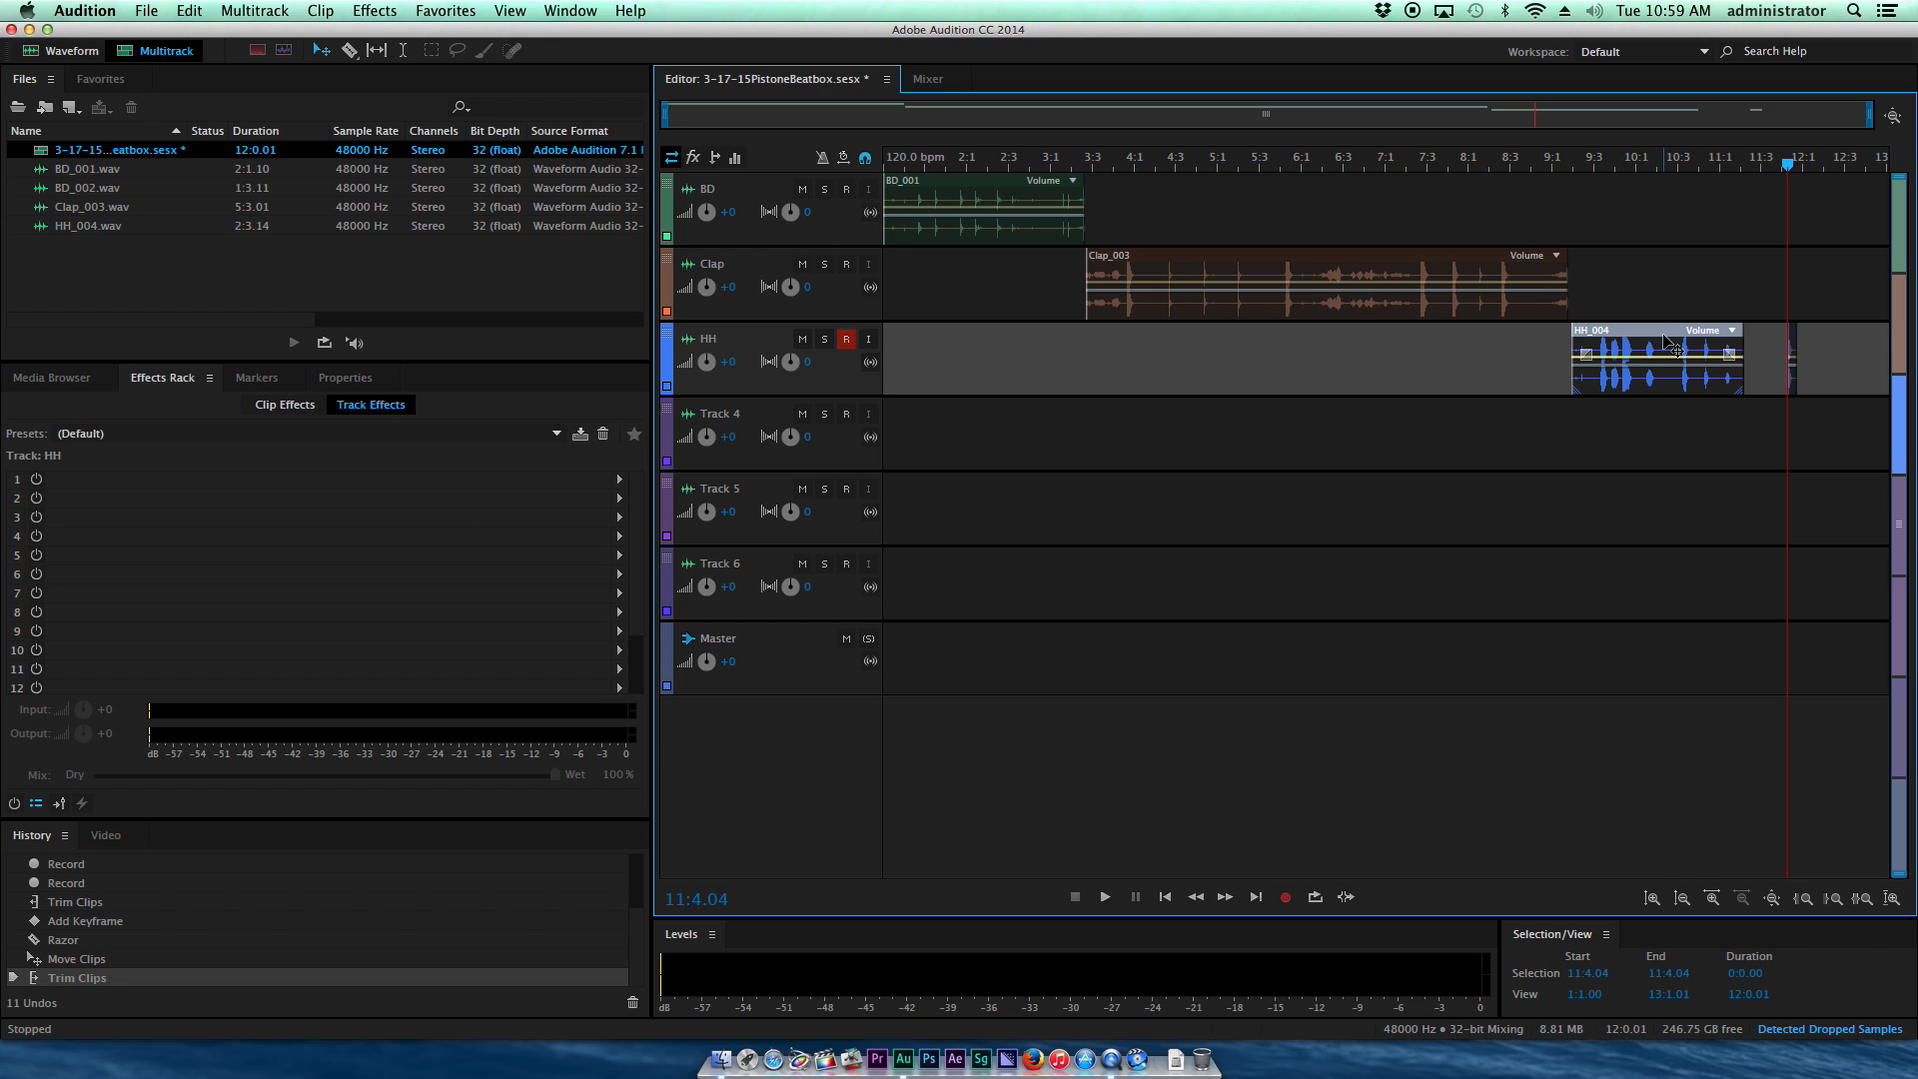
key("Delete")
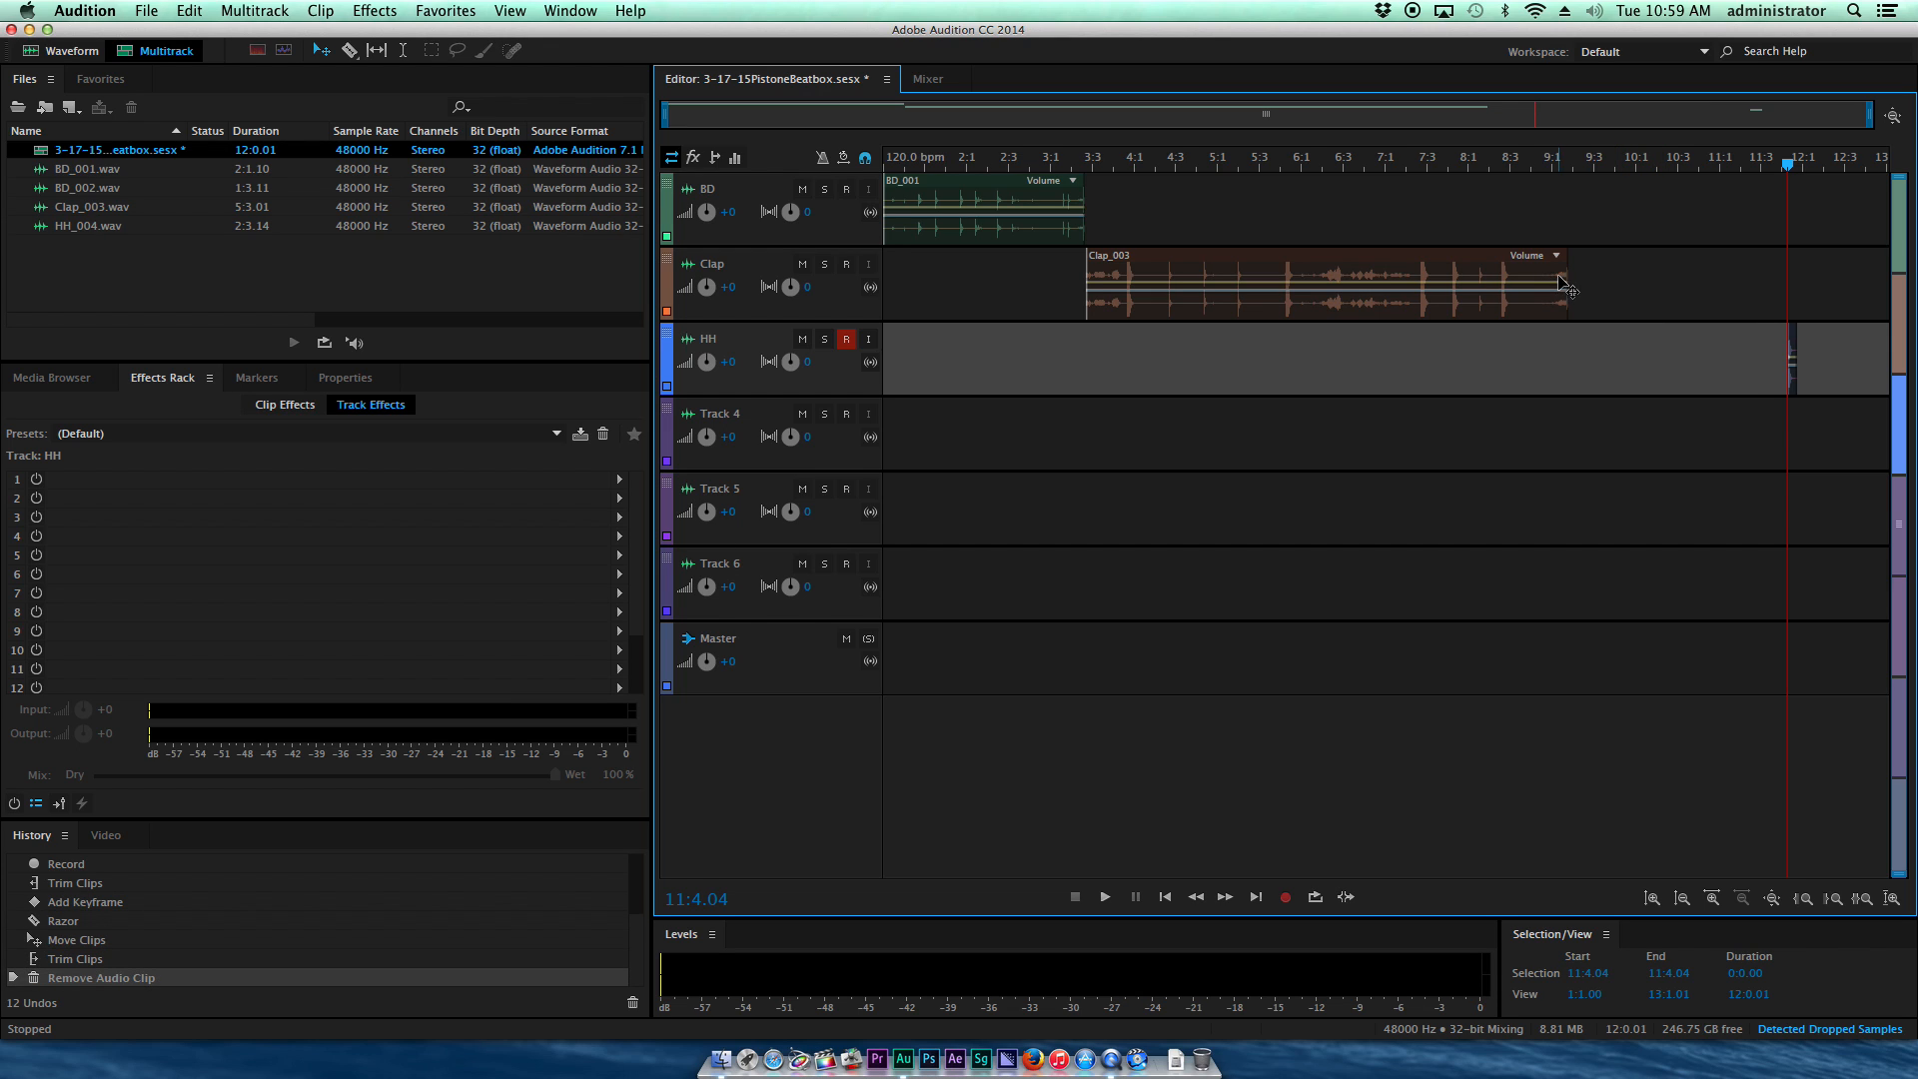
Step: Listen to the Clap recording from 5:4.01 and to the hit at 7:2.10
left_click_drag(1498, 164, 1283, 180)
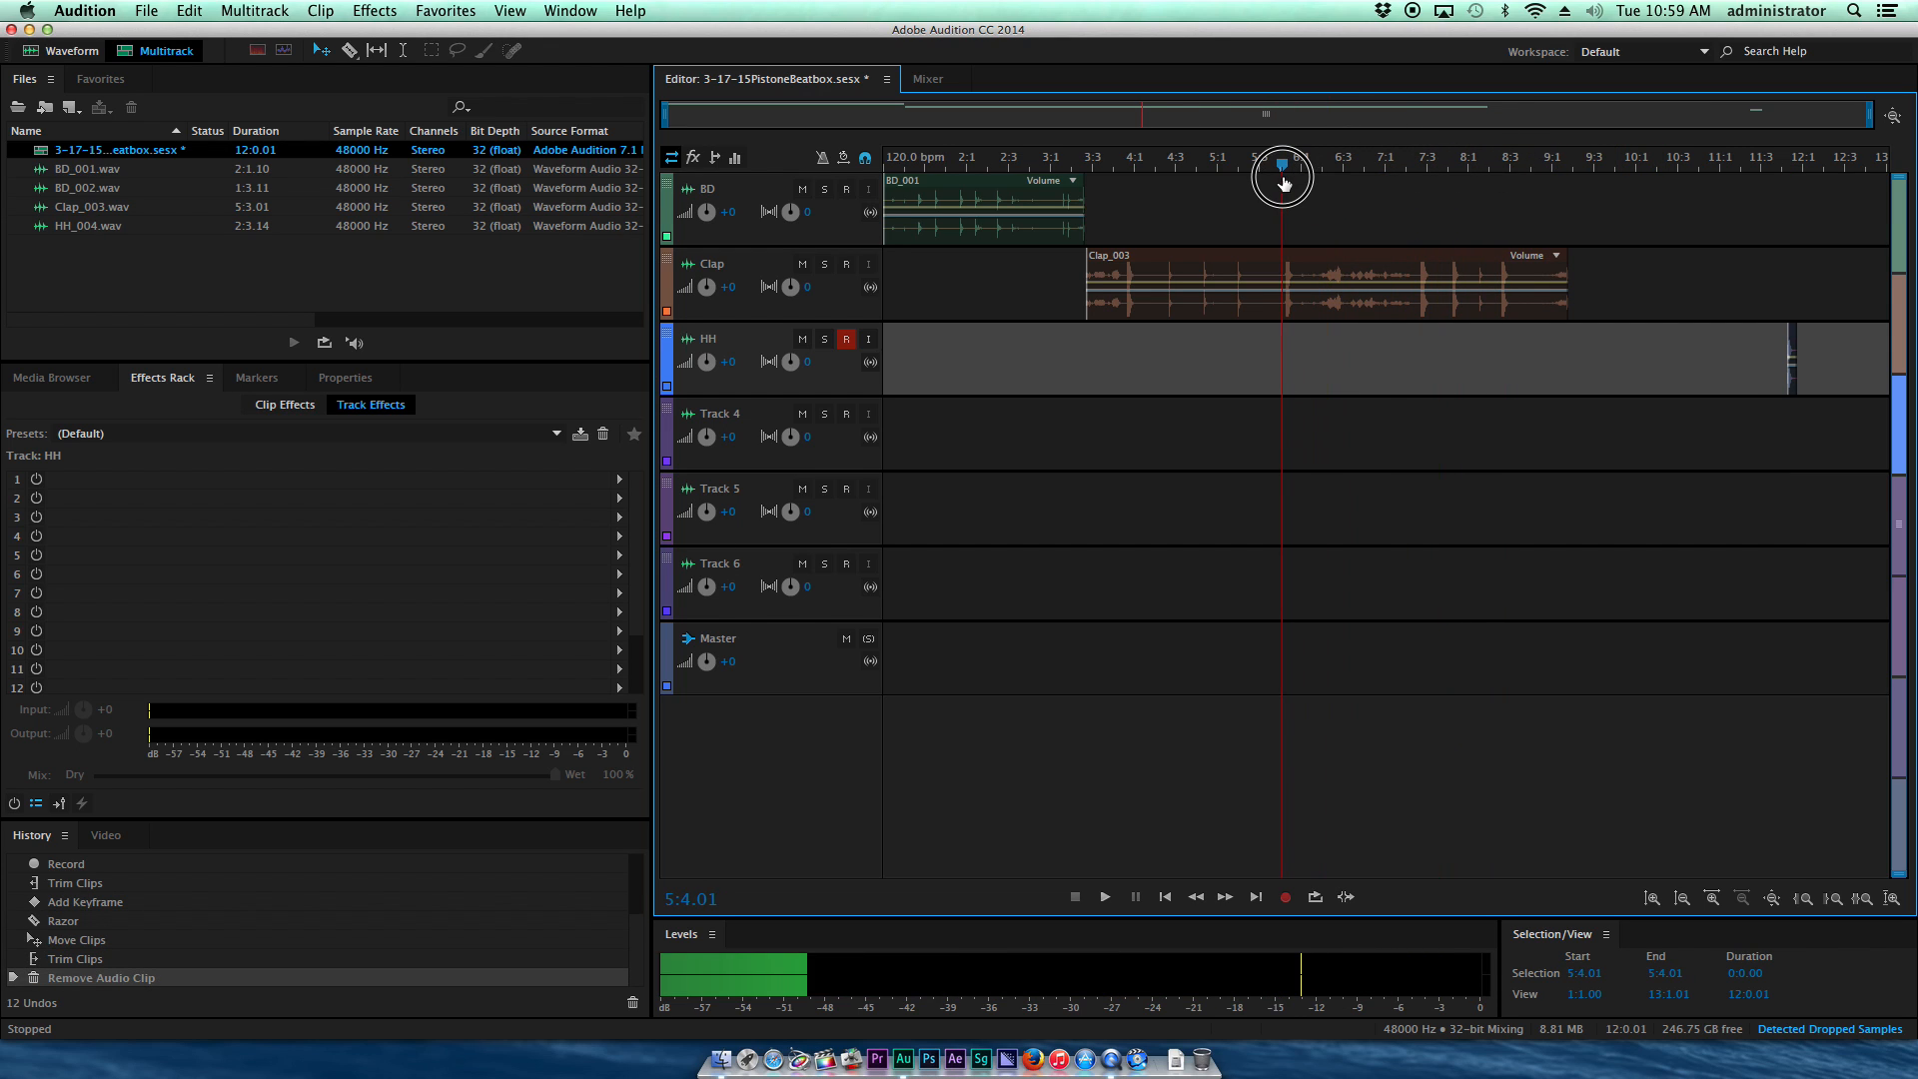
key("space")
left_click(1414, 172)
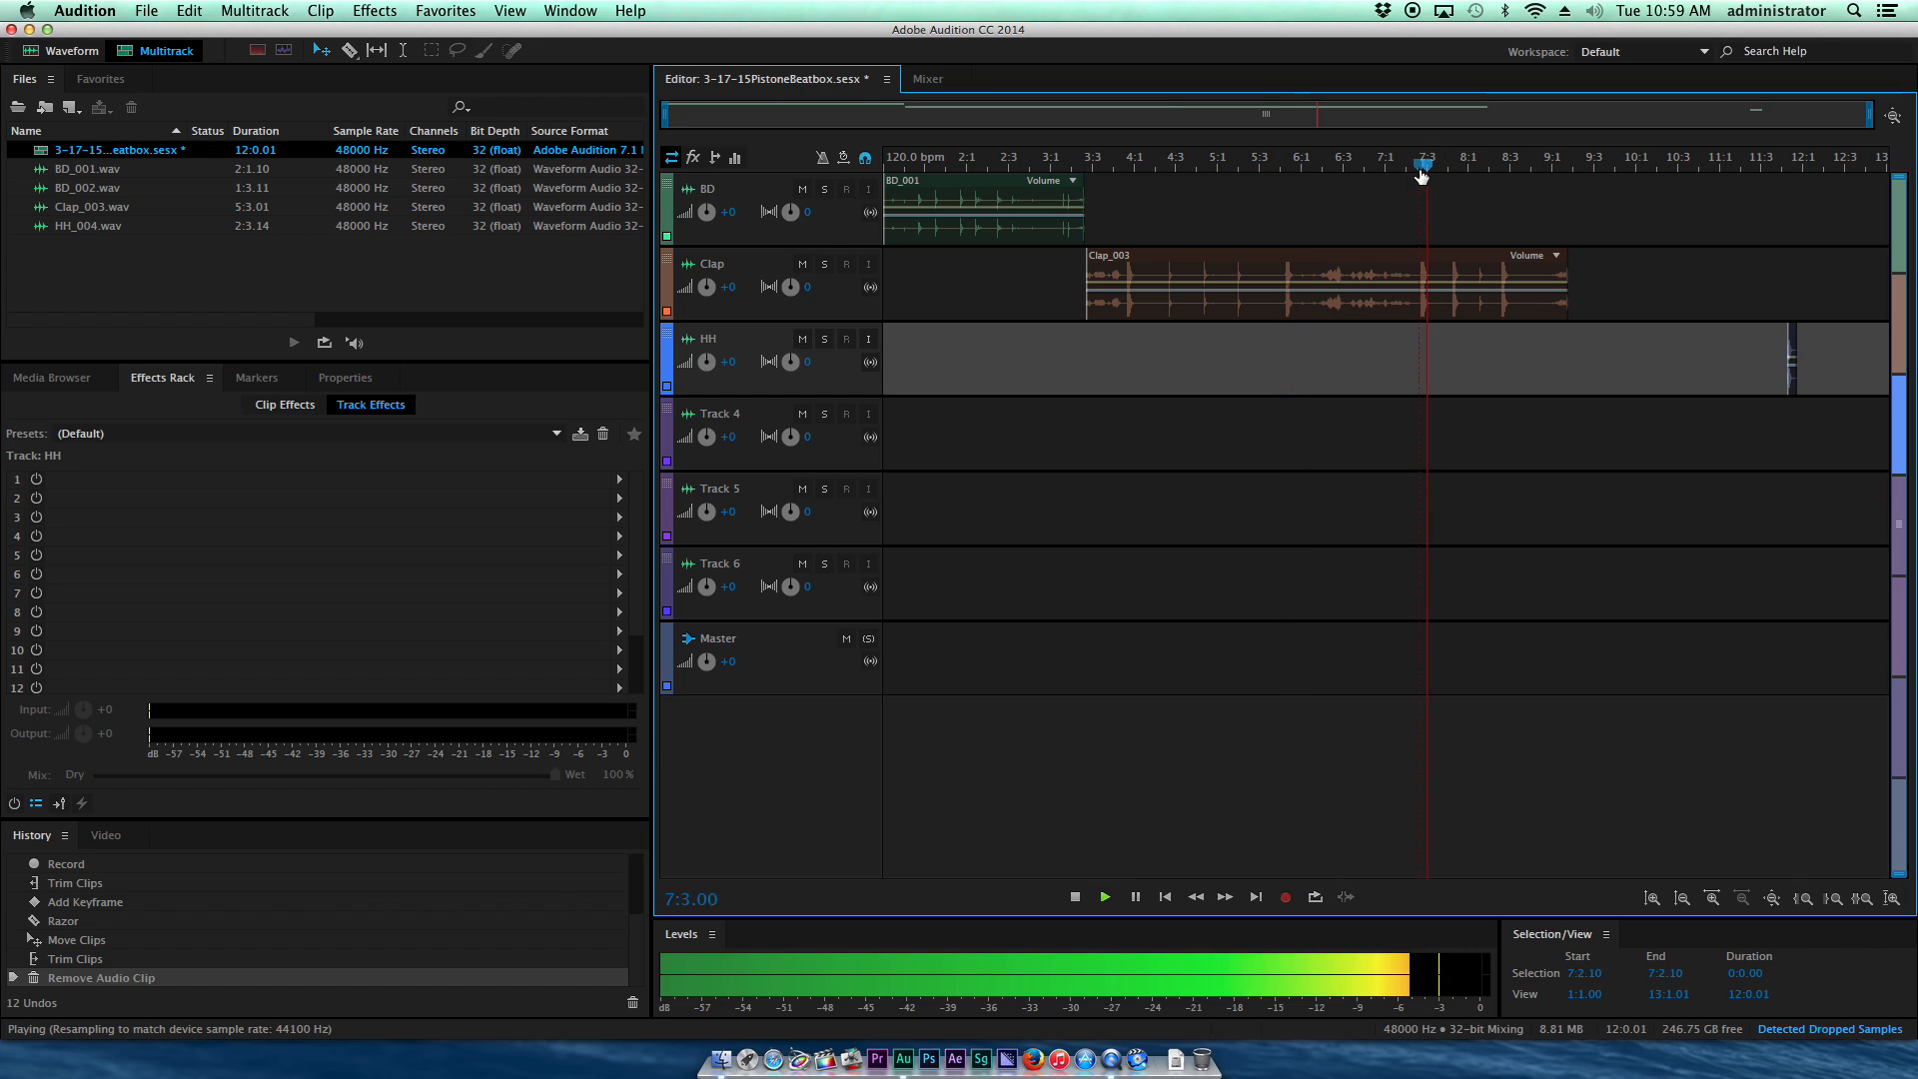
left_click(1422, 171)
left_click(1418, 168)
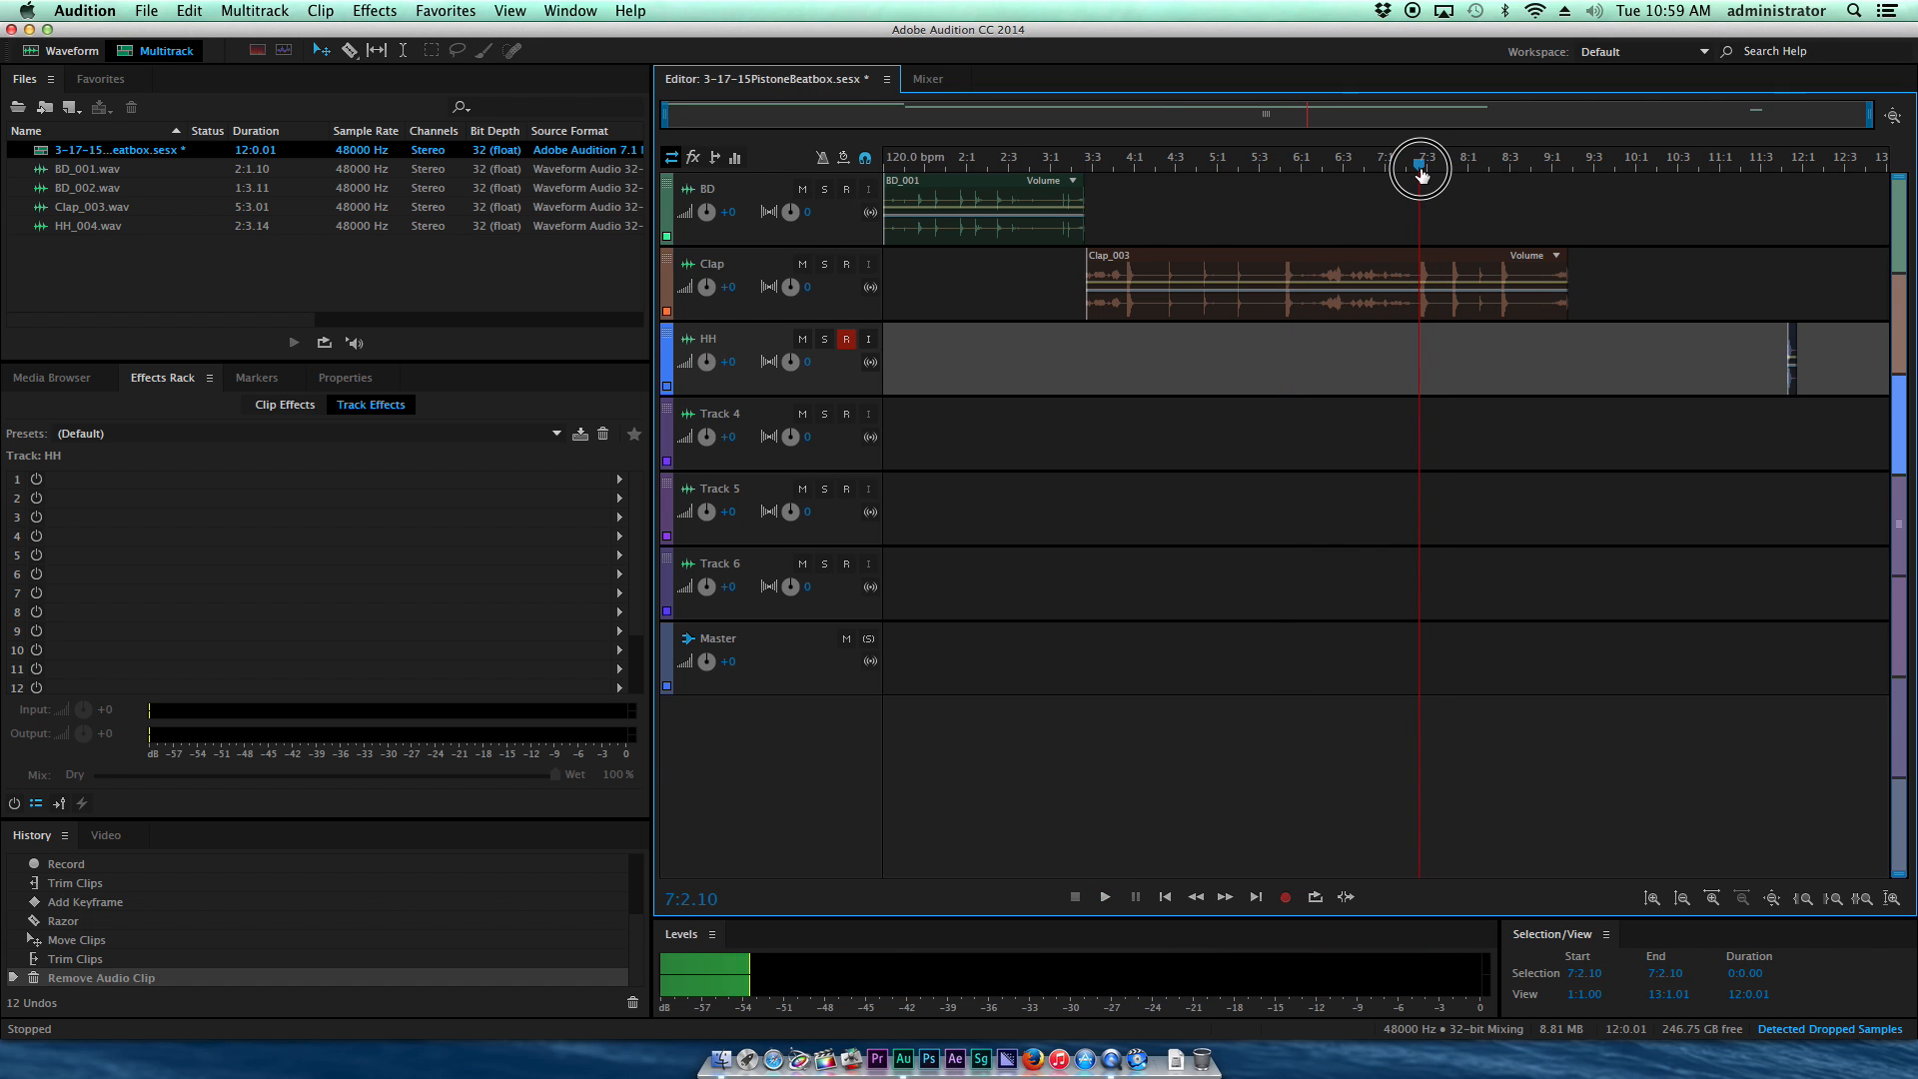
Step: Trim both ends of the Clap_003 clip to a single hit, starting at about 7:2.12 and ending at about 7:3.00
left_click_drag(1088, 289, 1419, 304)
left_click_drag(1565, 305, 1427, 300)
scroll(1426, 301, "up", 5)
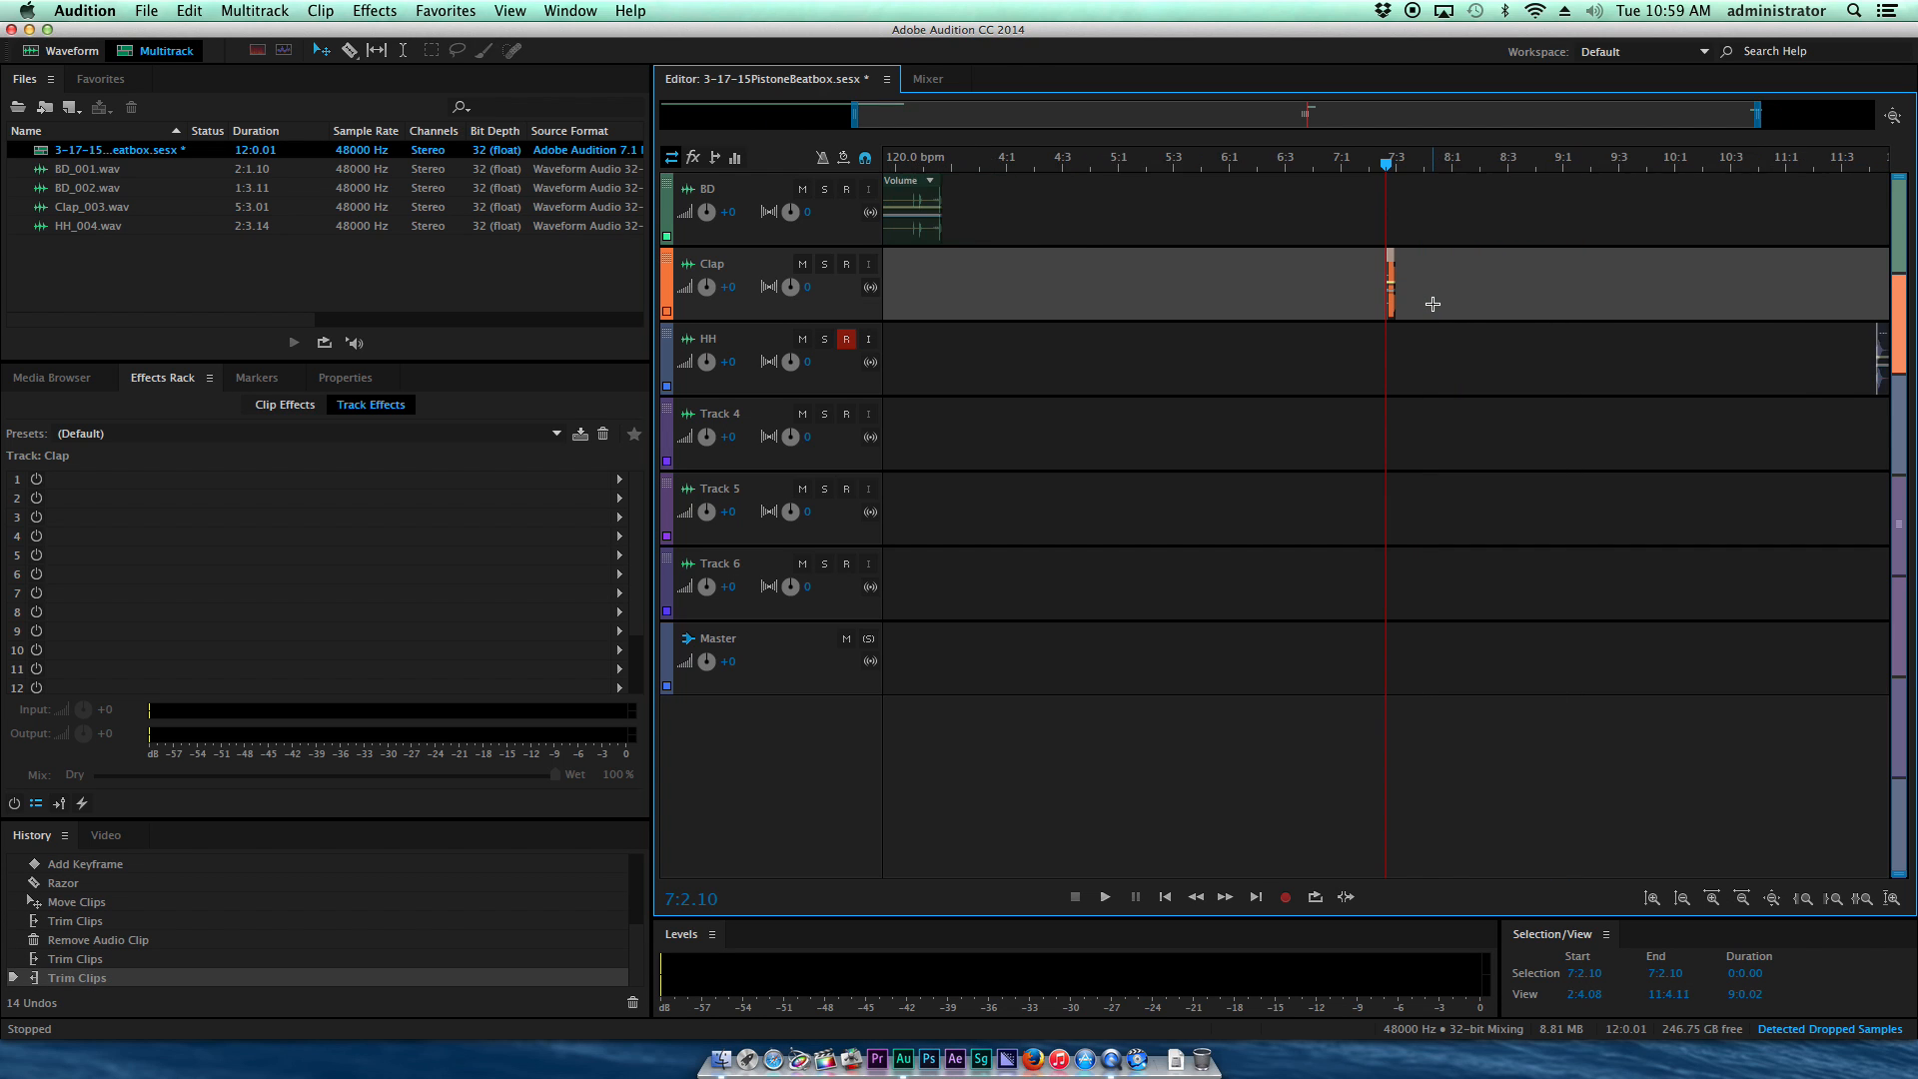
scroll(1413, 307, "up", 10)
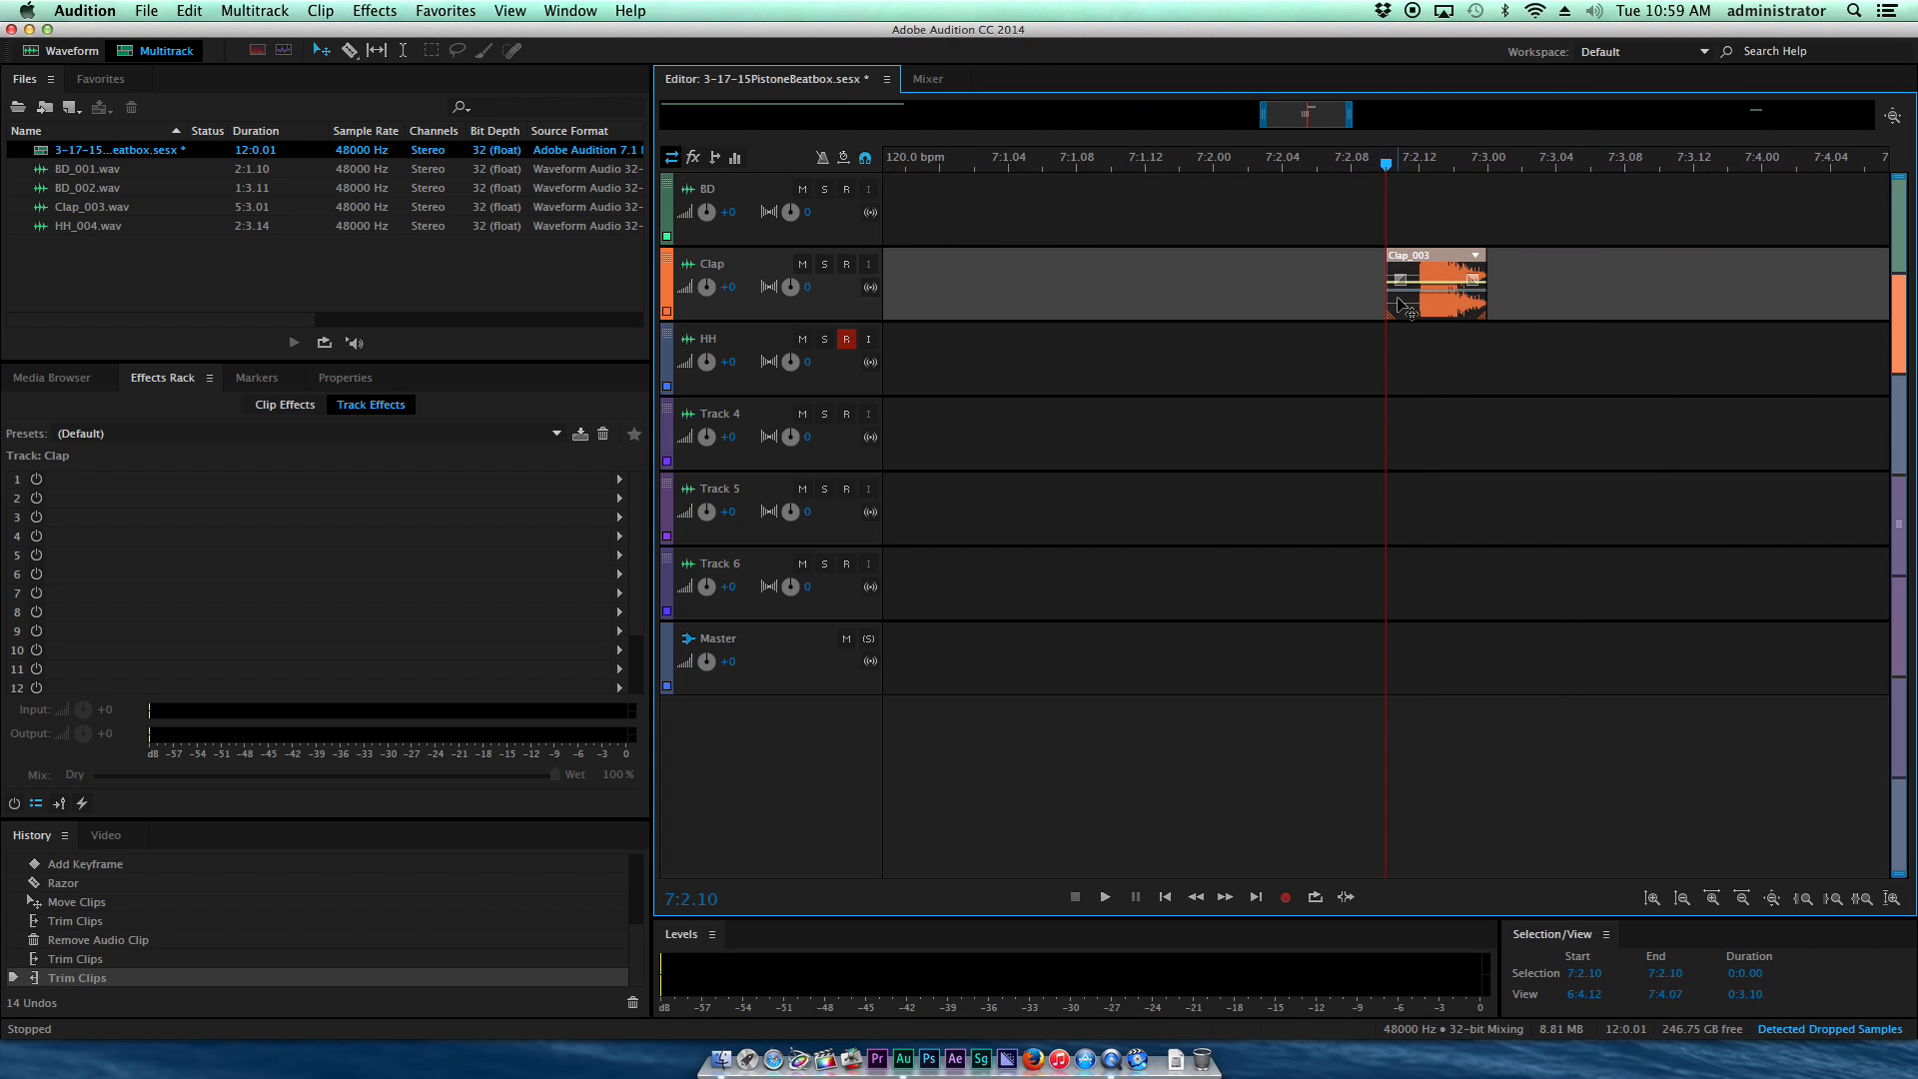
scroll(1431, 301, "up", 3)
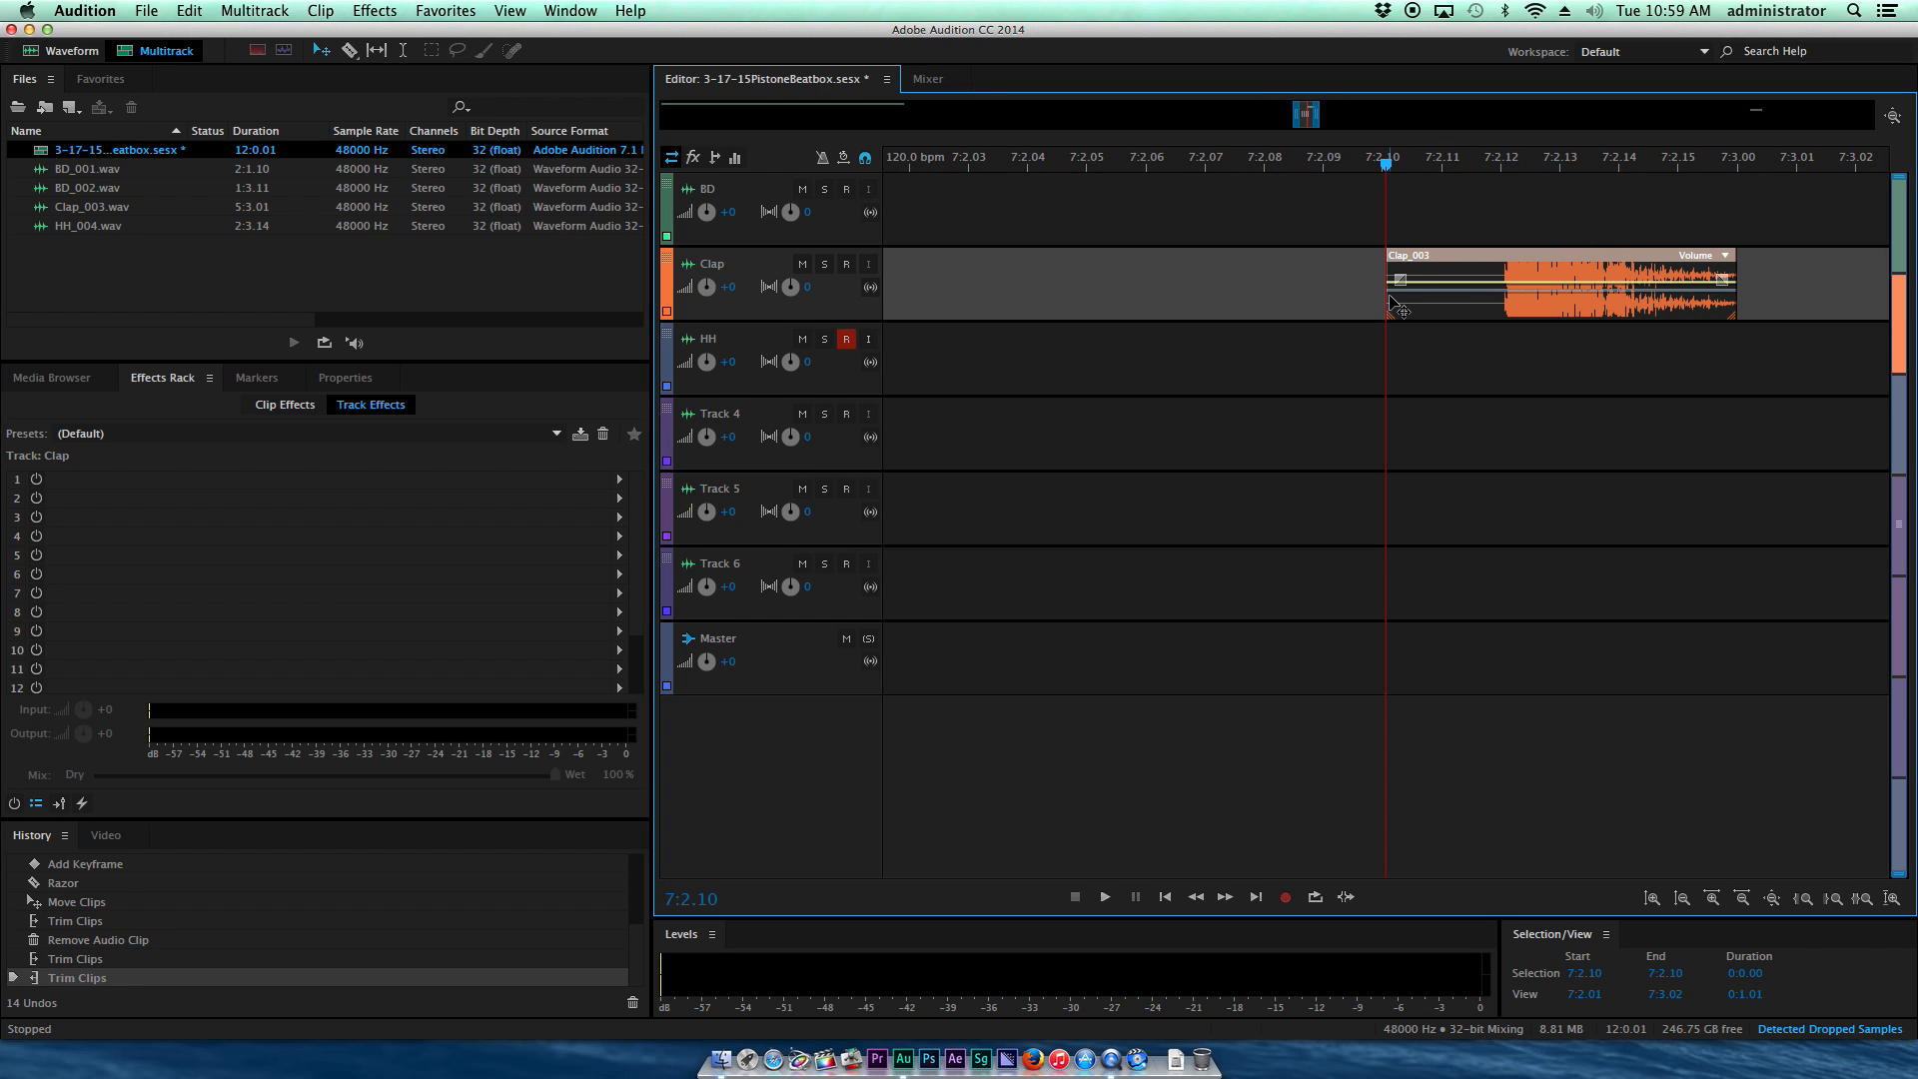
left_click_drag(1391, 300, 1500, 308)
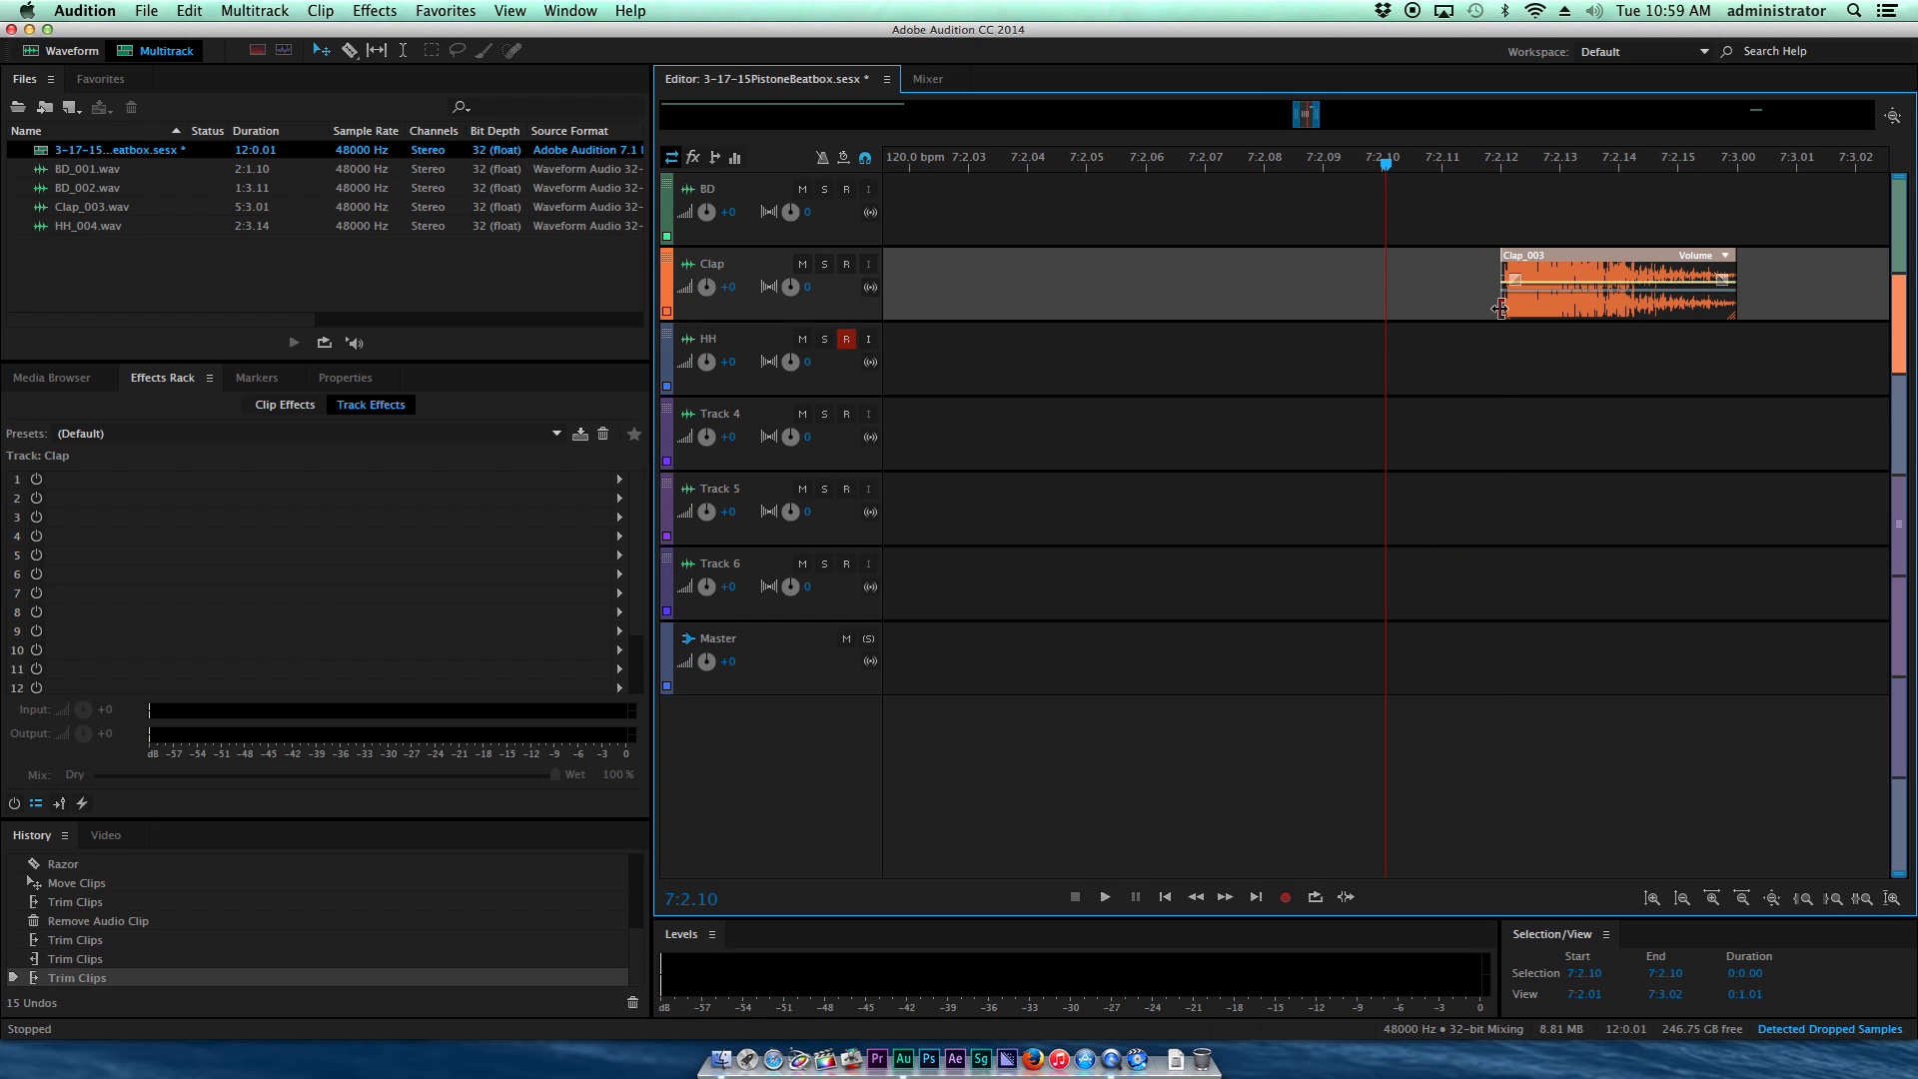
Step: Place the playhead at the clap's exact onset just past 7:2.12 and trim the clip's start to it
scroll(1625, 186, "up", 4)
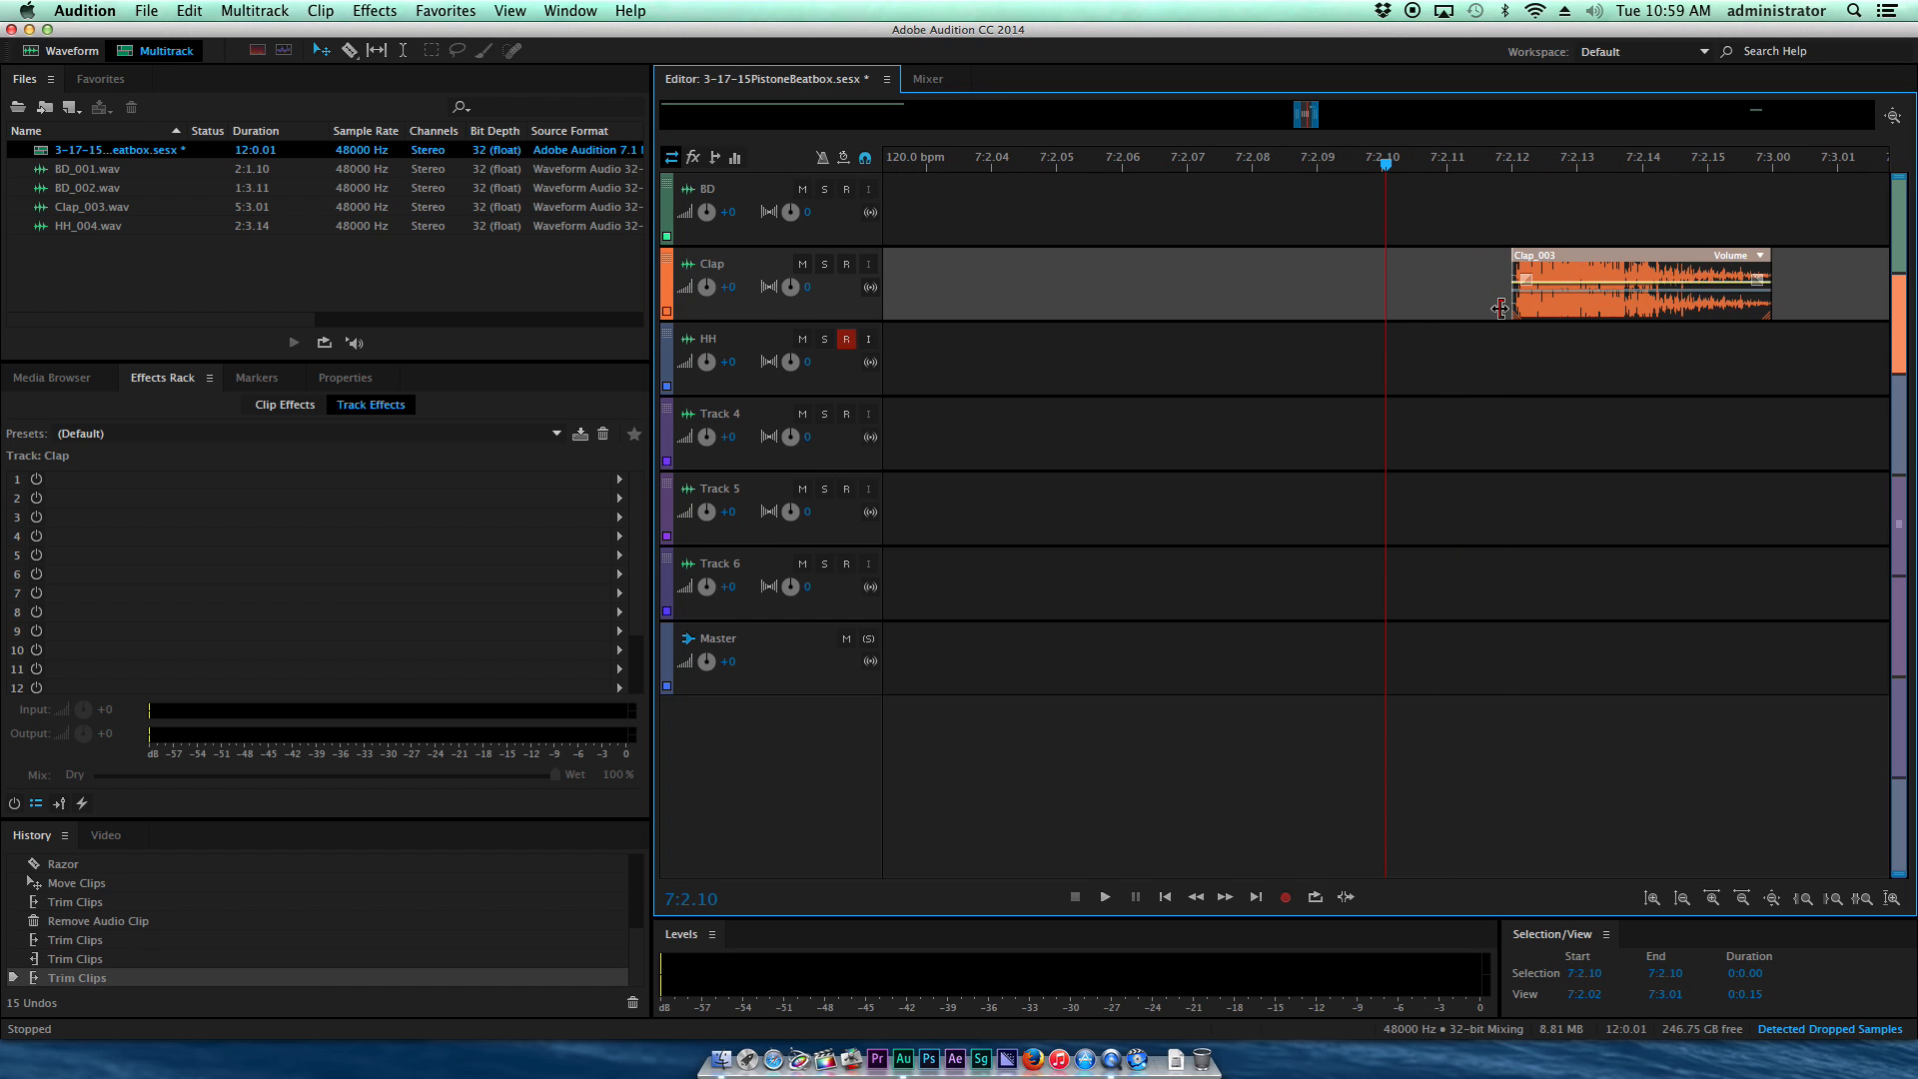
left_click(1641, 165)
scroll(1641, 165, "up", 3)
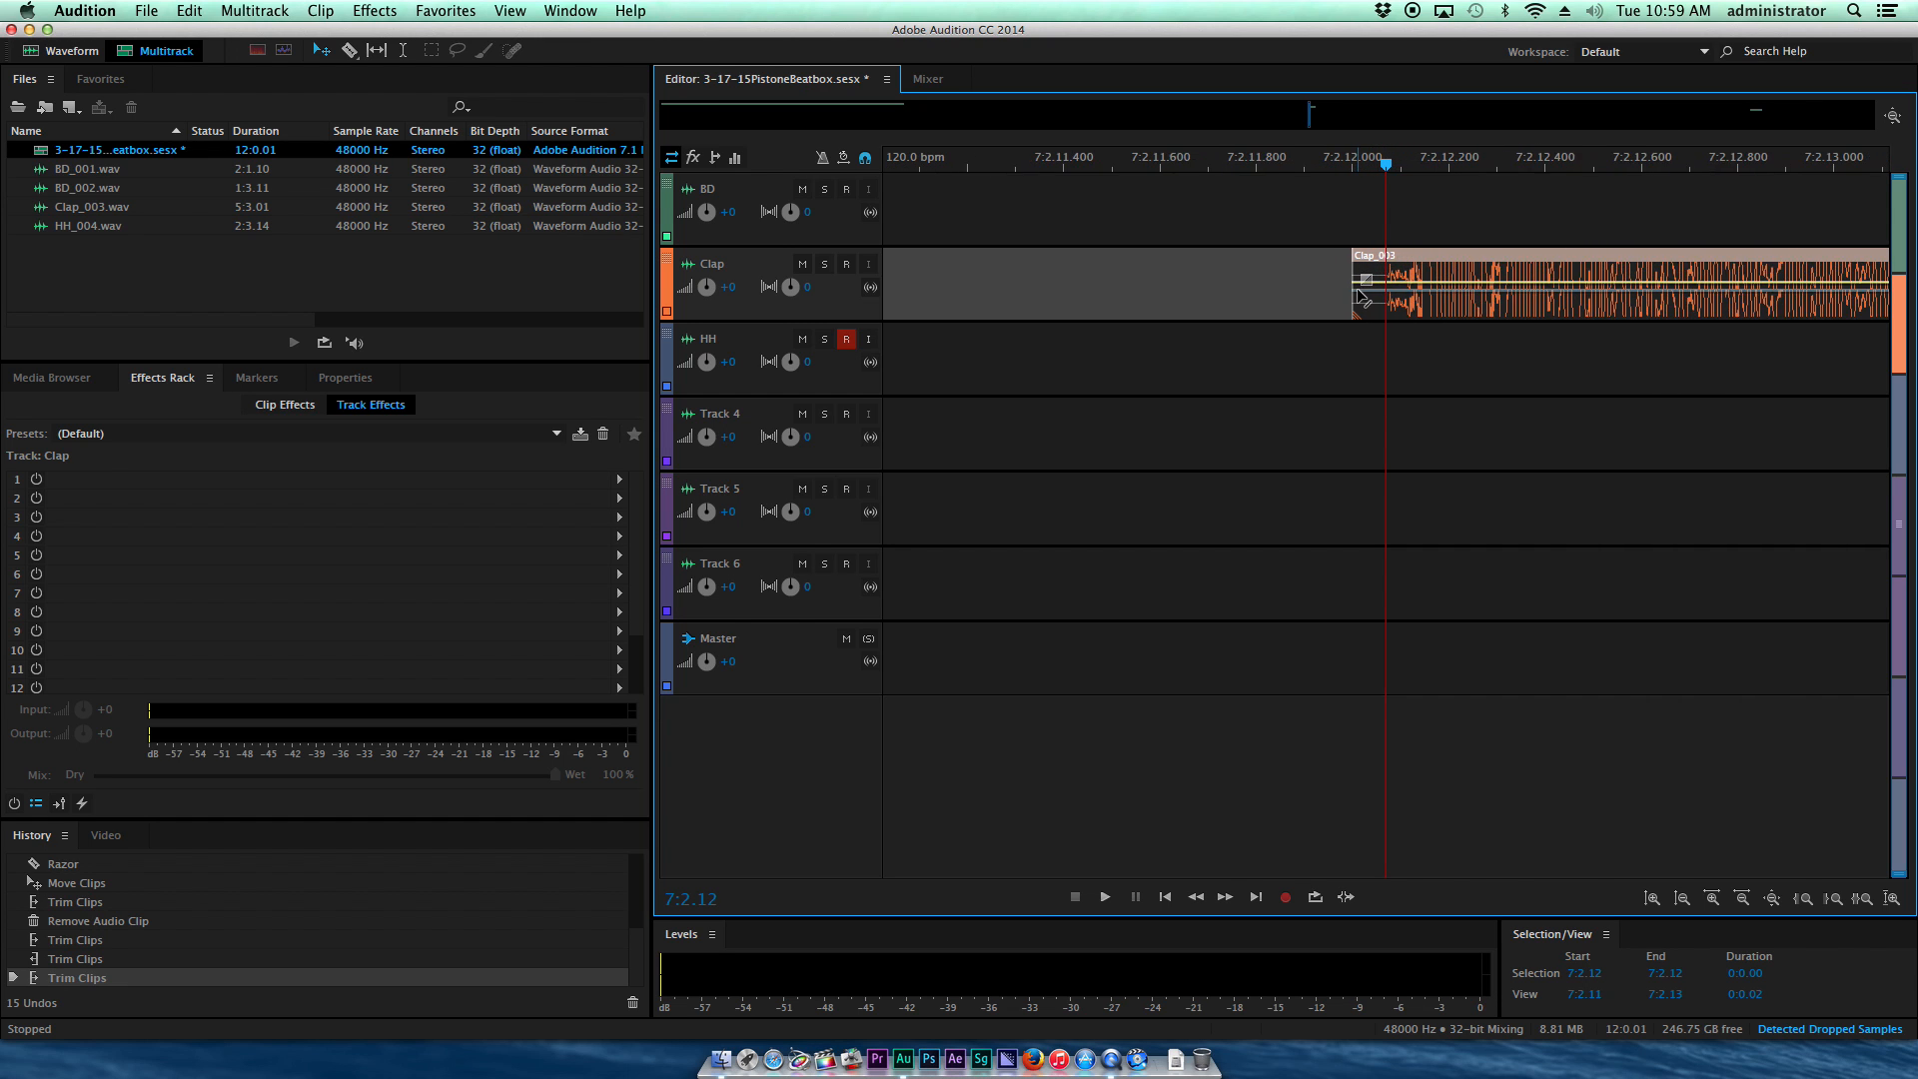
scroll(1359, 296, "up", 2)
left_click(1350, 306)
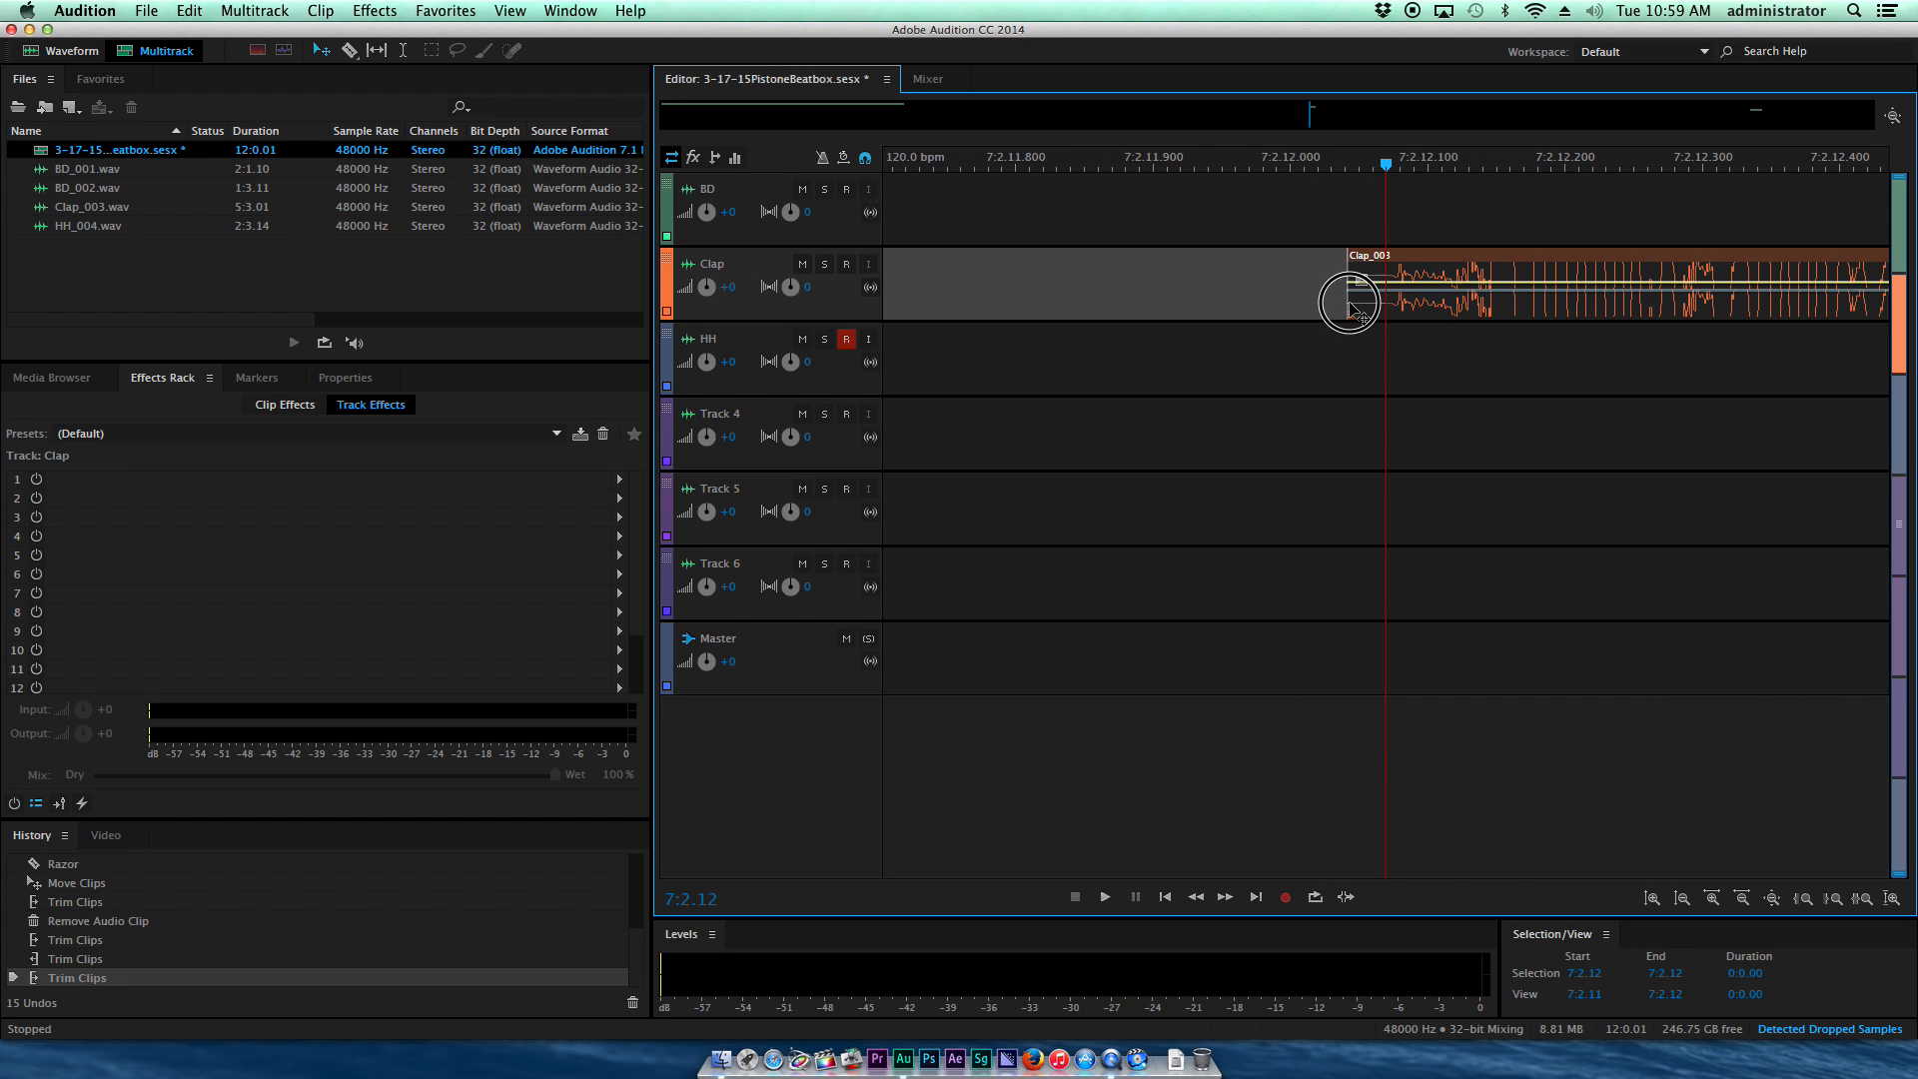
left_click_drag(1354, 310, 1387, 307)
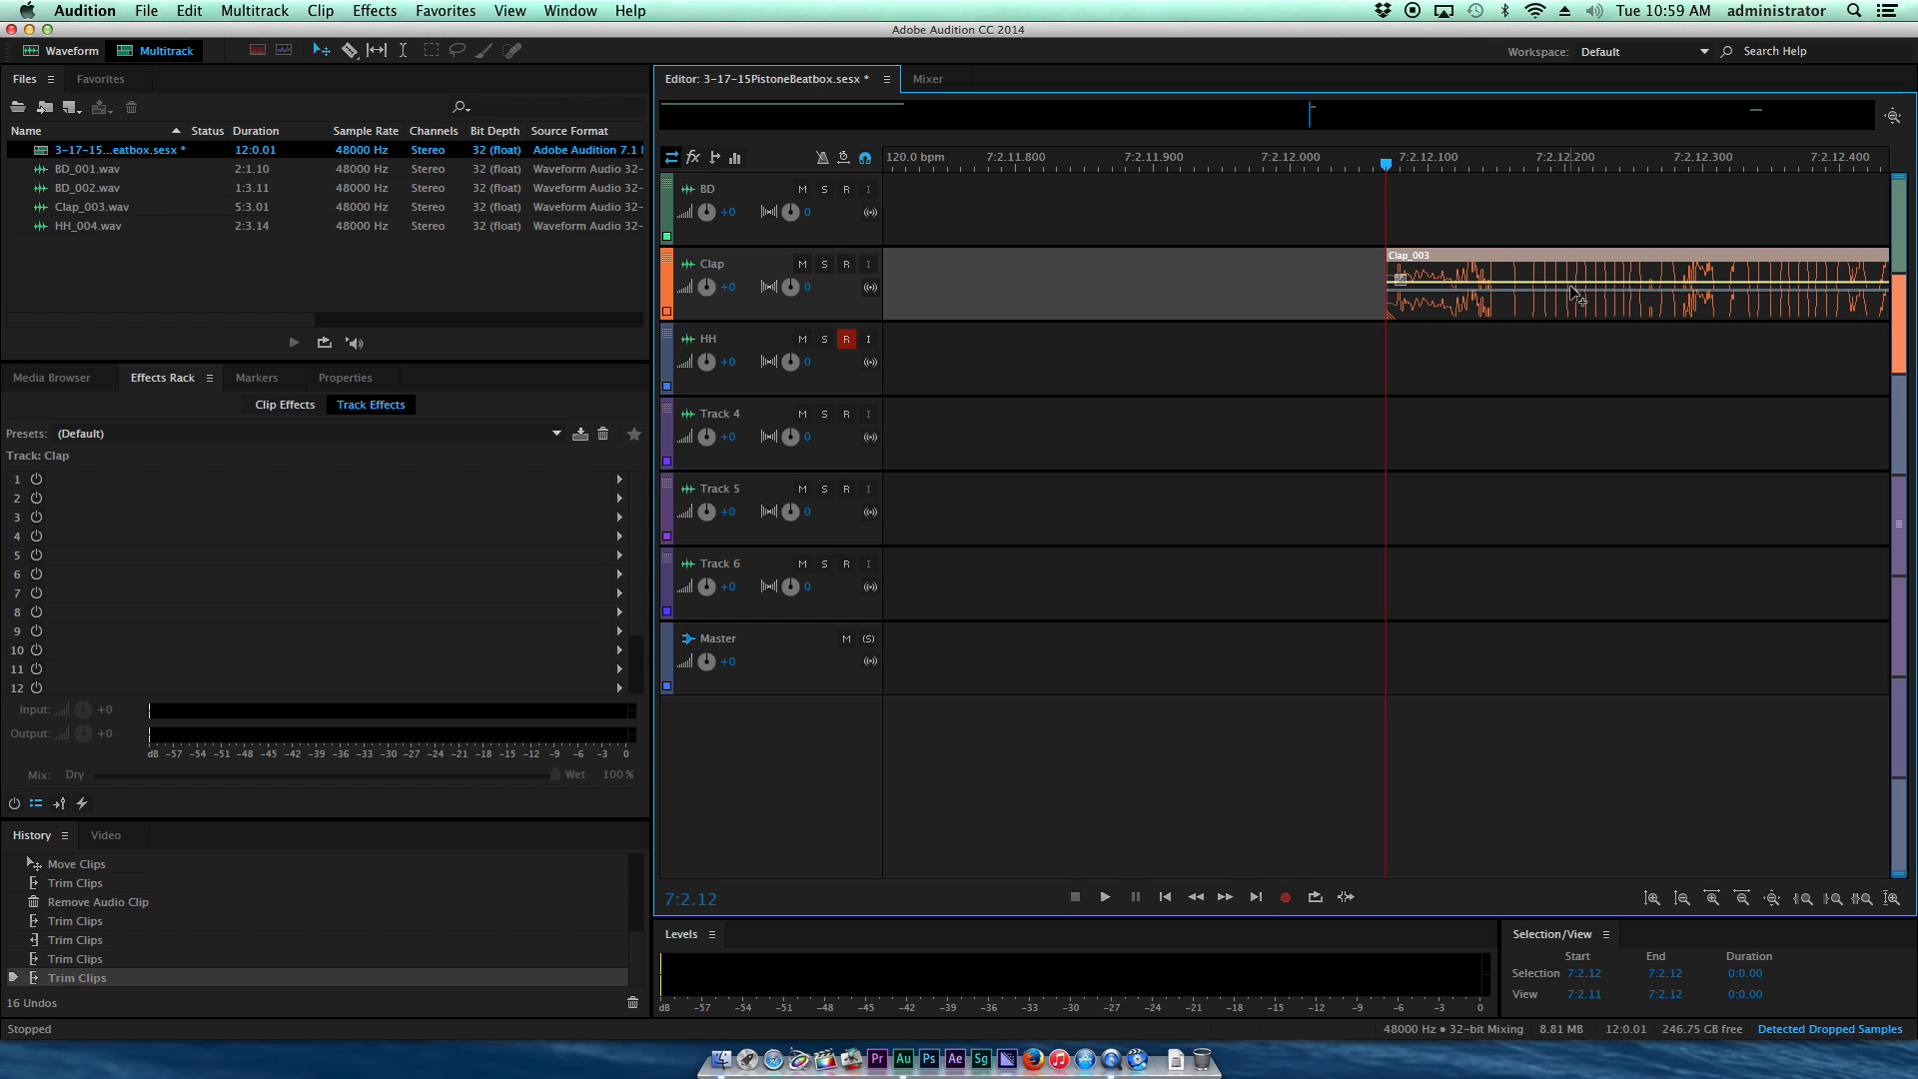
Step: Select the BD_001 clip and listen to its bass drum hits from 1:2.03
key("backslash")
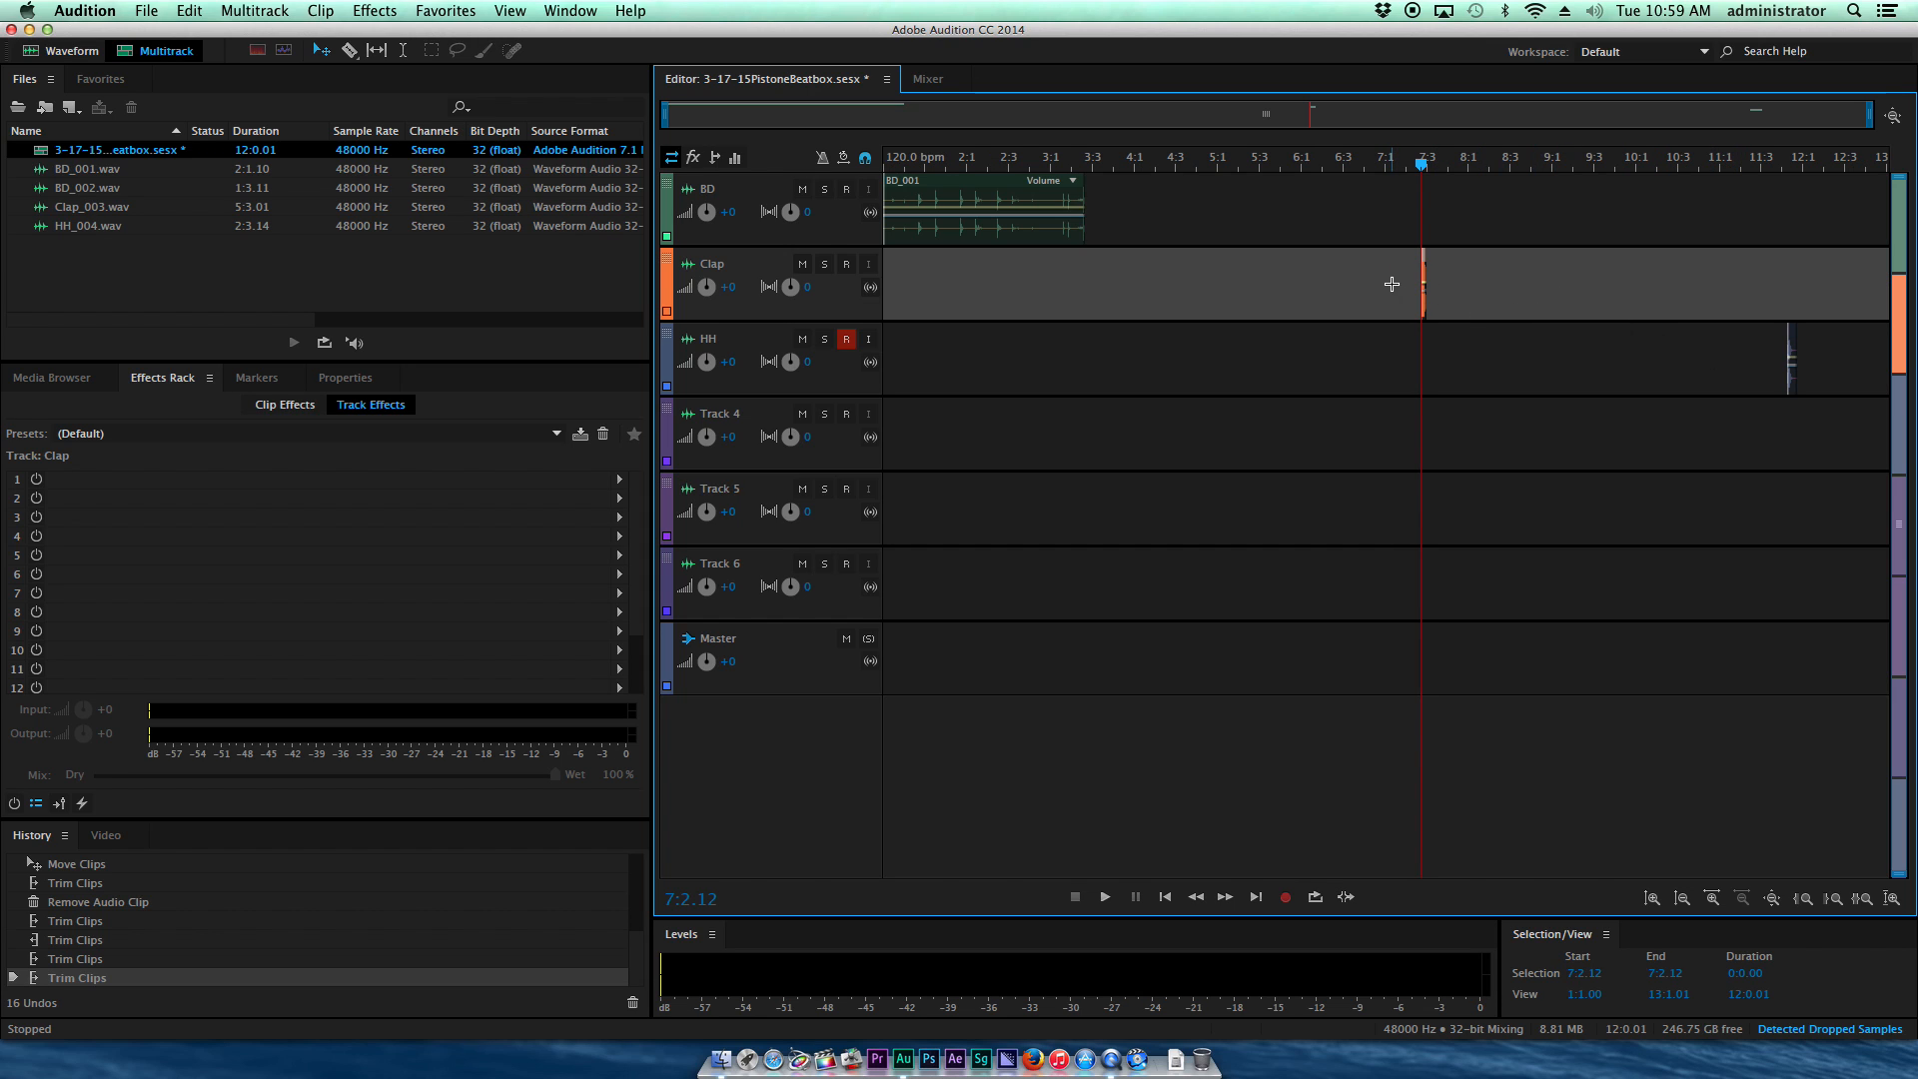
left_click(924, 187)
left_click(921, 163)
key("space")
left_click(908, 163)
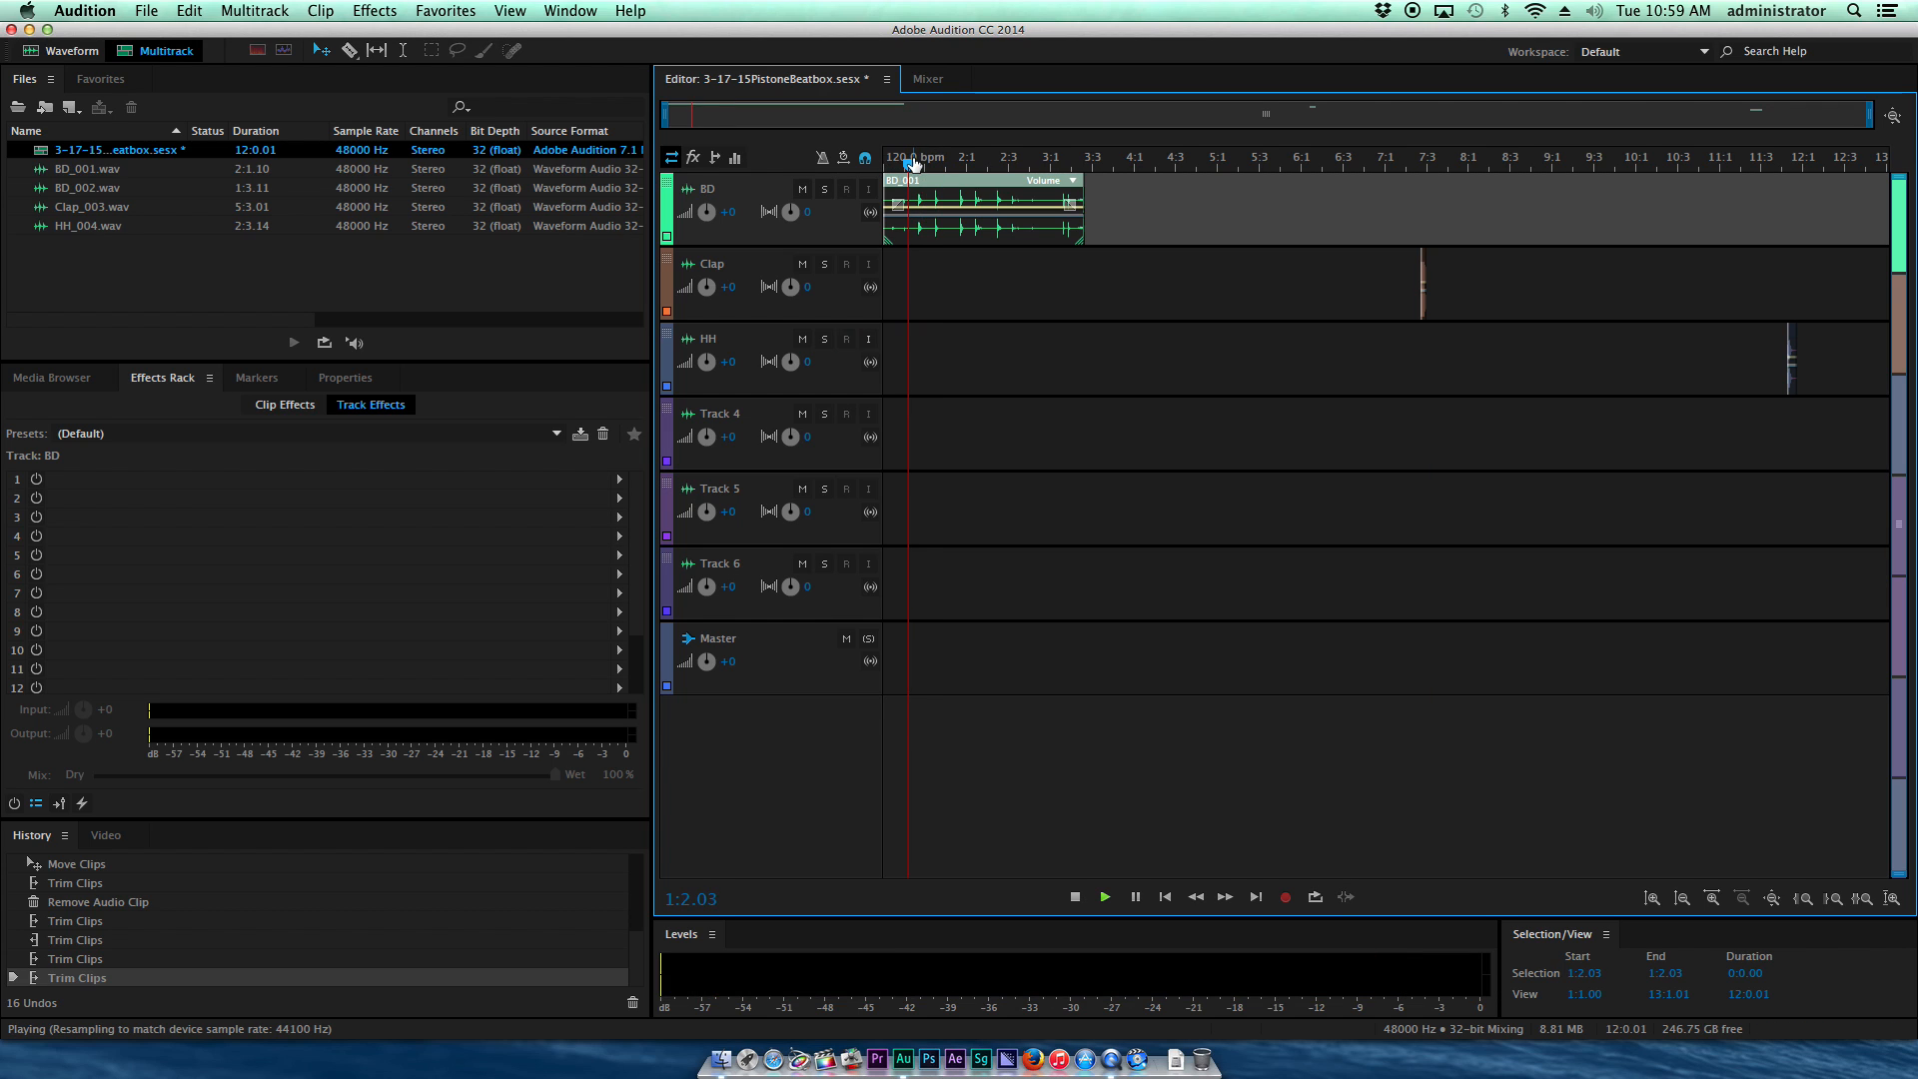
left_click(913, 163)
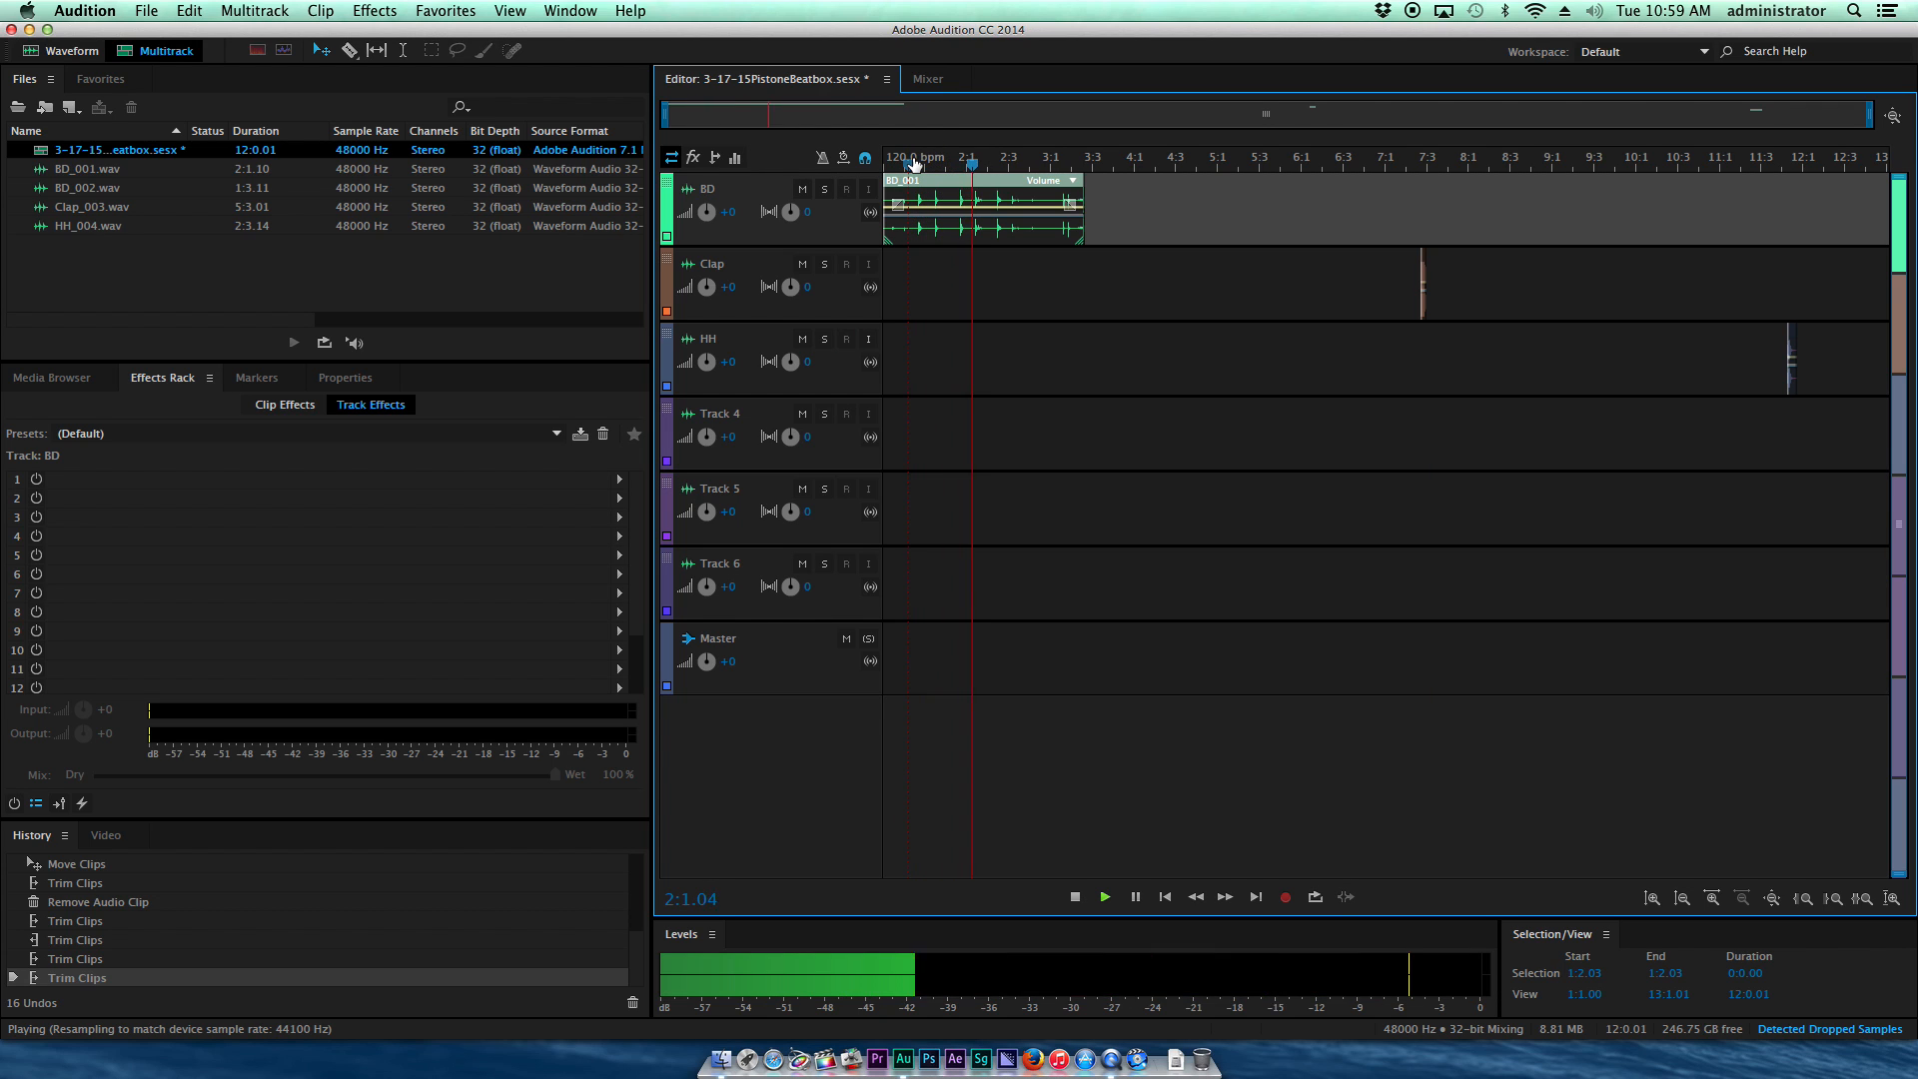
key("space")
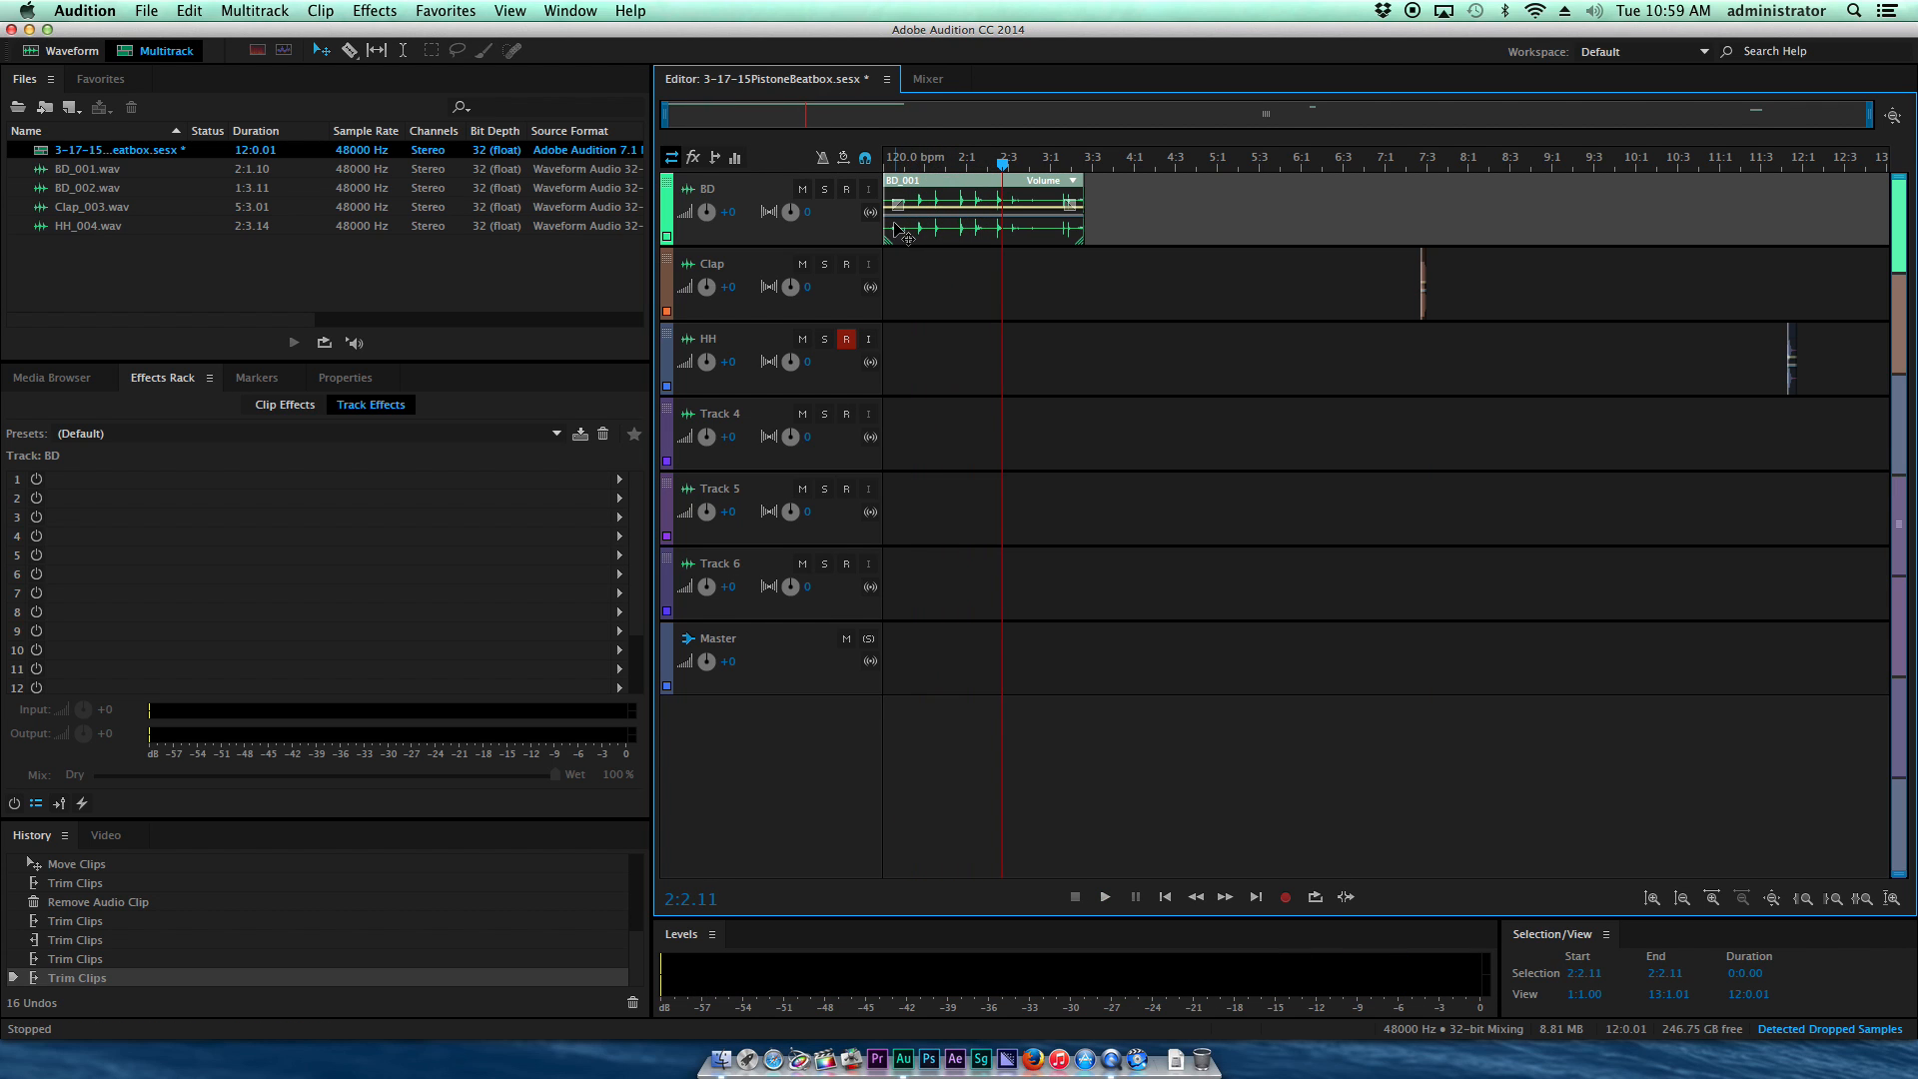
Step: Trim both ends of the BD_001 clip to the single hit just before 2:1, and raise the system volume
left_click_drag(888, 222, 959, 213)
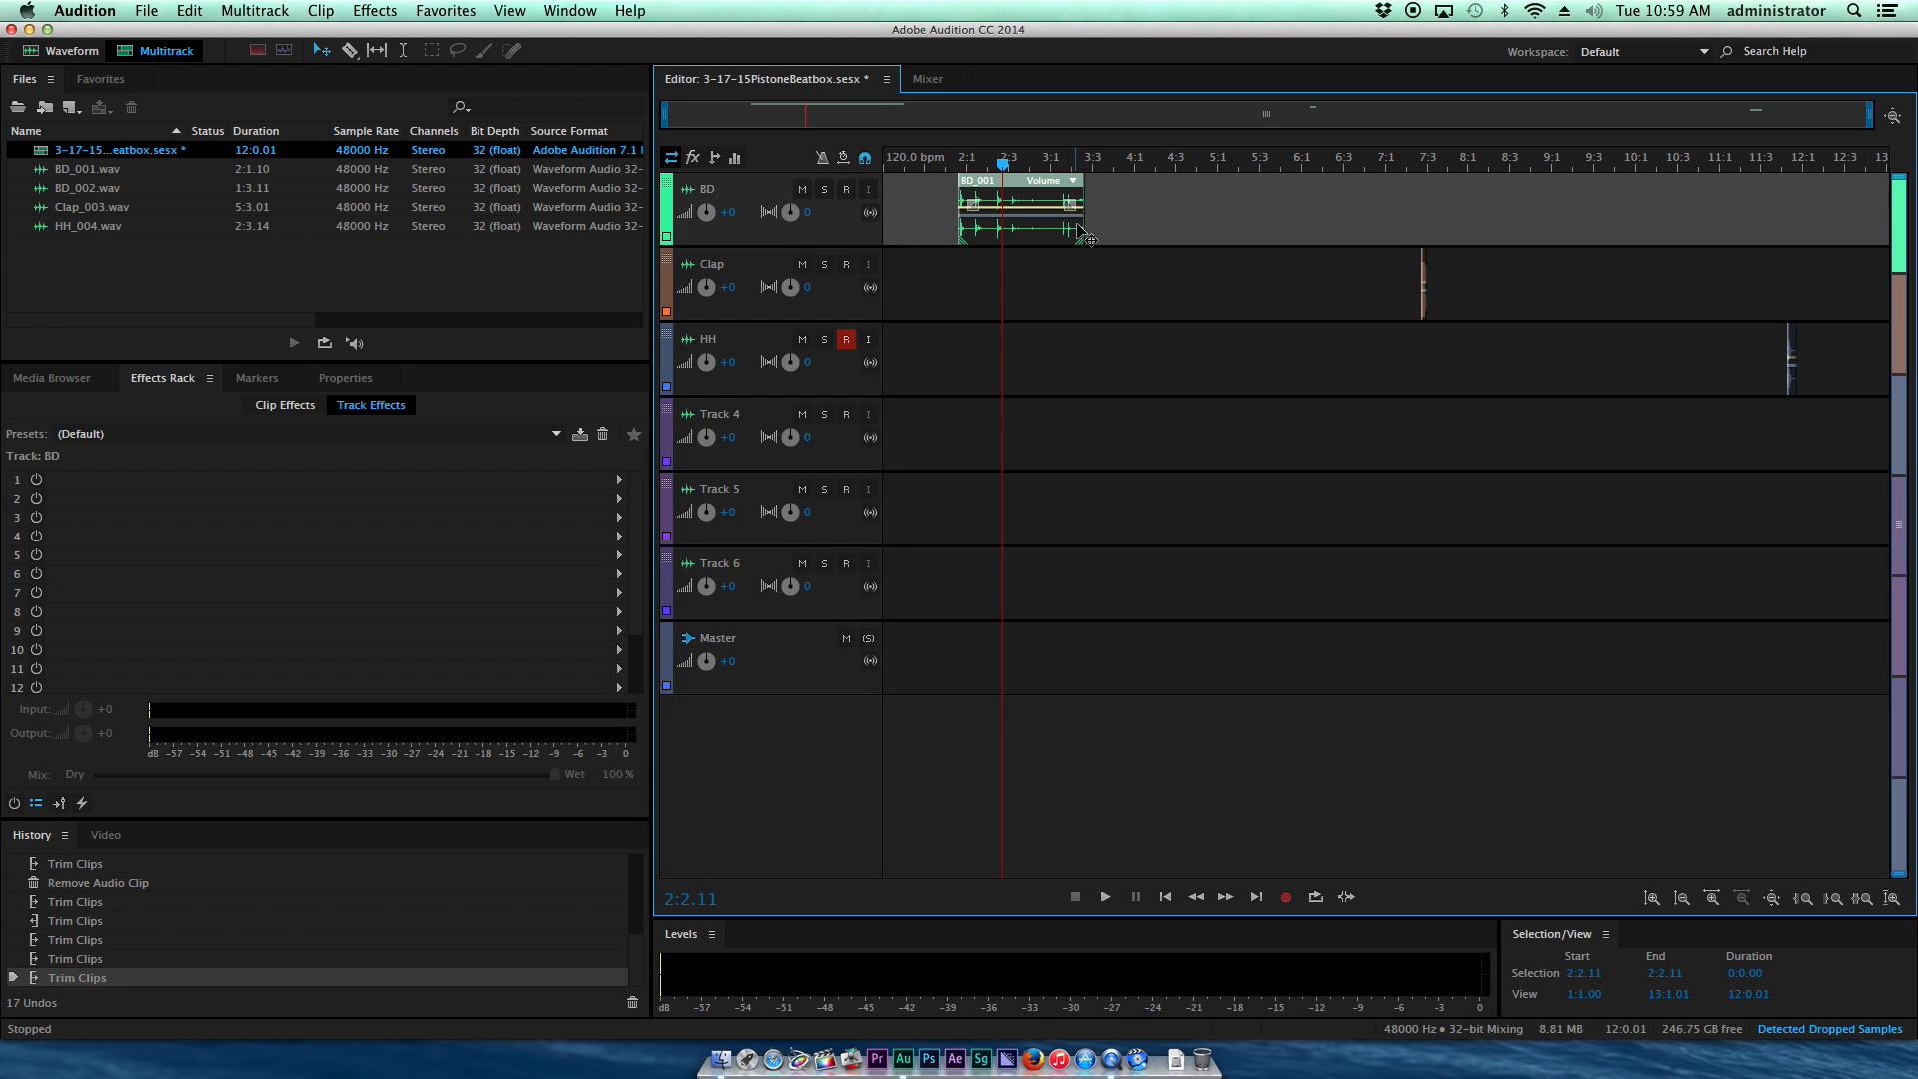
left_click_drag(1083, 230, 965, 226)
key("XF86AudioRaiseVolume")
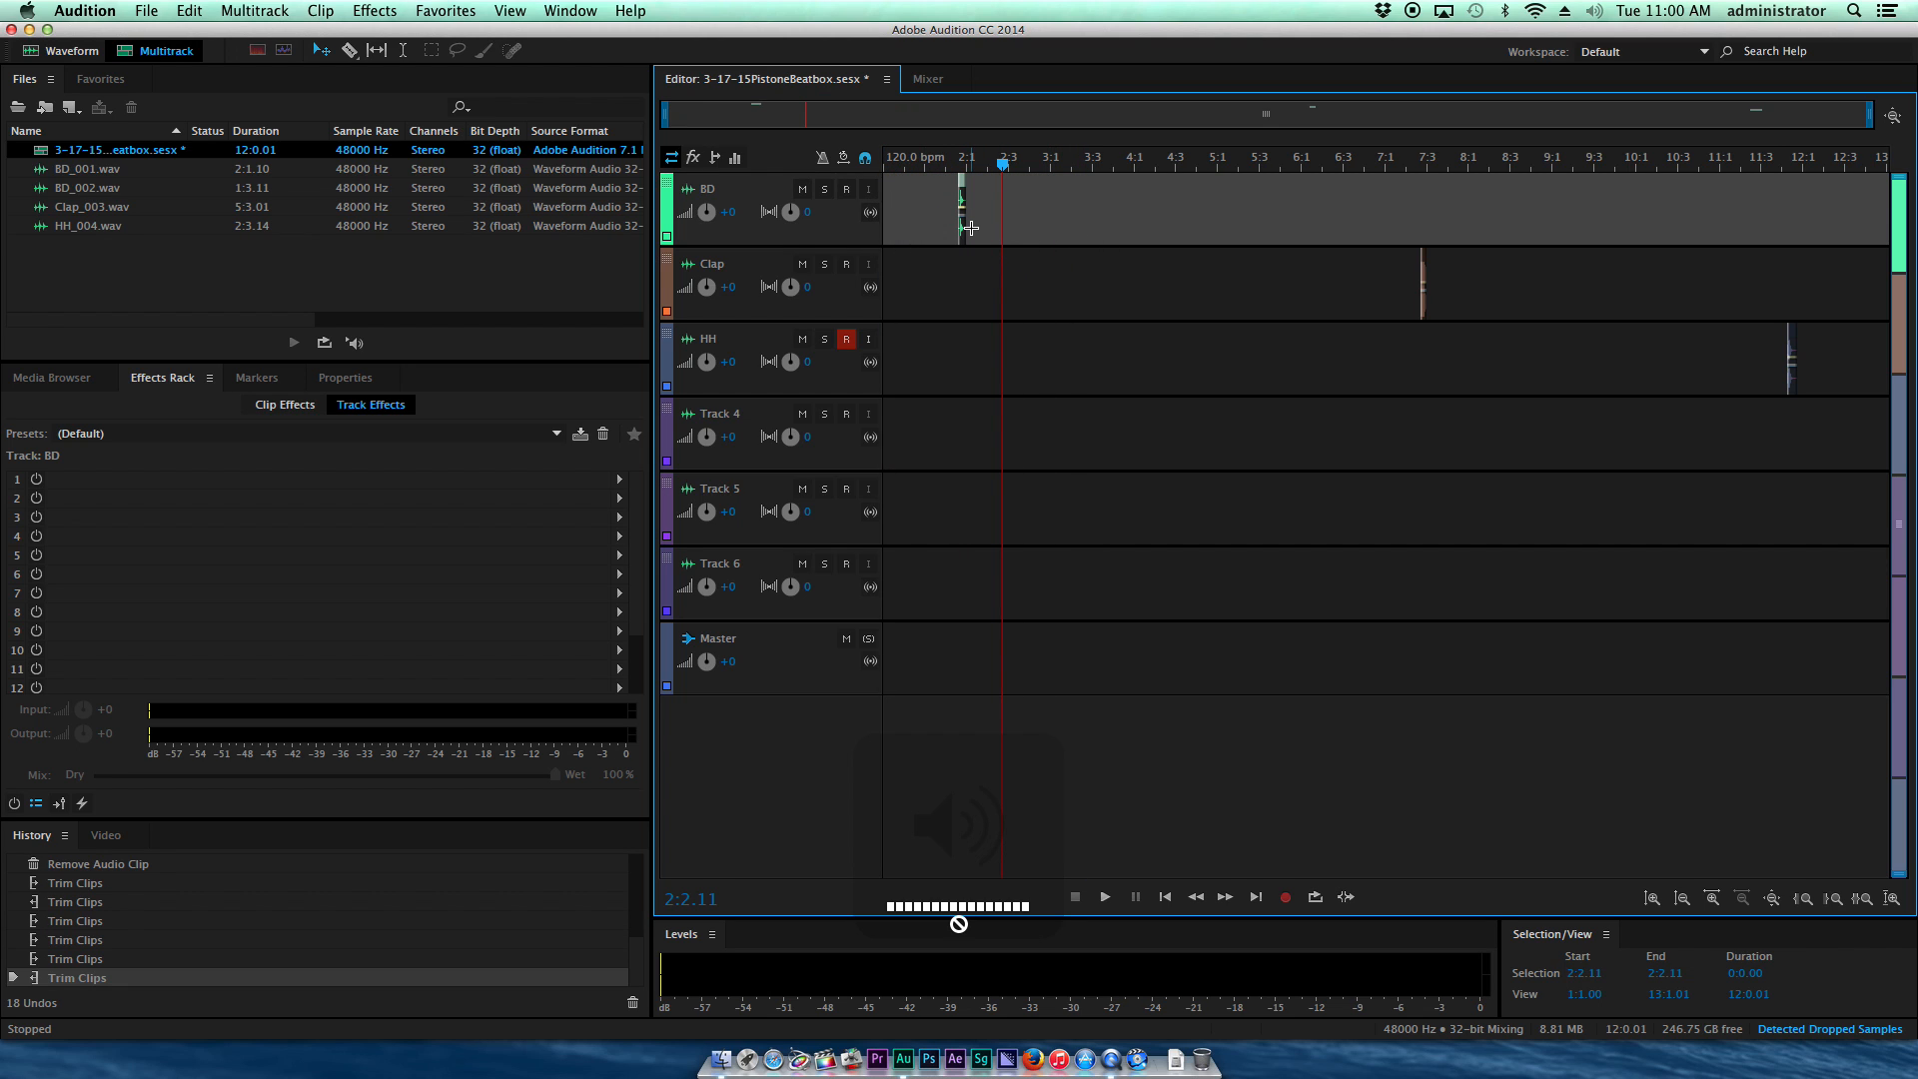
Step: Trim the start of the BD_001 clip to the hit's onset at about 1:4.11 and play the trimmed hit
scroll(973, 226, "up", 8)
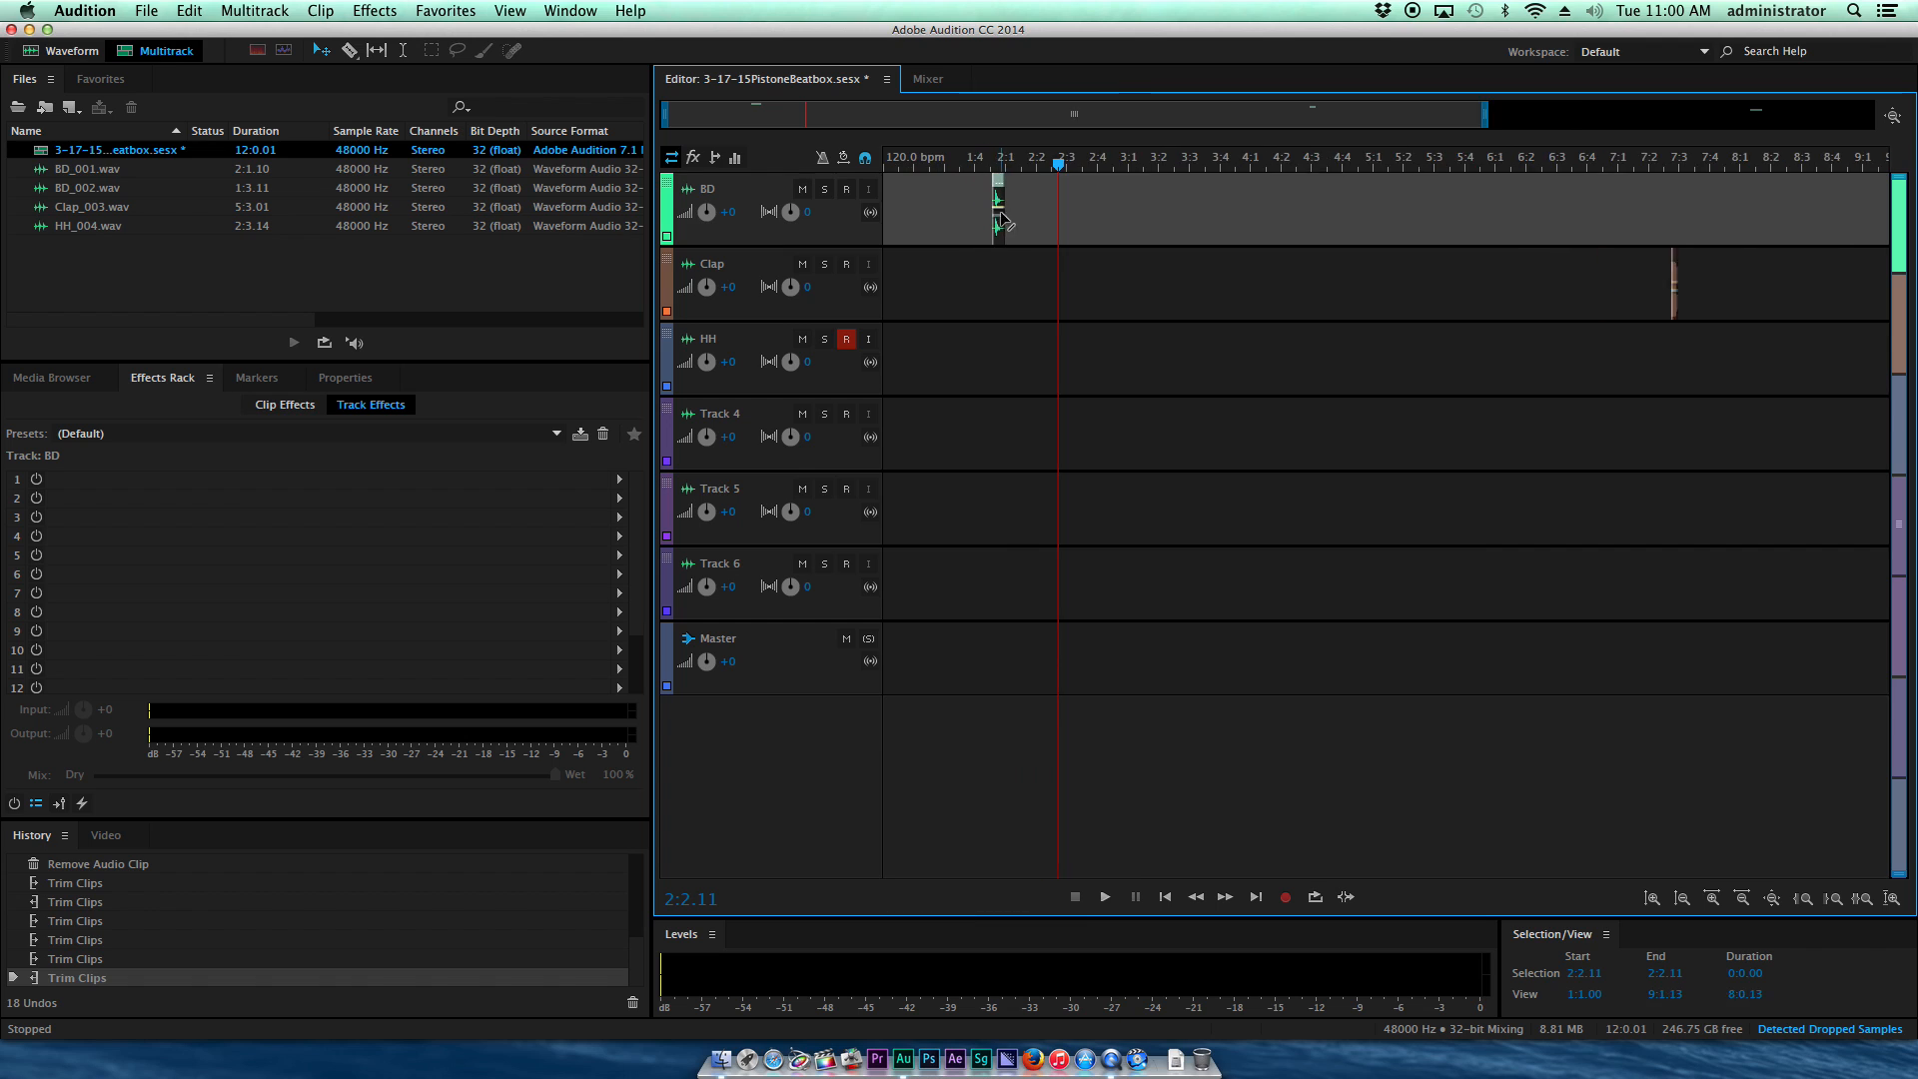
key("equal")
left_click(1118, 162)
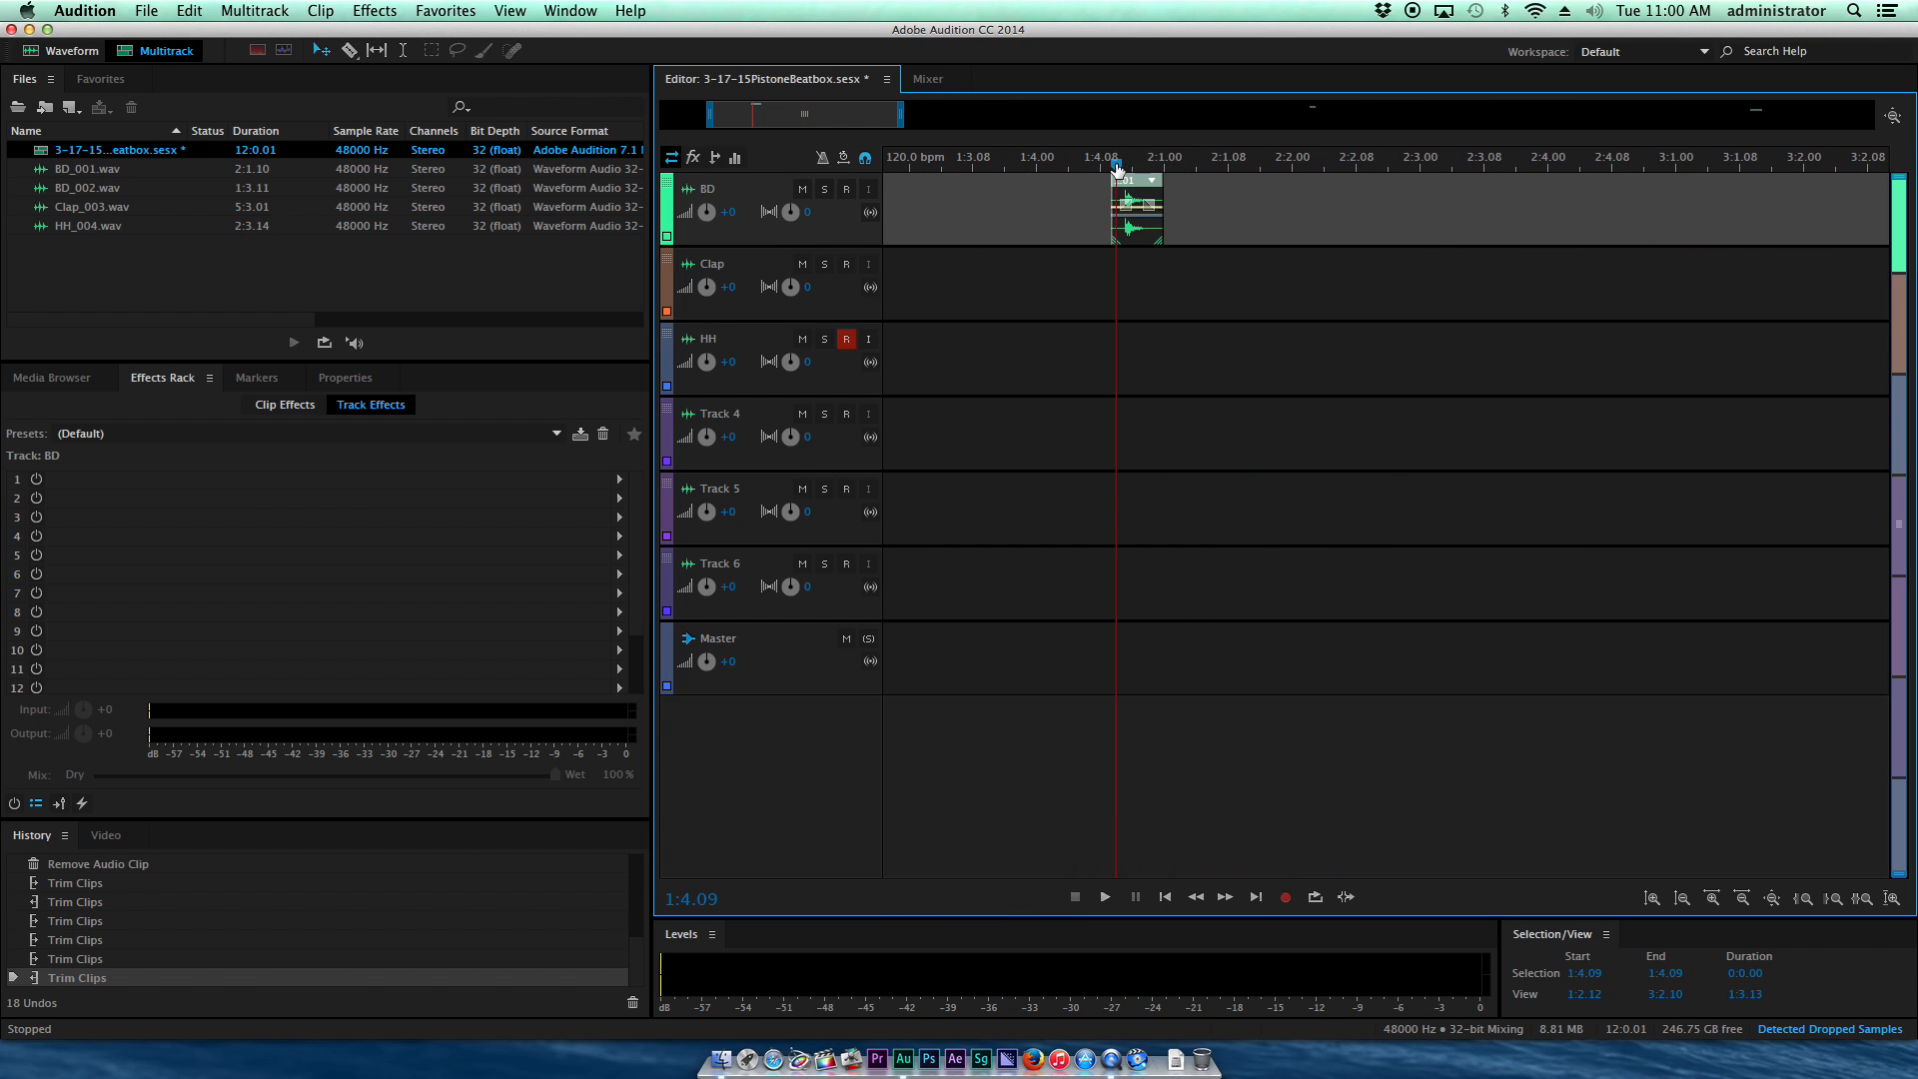
key("equal")
key("equal")
key("equal")
key("equal")
key("equal")
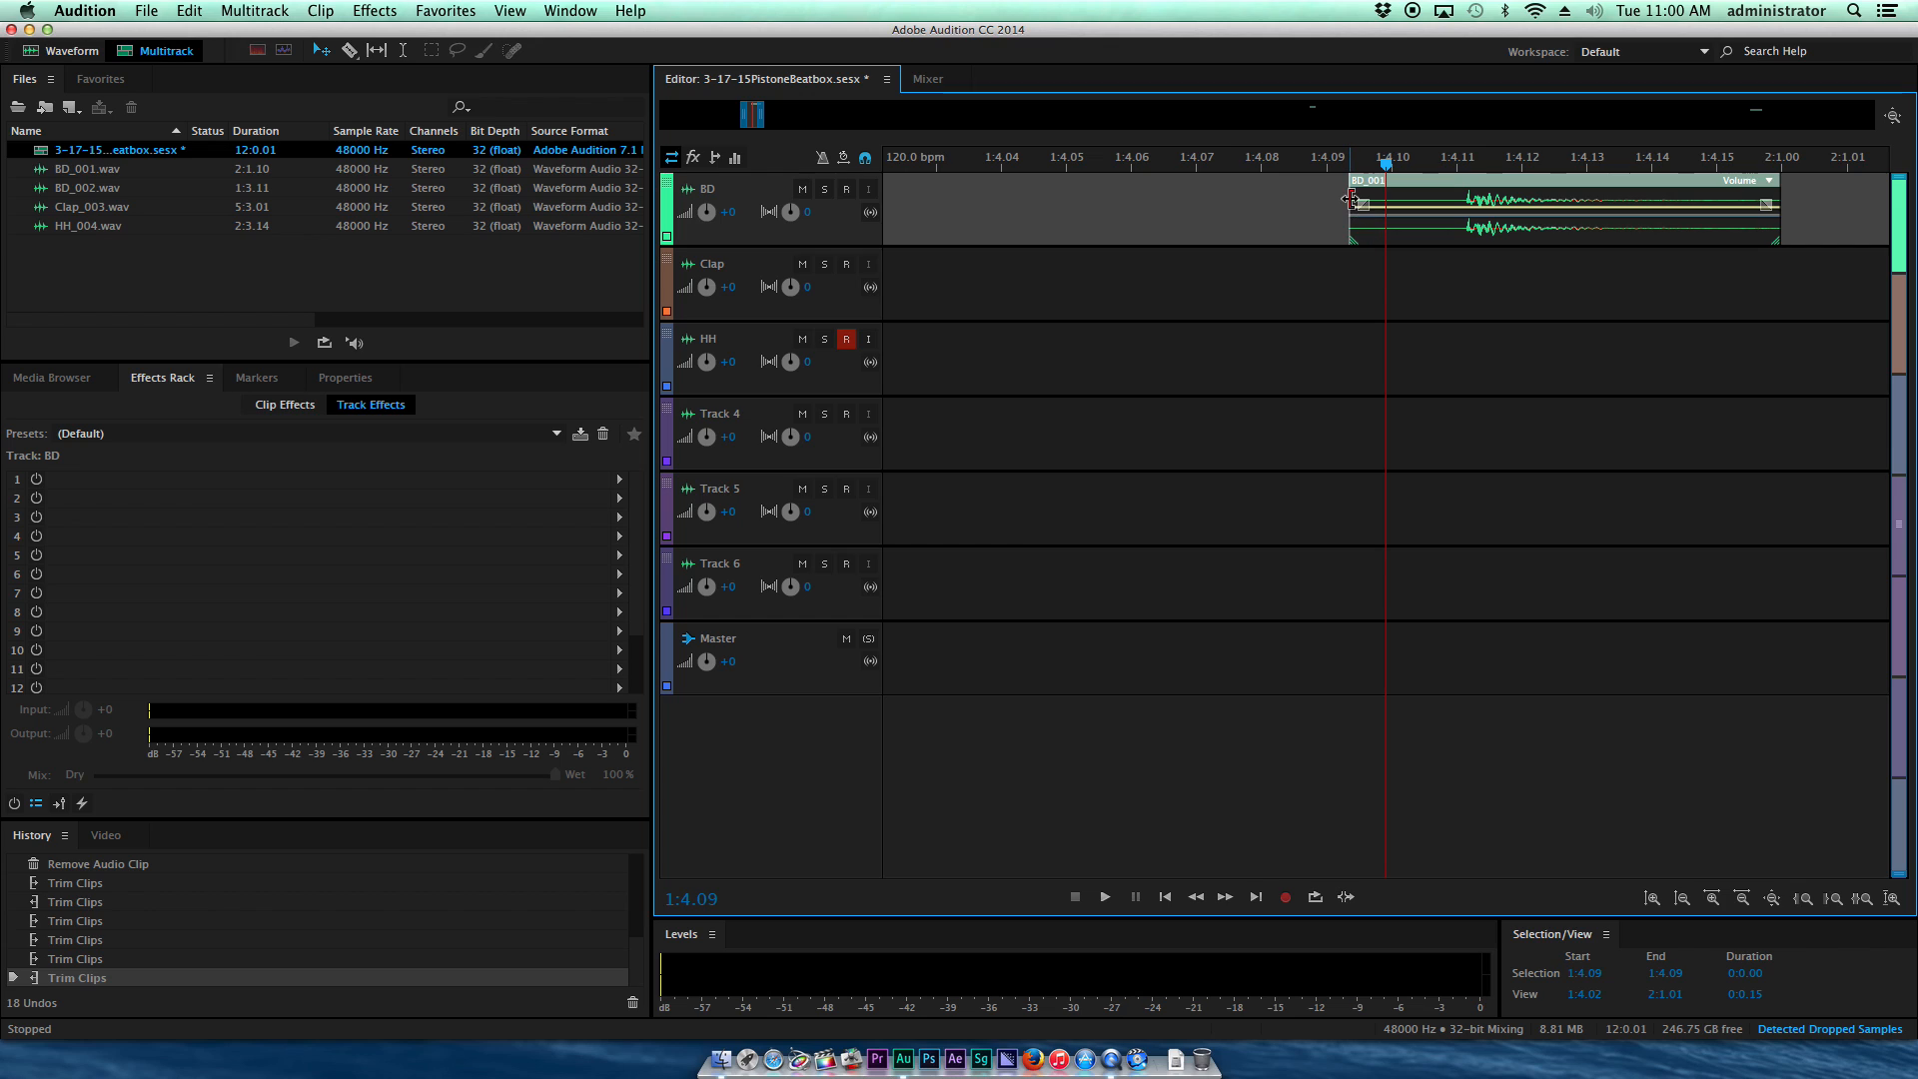
left_click(1348, 198)
left_click_drag(1349, 200, 1464, 224)
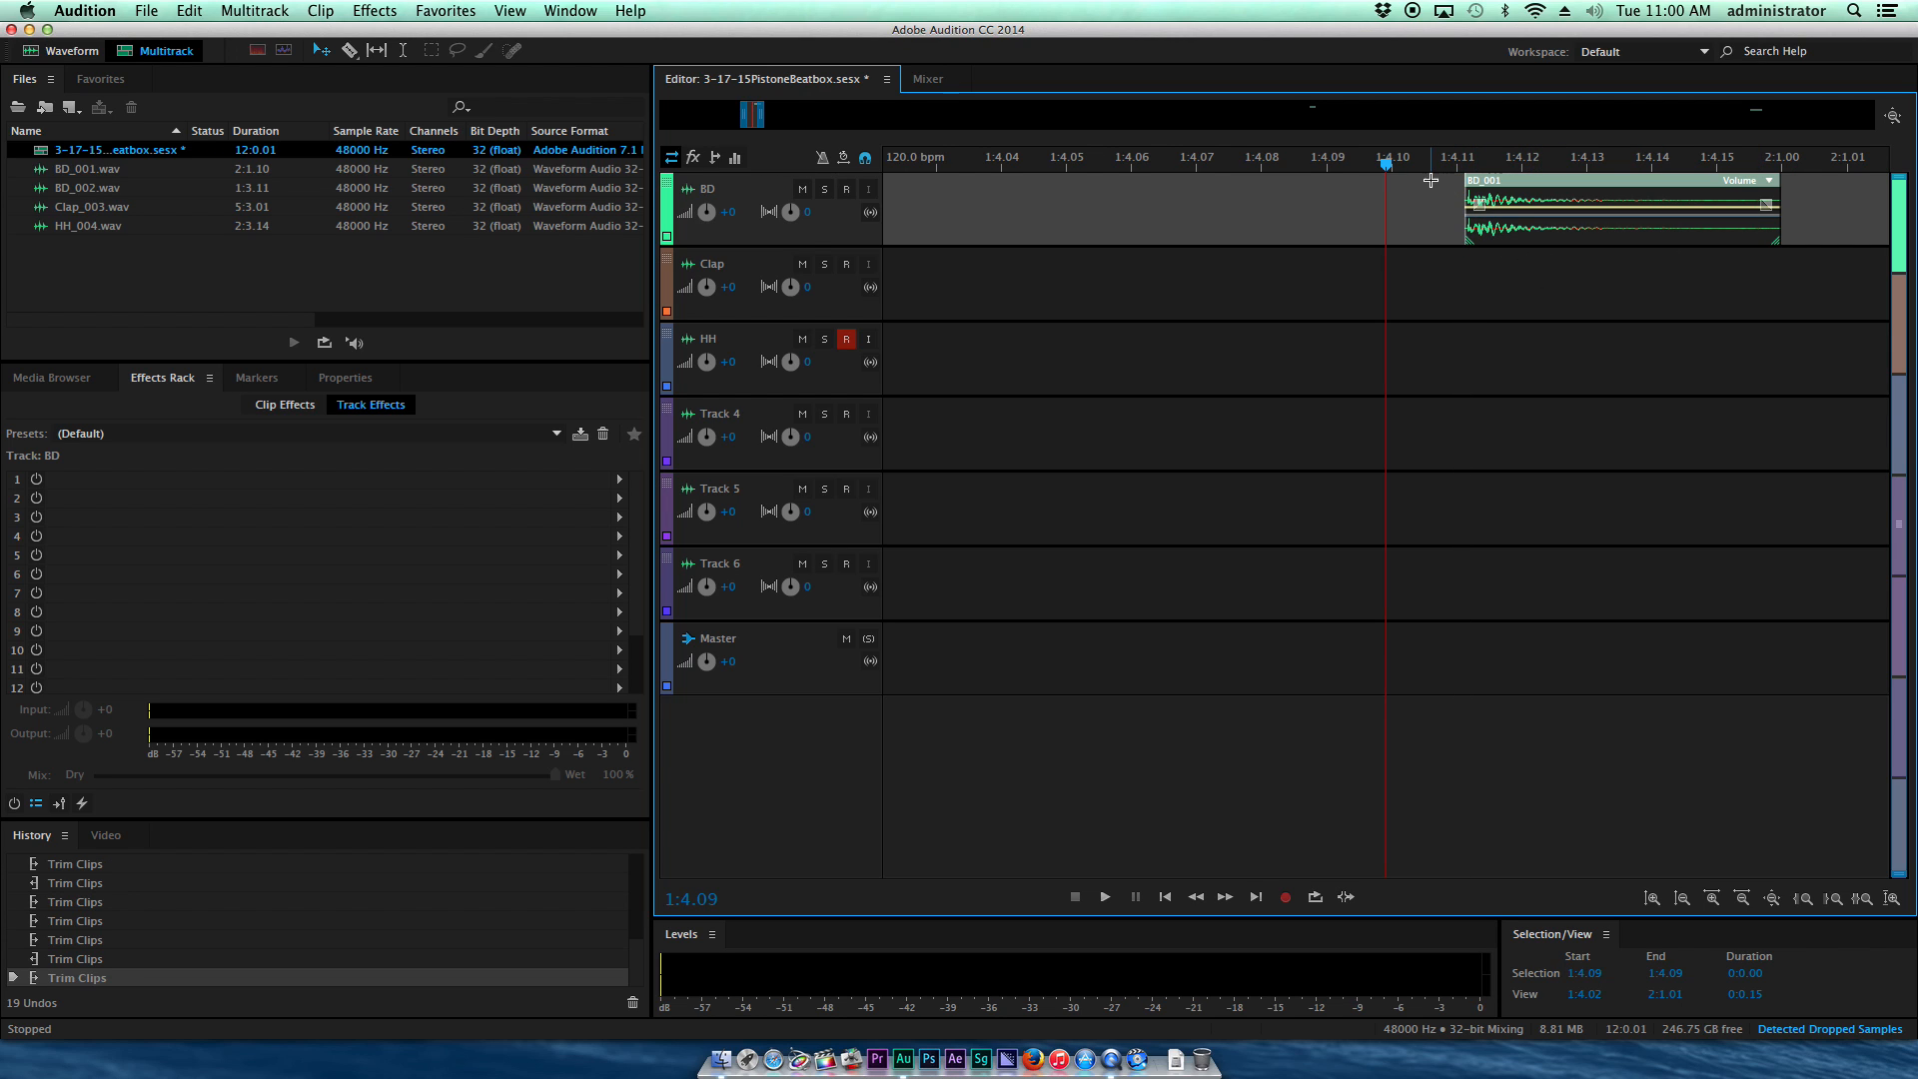
key("space")
key("space")
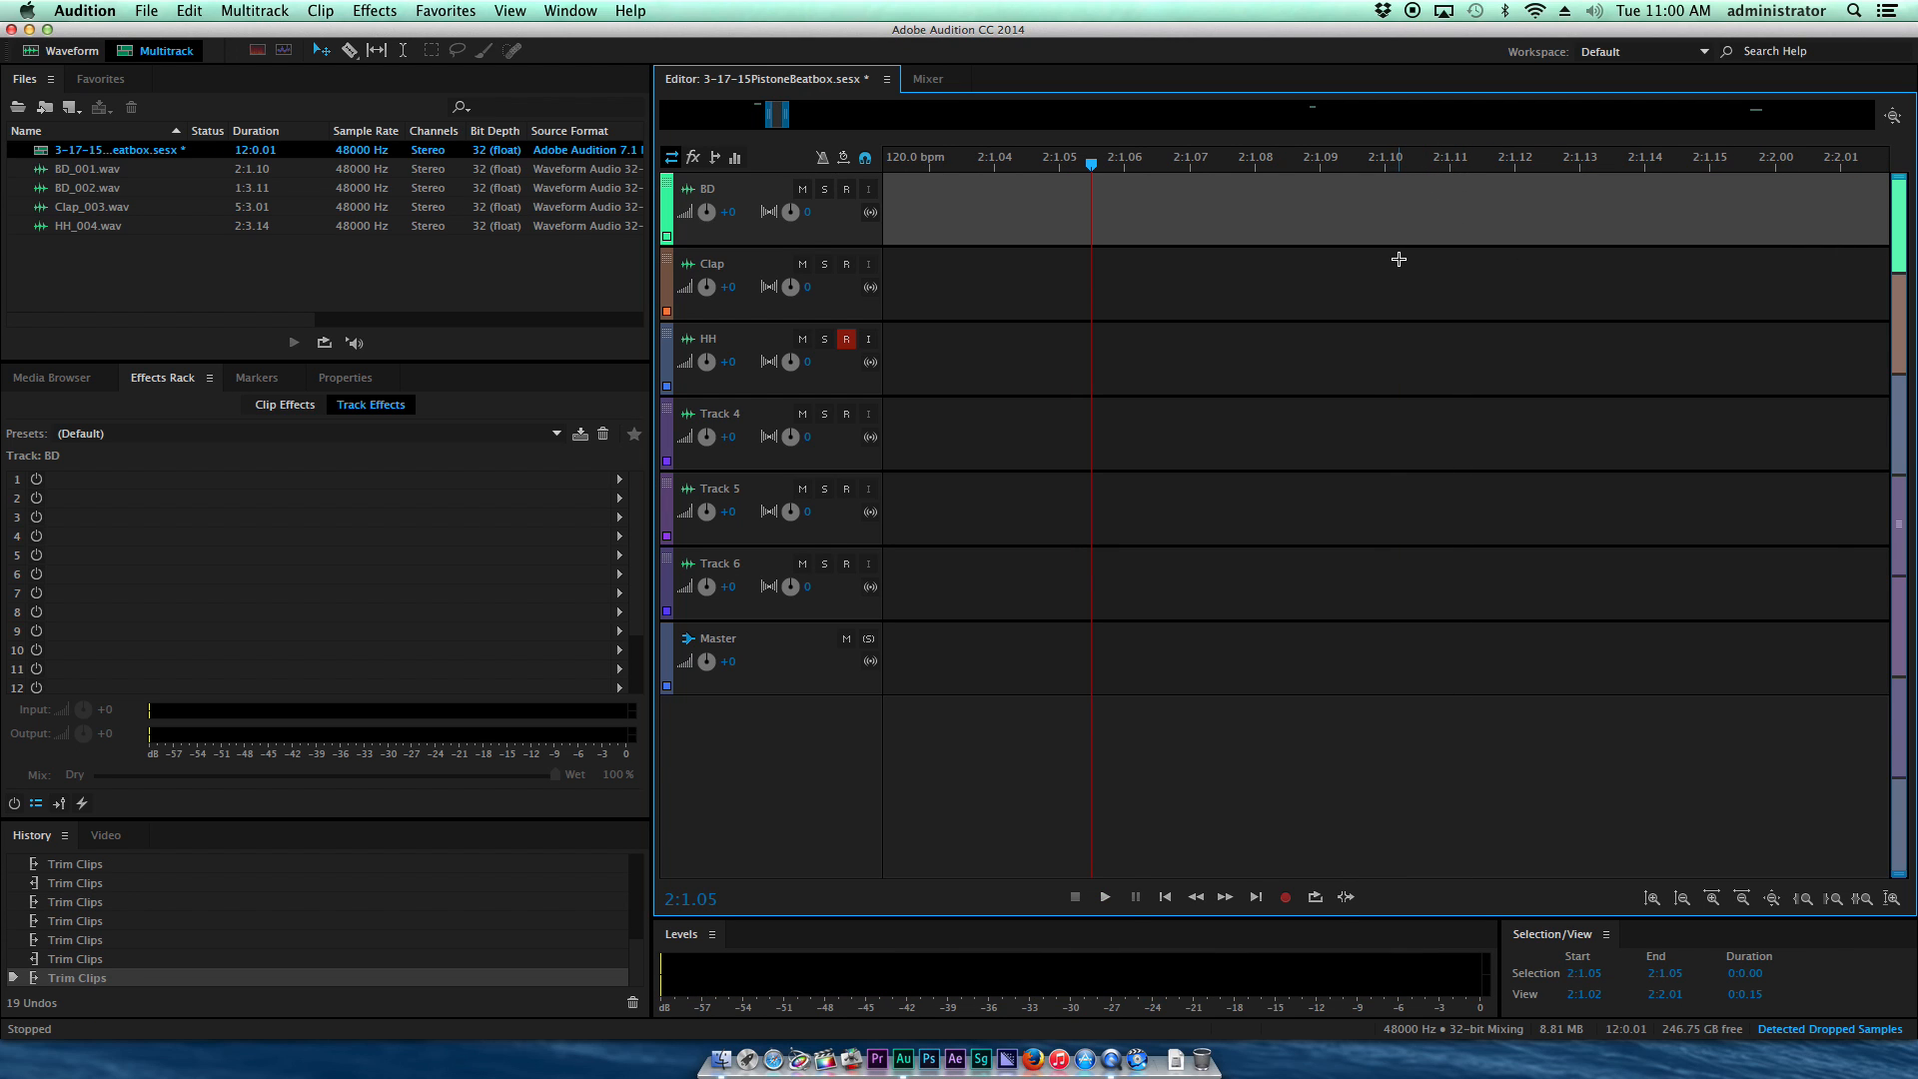
key("backslash")
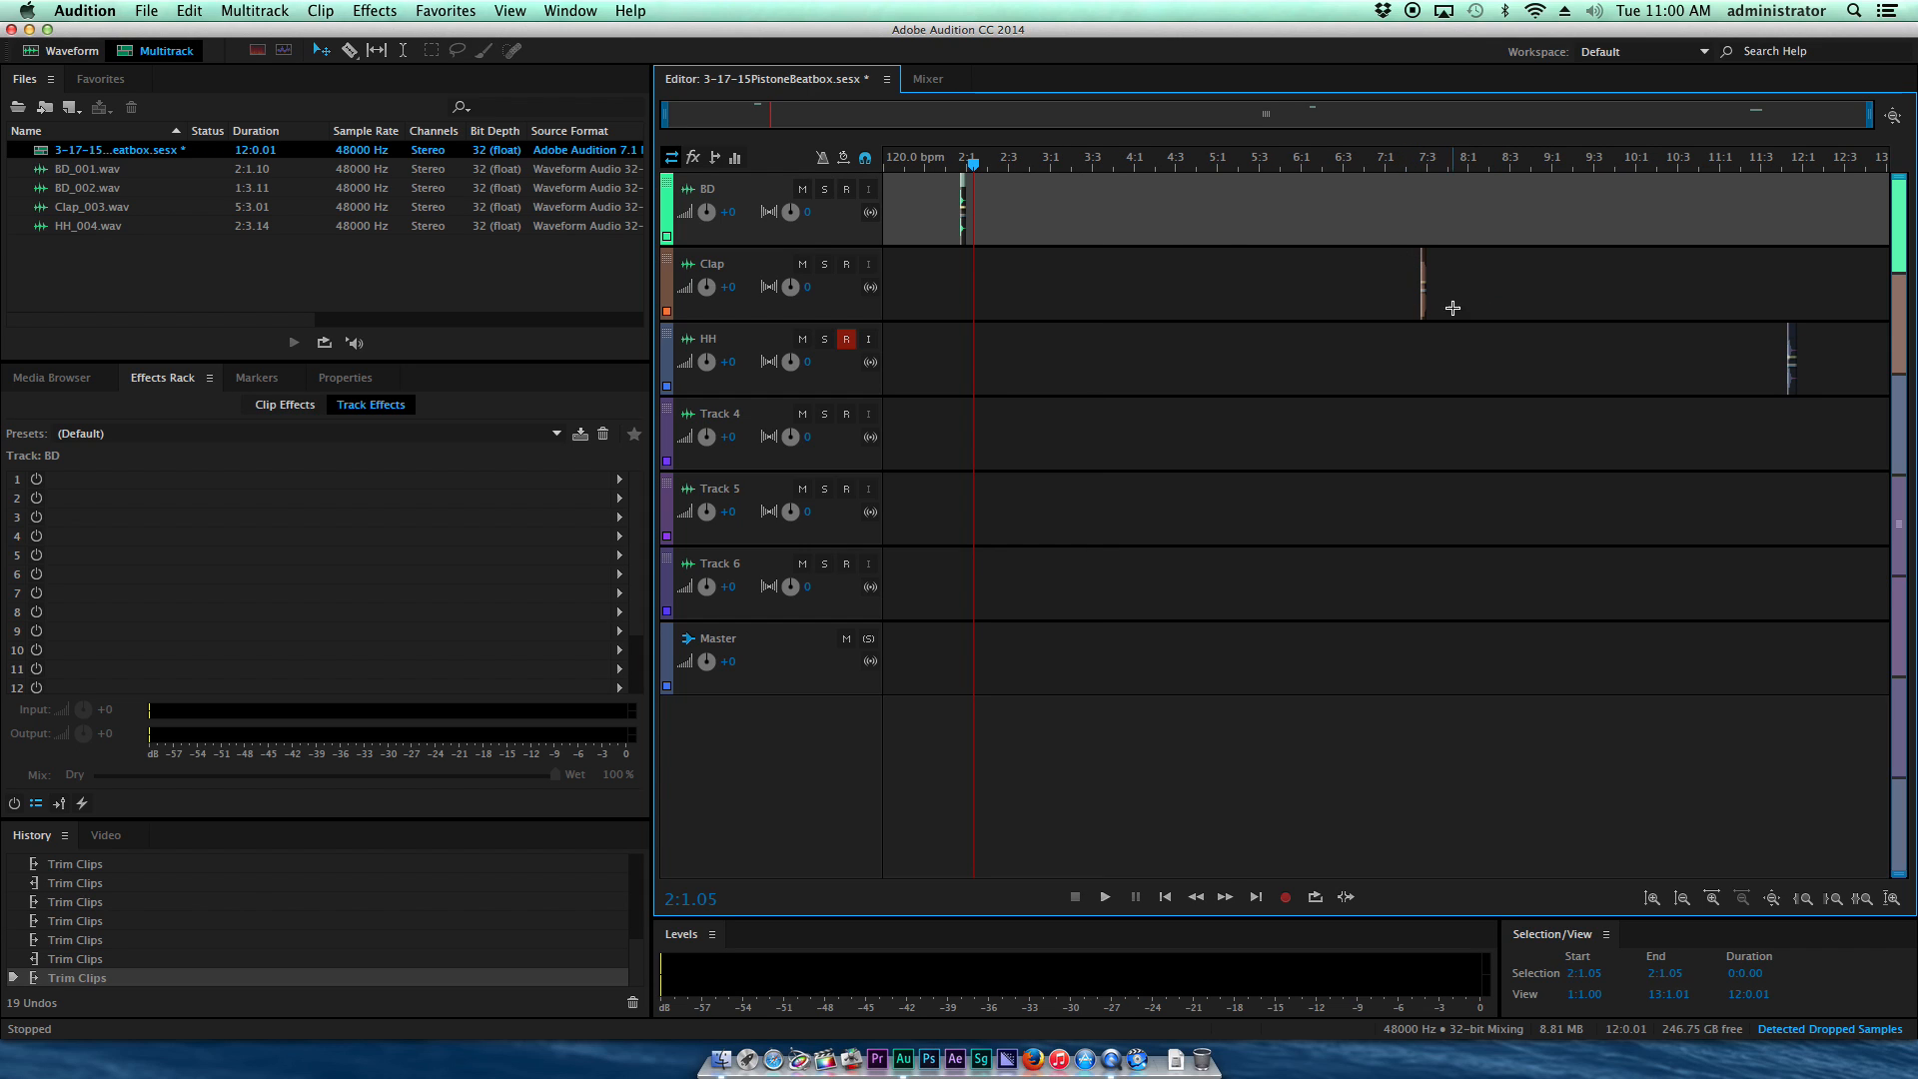
Step: Switch the timeline's time display to SMPTE 29.97 fps and back to Bars and Beats
left_click(1150, 163)
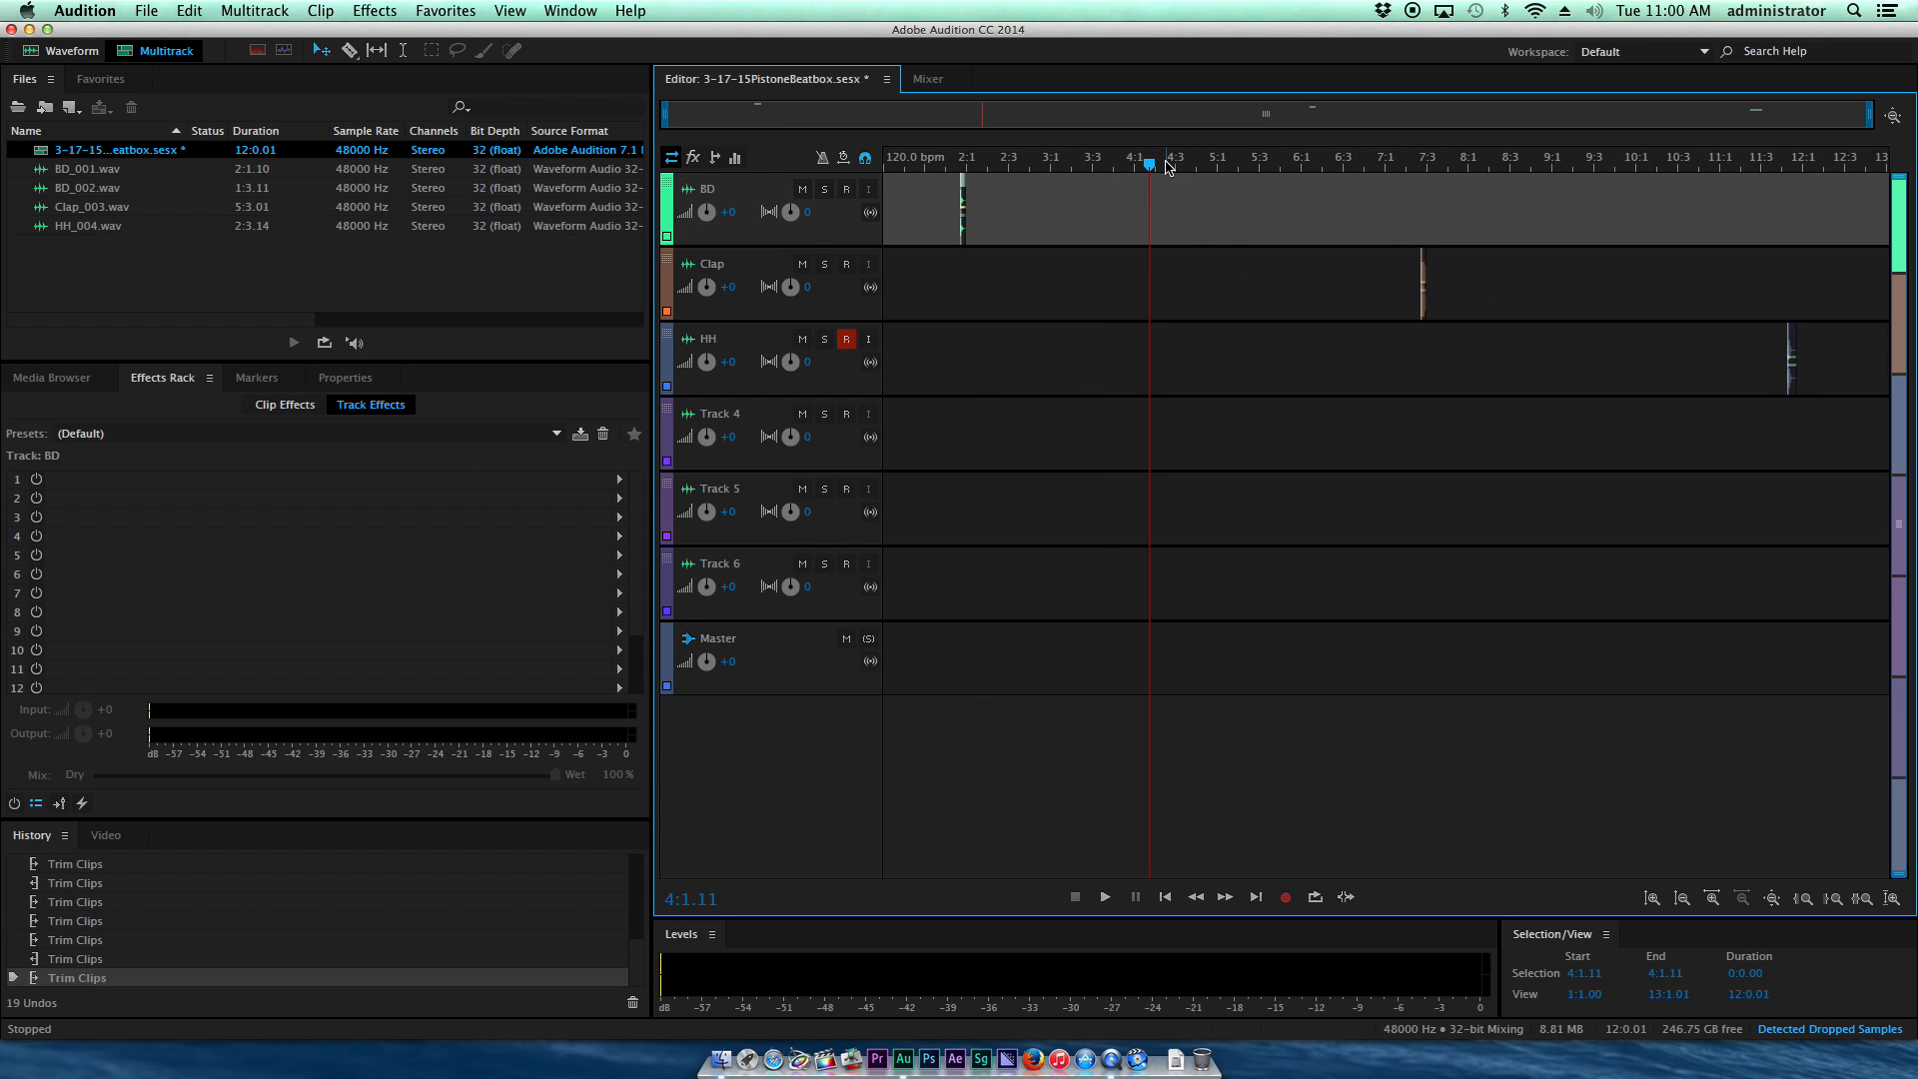
right_click(966, 166)
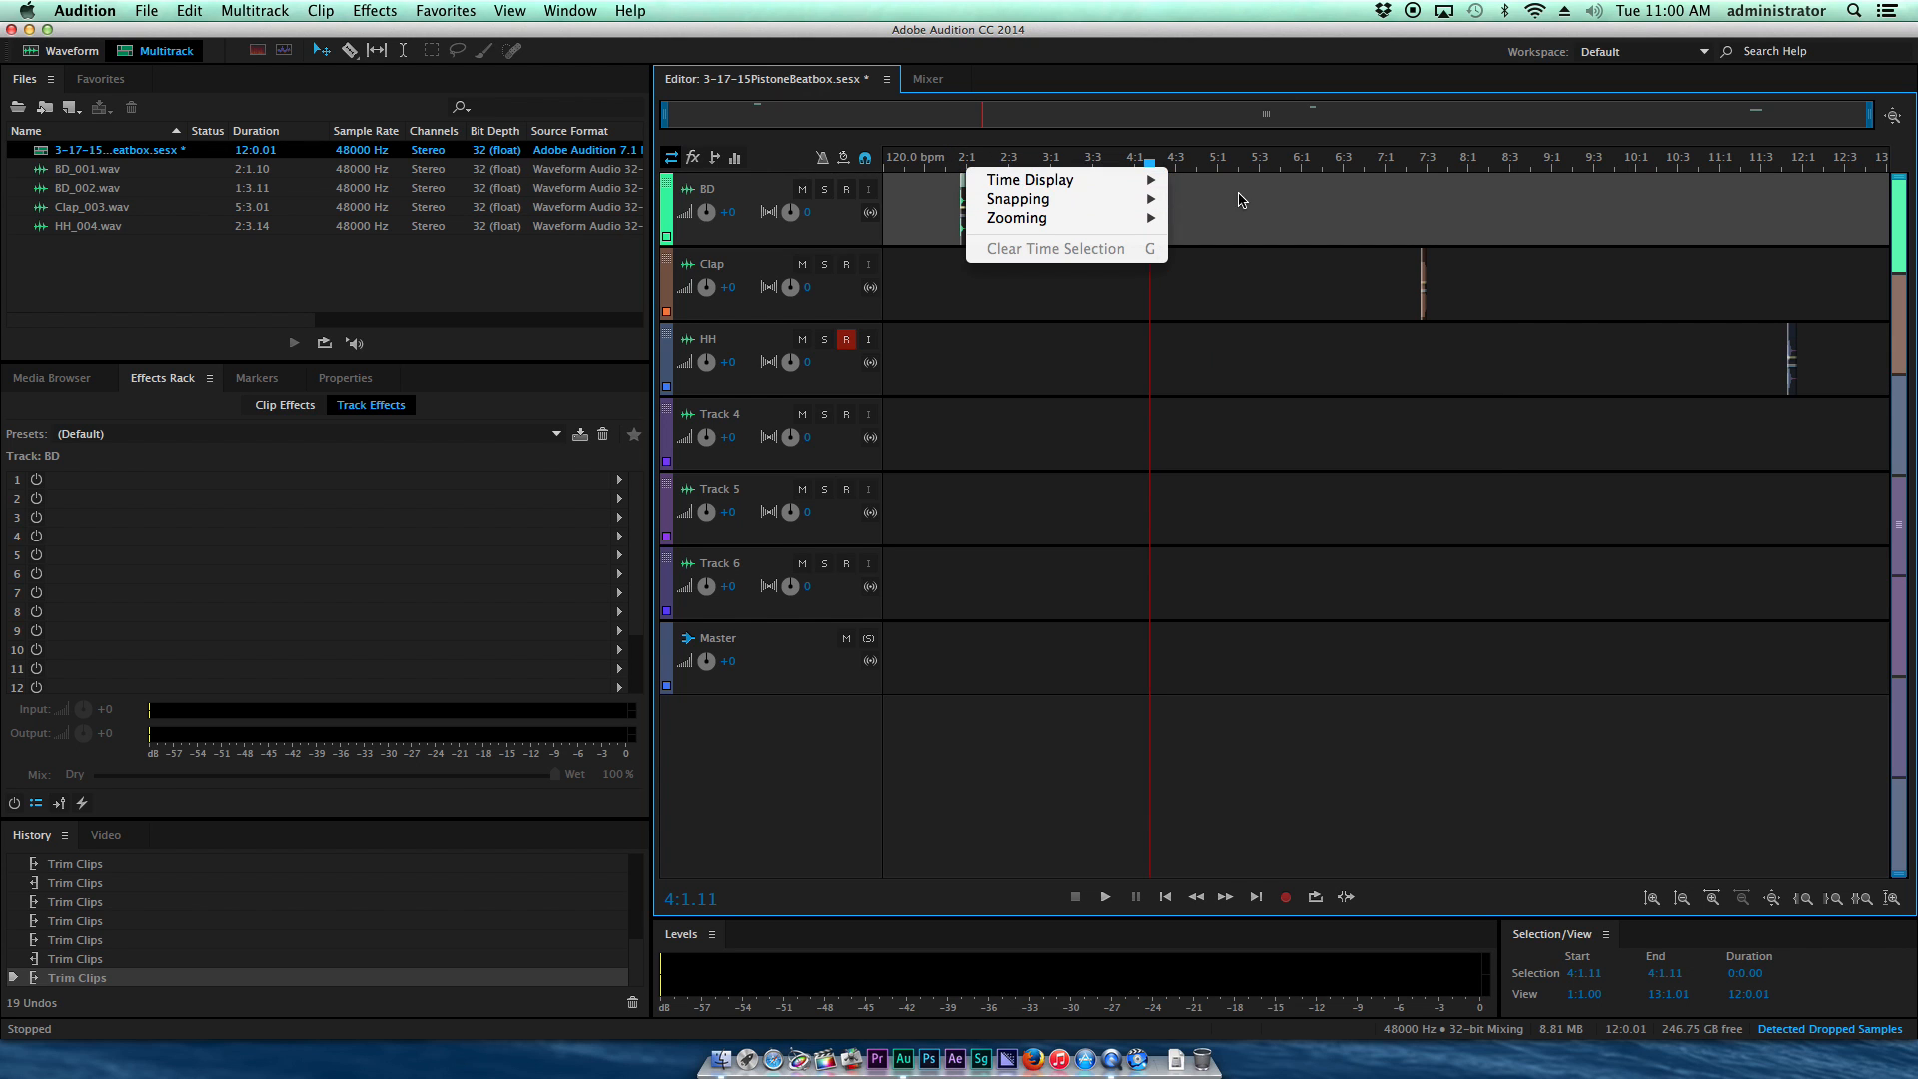
mouse_move(1106, 183)
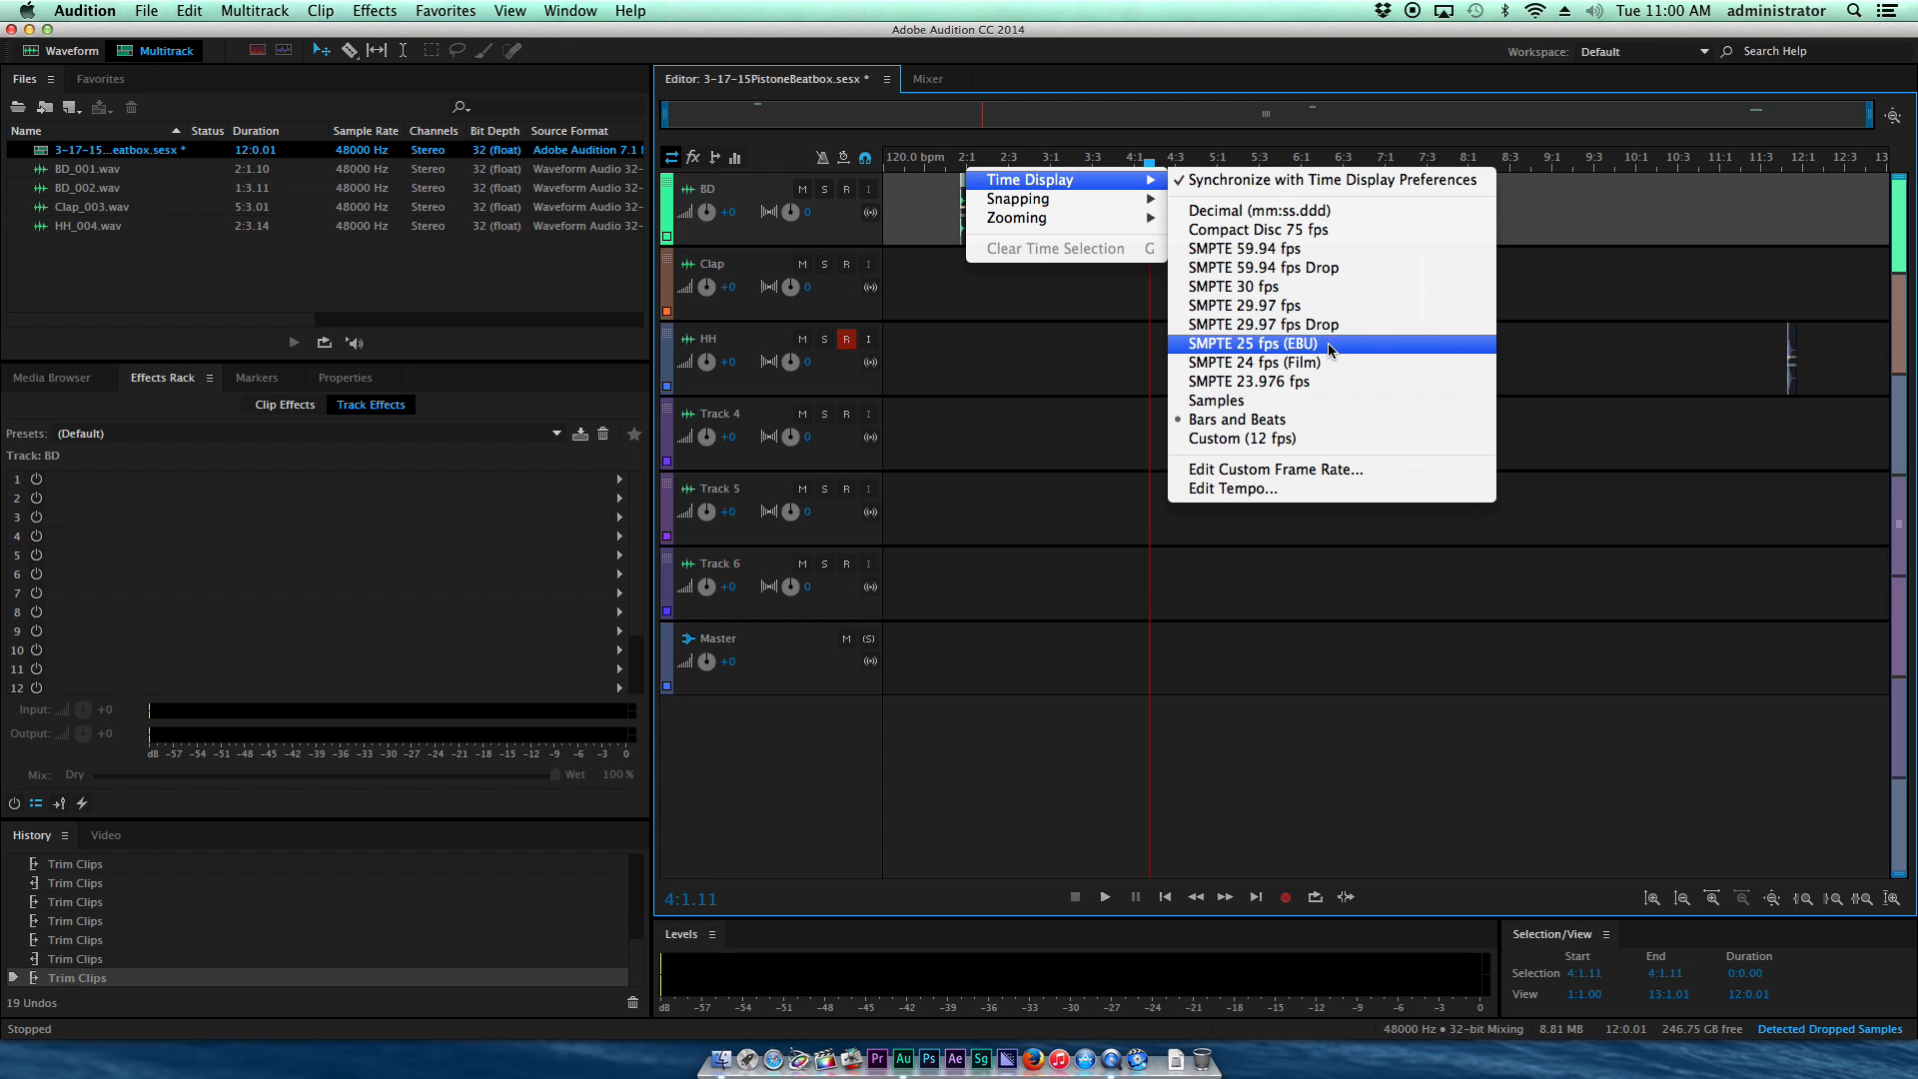
left_click(1310, 305)
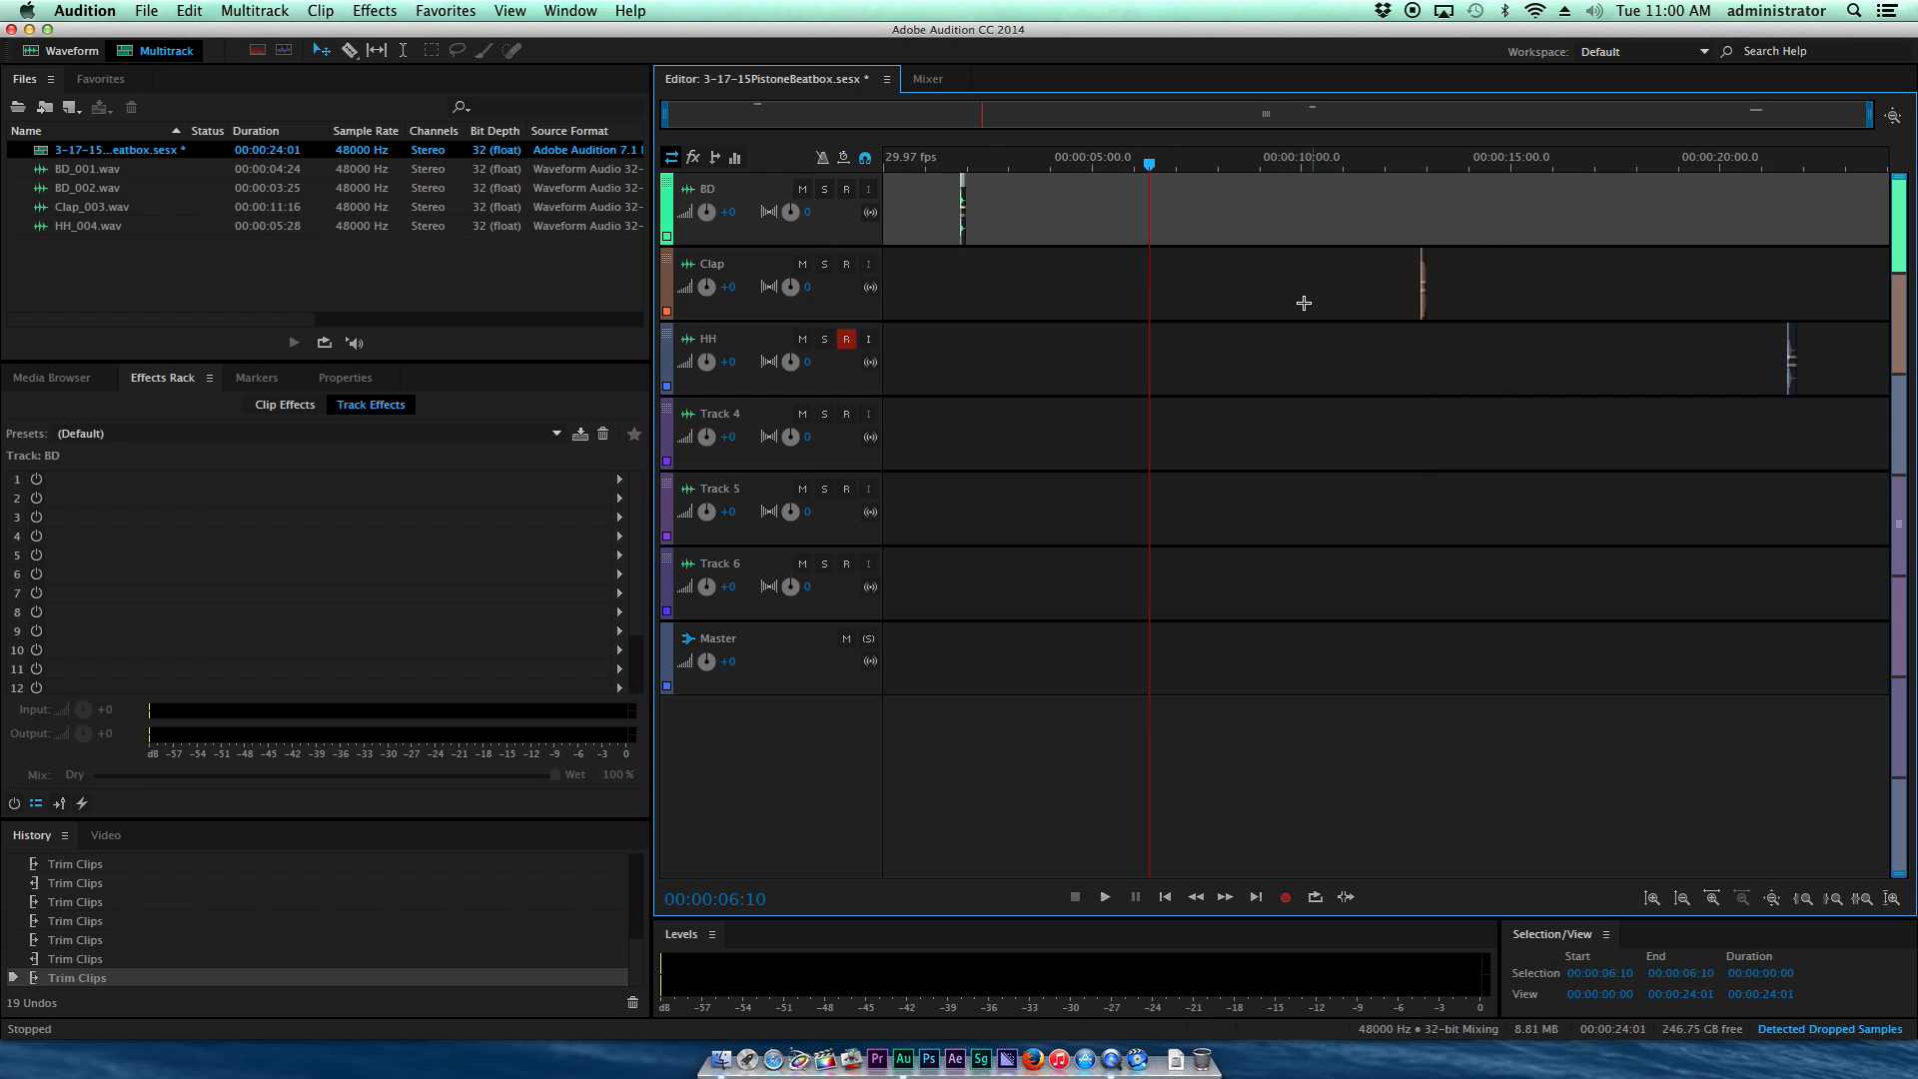
right_click(1058, 162)
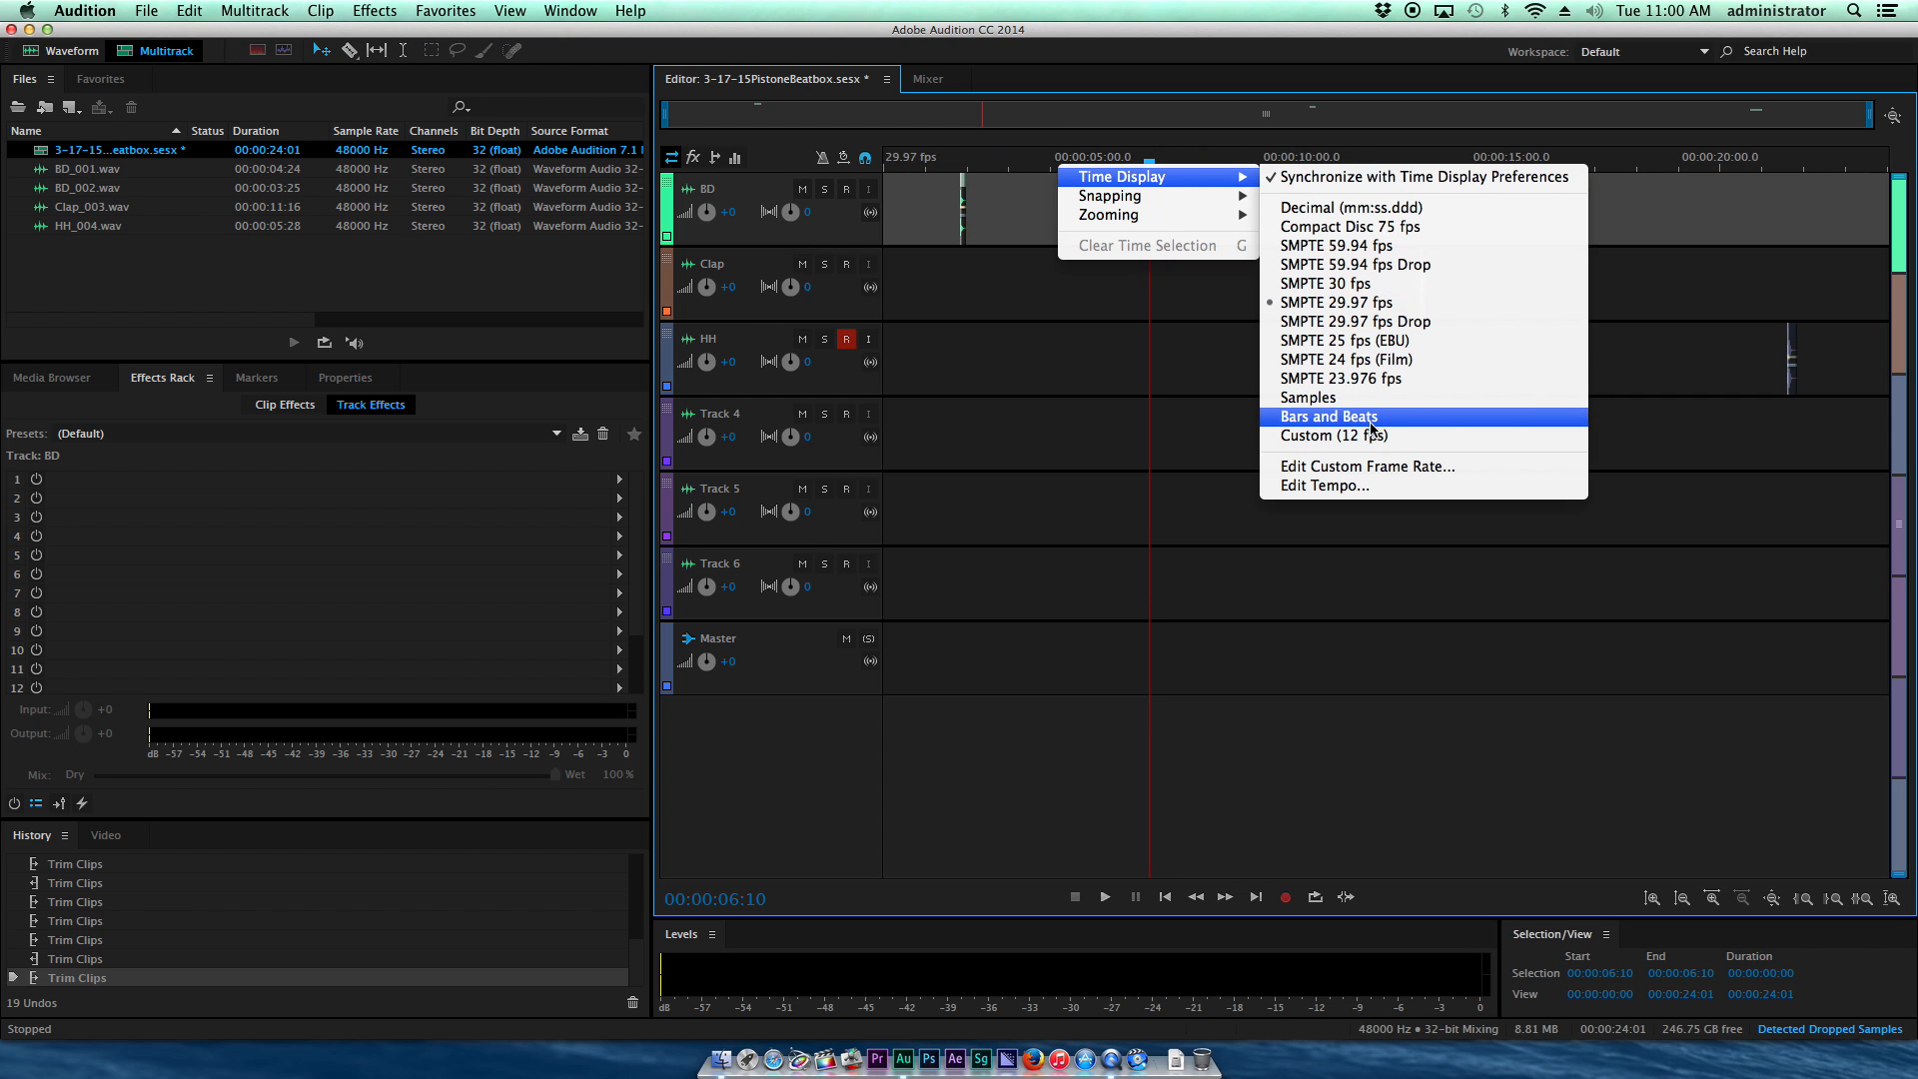
left_click(1338, 418)
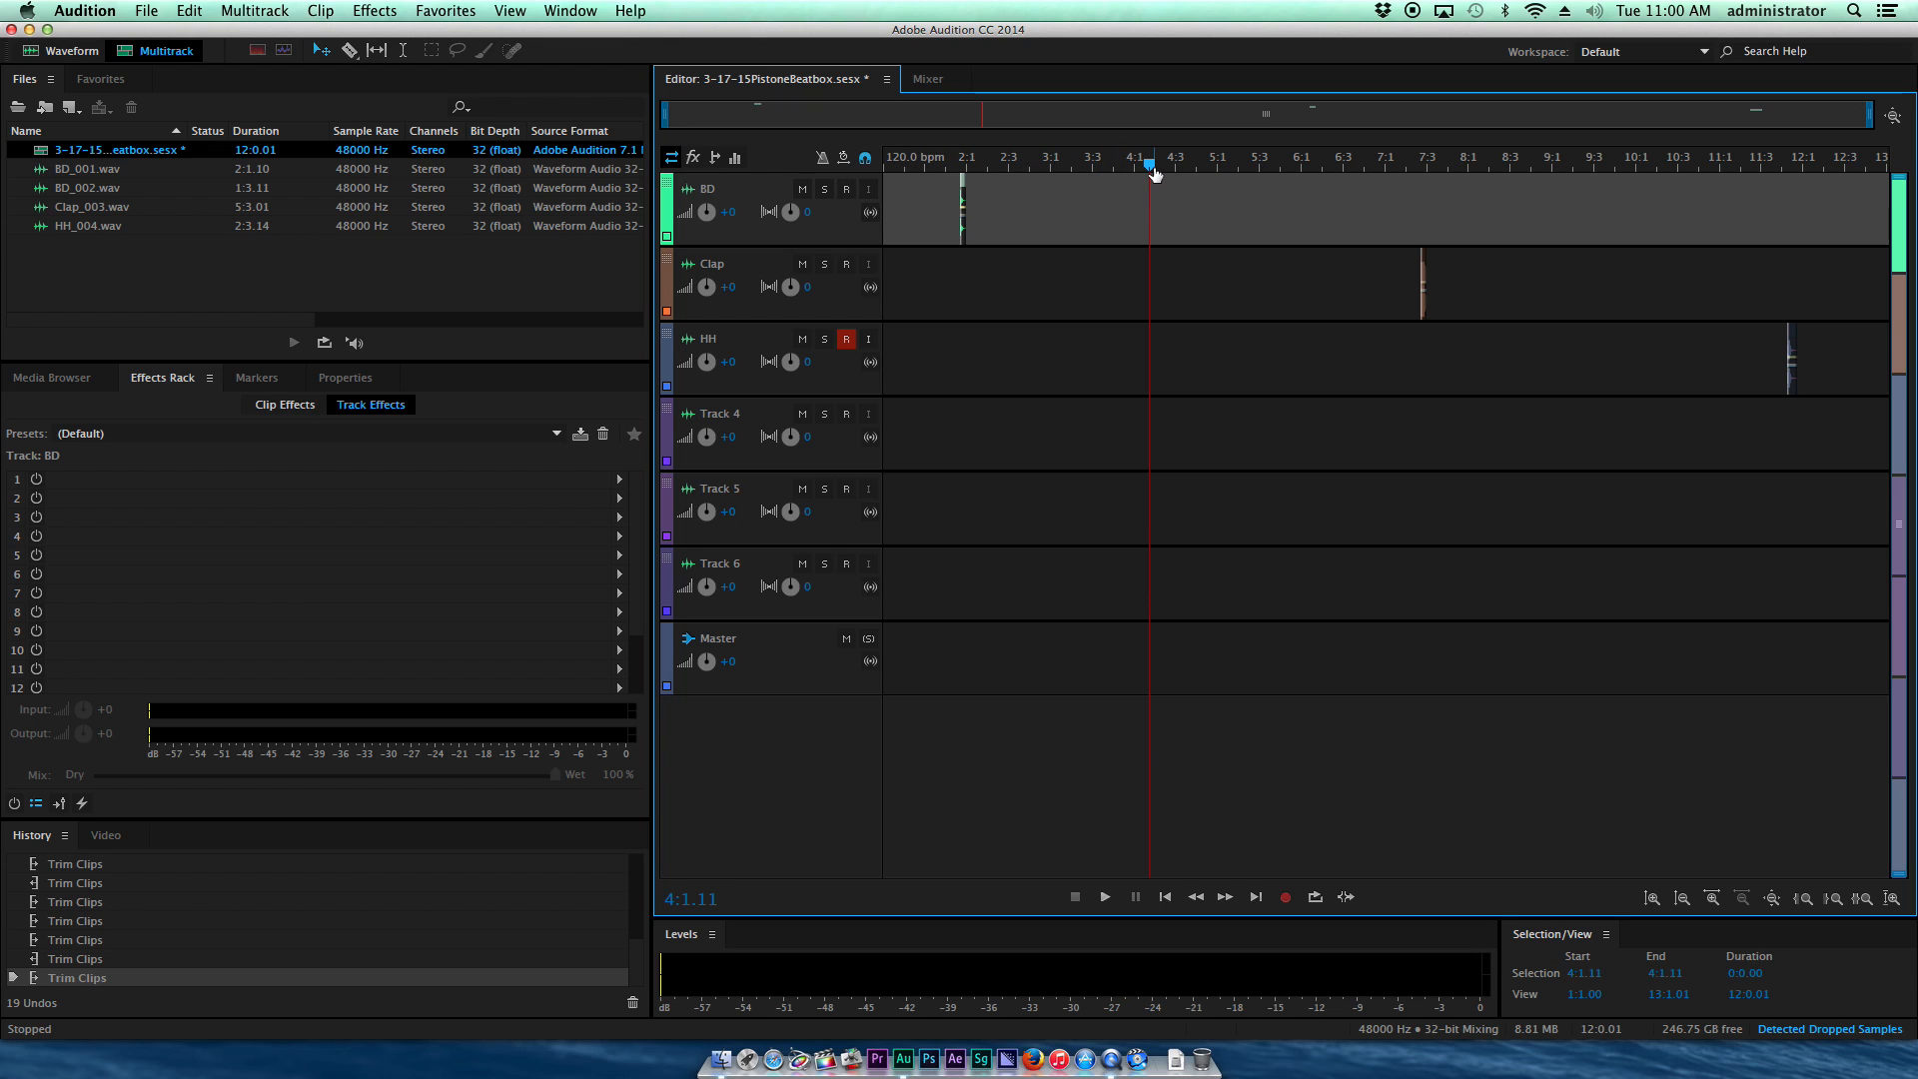
Step: Return the playhead to 1:1.00 and move the trimmed BD_001 clip to the very start of the BD track
left_click_drag(1154, 173, 821, 177)
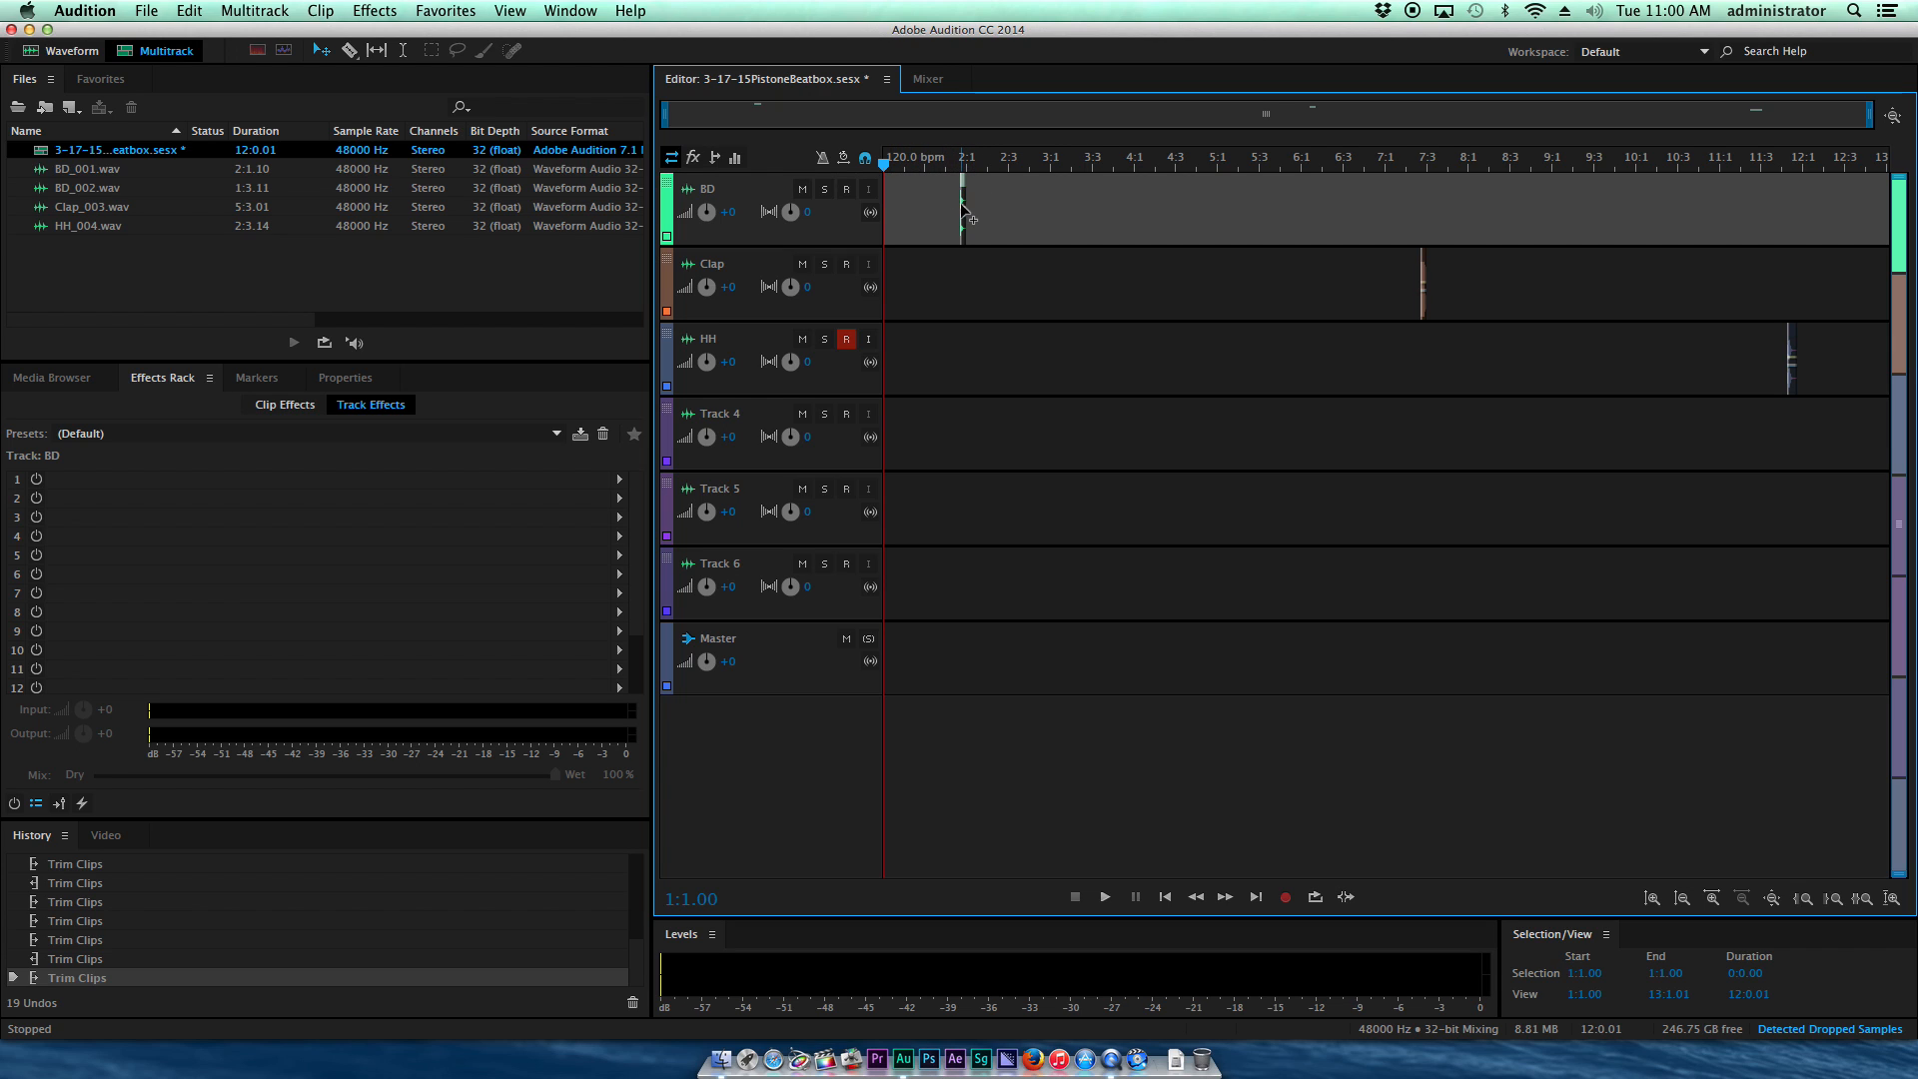
scroll(959, 197, "up", 1)
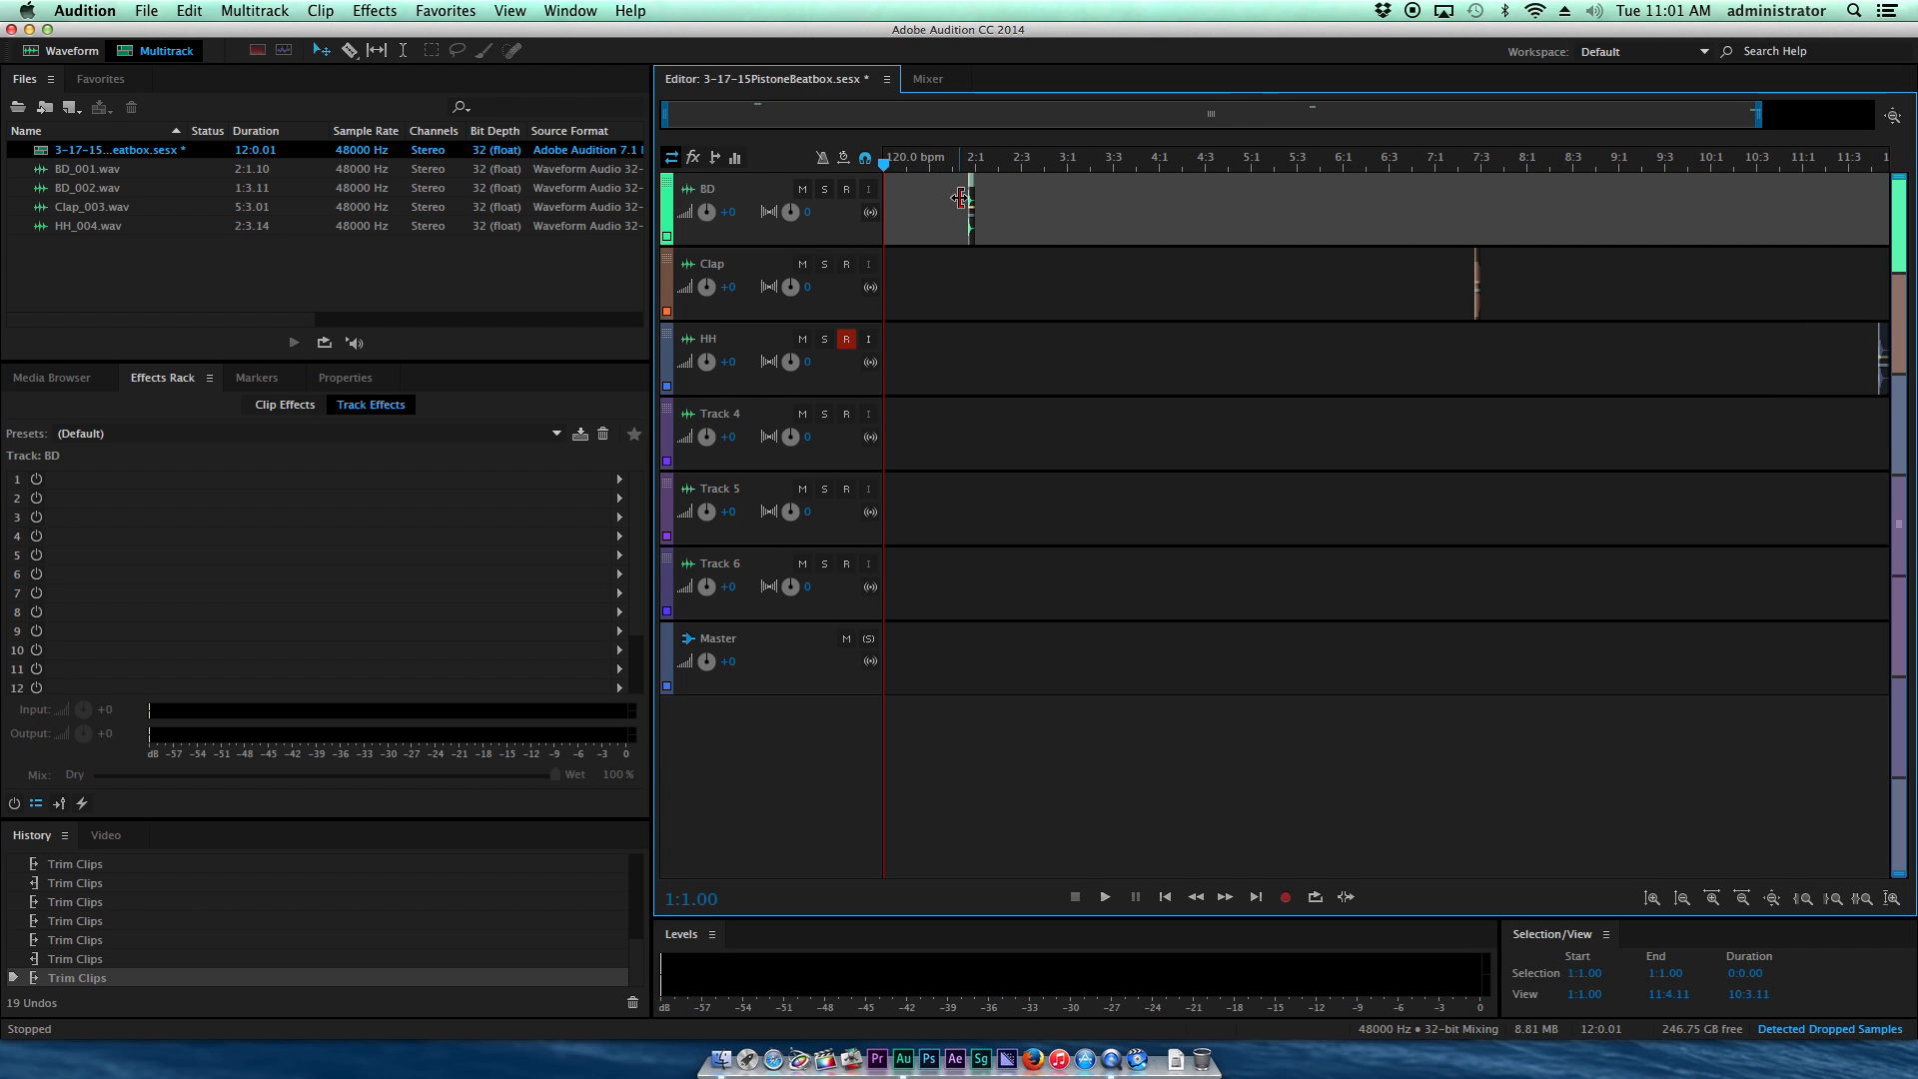
scroll(959, 197, "up", 4)
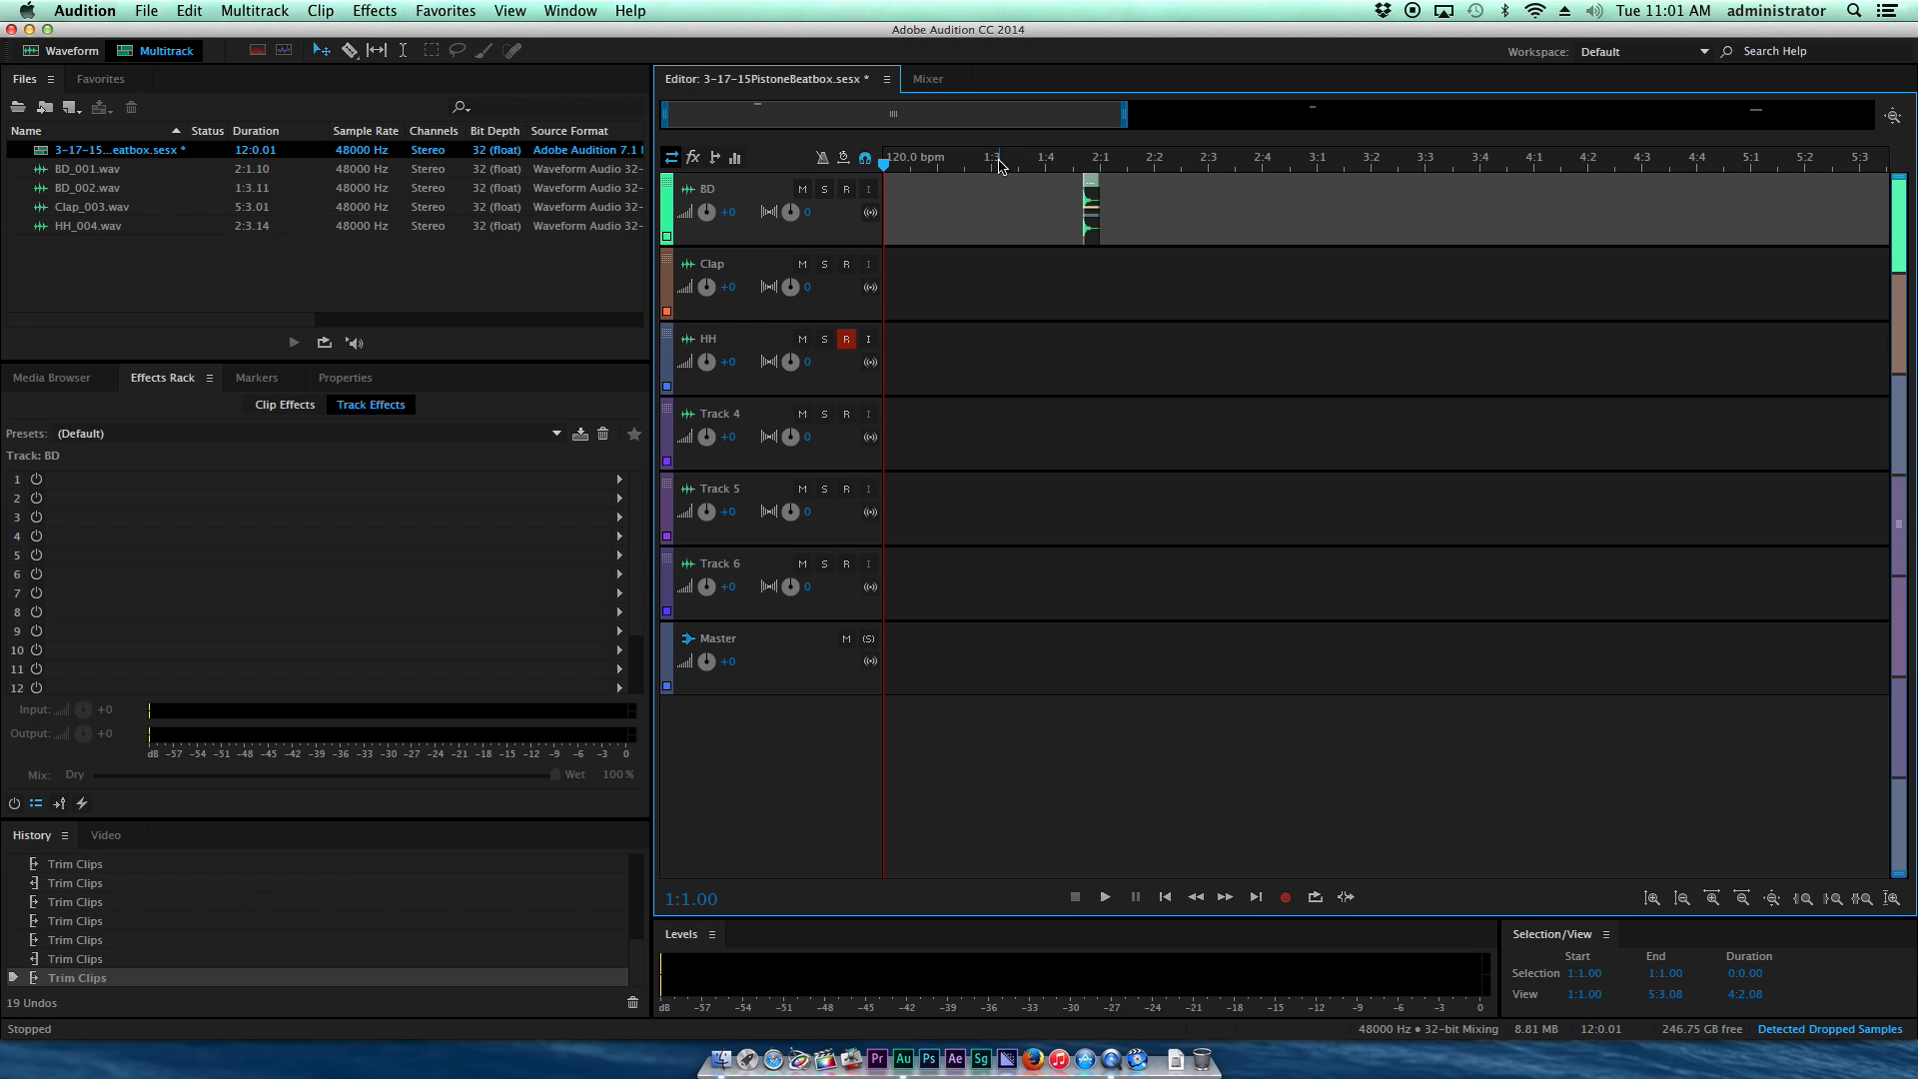
left_click_drag(1089, 185, 887, 180)
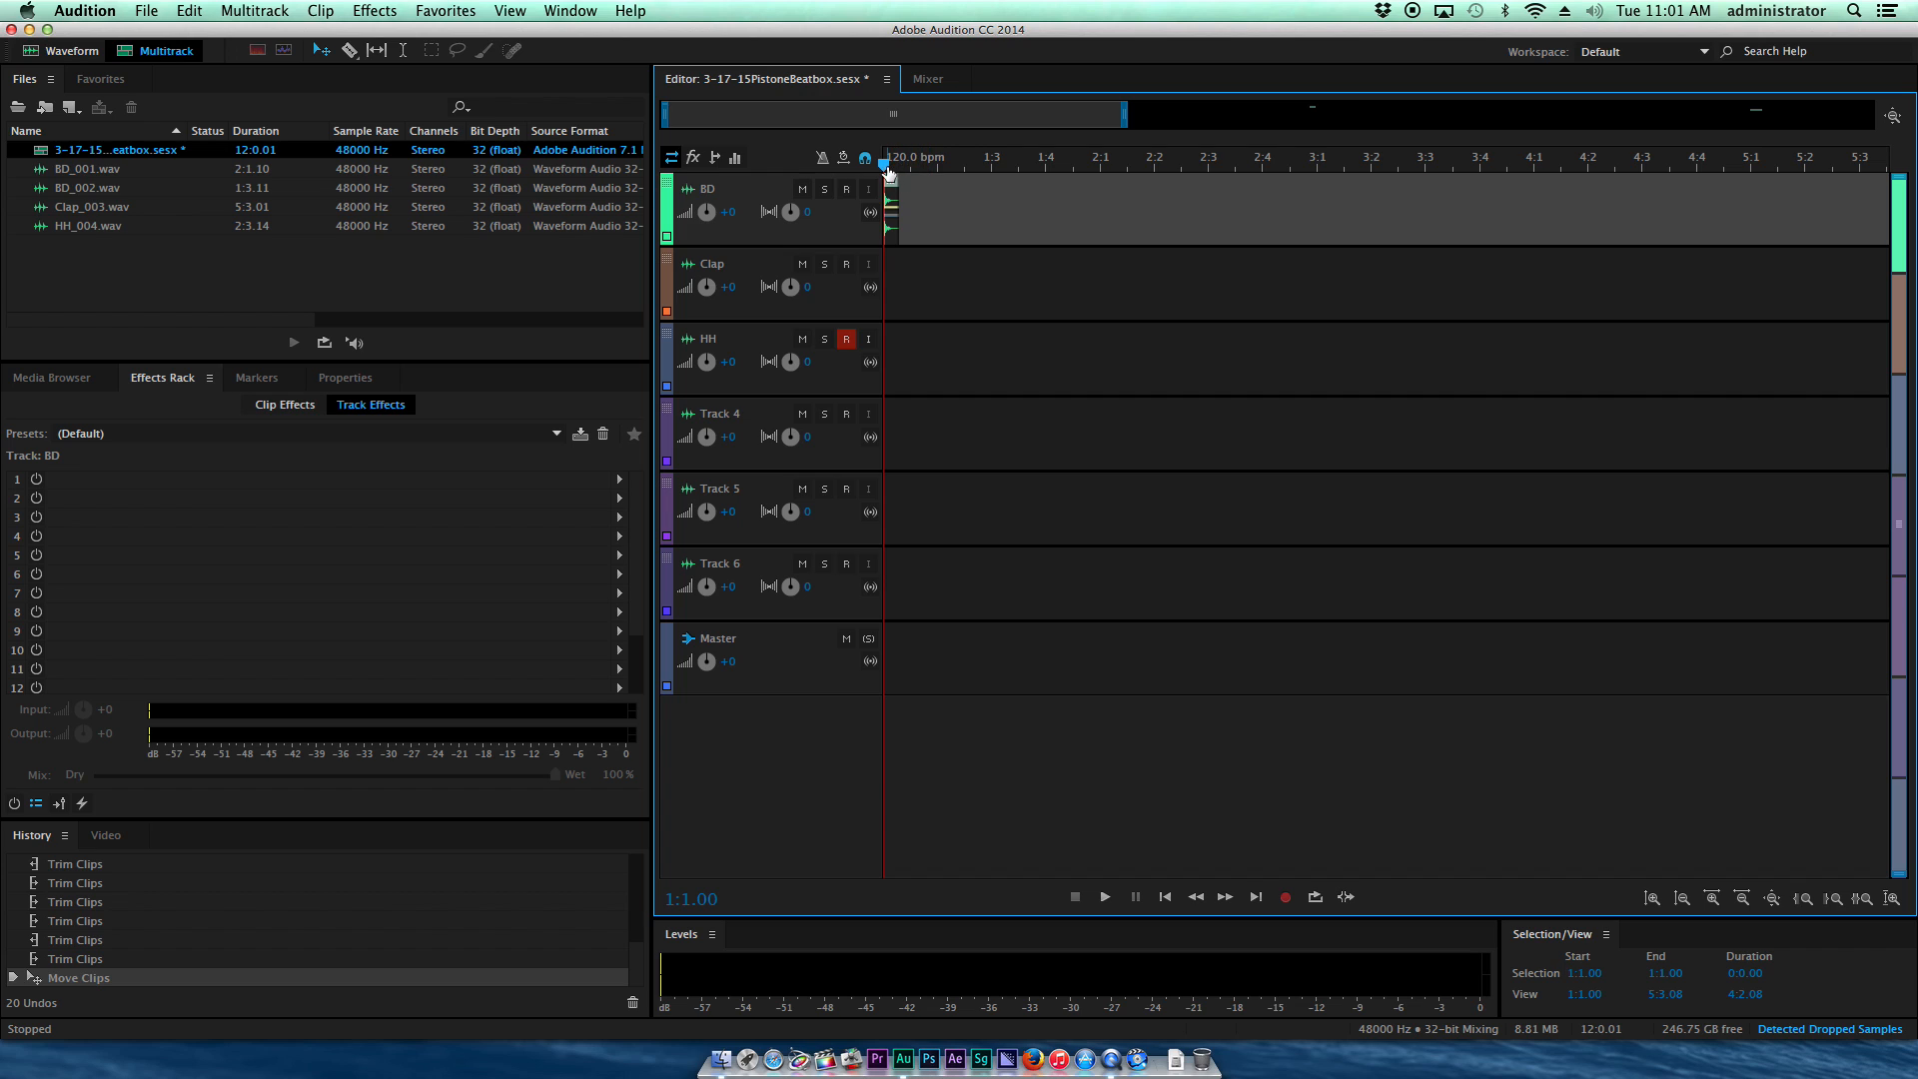
Step: Copy the bass drum hit to beat 1:2, and paste the pair of hits so they fall on 1:3 and 1:4
mouse_move(887, 168)
left_mouse_down()
mouse_move(950, 180)
mouse_move(942, 207)
mouse_move(896, 201)
left_mouse_up()
key("super+v")
left_click(1014, 159)
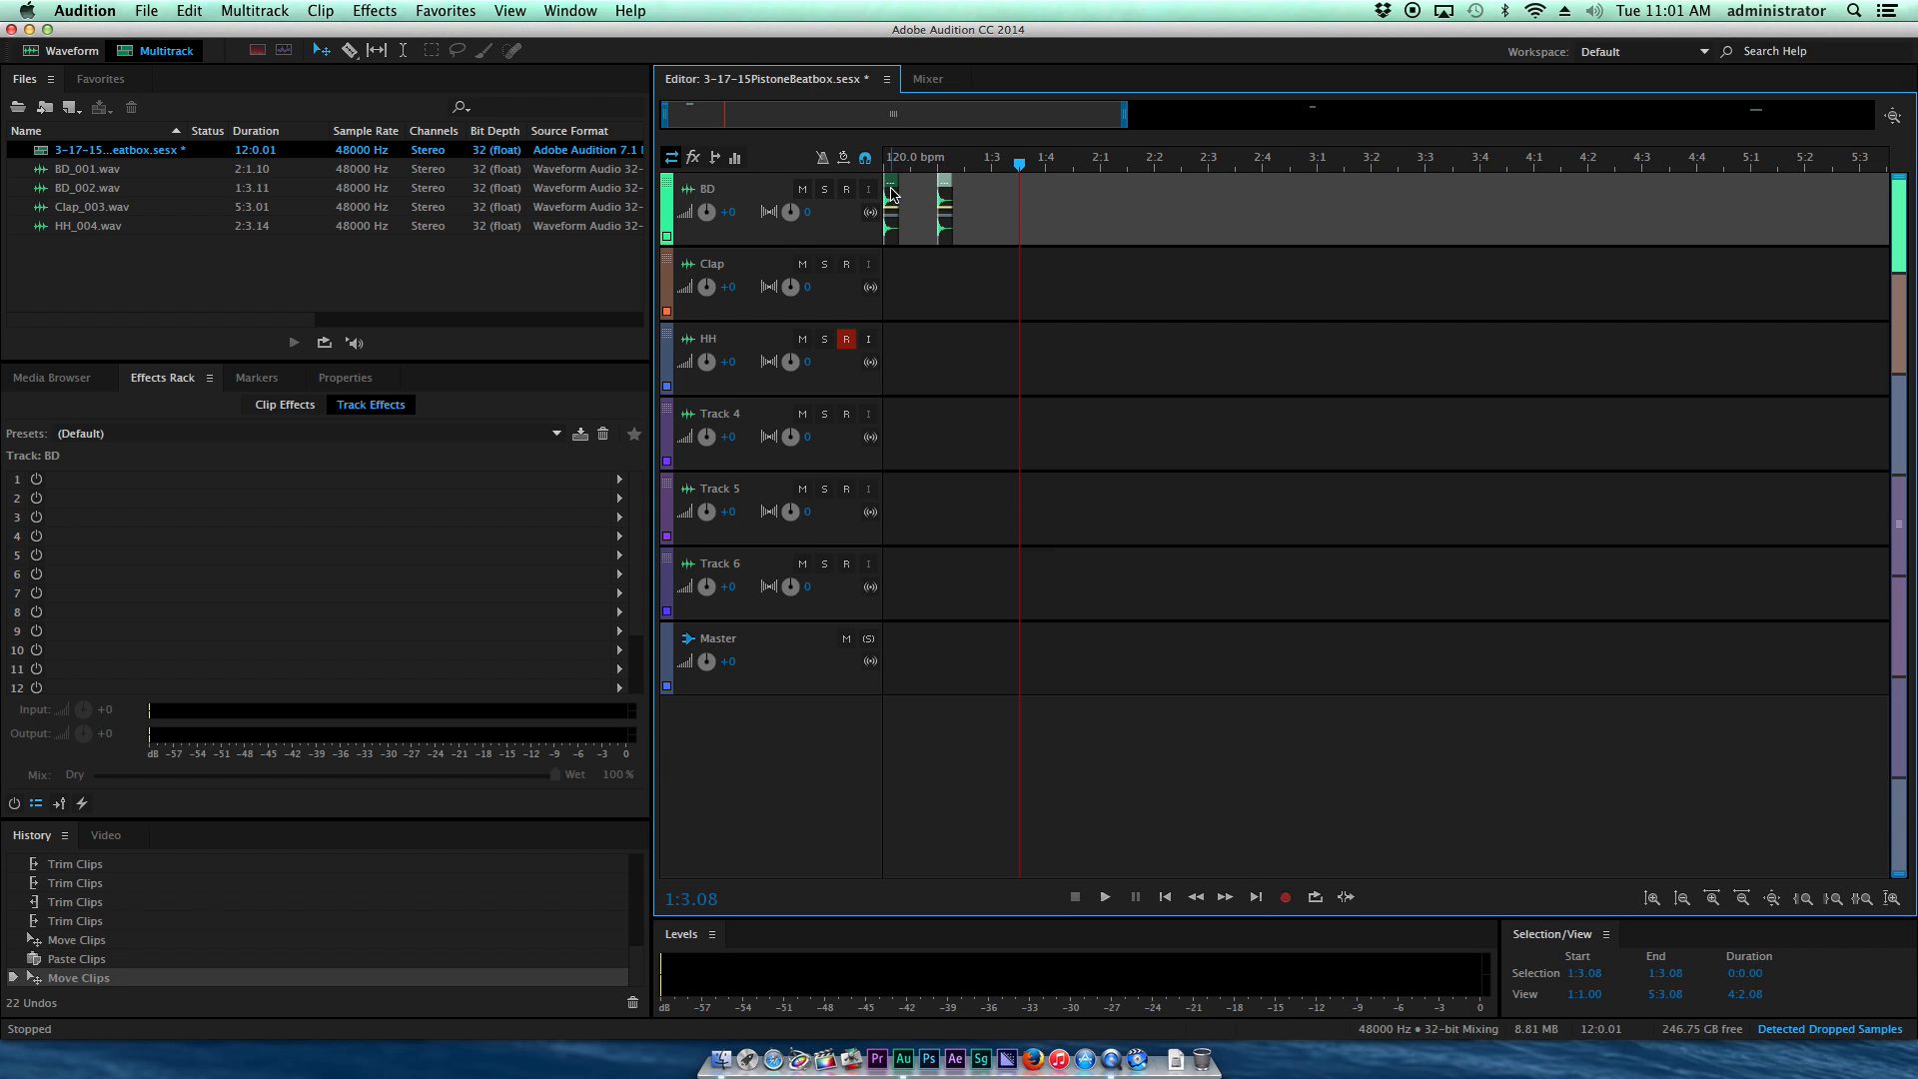
left_click(996, 166)
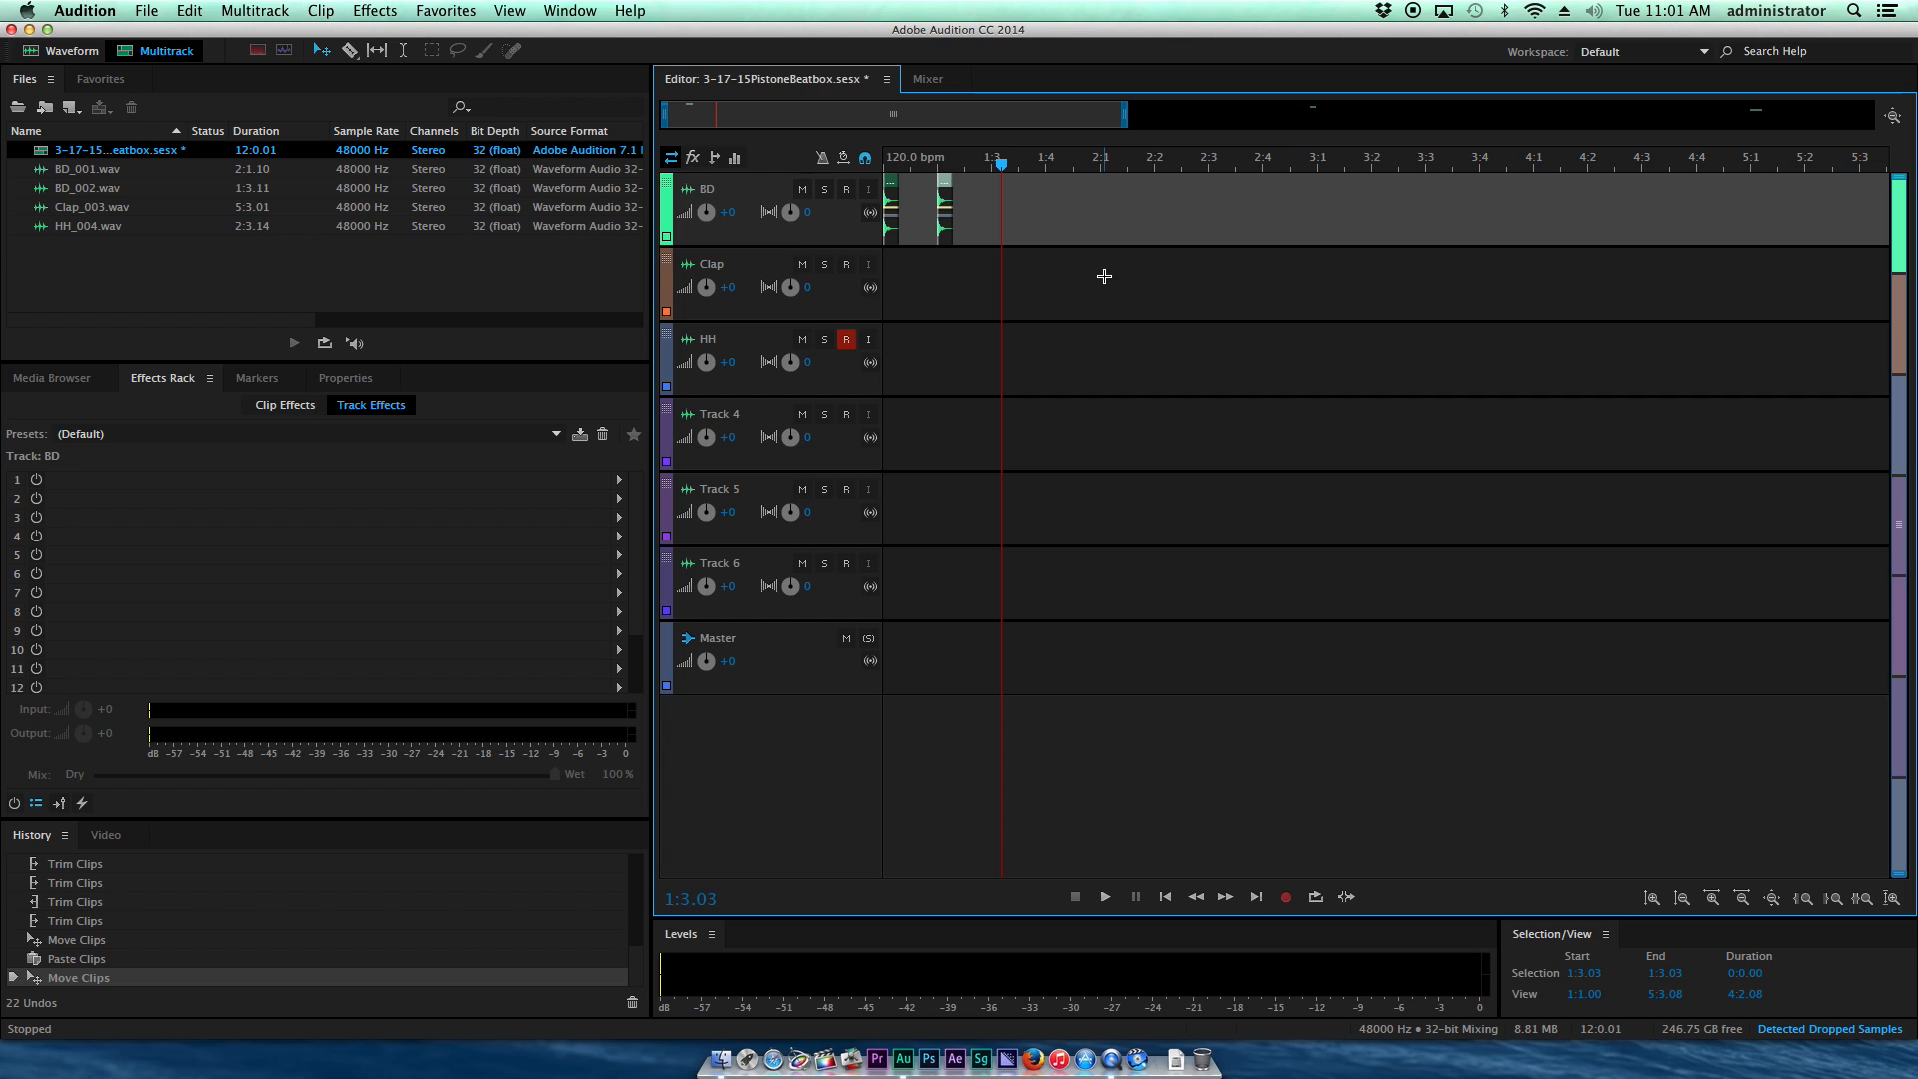
key("super+v")
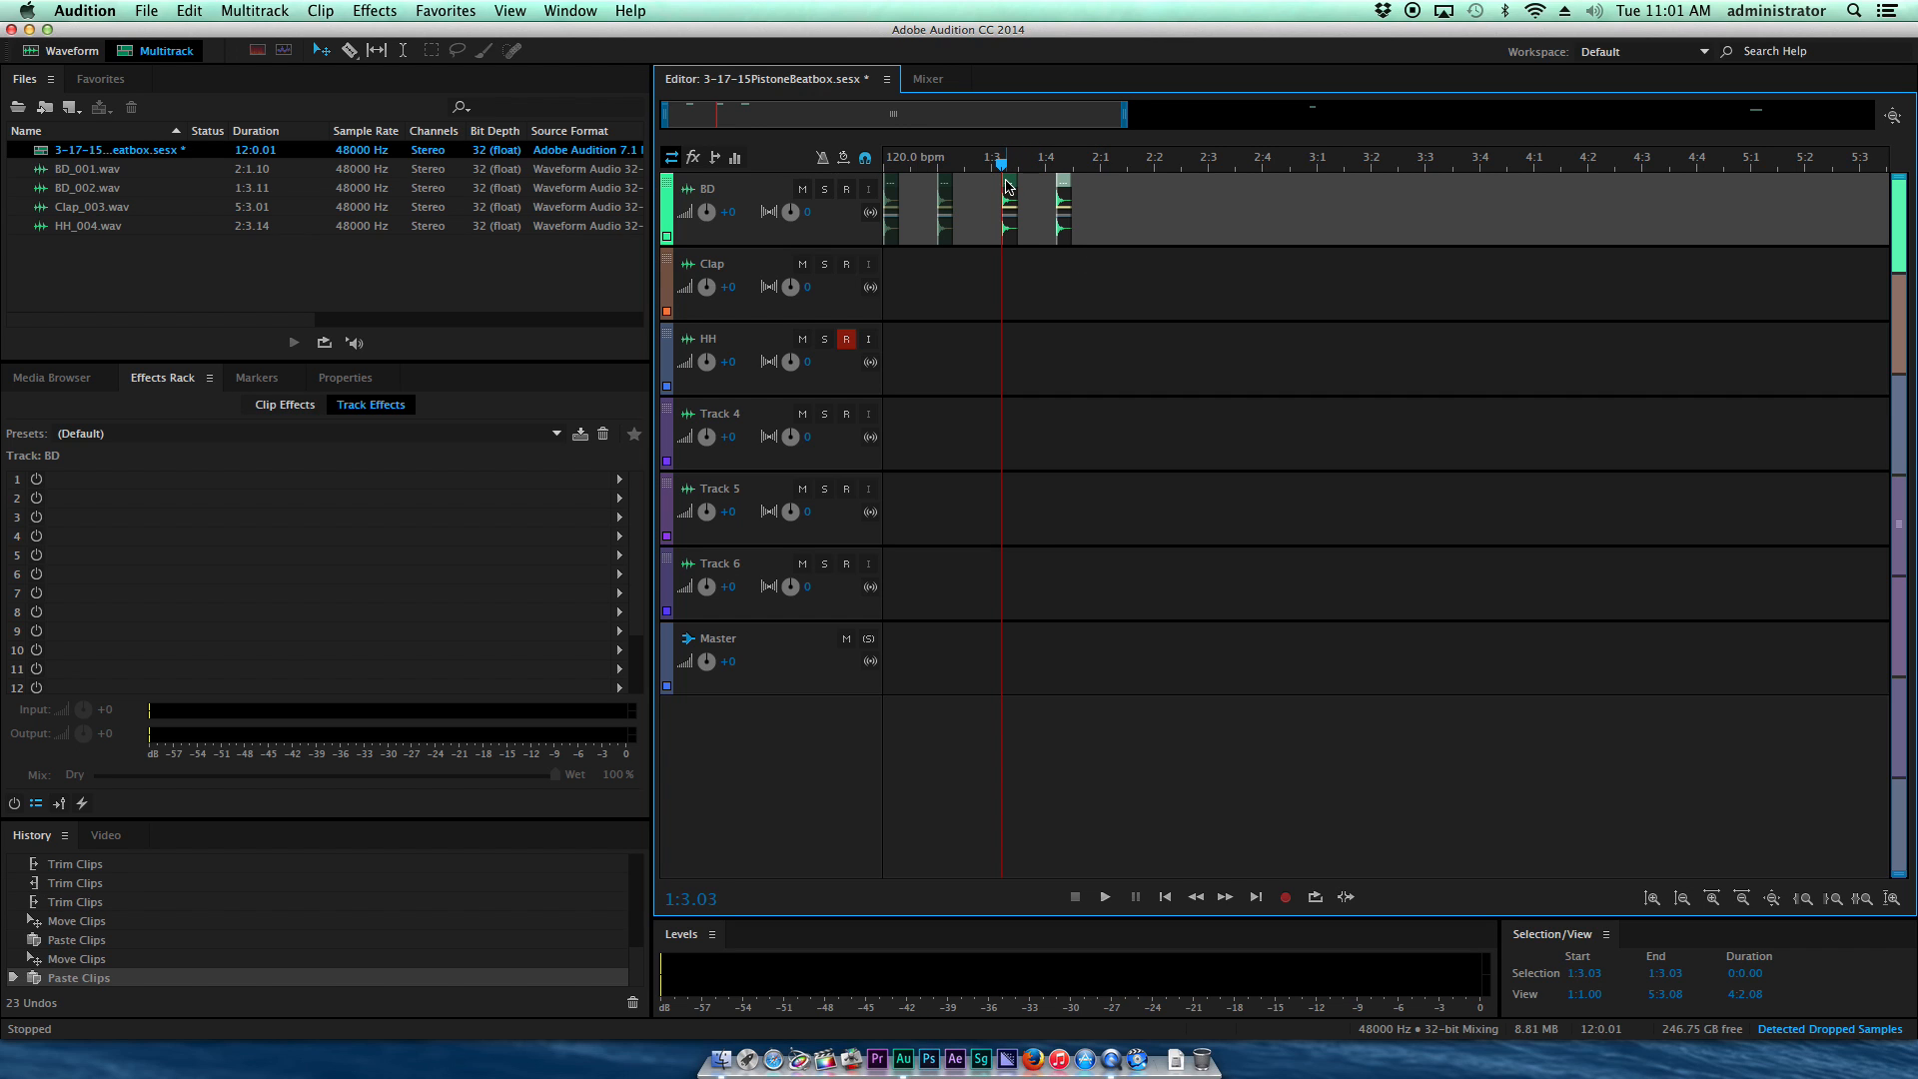
left_click_drag(1007, 186, 995, 187)
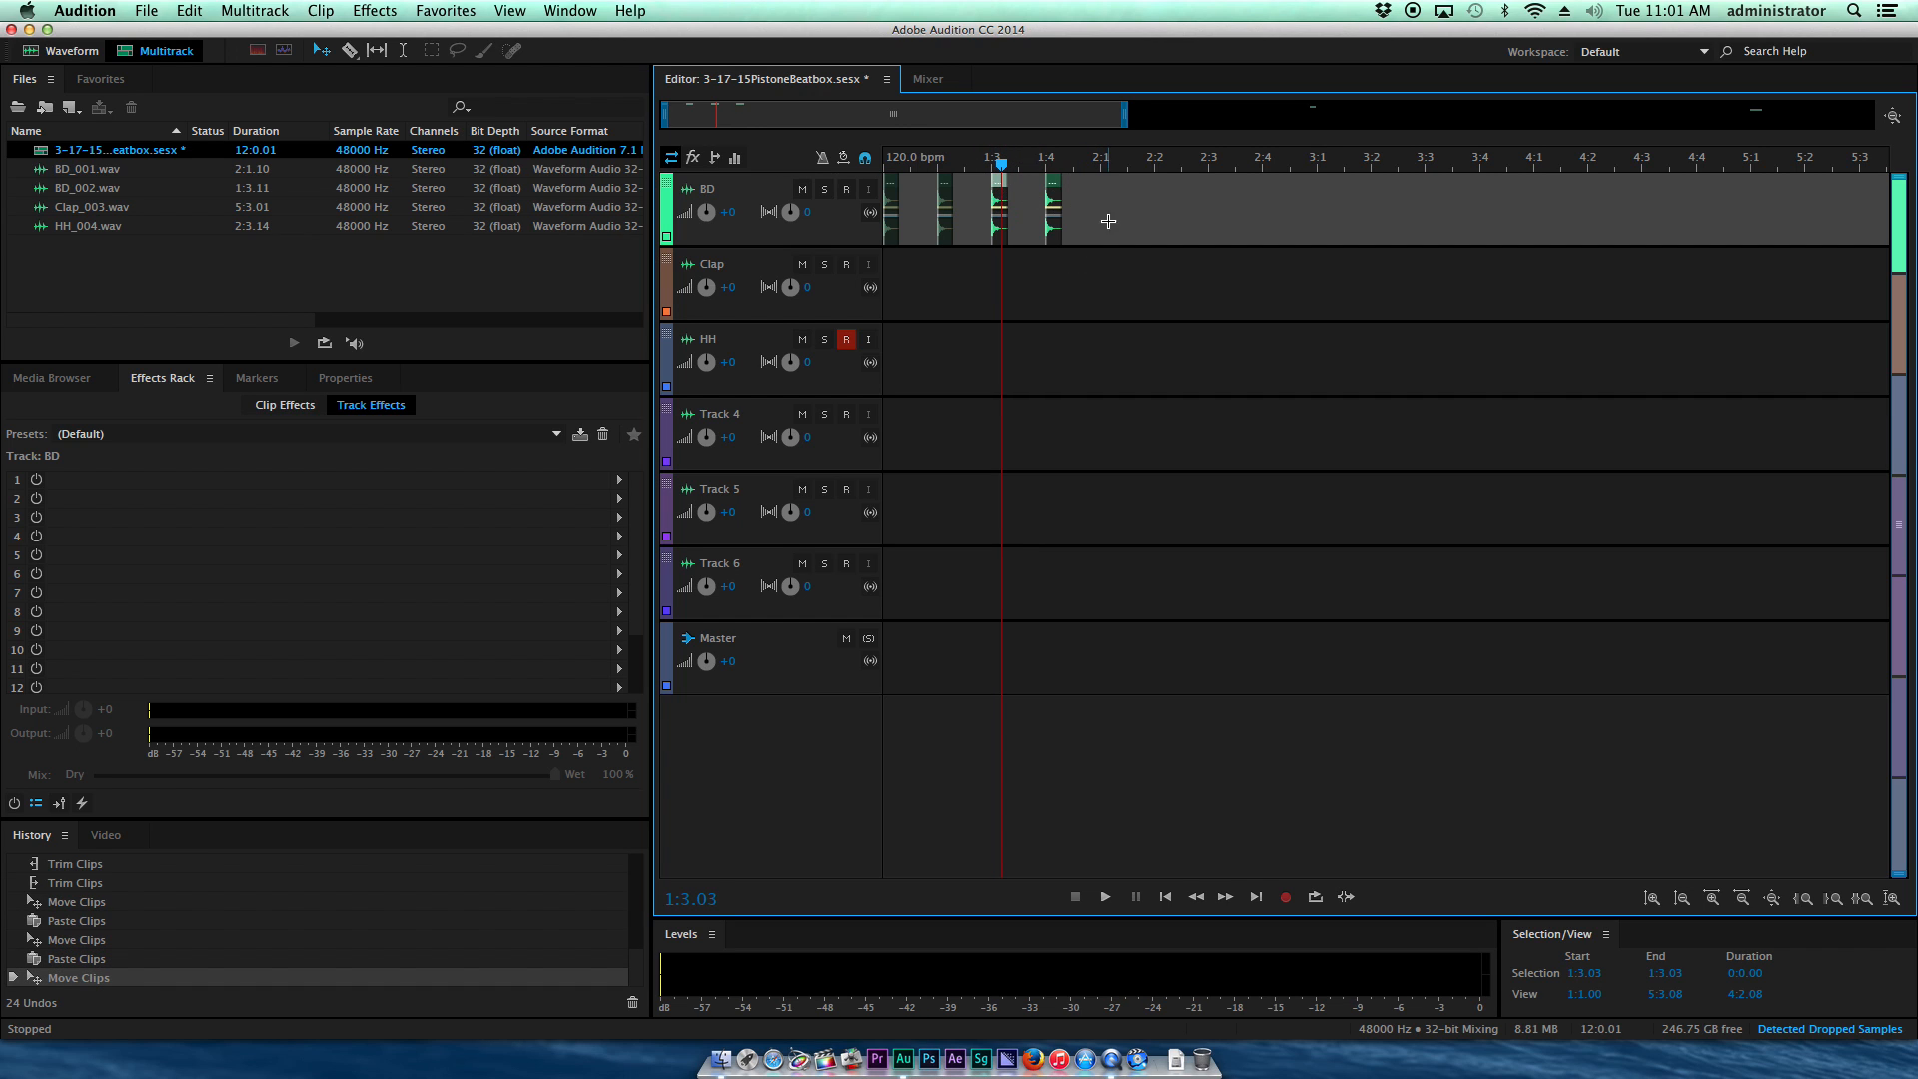
Step: Copy the four bass drum hits of the first bar, align the copies to 2:1, and return the playhead to 1:1.00
left_click_drag(1124, 230, 893, 199)
left_click(1084, 184)
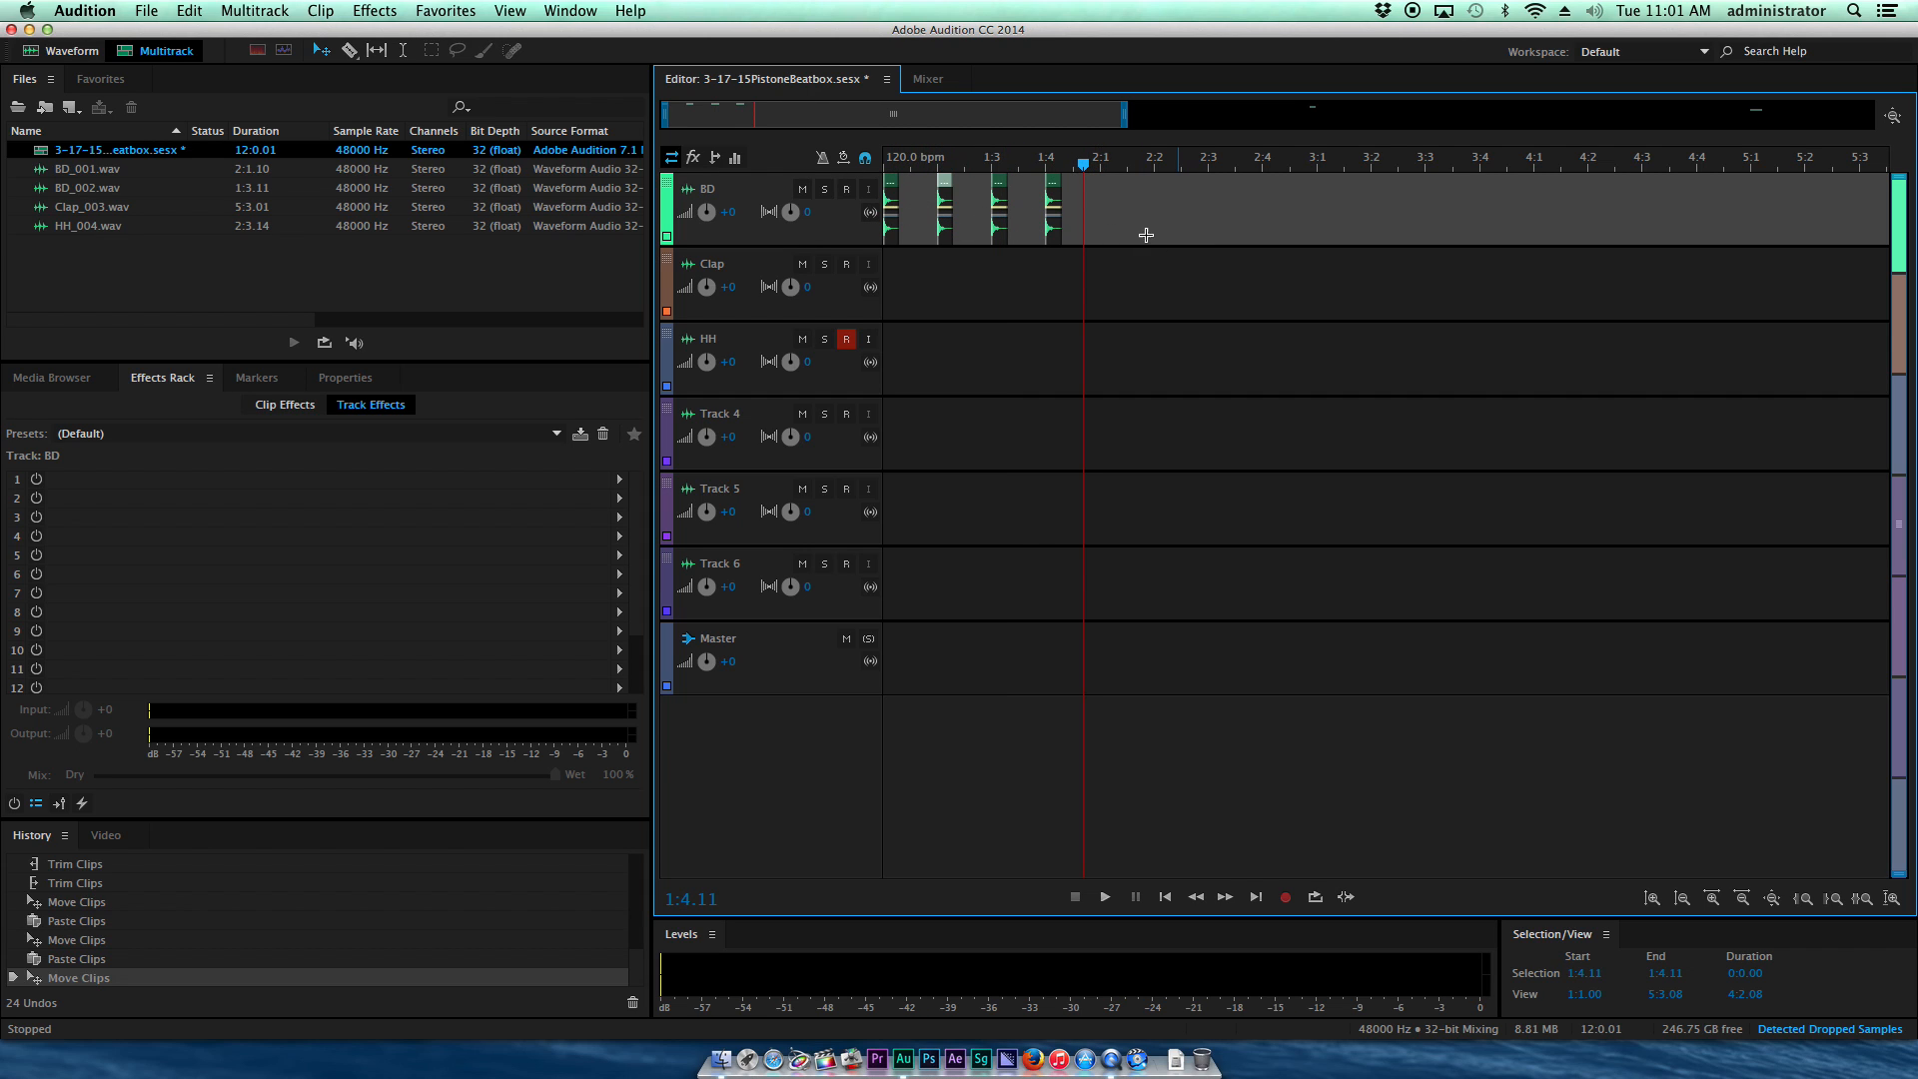
key("super+v")
left_click_drag(1093, 186, 826, 158)
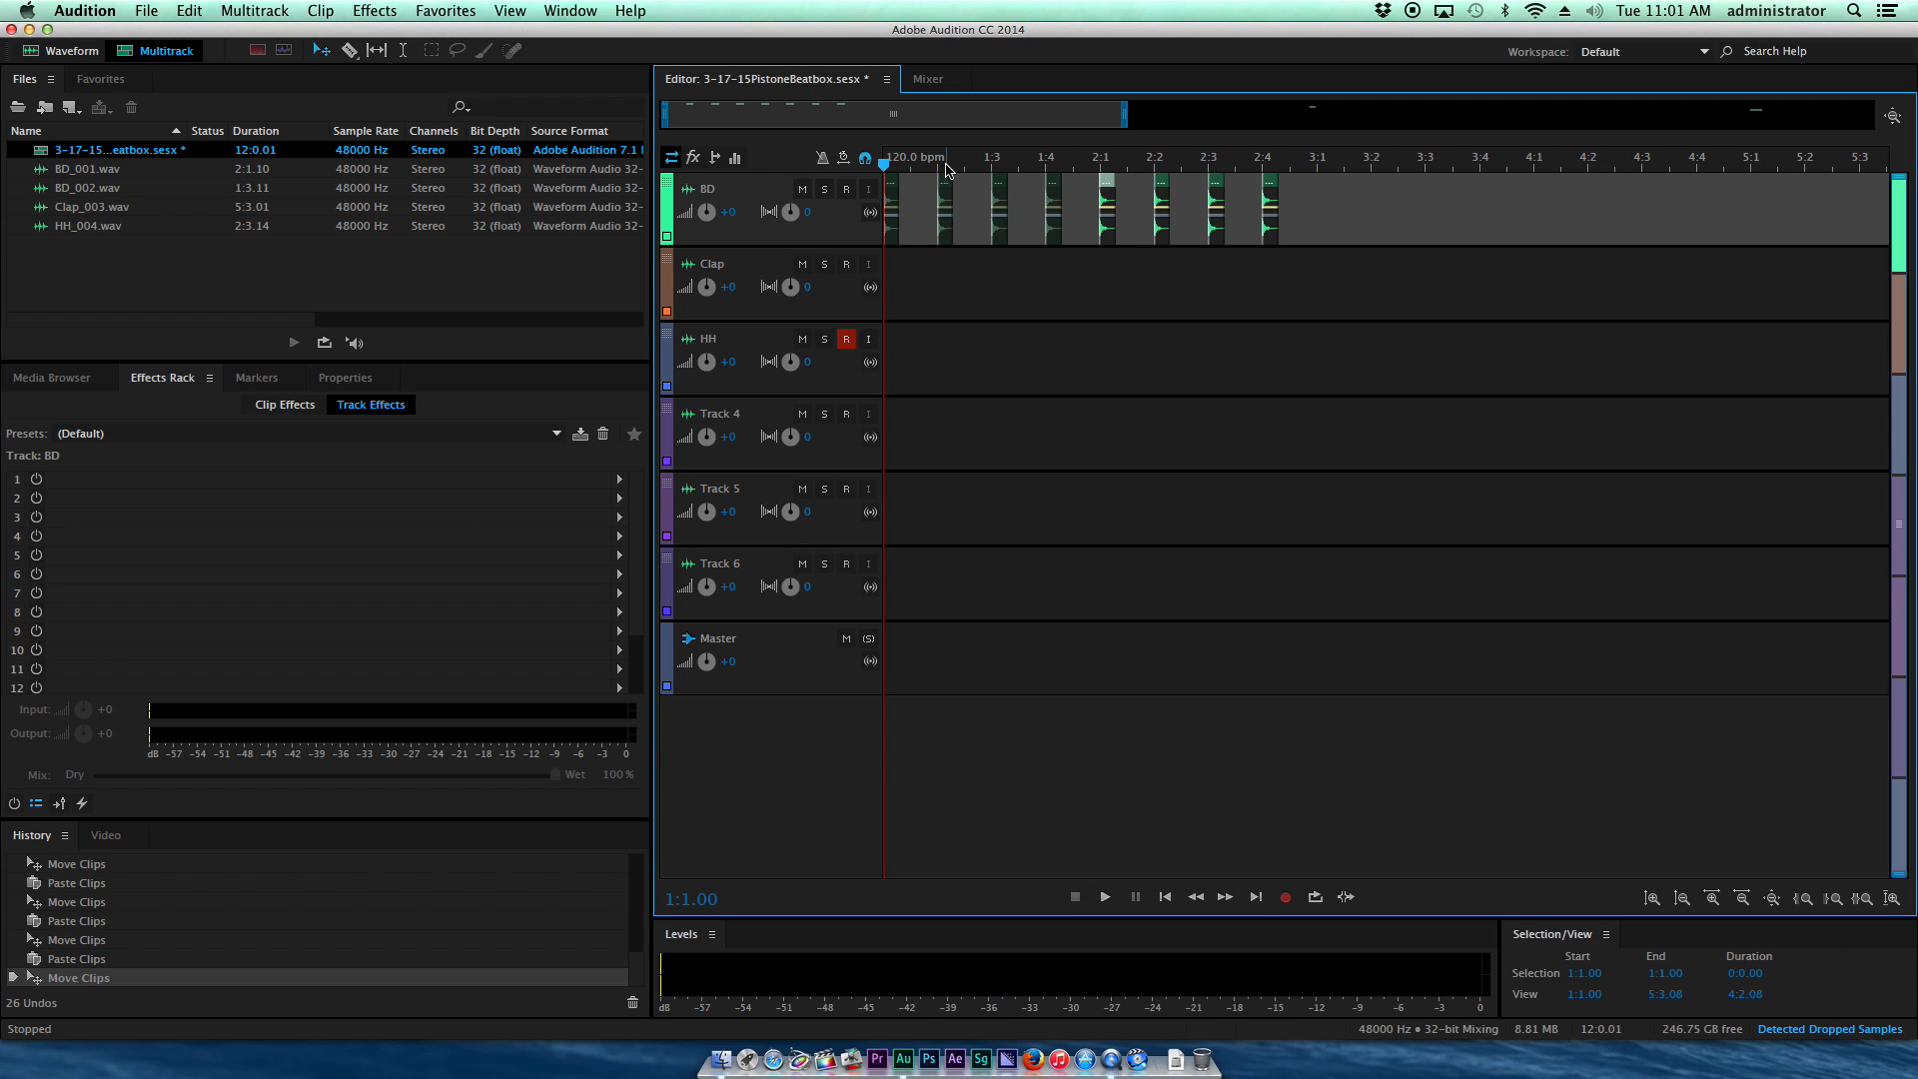
Step: Play the two-bar bass drum pattern from the start and disarm recording on the HH track
key("space")
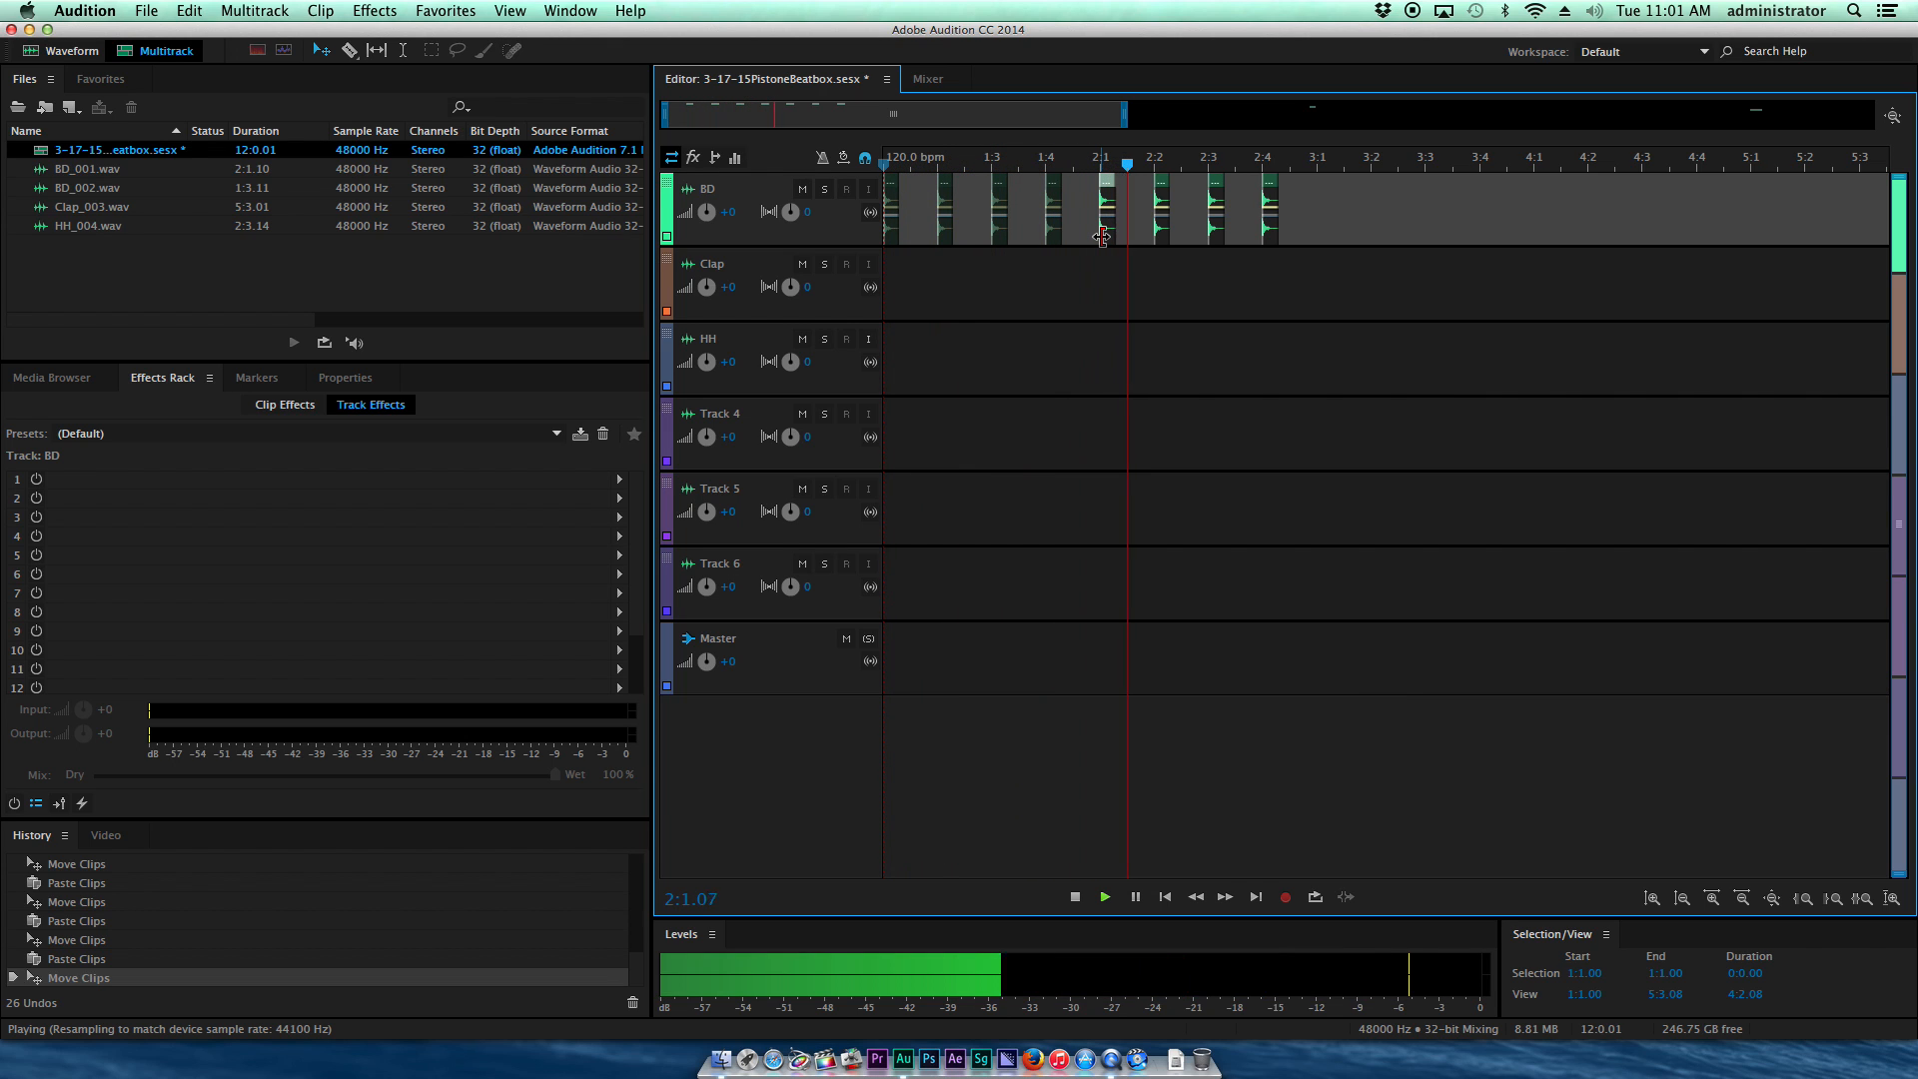
key("space")
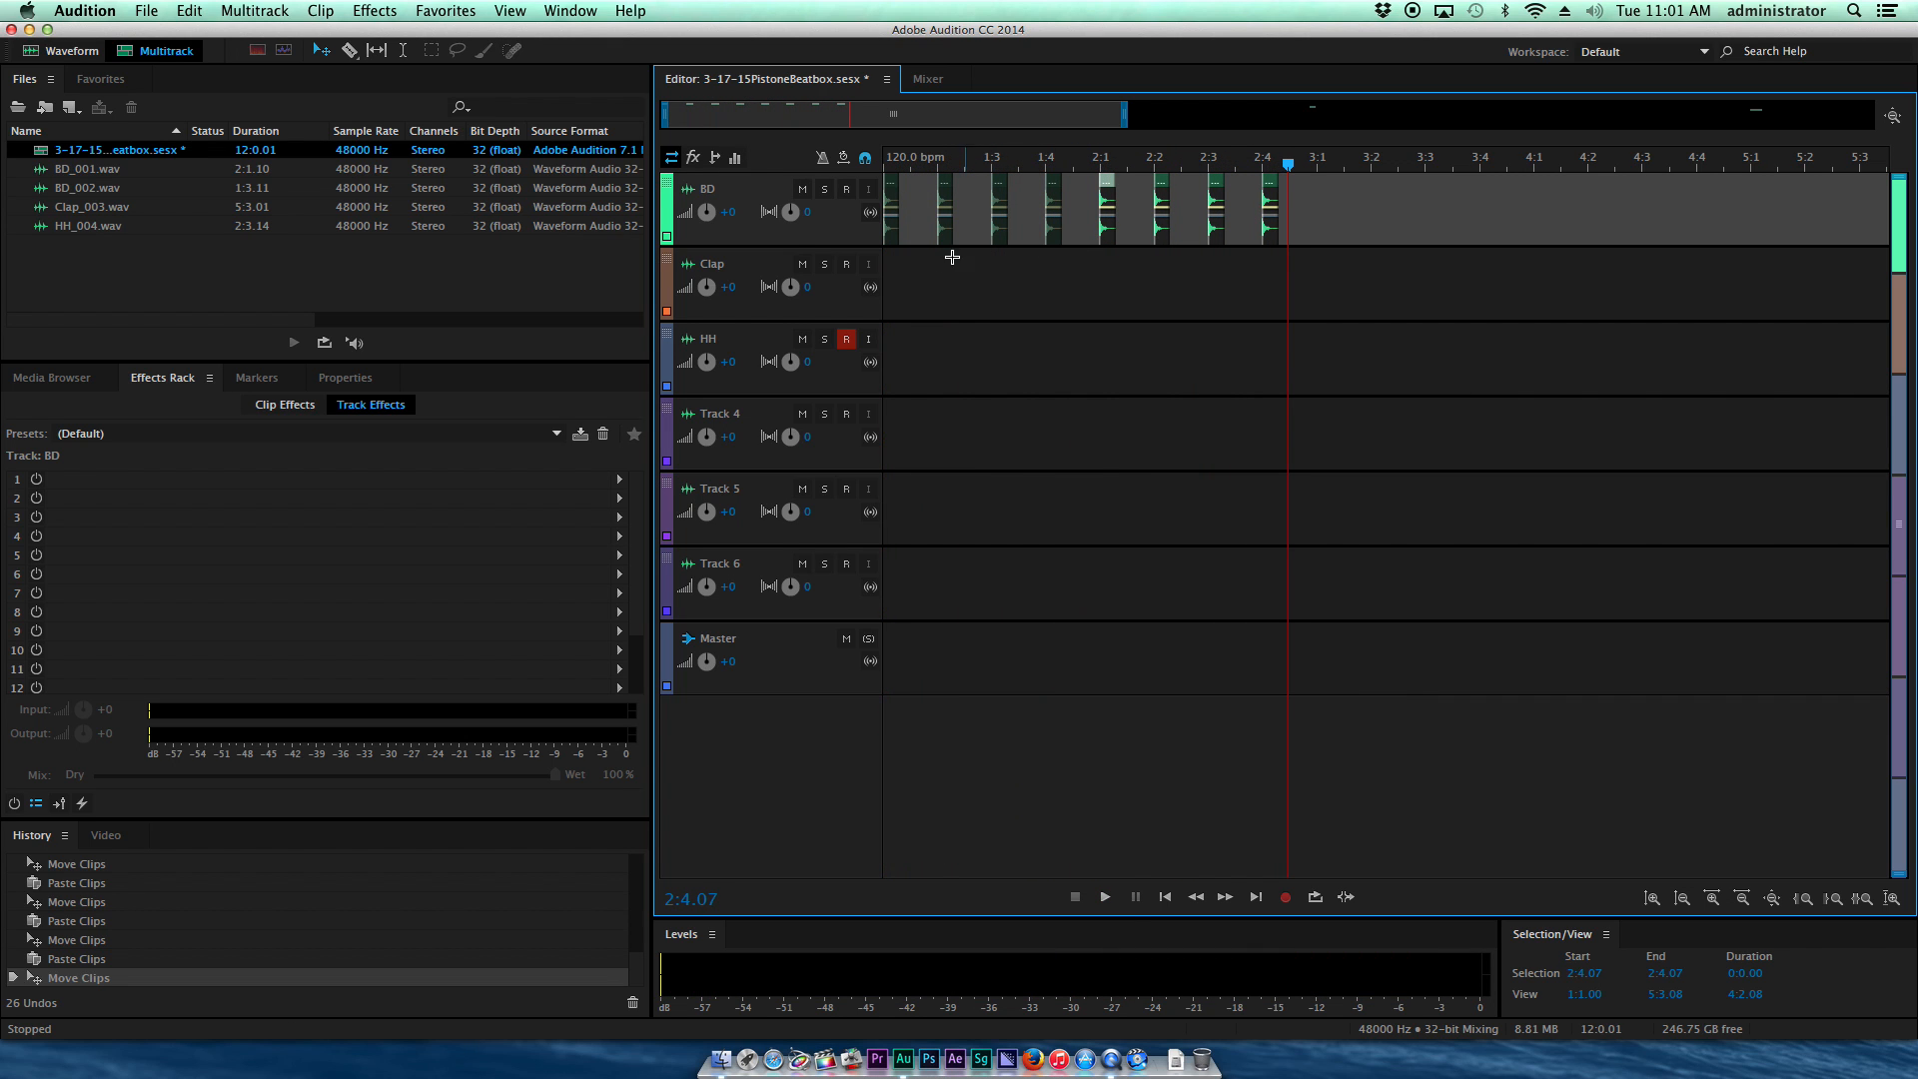
left_click(846, 339)
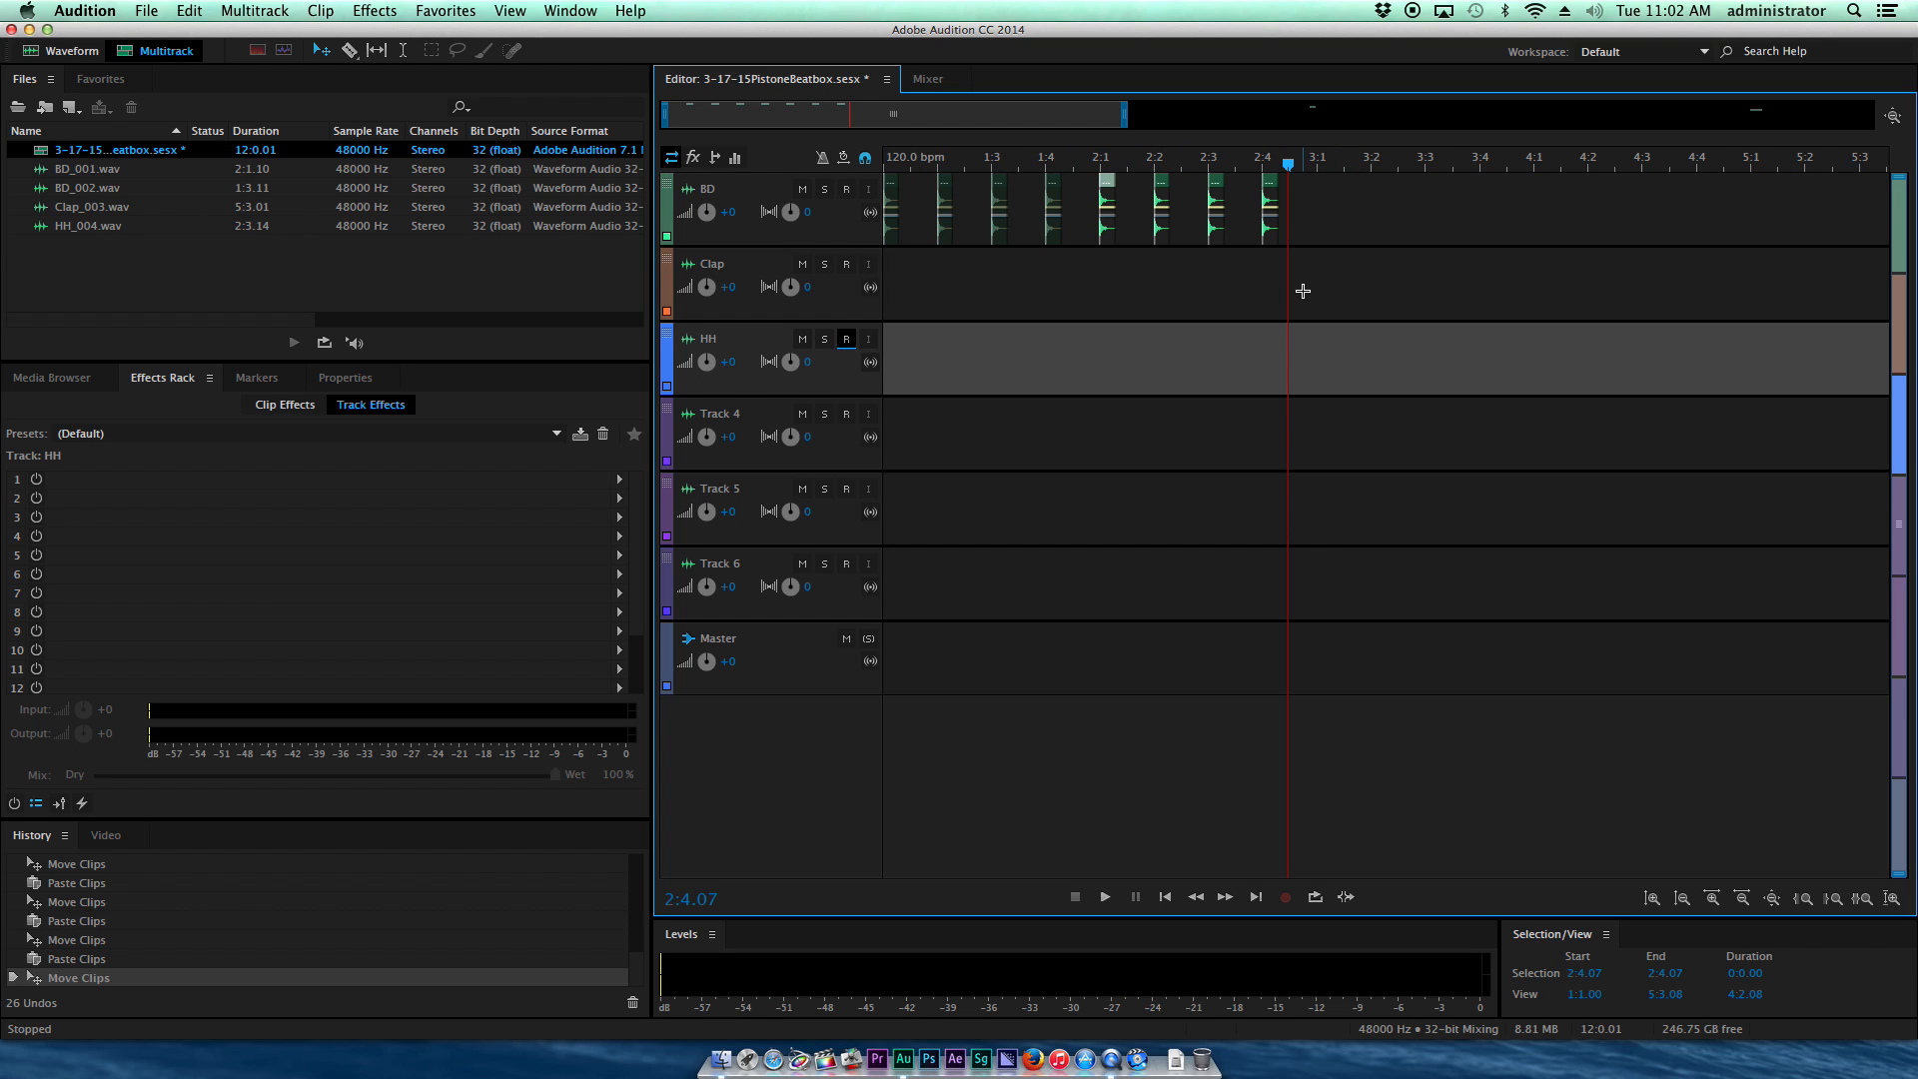
Step: Move the trimmed Clap_003 clip on the Clap track to line up with the bass drum hit at 1:2
scroll(1302, 291, "down", 6)
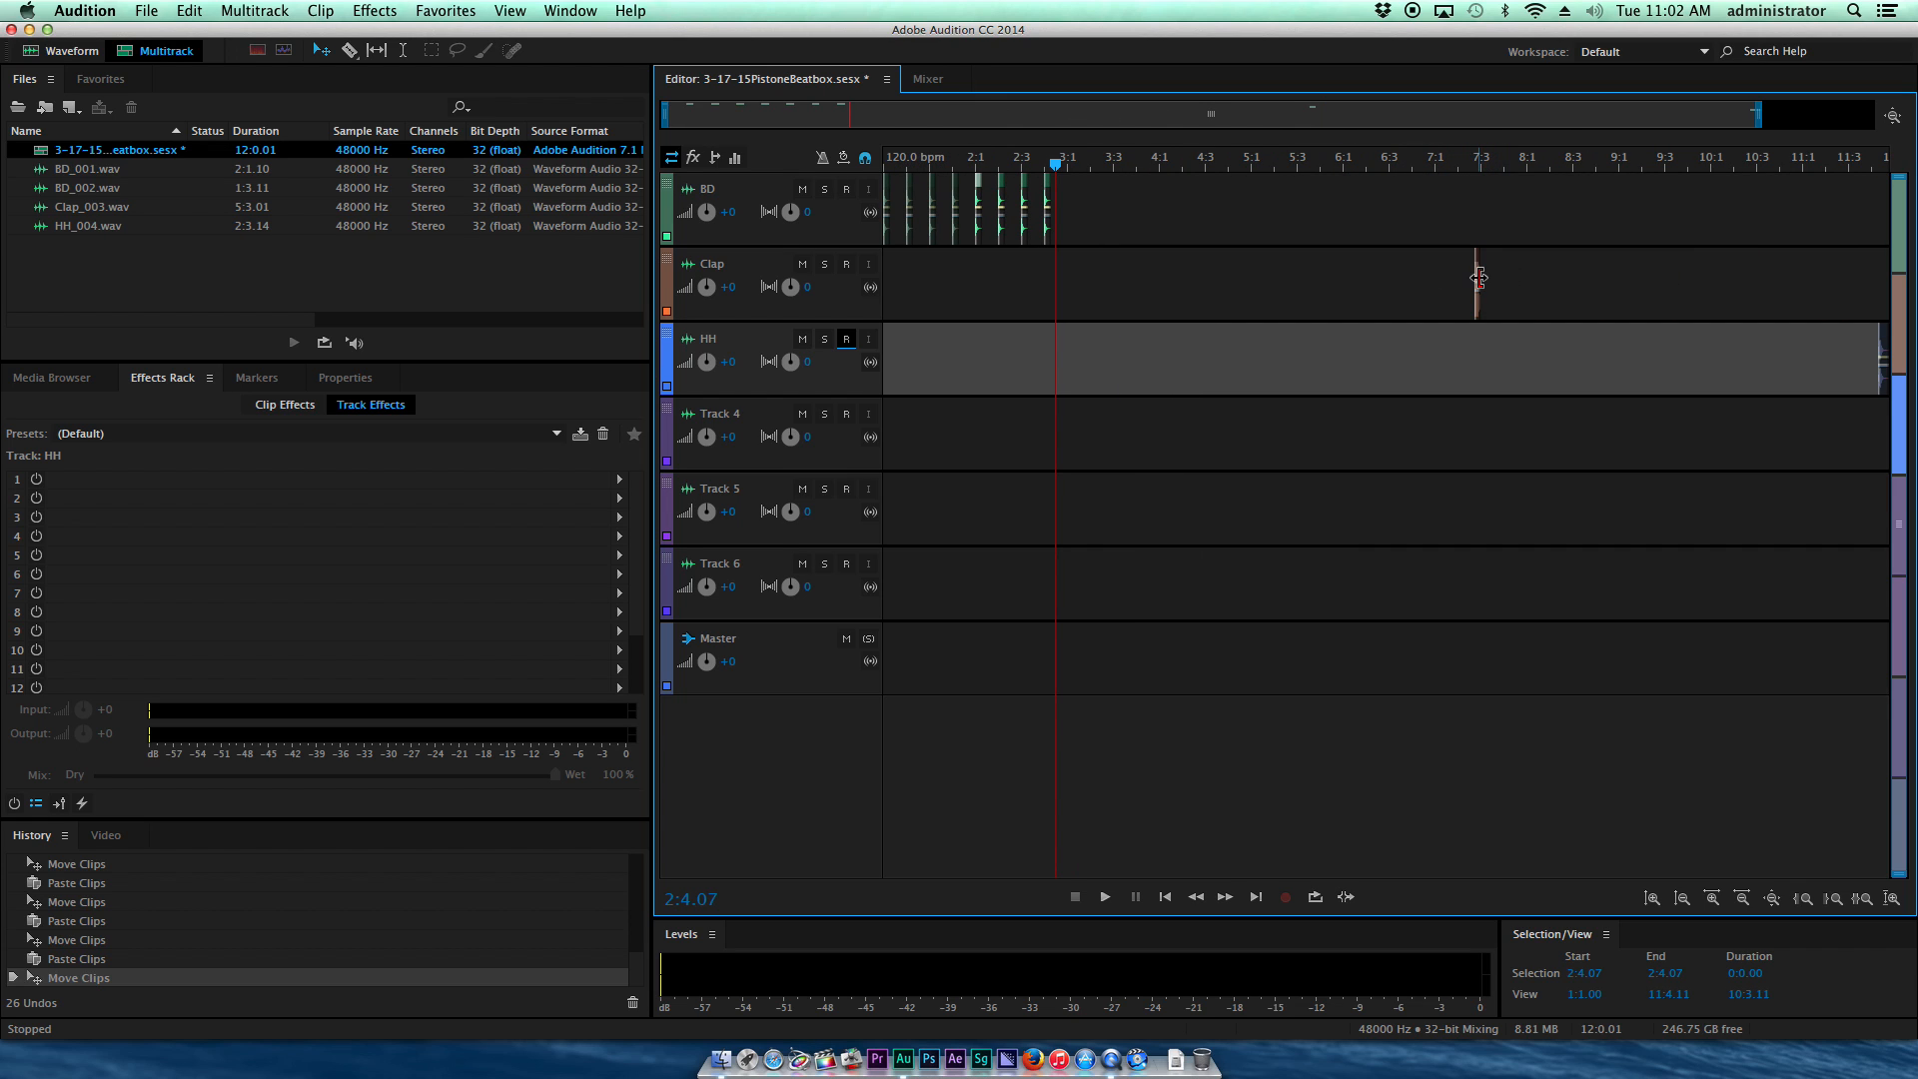
scroll(1468, 272, "up", 3)
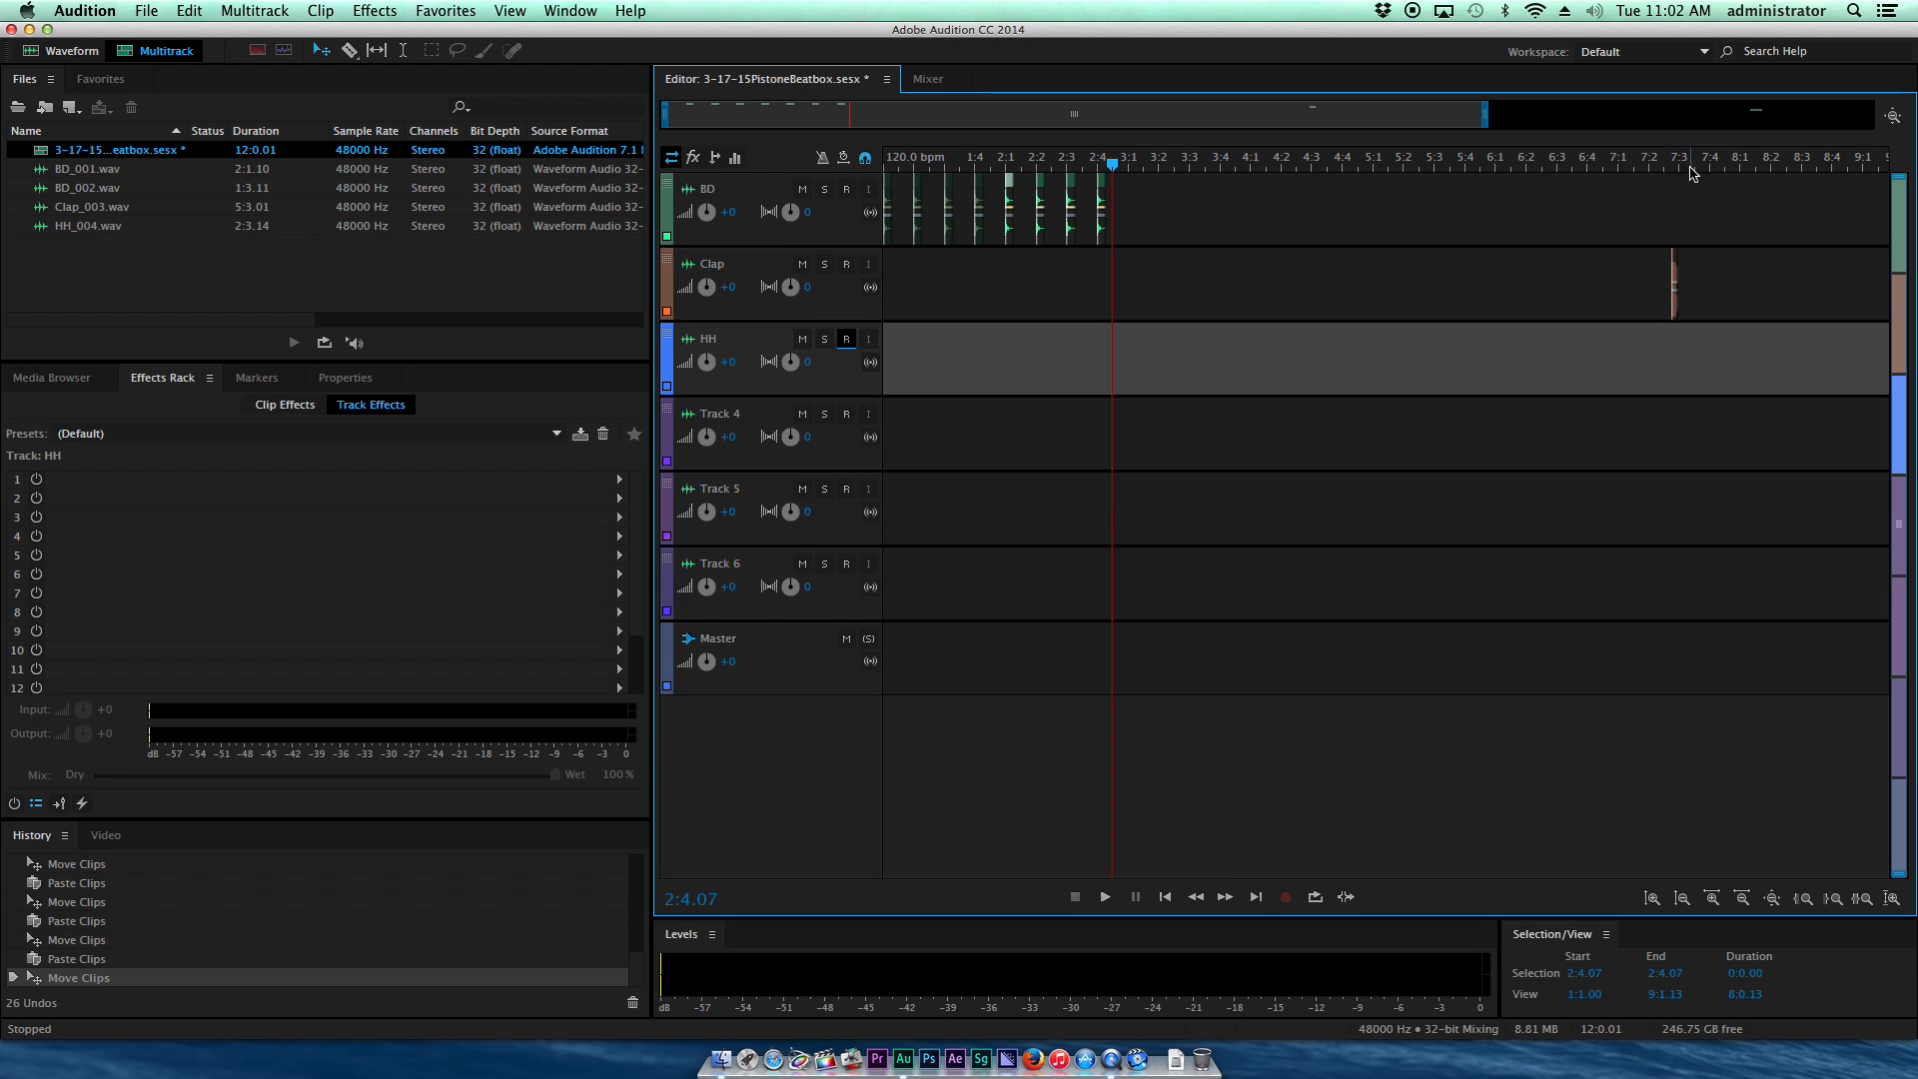
scroll(1690, 174, "up", 8)
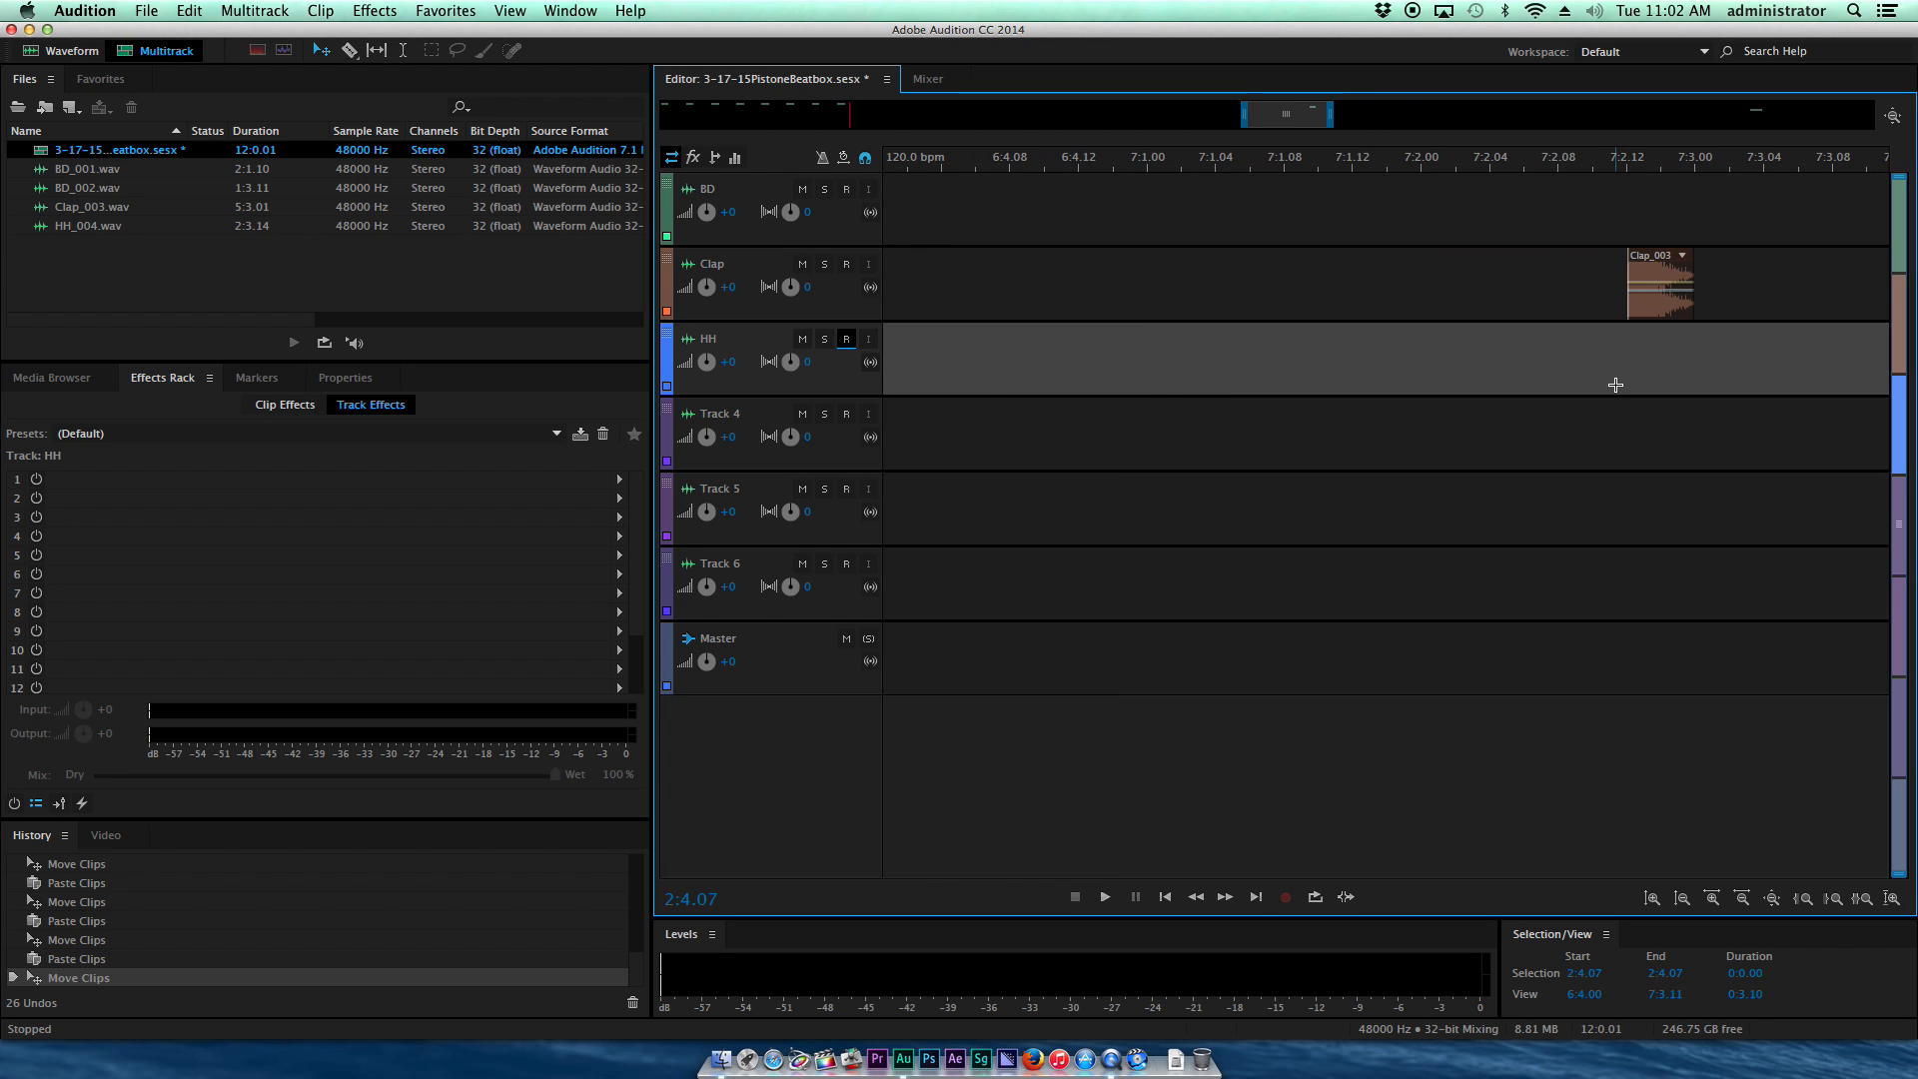
scroll(1665, 225, "left", 1)
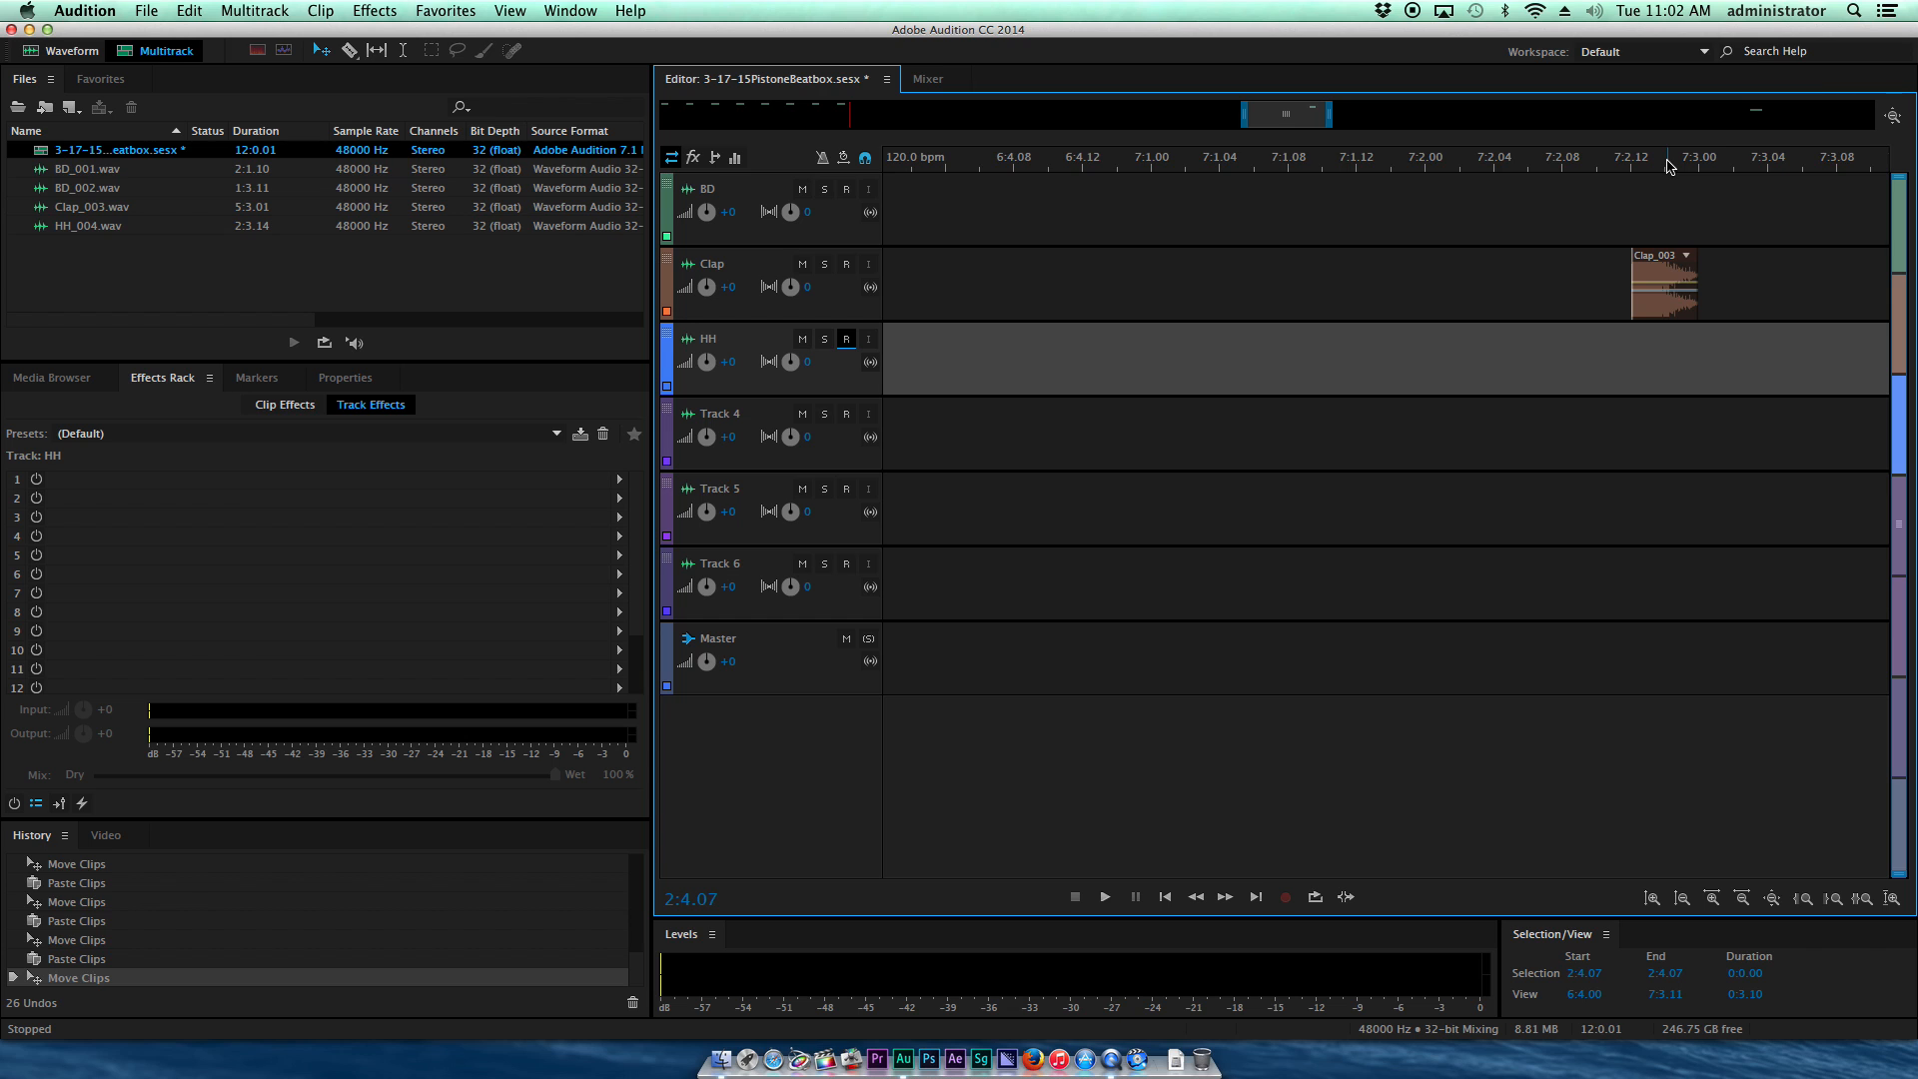
scroll(1666, 164, "up", 3)
scroll(1666, 165, "down", 3)
scroll(1666, 165, "up", 3)
scroll(1665, 162, "down", 3)
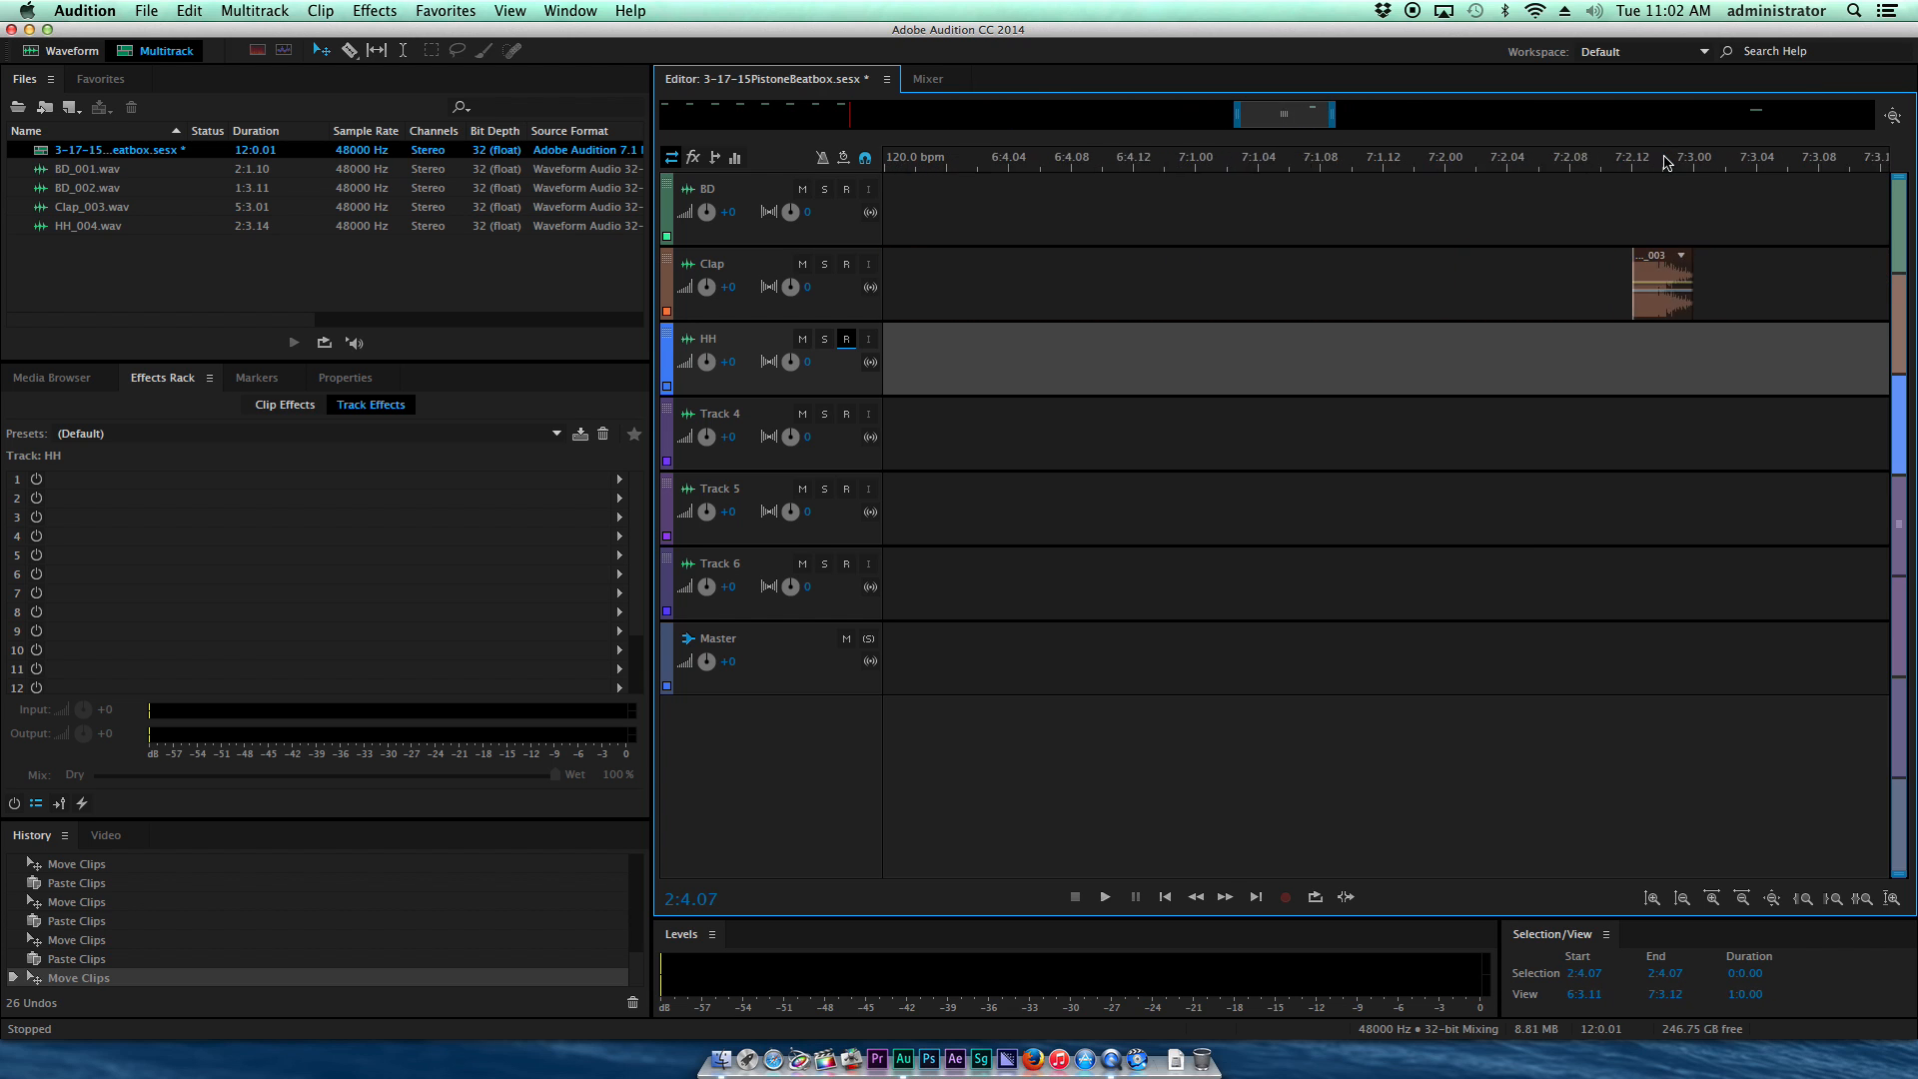
scroll(1666, 162, "up", 4)
scroll(1663, 164, "down", 2)
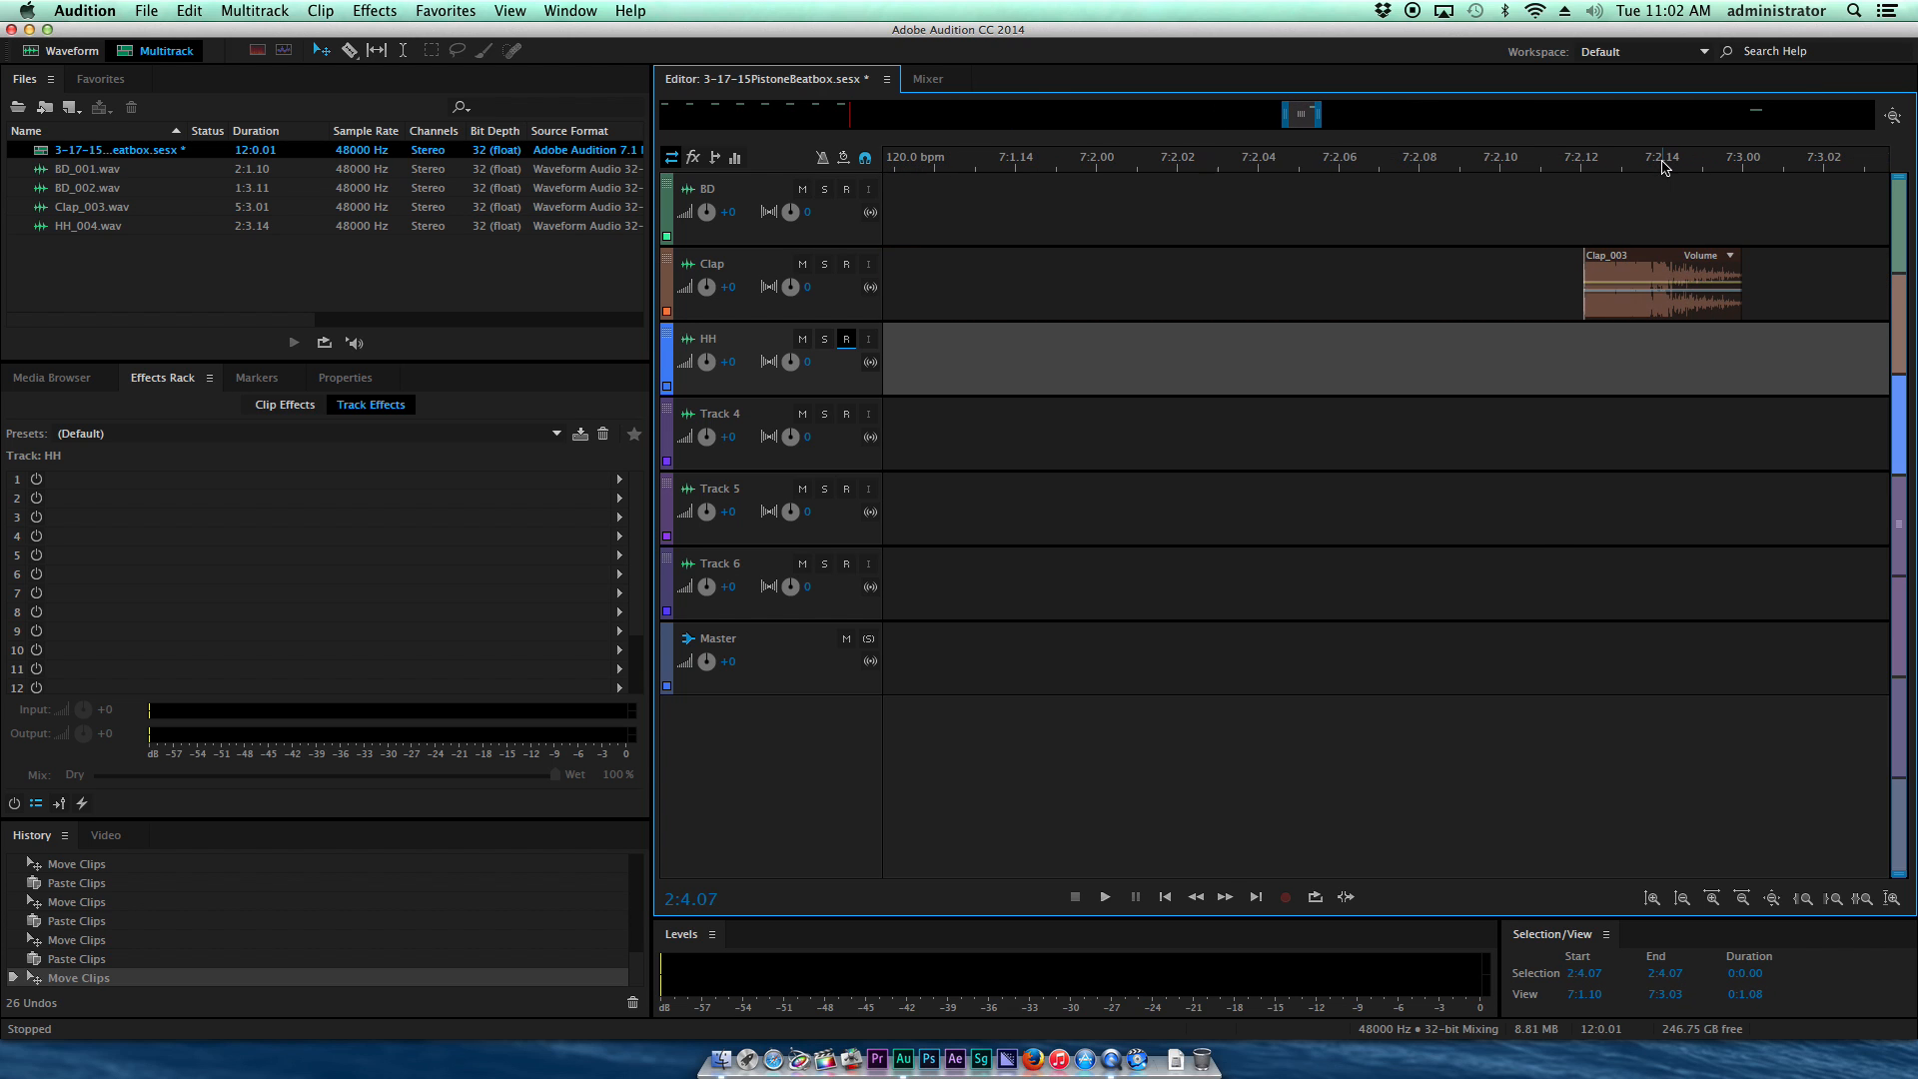
left_click_drag(1650, 278, 1097, 249)
scroll(1097, 249, "down", 5)
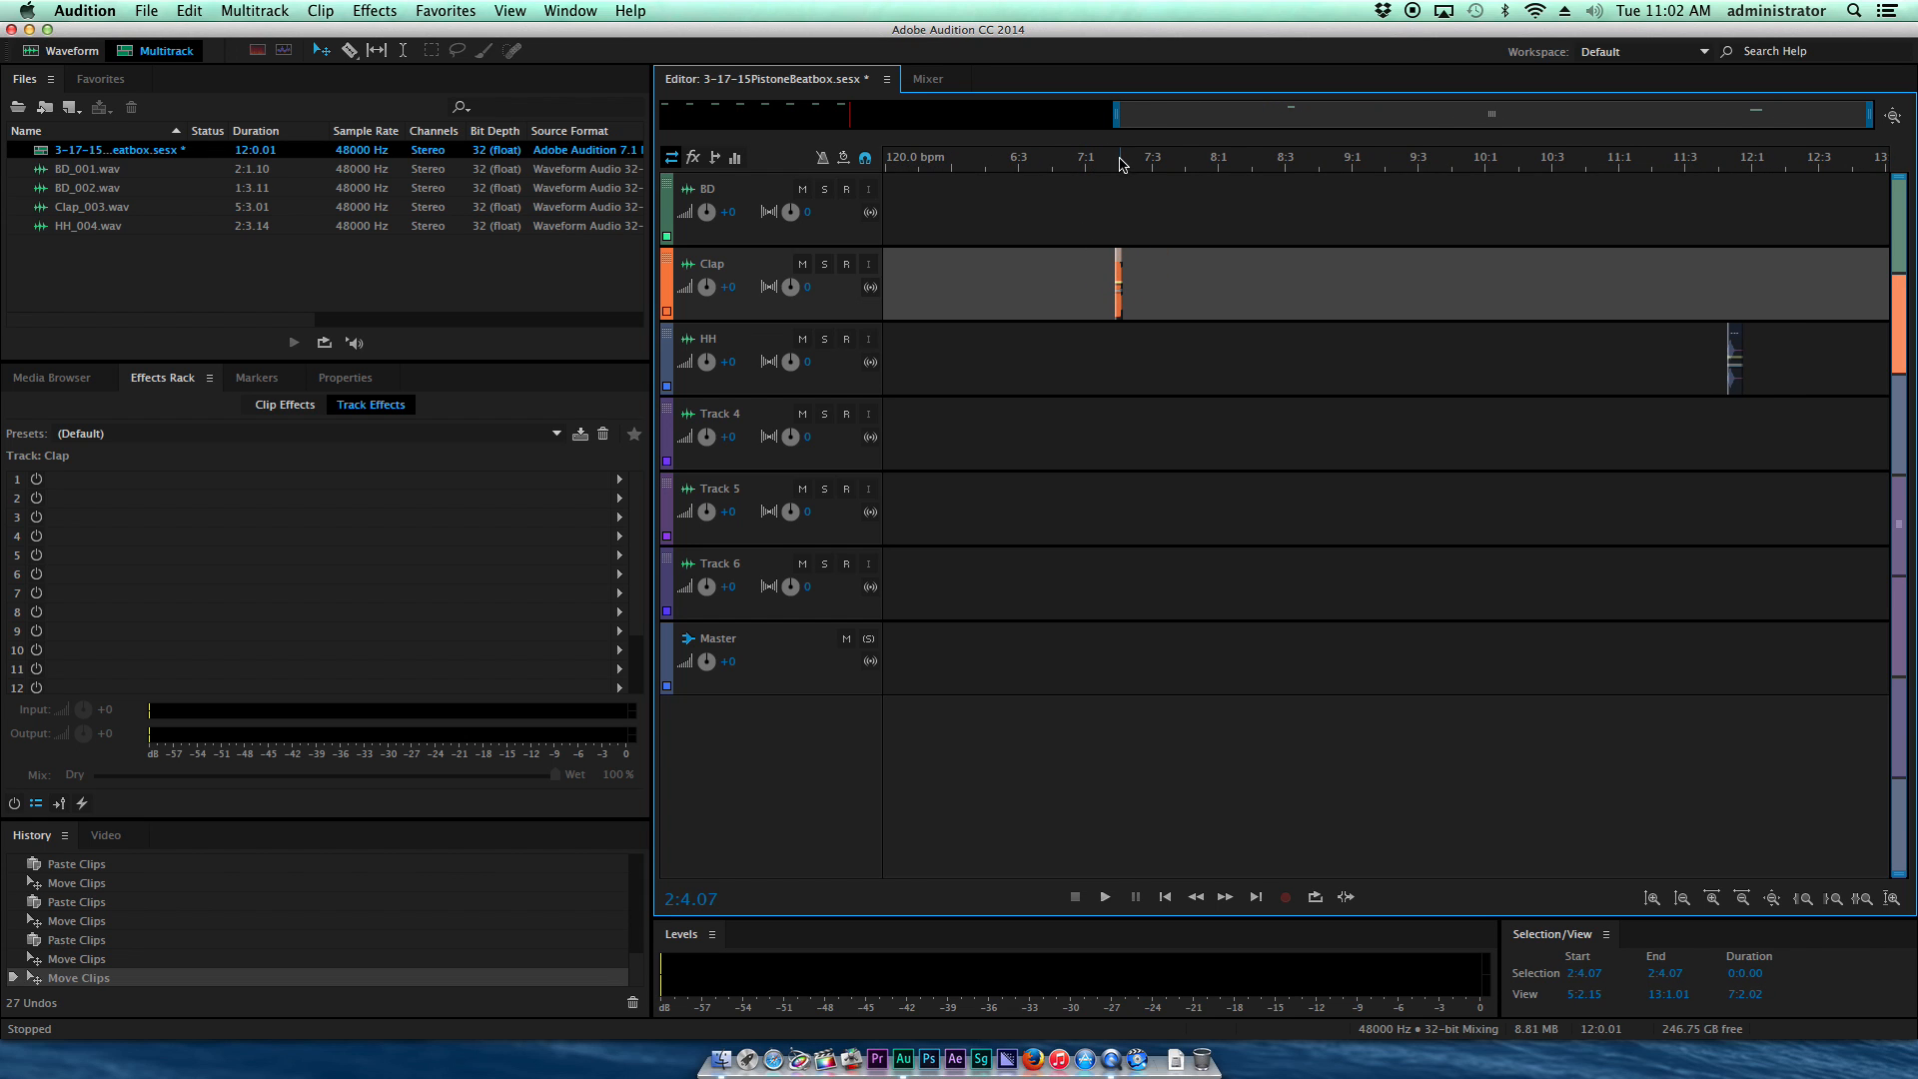
scroll(1121, 163, "up", 2)
left_click_drag(1120, 272, 941, 273)
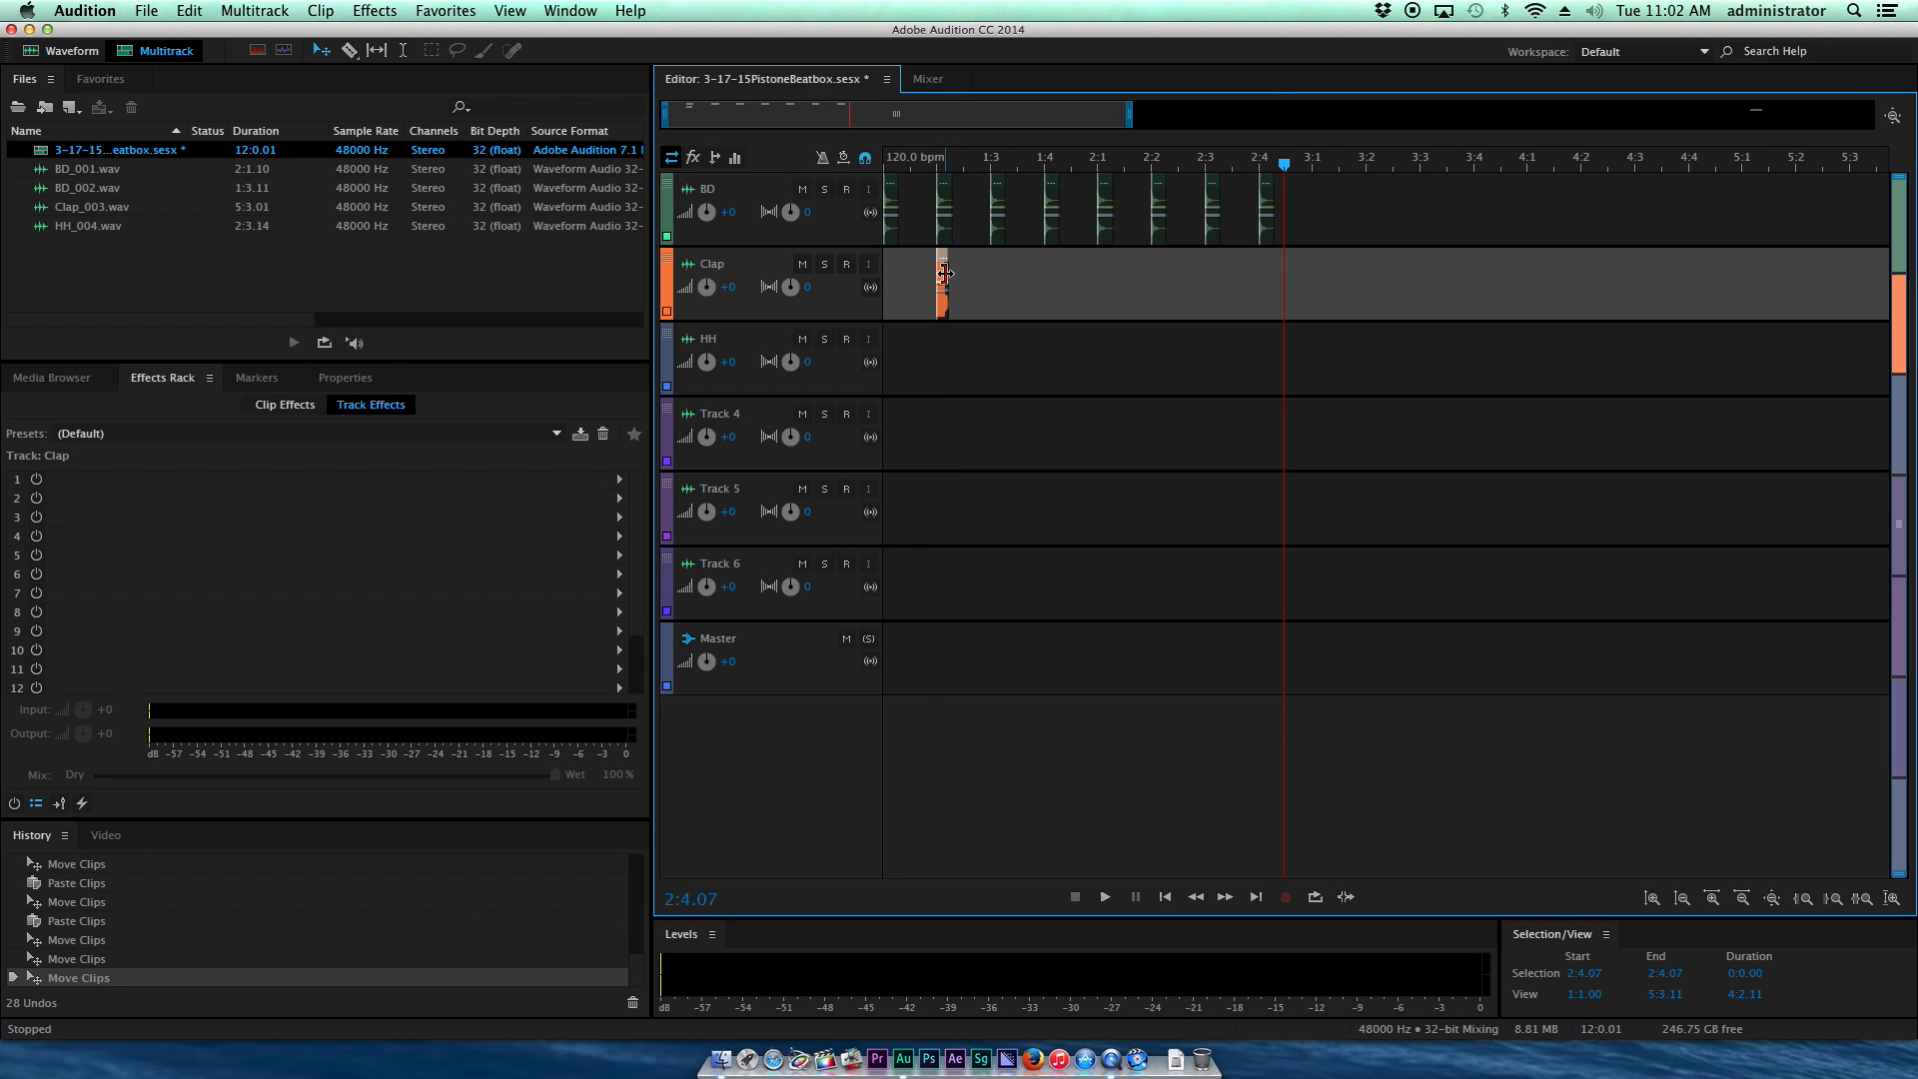
Step: Paste a copy of the clap and align it with the bass drum hit at 1:4
left_click(1033, 164)
key("super+v")
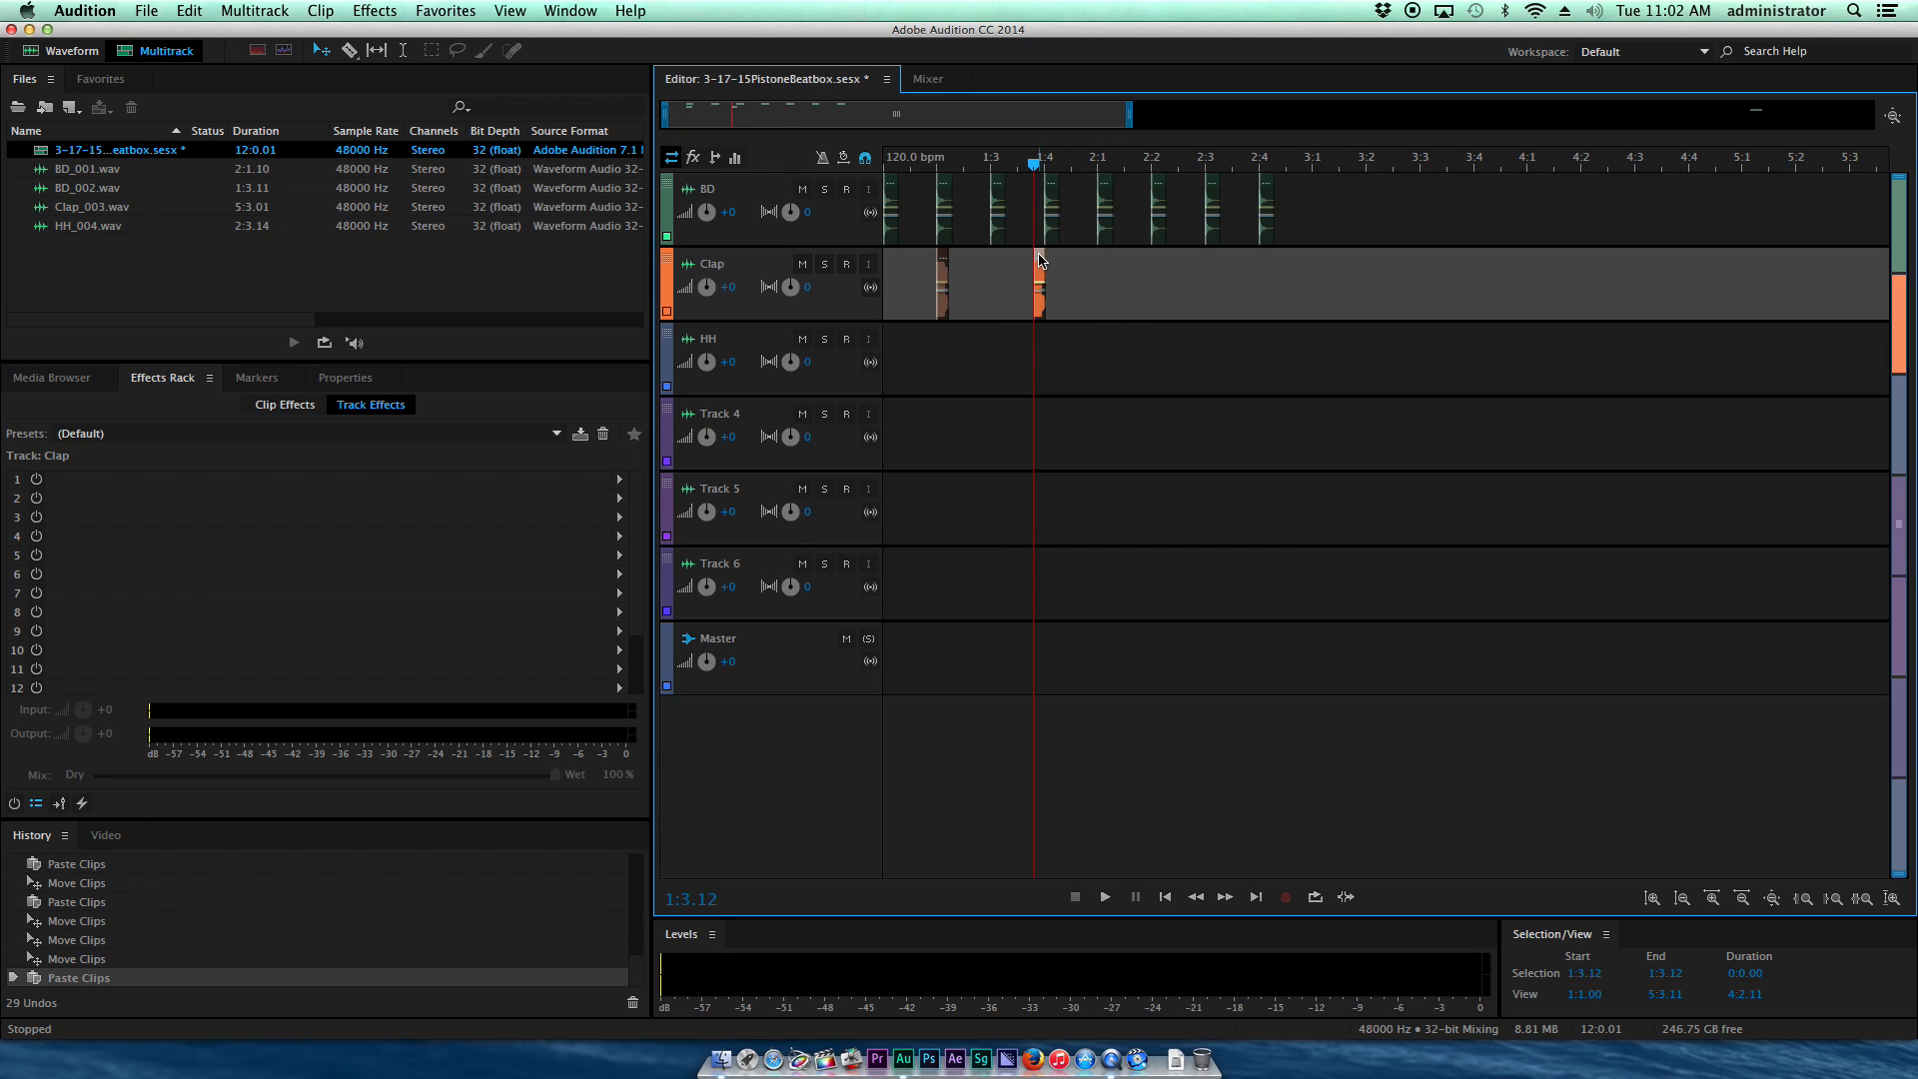
mouse_move(1038, 260)
left_mouse_down()
mouse_move(1010, 278)
mouse_move(1044, 278)
left_mouse_up()
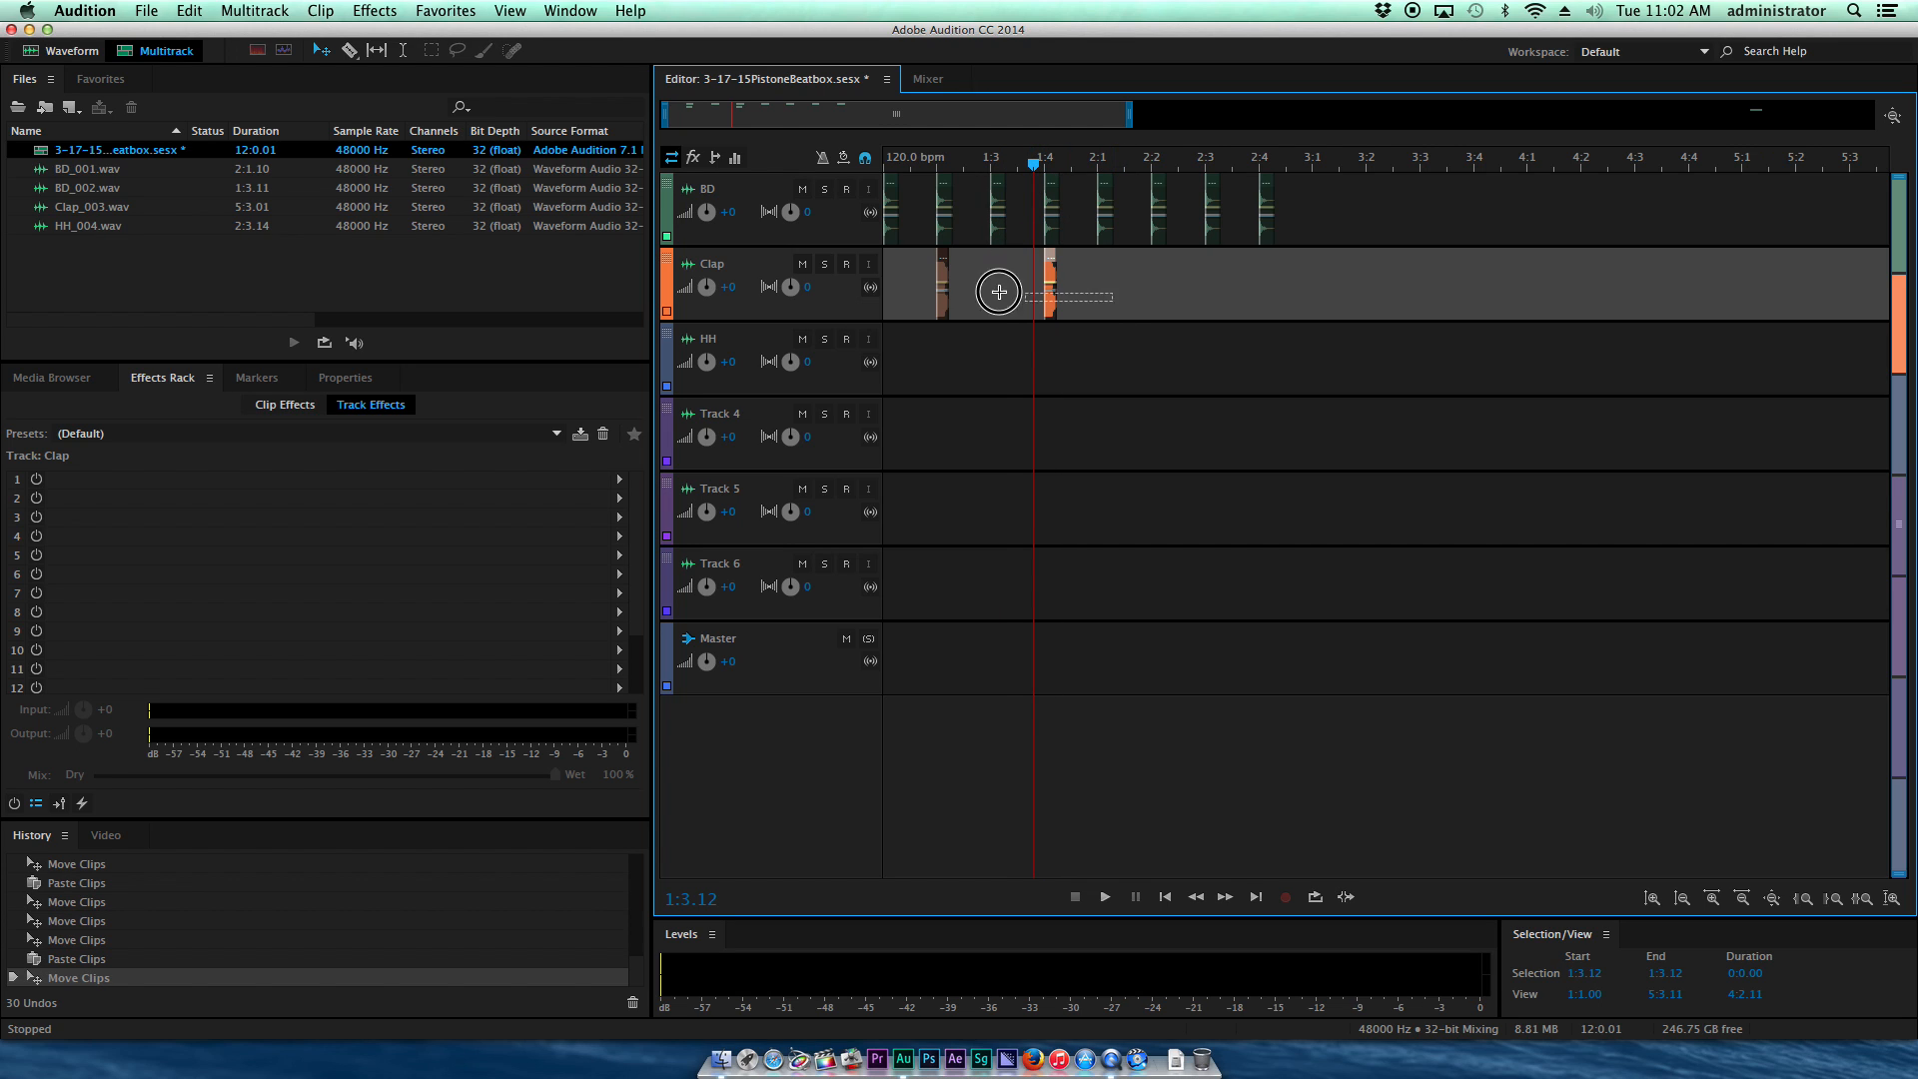
Step: Copy both claps of the first bar and align the copies with the bass drum hits at 2:2 and 2:4
left_click(939, 272)
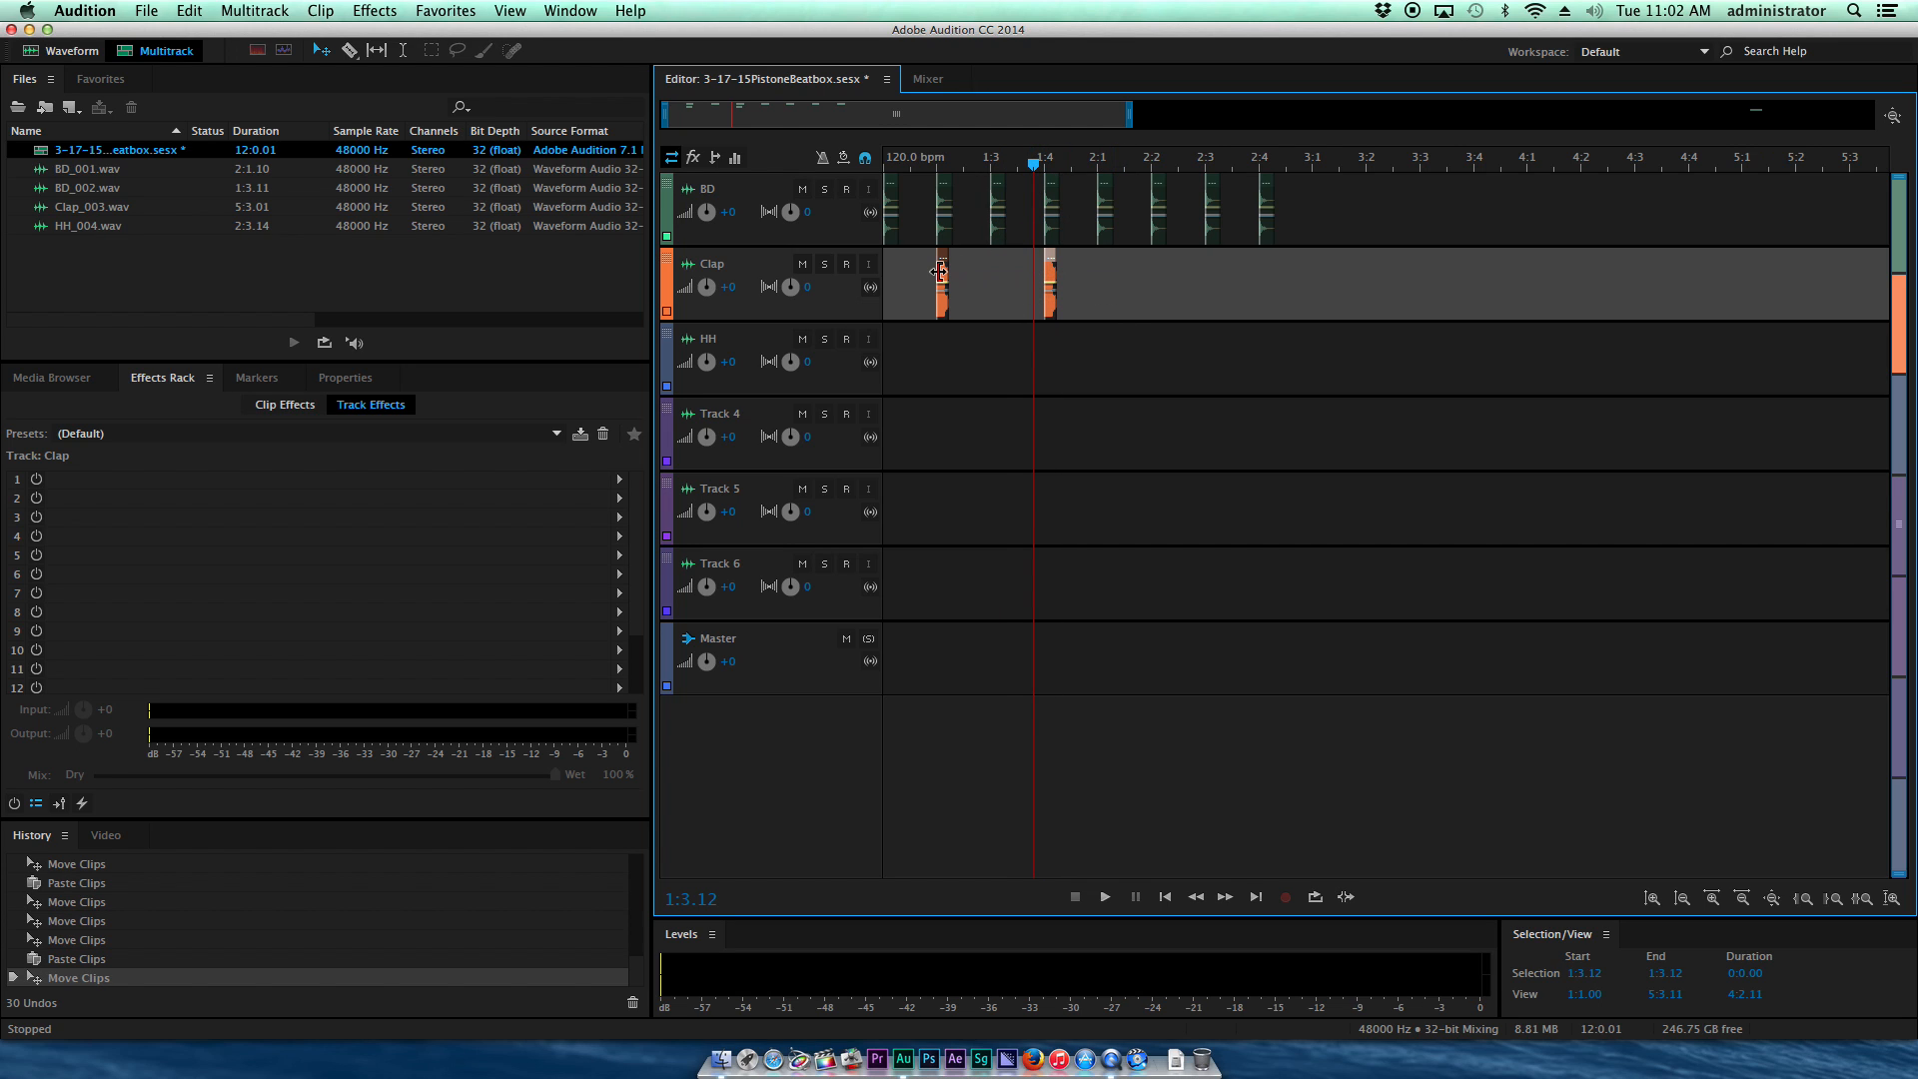
left_click(1127, 160)
key("super+v")
left_click_drag(1155, 272, 1159, 260)
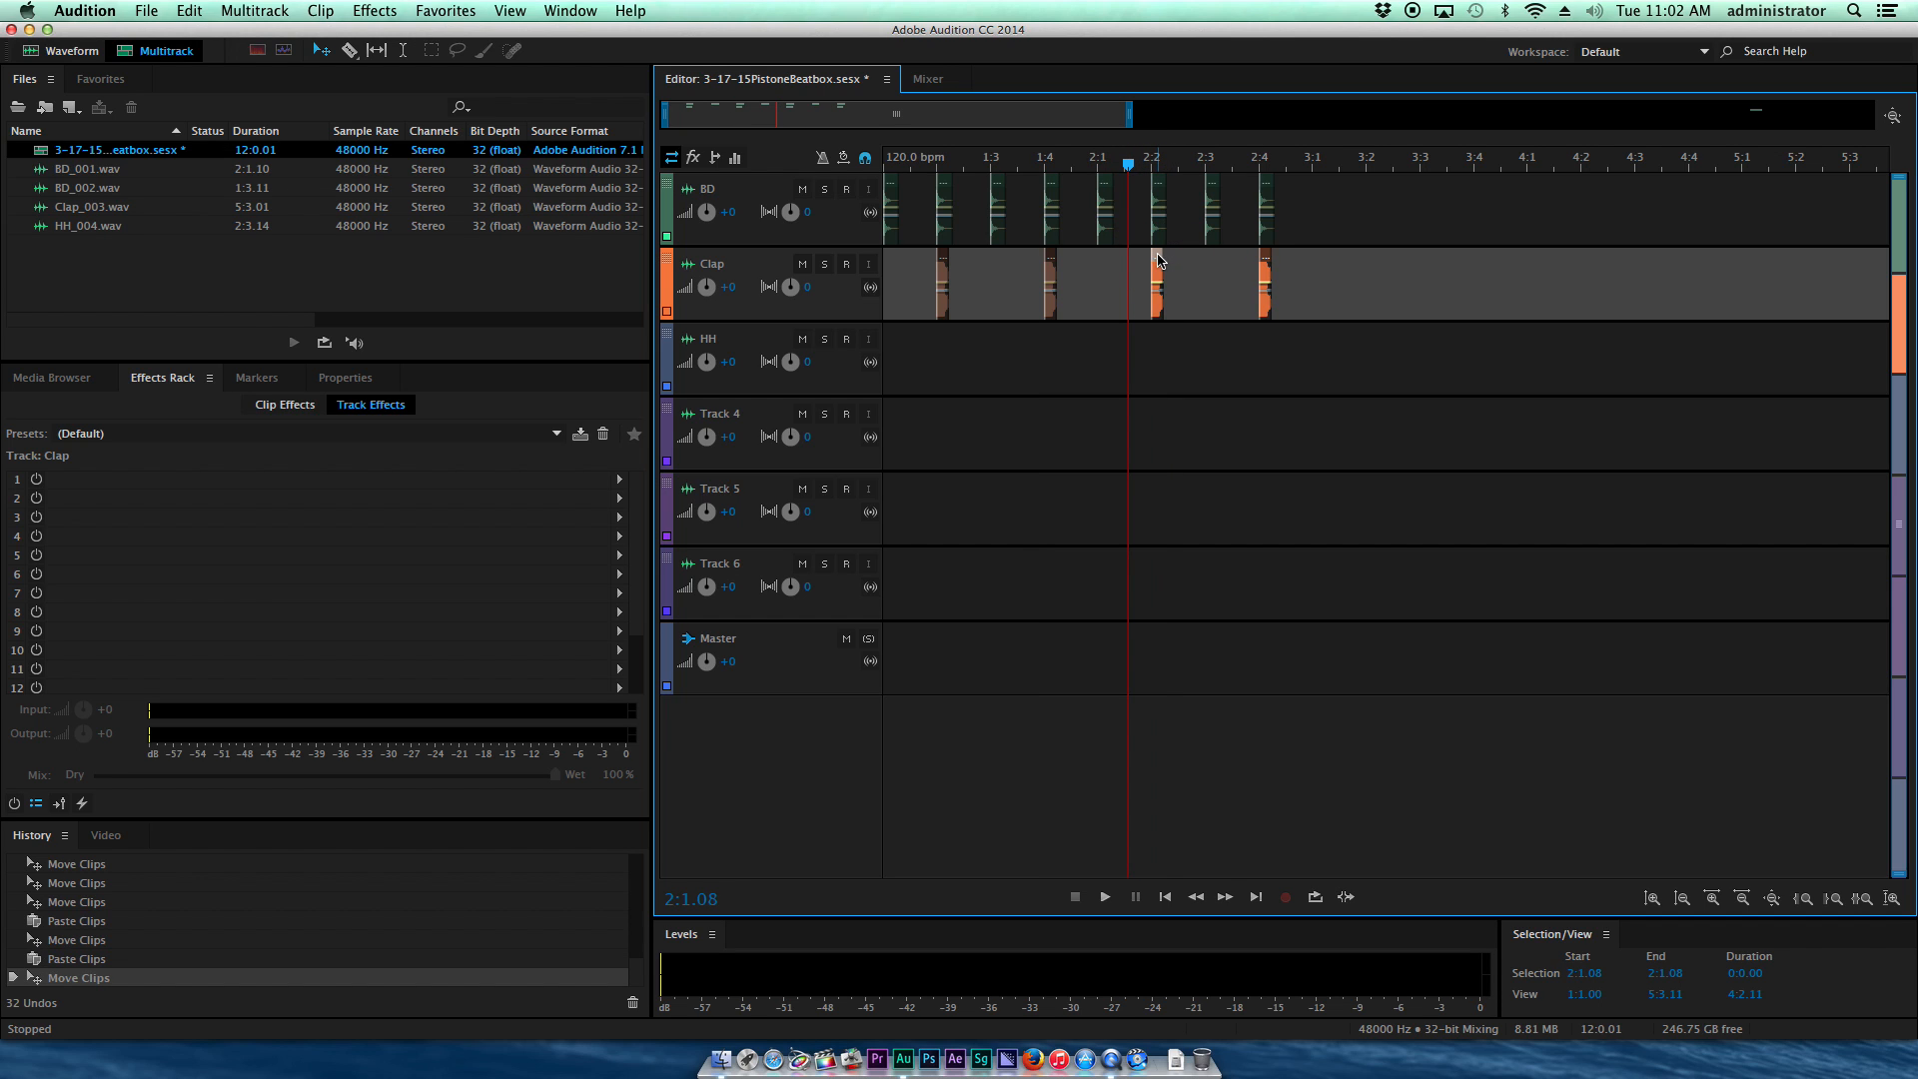
Step: Play the two-bar bass drum and clap pattern from the start
left_click_drag(1131, 170, 762, 172)
key("space")
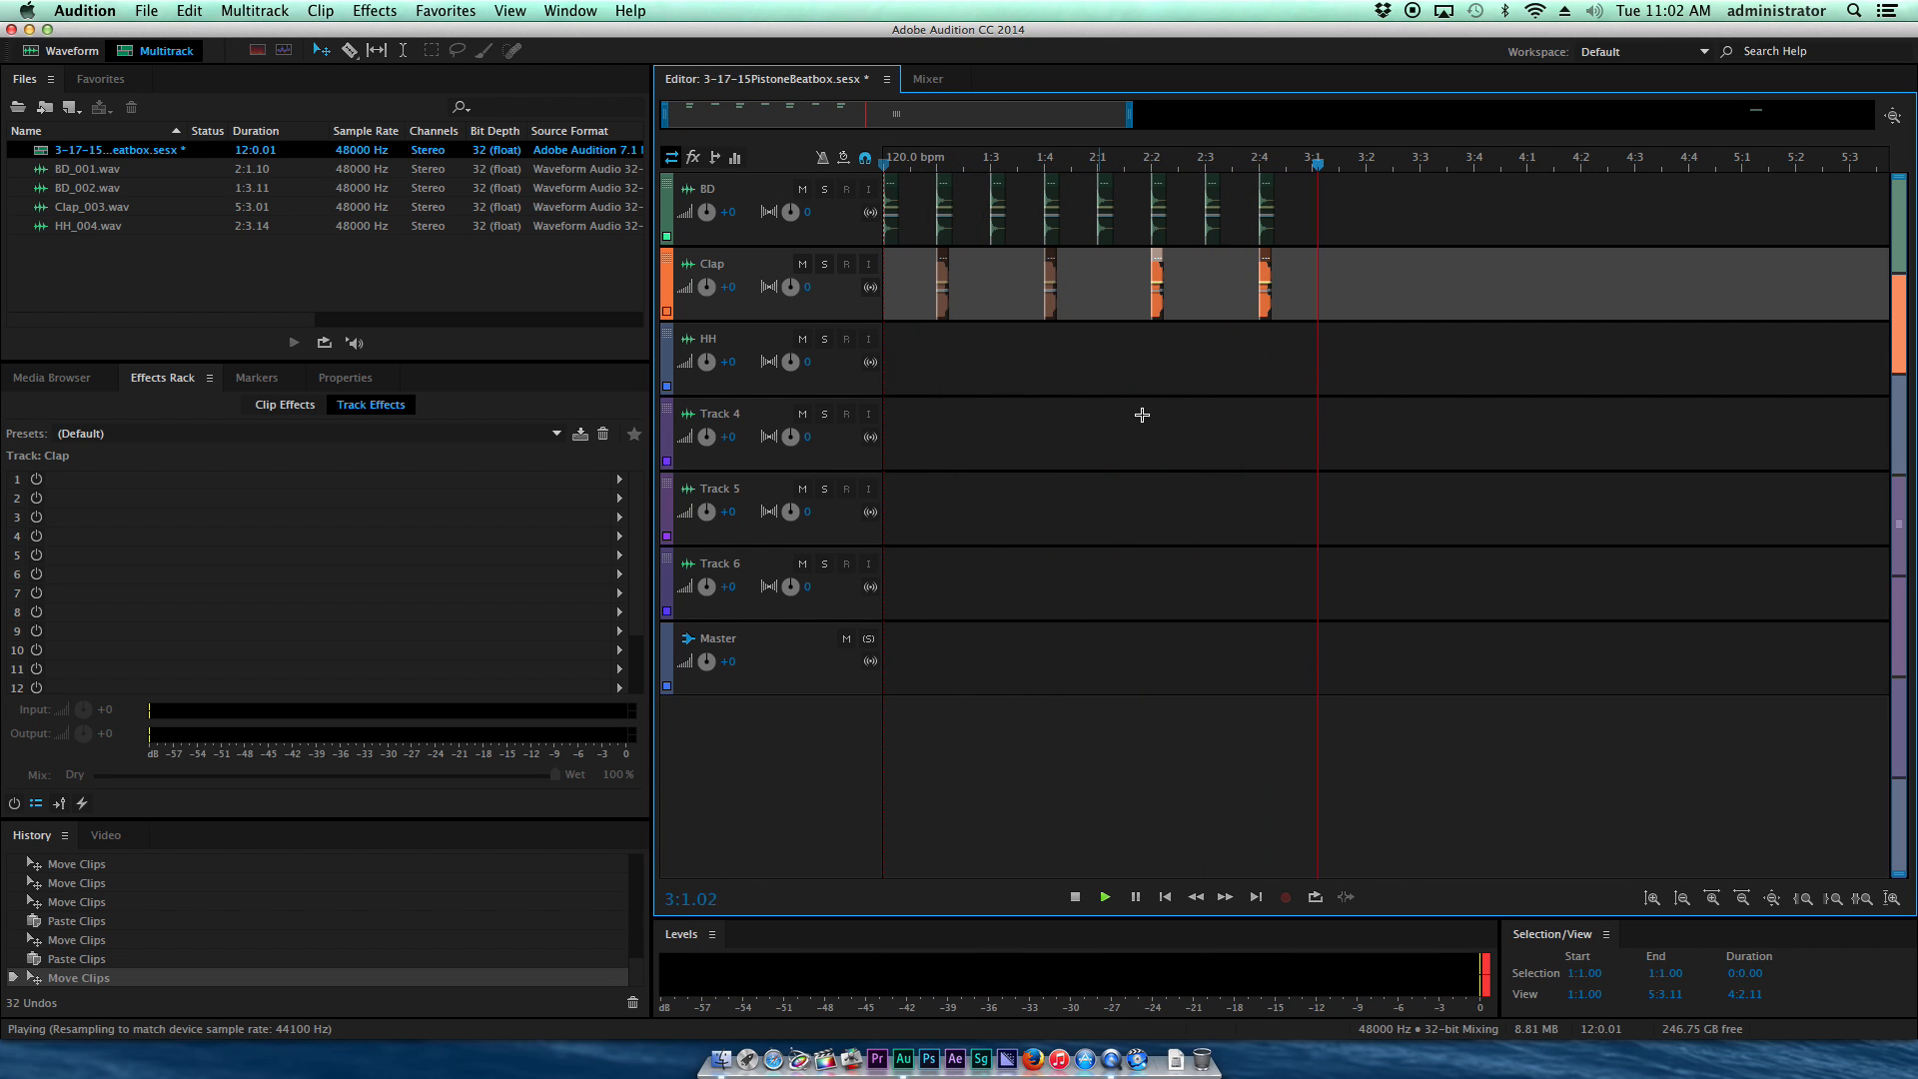
key("space")
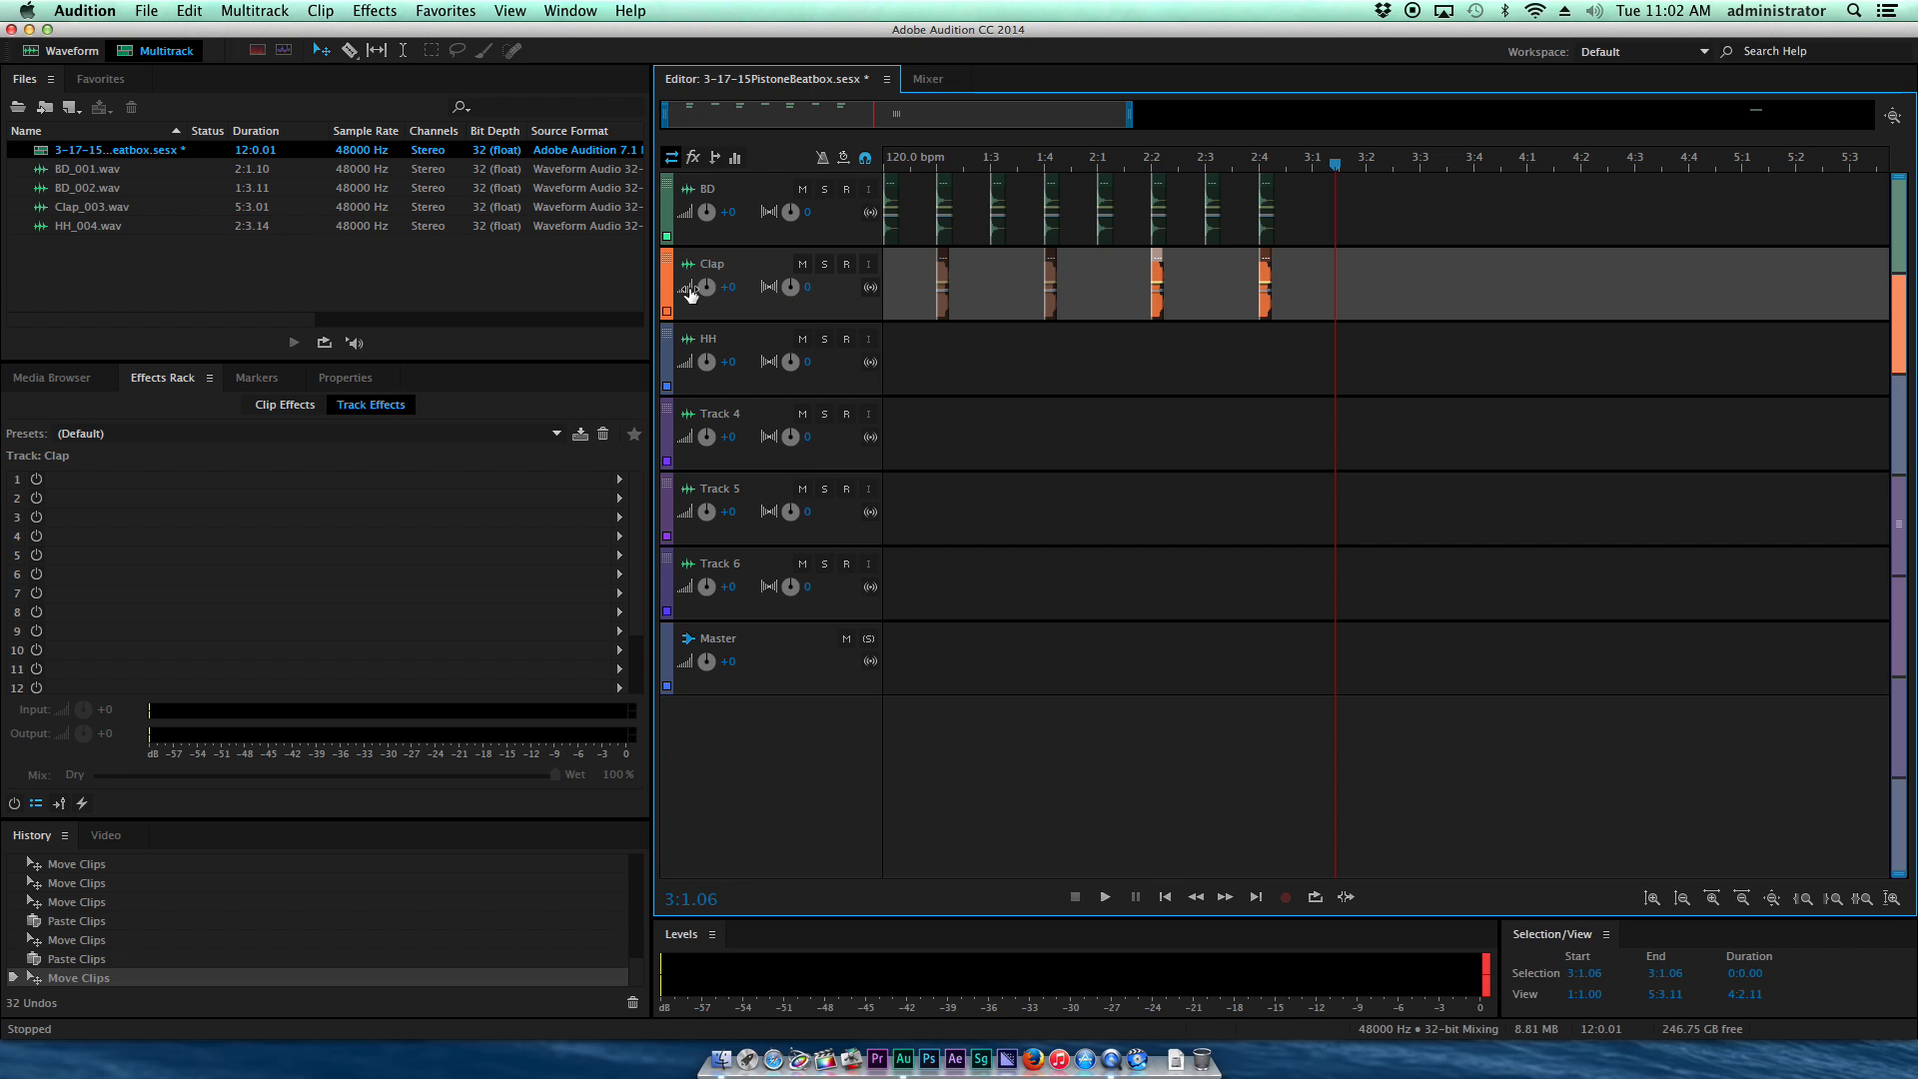
Step: Lower the Clap track volume to -4.5 dB and play the pattern from the start to check the balance
left_click_drag(705, 290, 694, 289)
key("Home")
key("space")
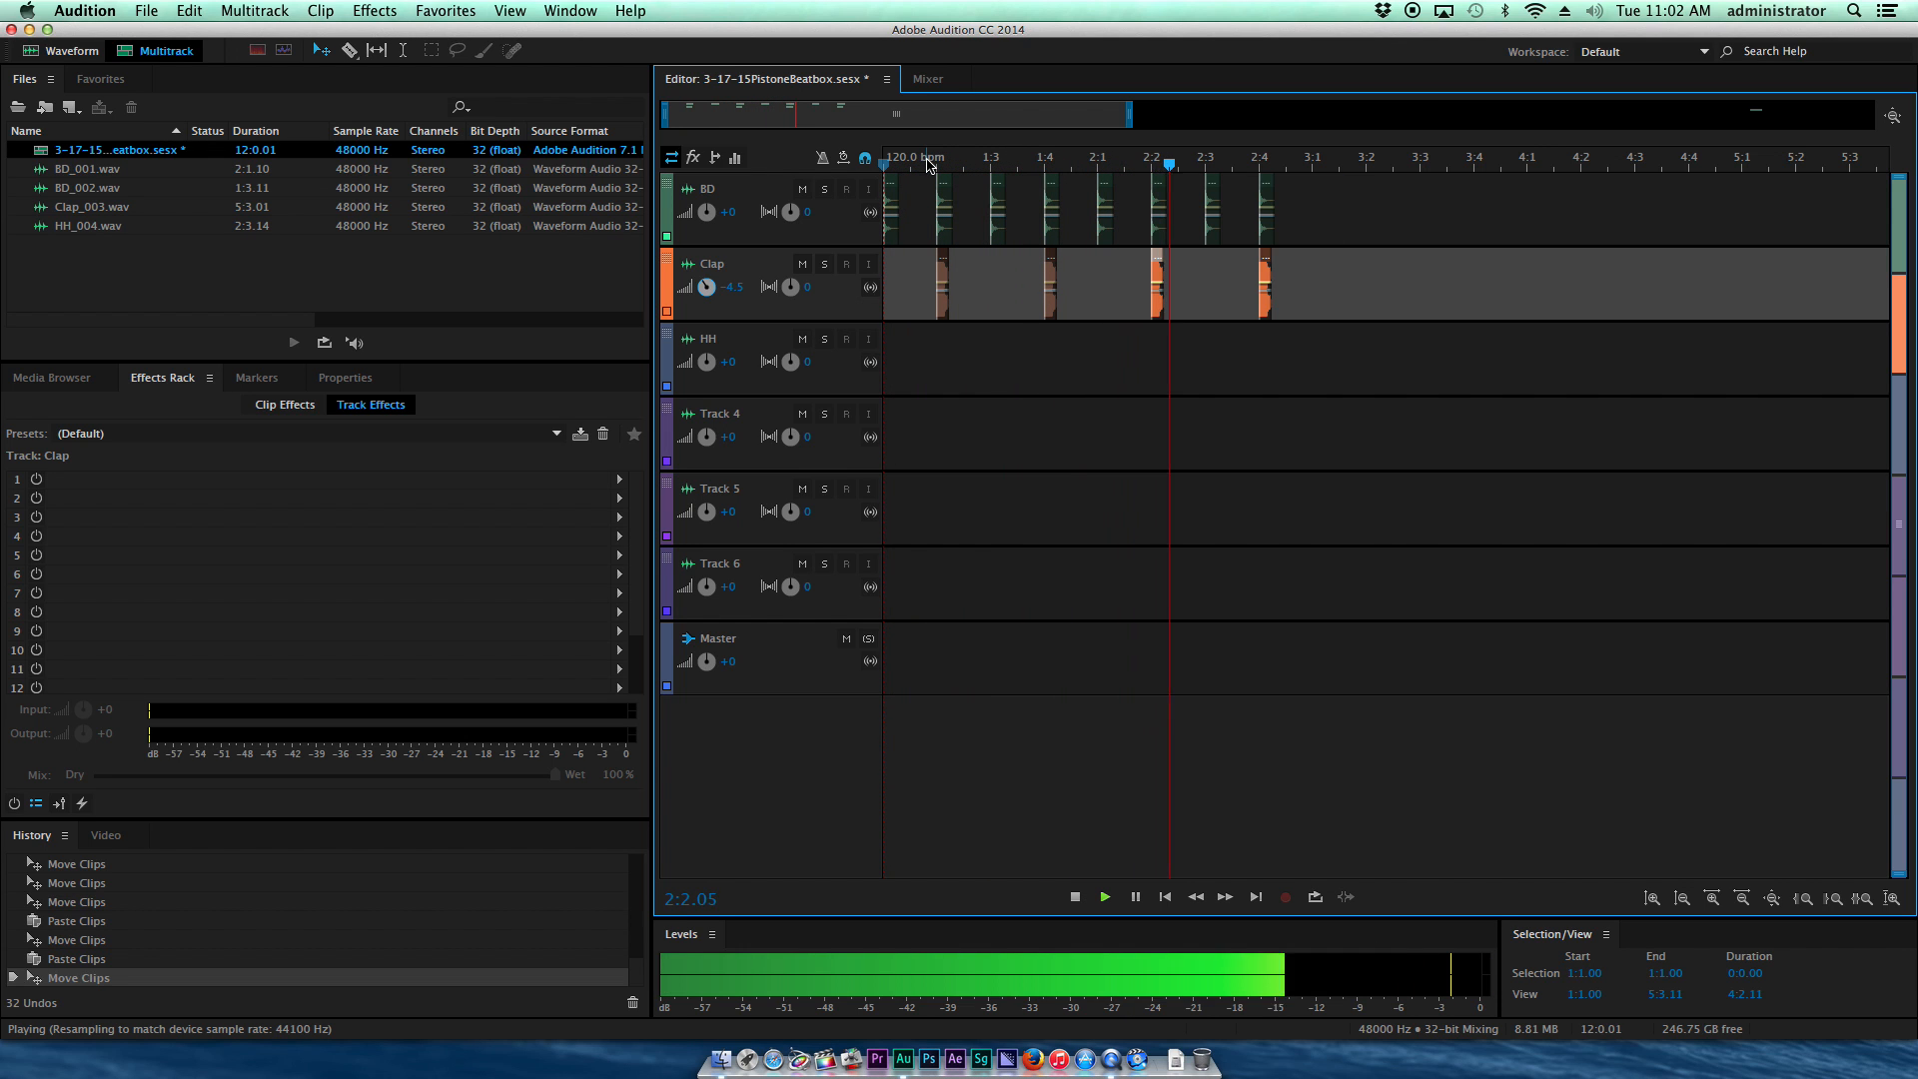
key("space")
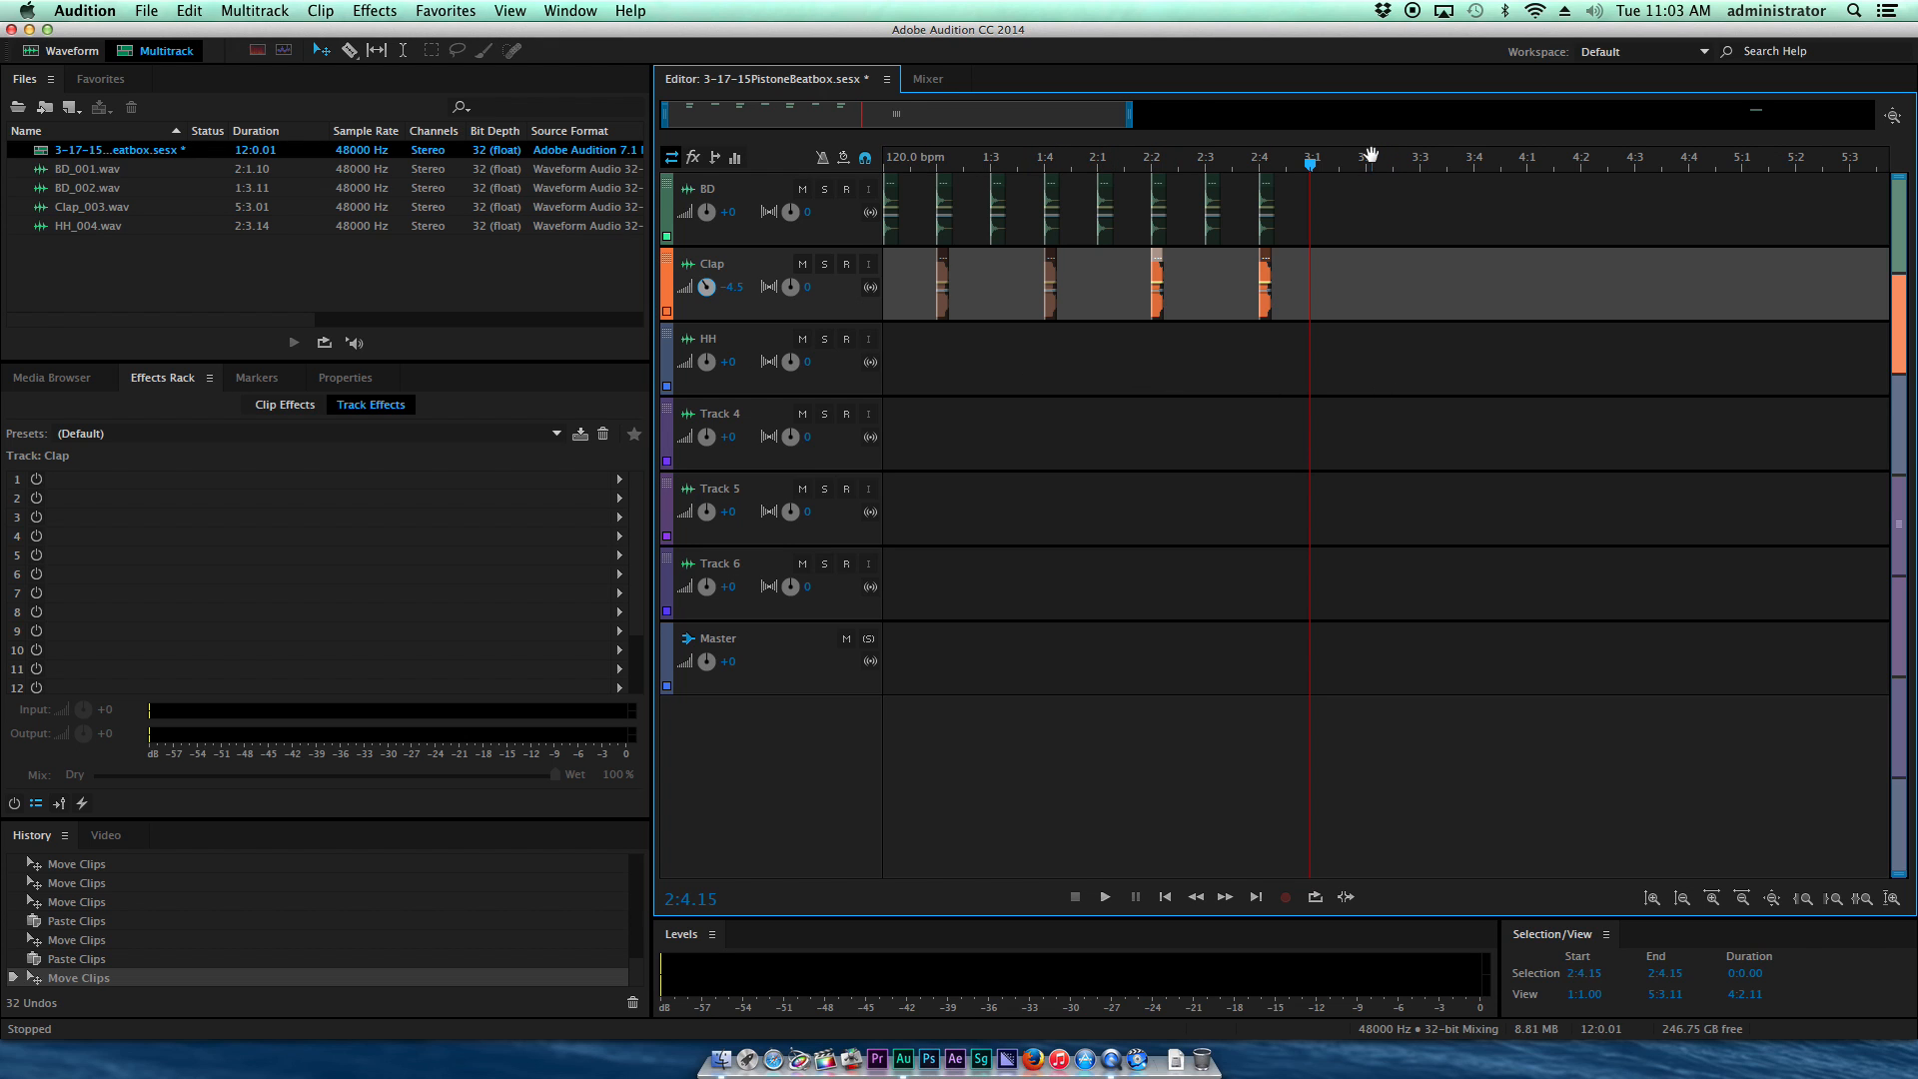
Step: Move the trimmed HH_004 clip to the offbeat at 1:1.08, midway between the first two bass drum hits
scroll(1371, 155, "down", 5)
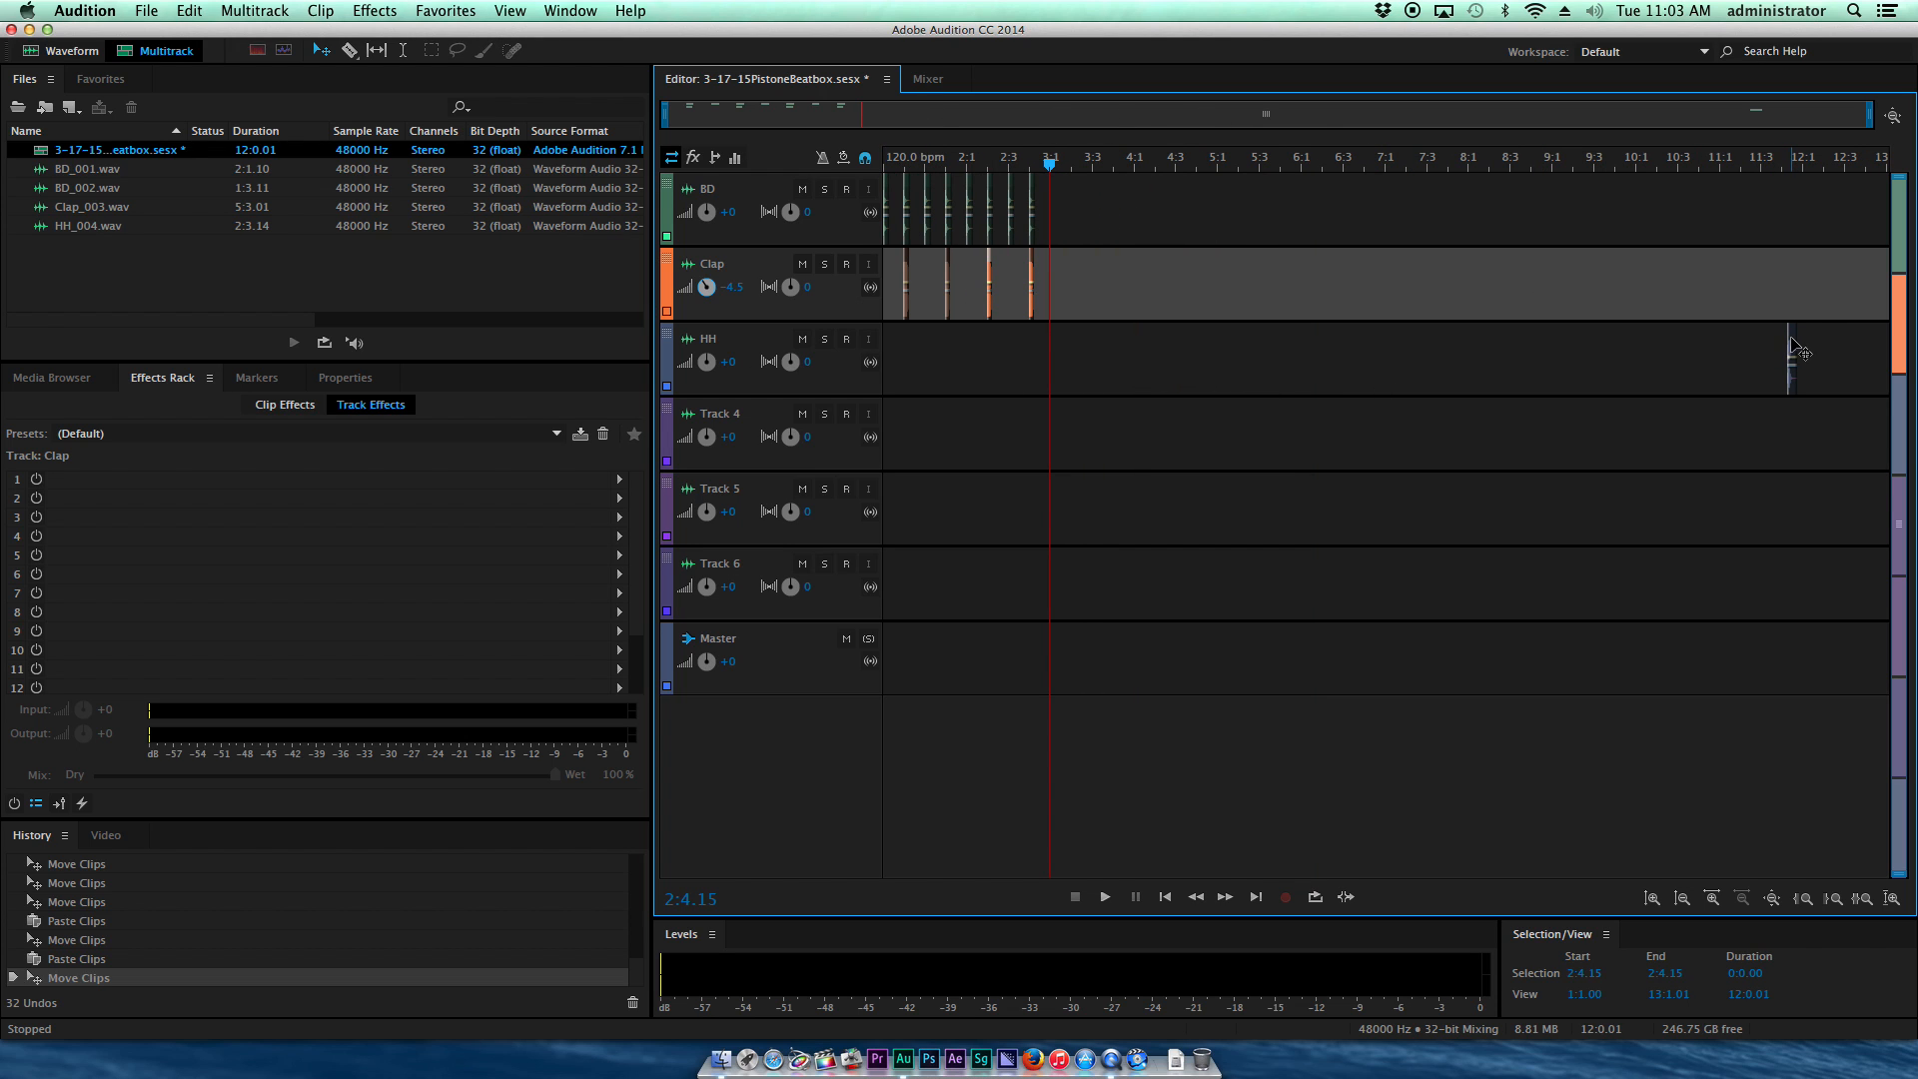
left_click_drag(1795, 349, 600, 364)
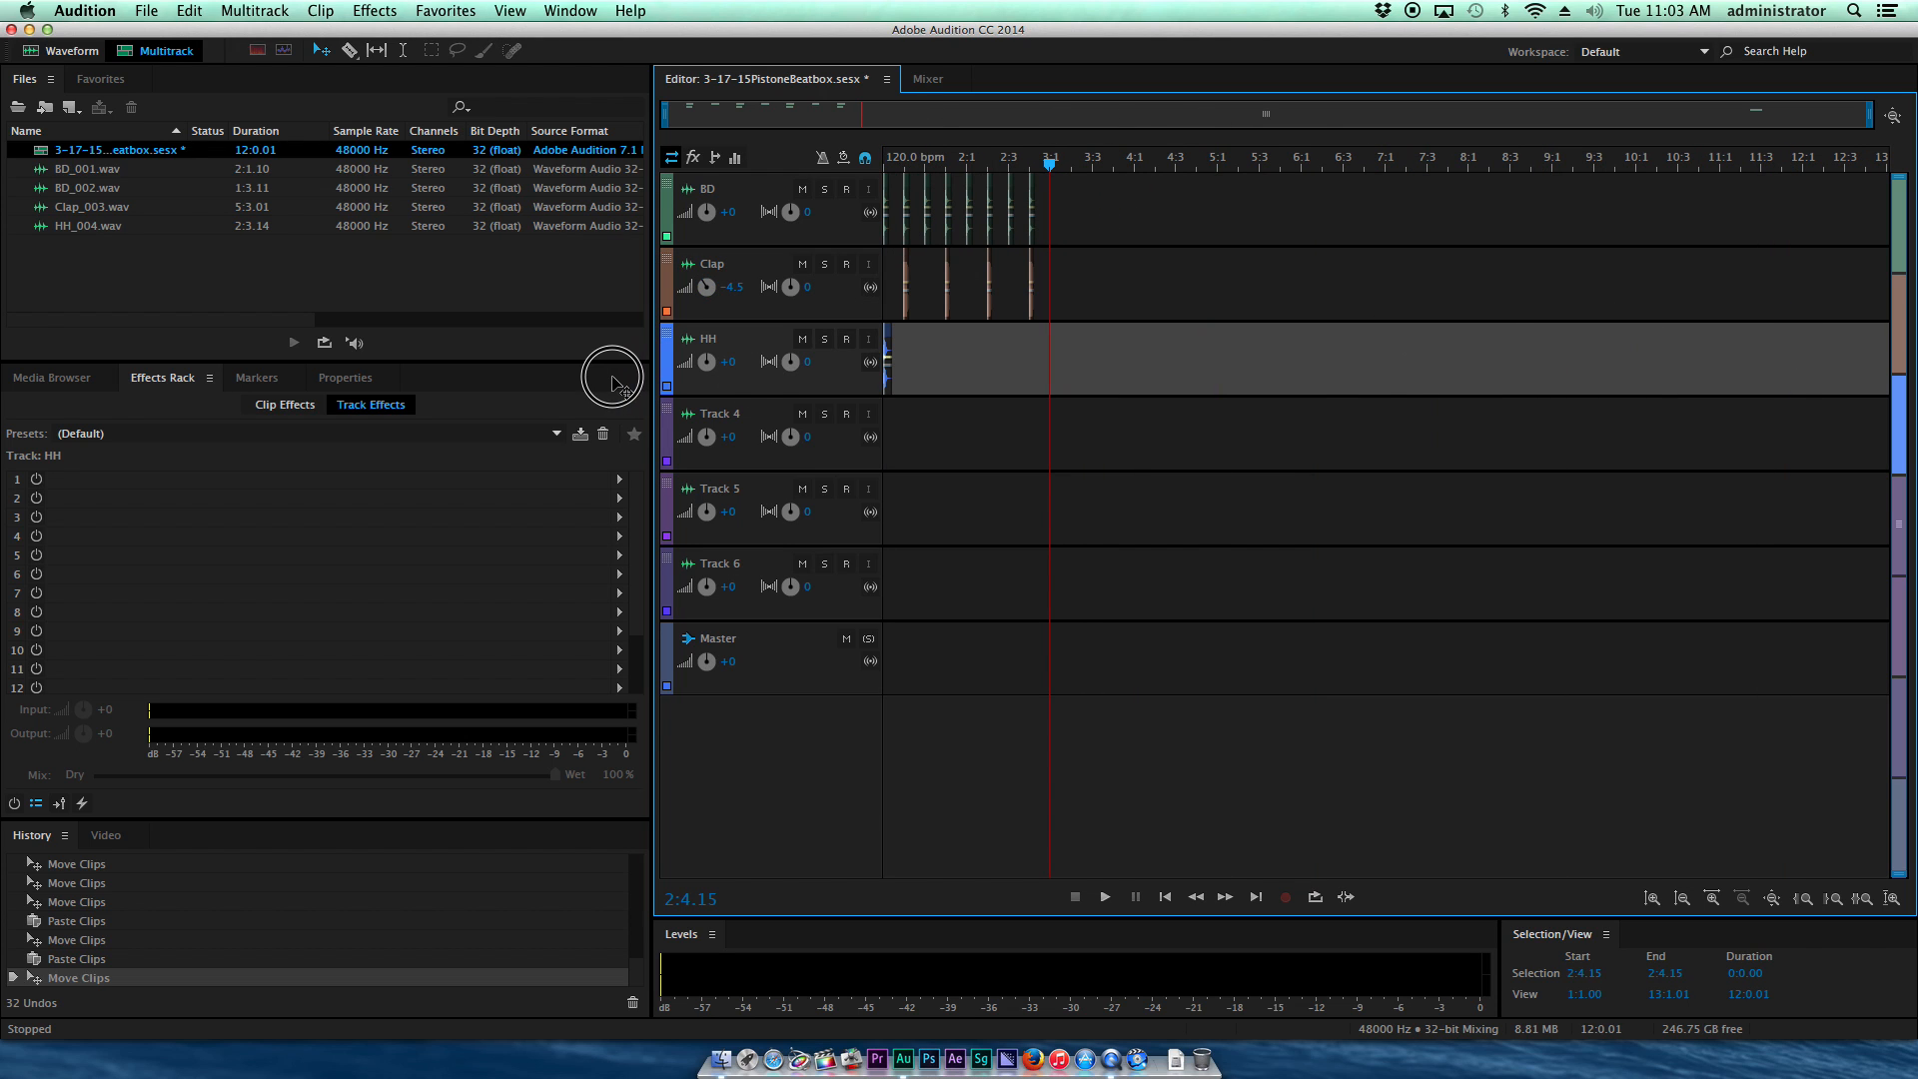
left_click(889, 165)
scroll(899, 160, "up", 10)
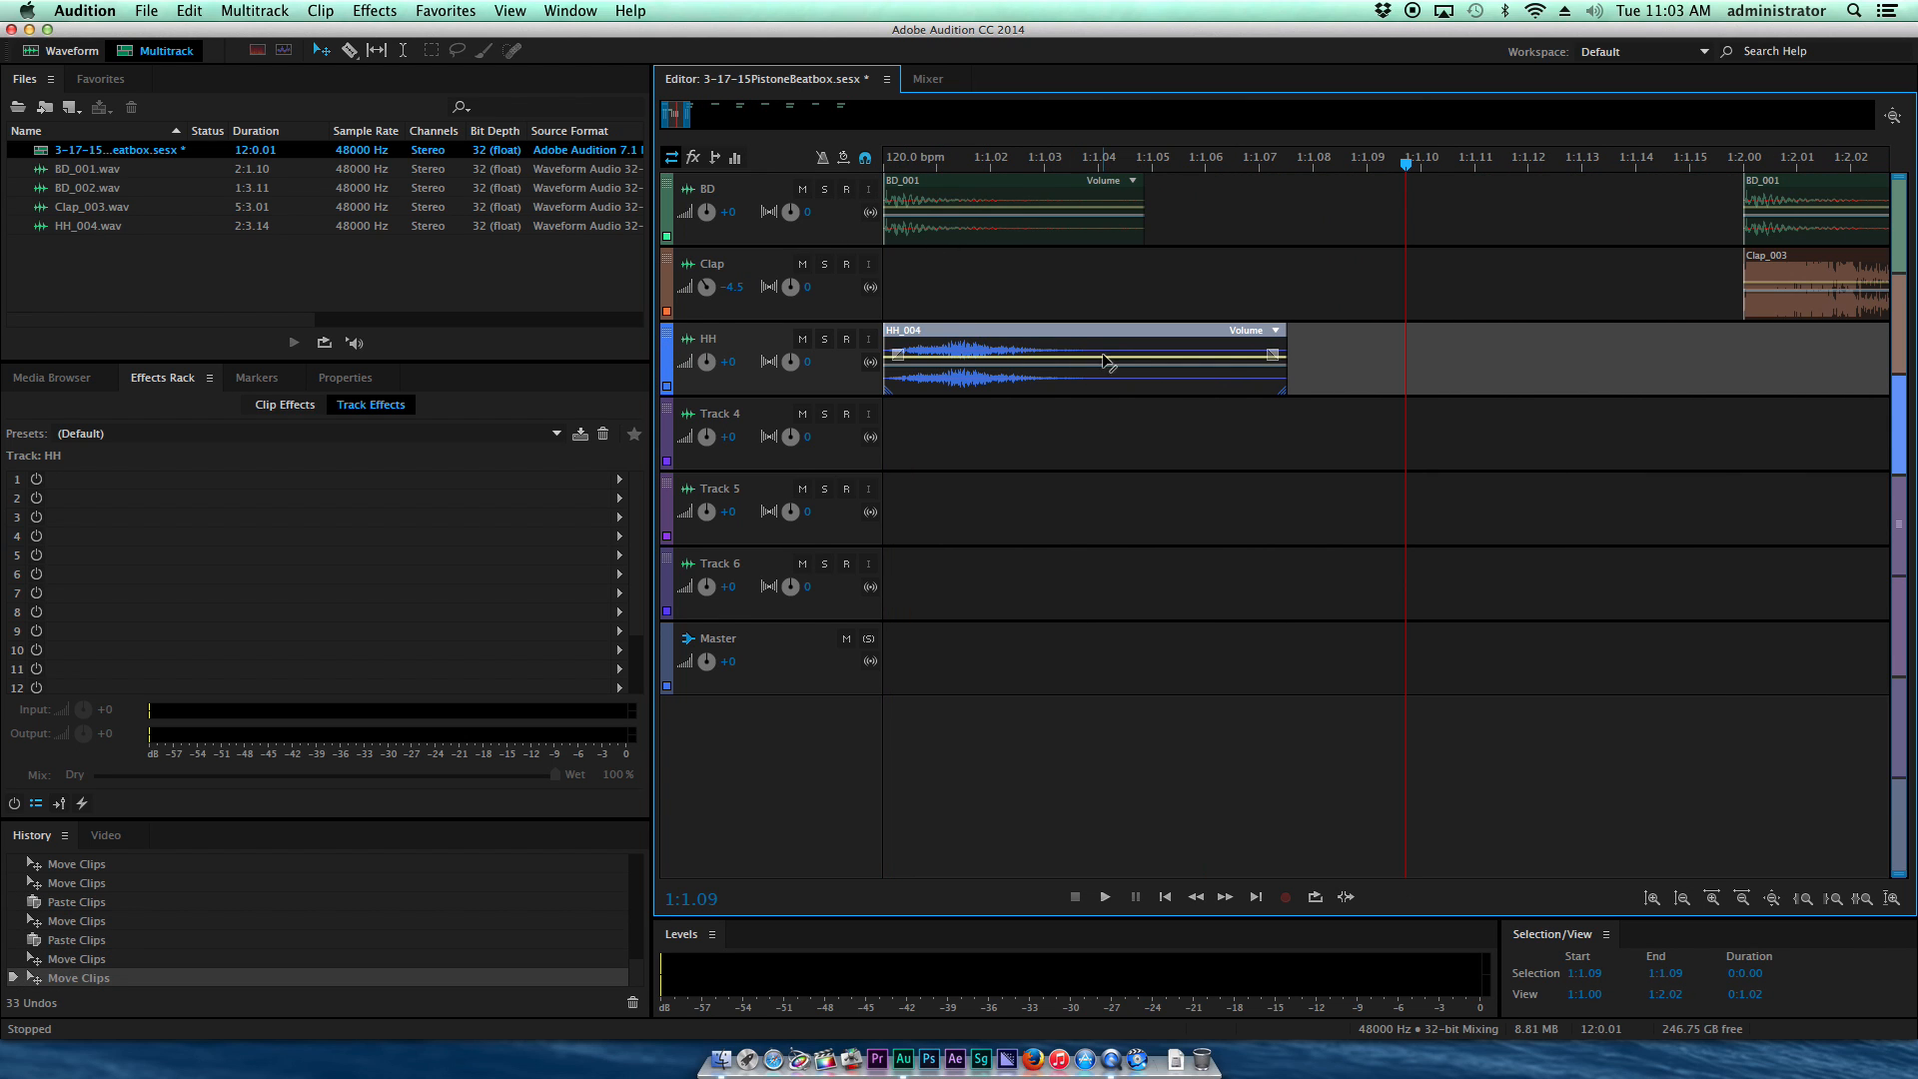
scroll(1241, 168, "down", 5)
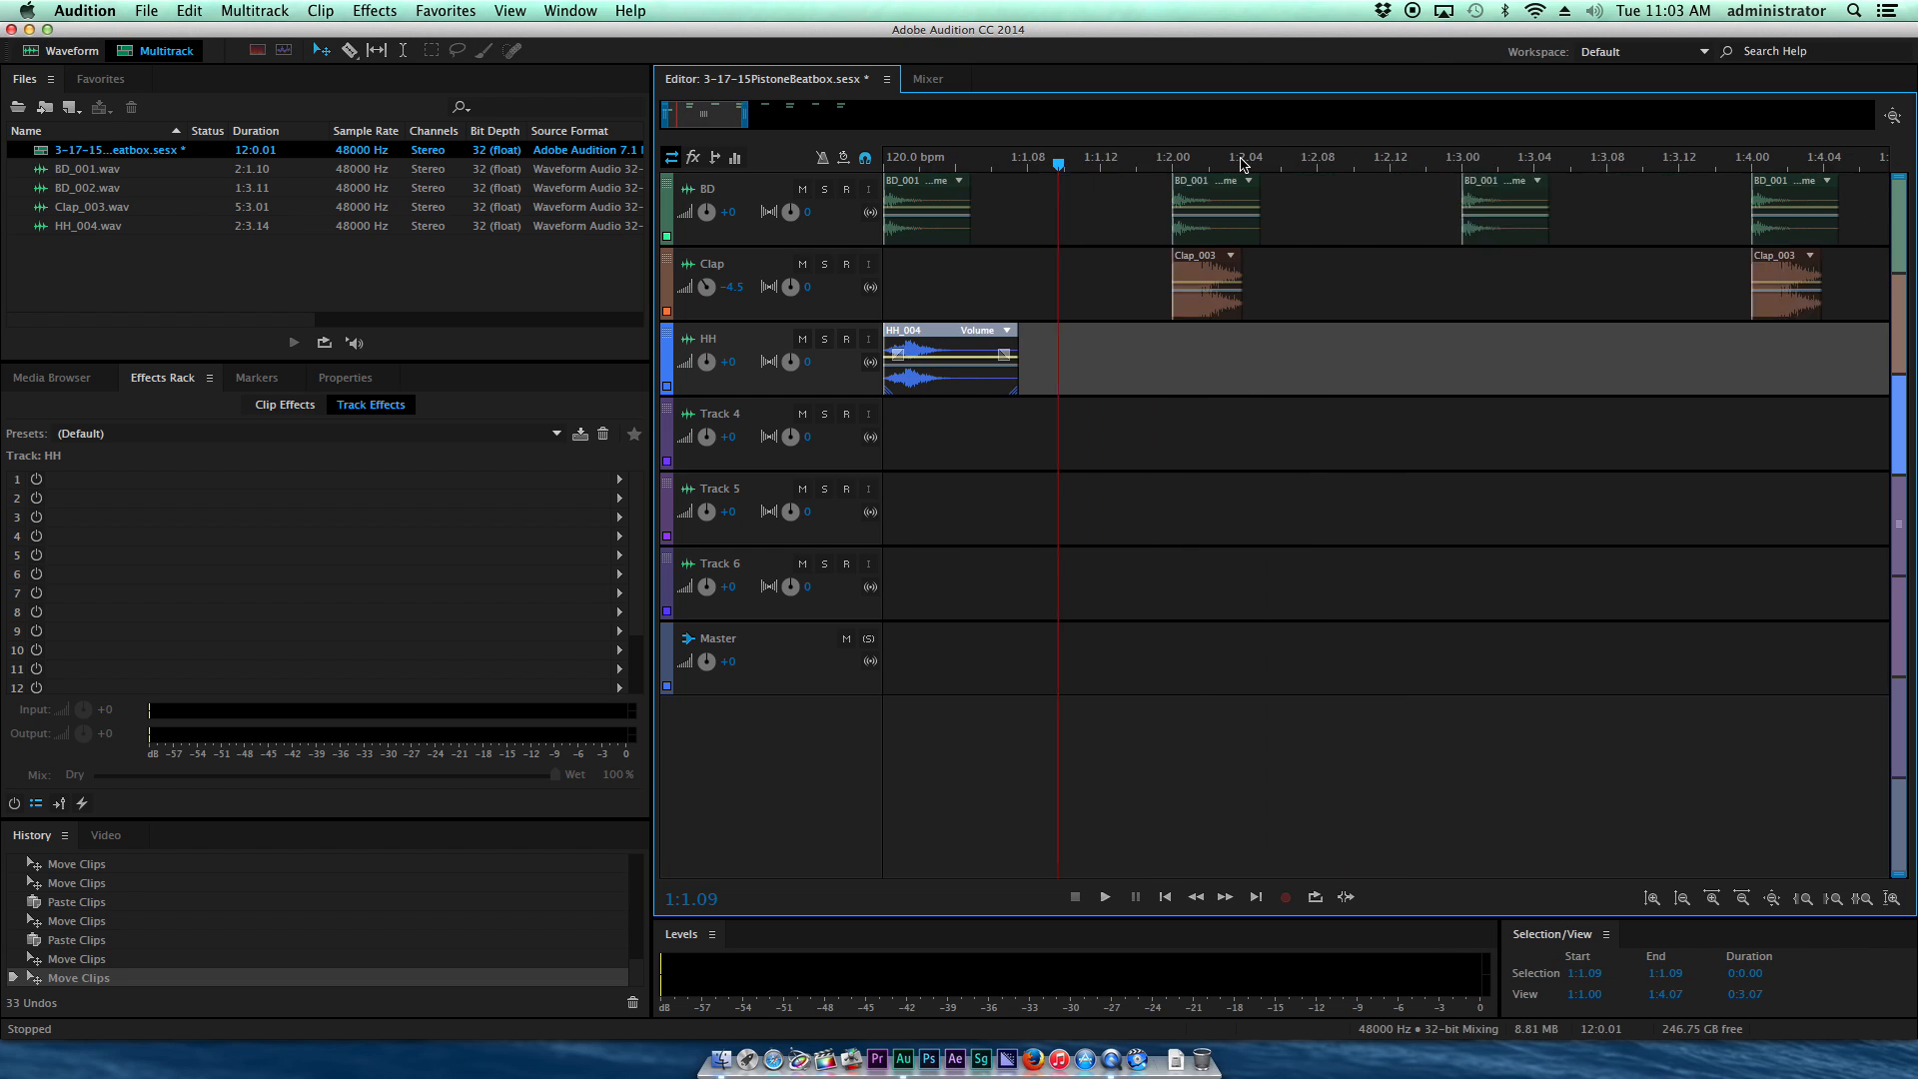
left_click_drag(929, 340, 991, 332)
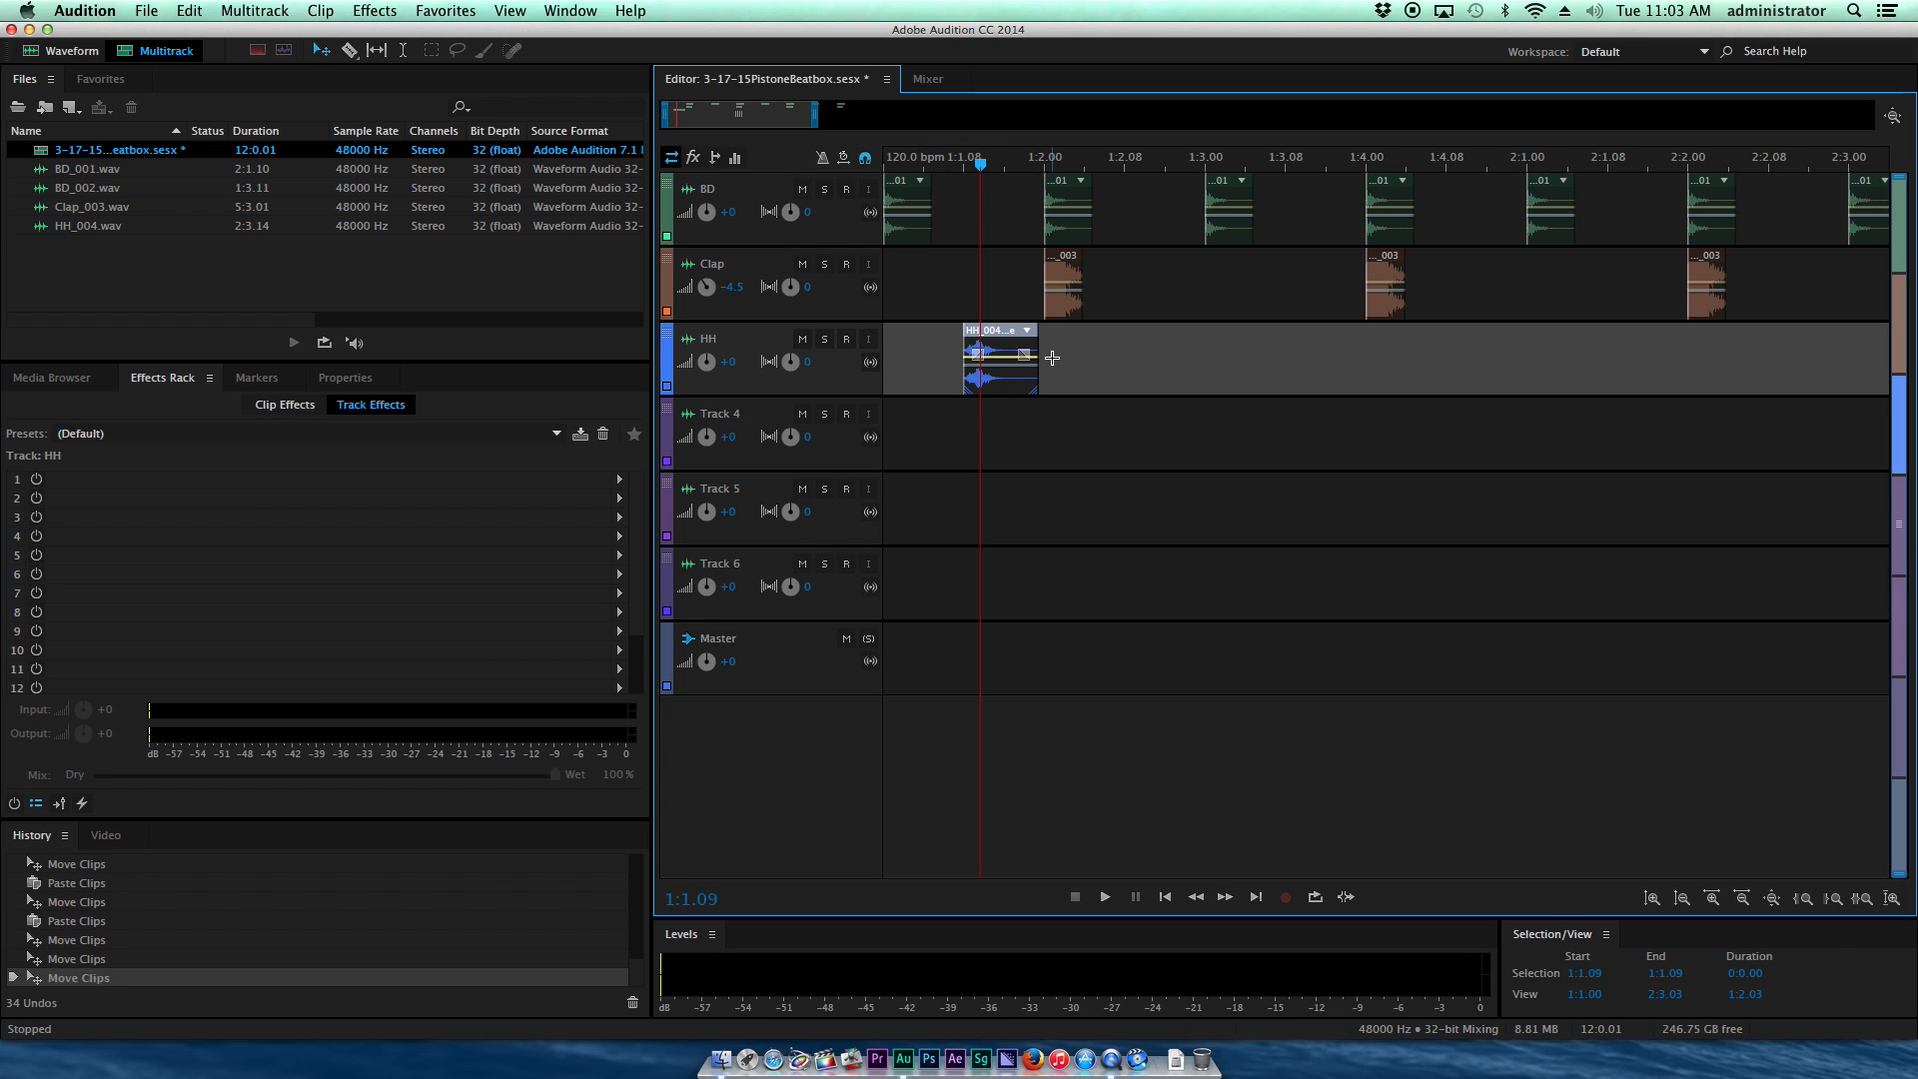
Step: Paste a copy of the hi-hat clip on the HH track and align it to the offbeat at 1:2.08
left_click(1120, 160)
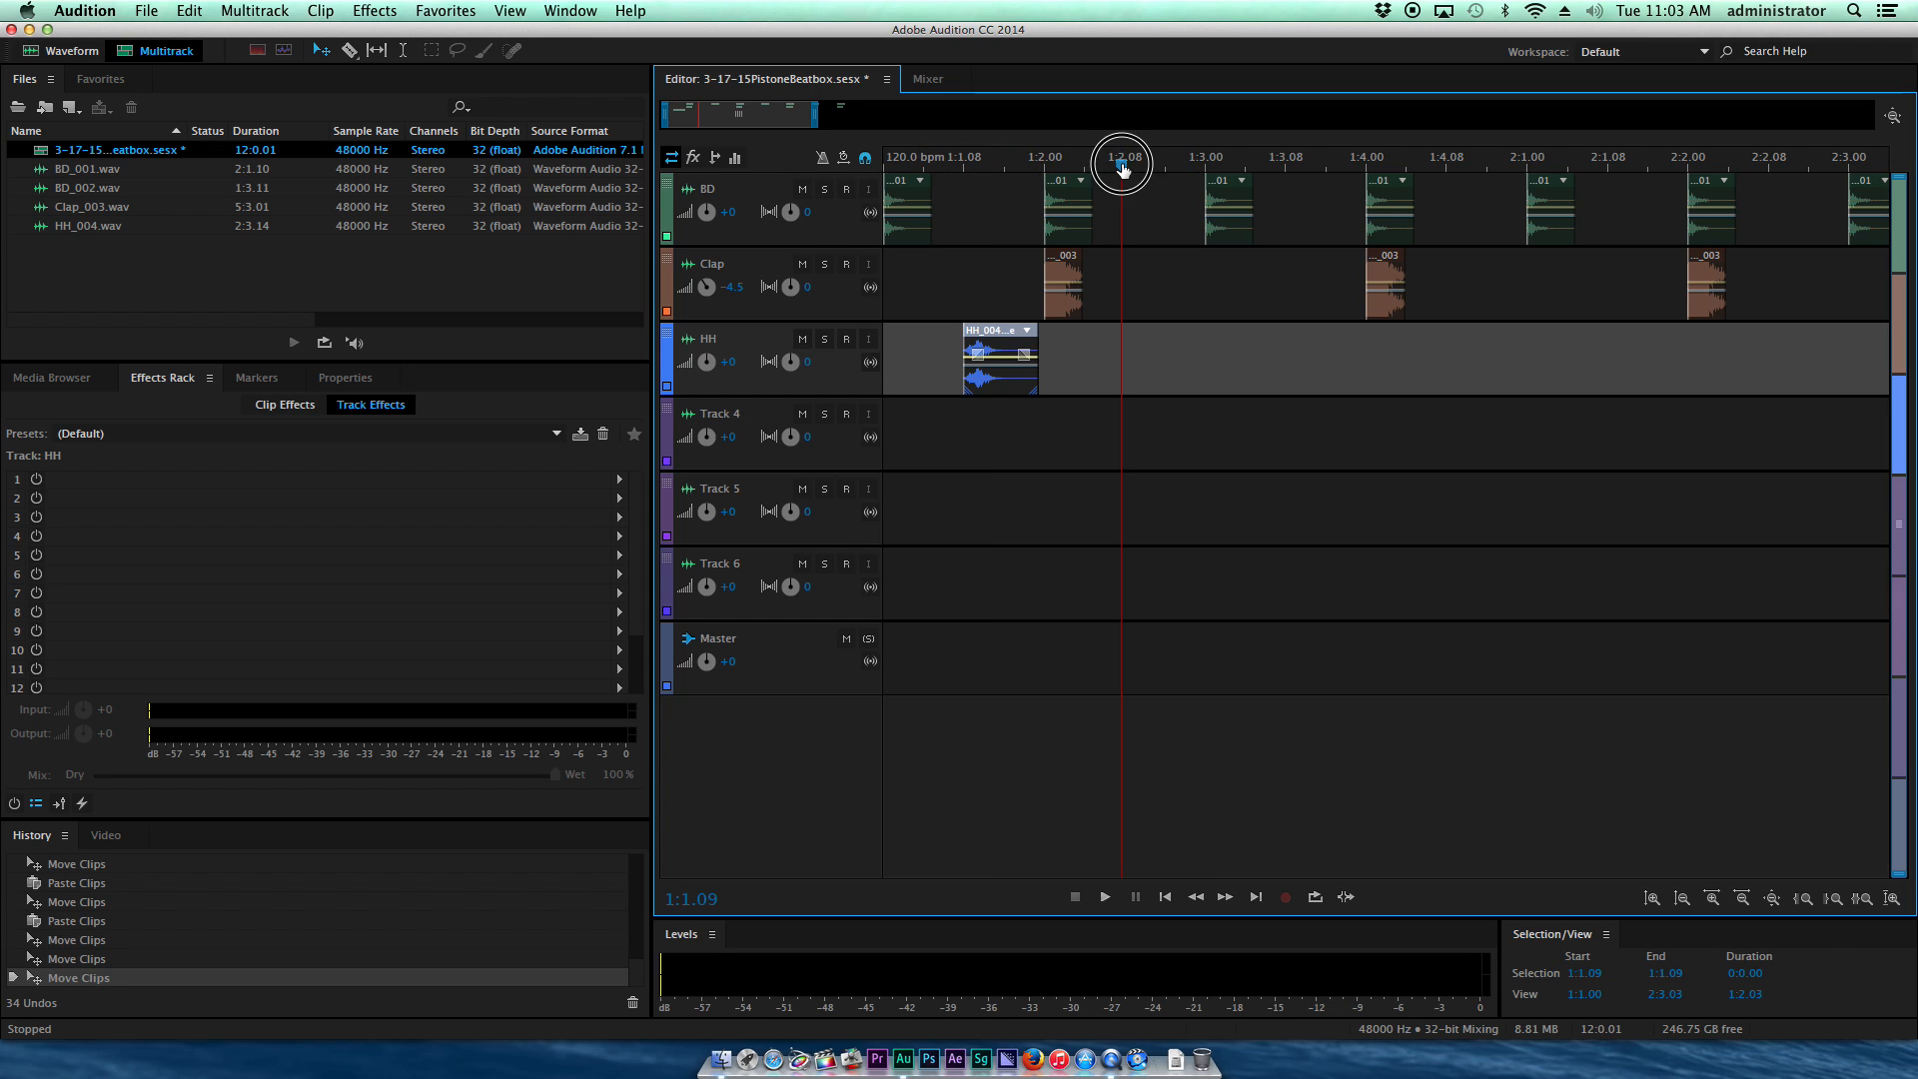
key("cmd+v")
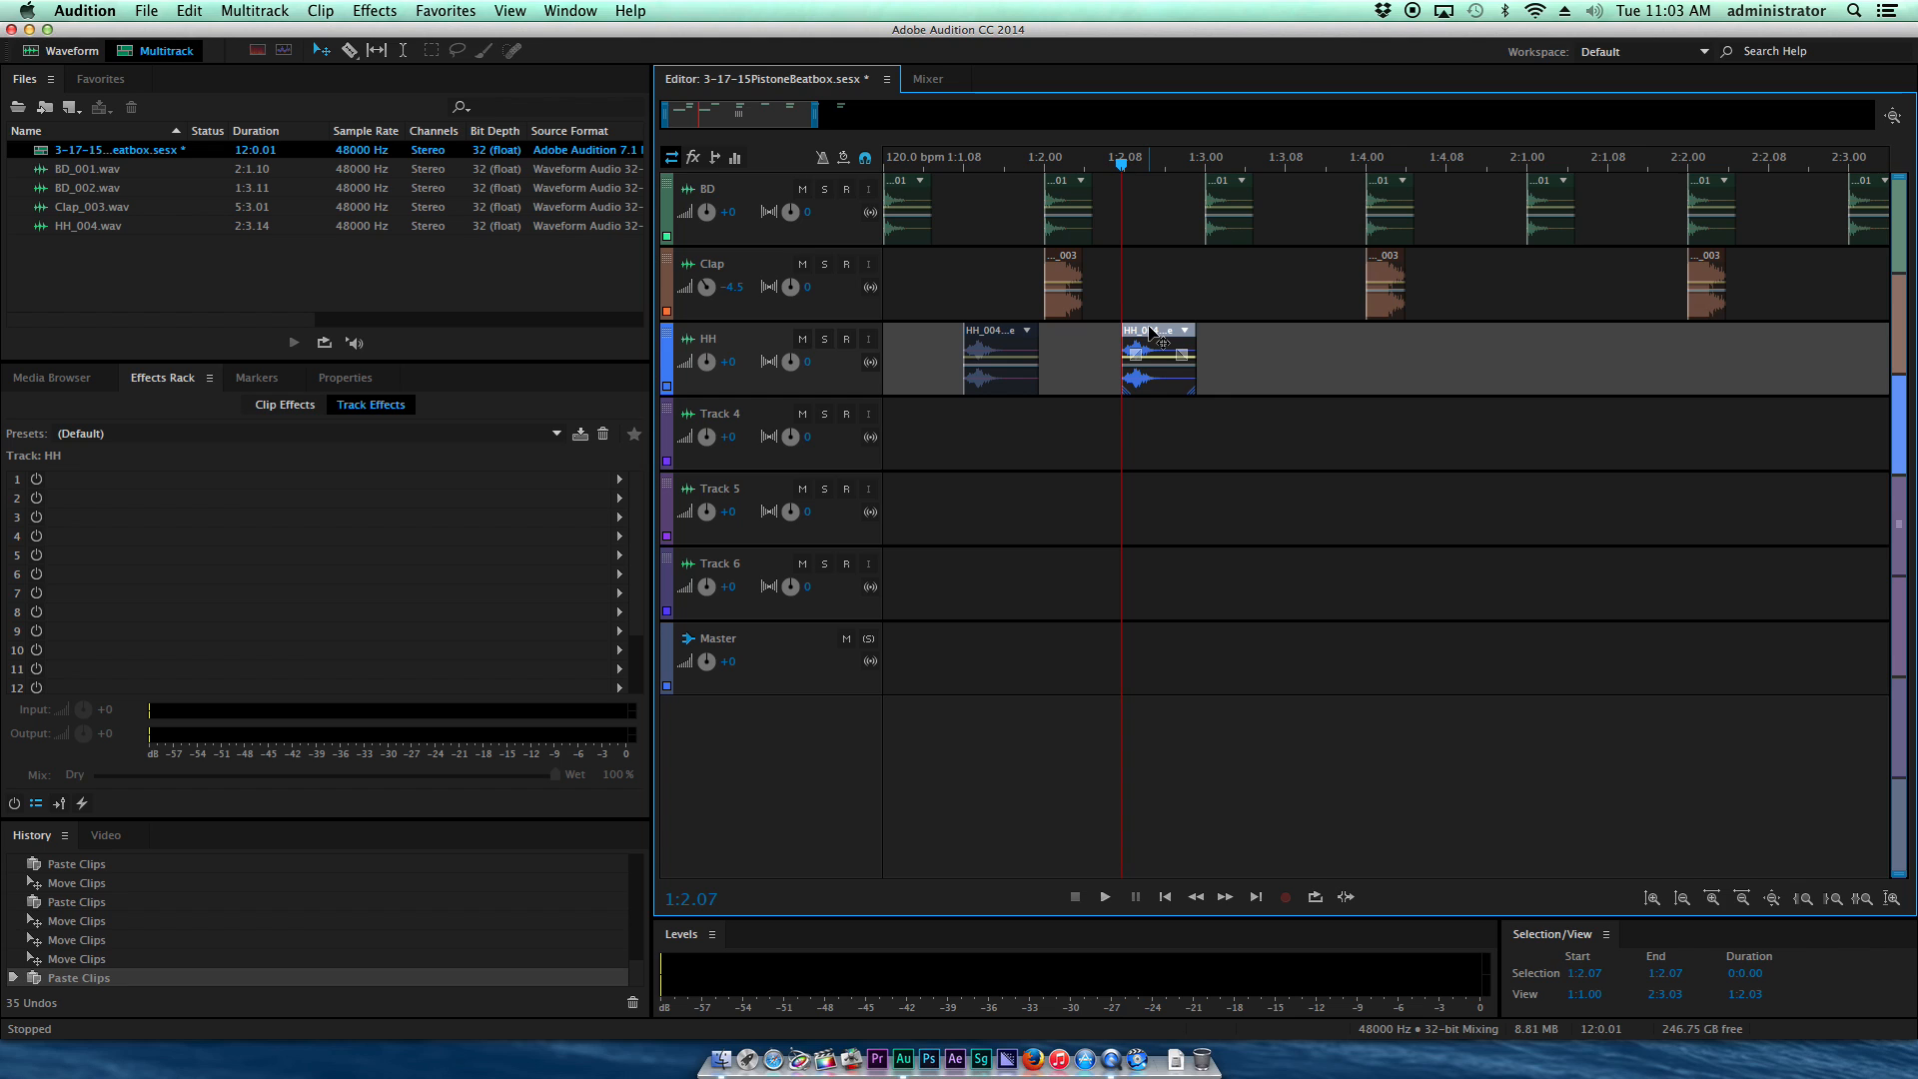
mouse_move(1150, 332)
left_mouse_down()
mouse_move(1184, 329)
mouse_move(1147, 328)
left_mouse_up()
left_click(1284, 377)
left_click(1151, 162)
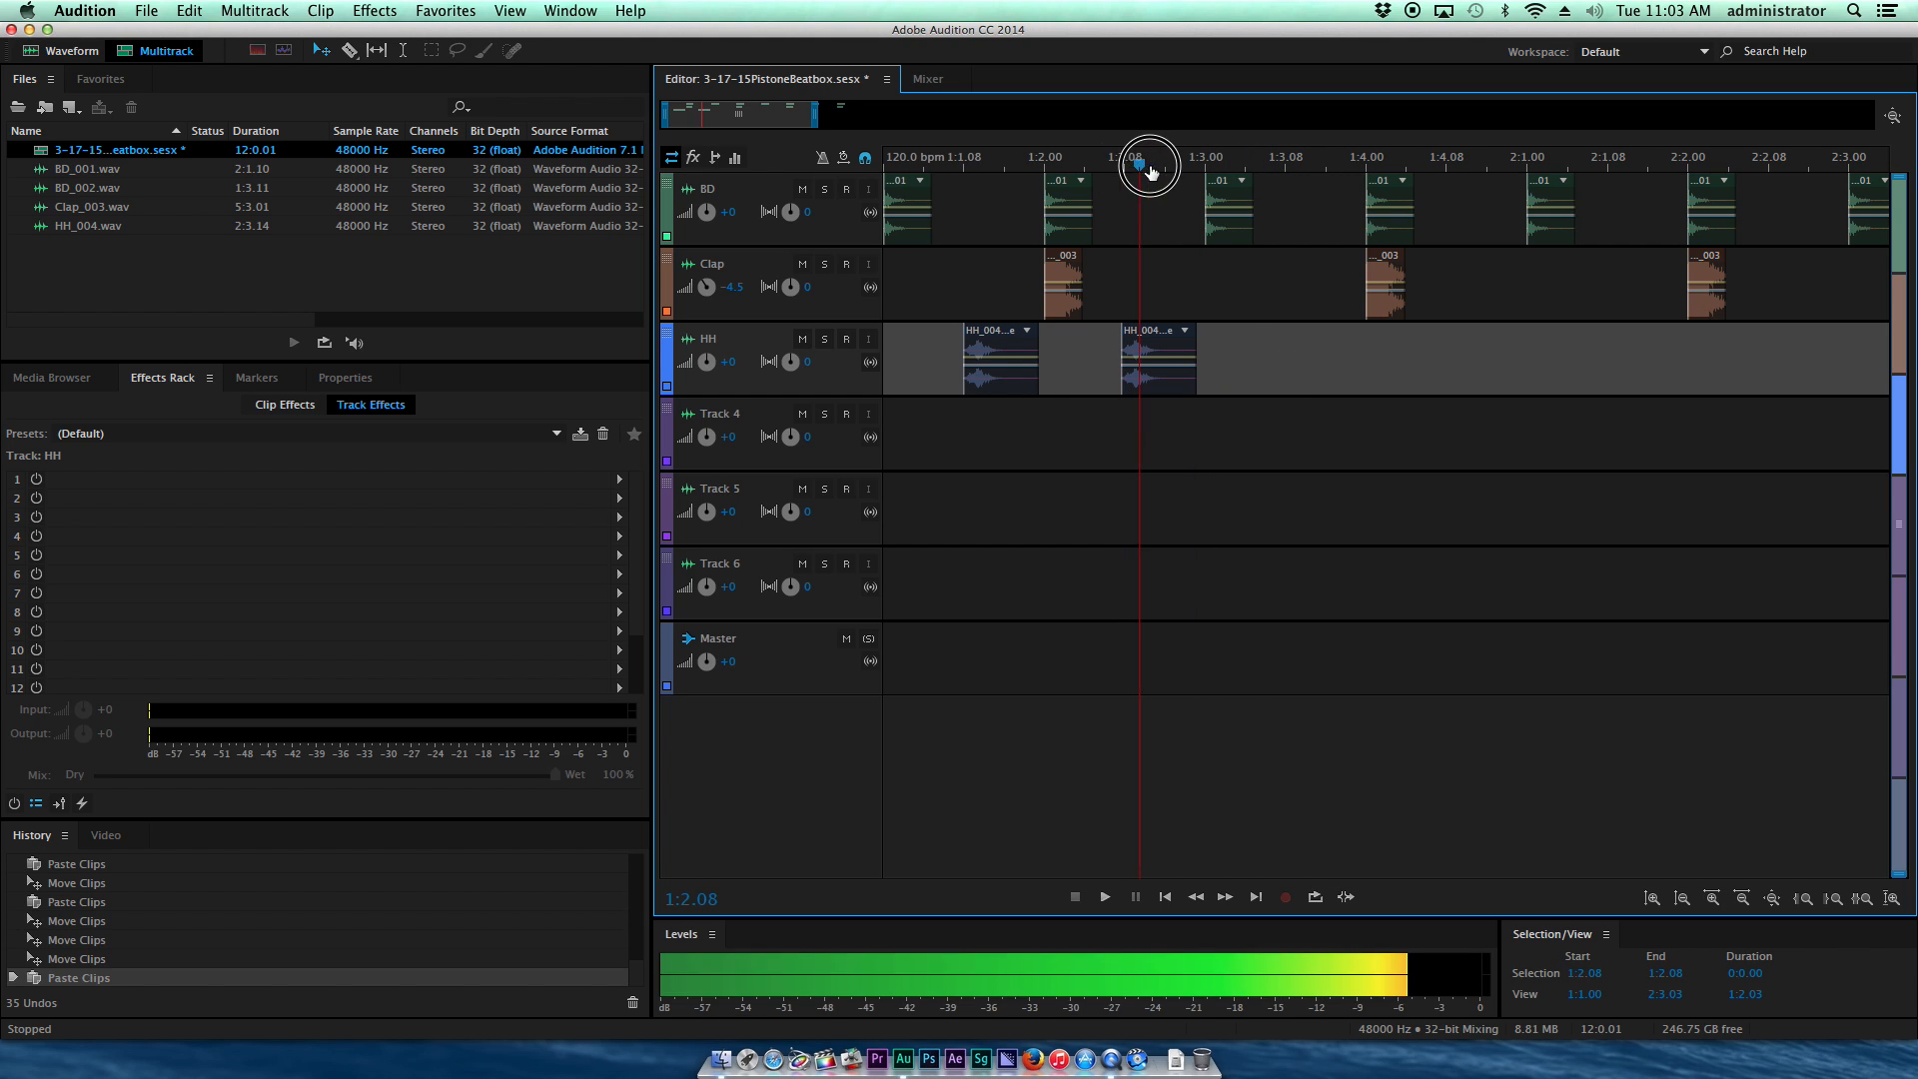
left_click_drag(1151, 344, 1154, 349)
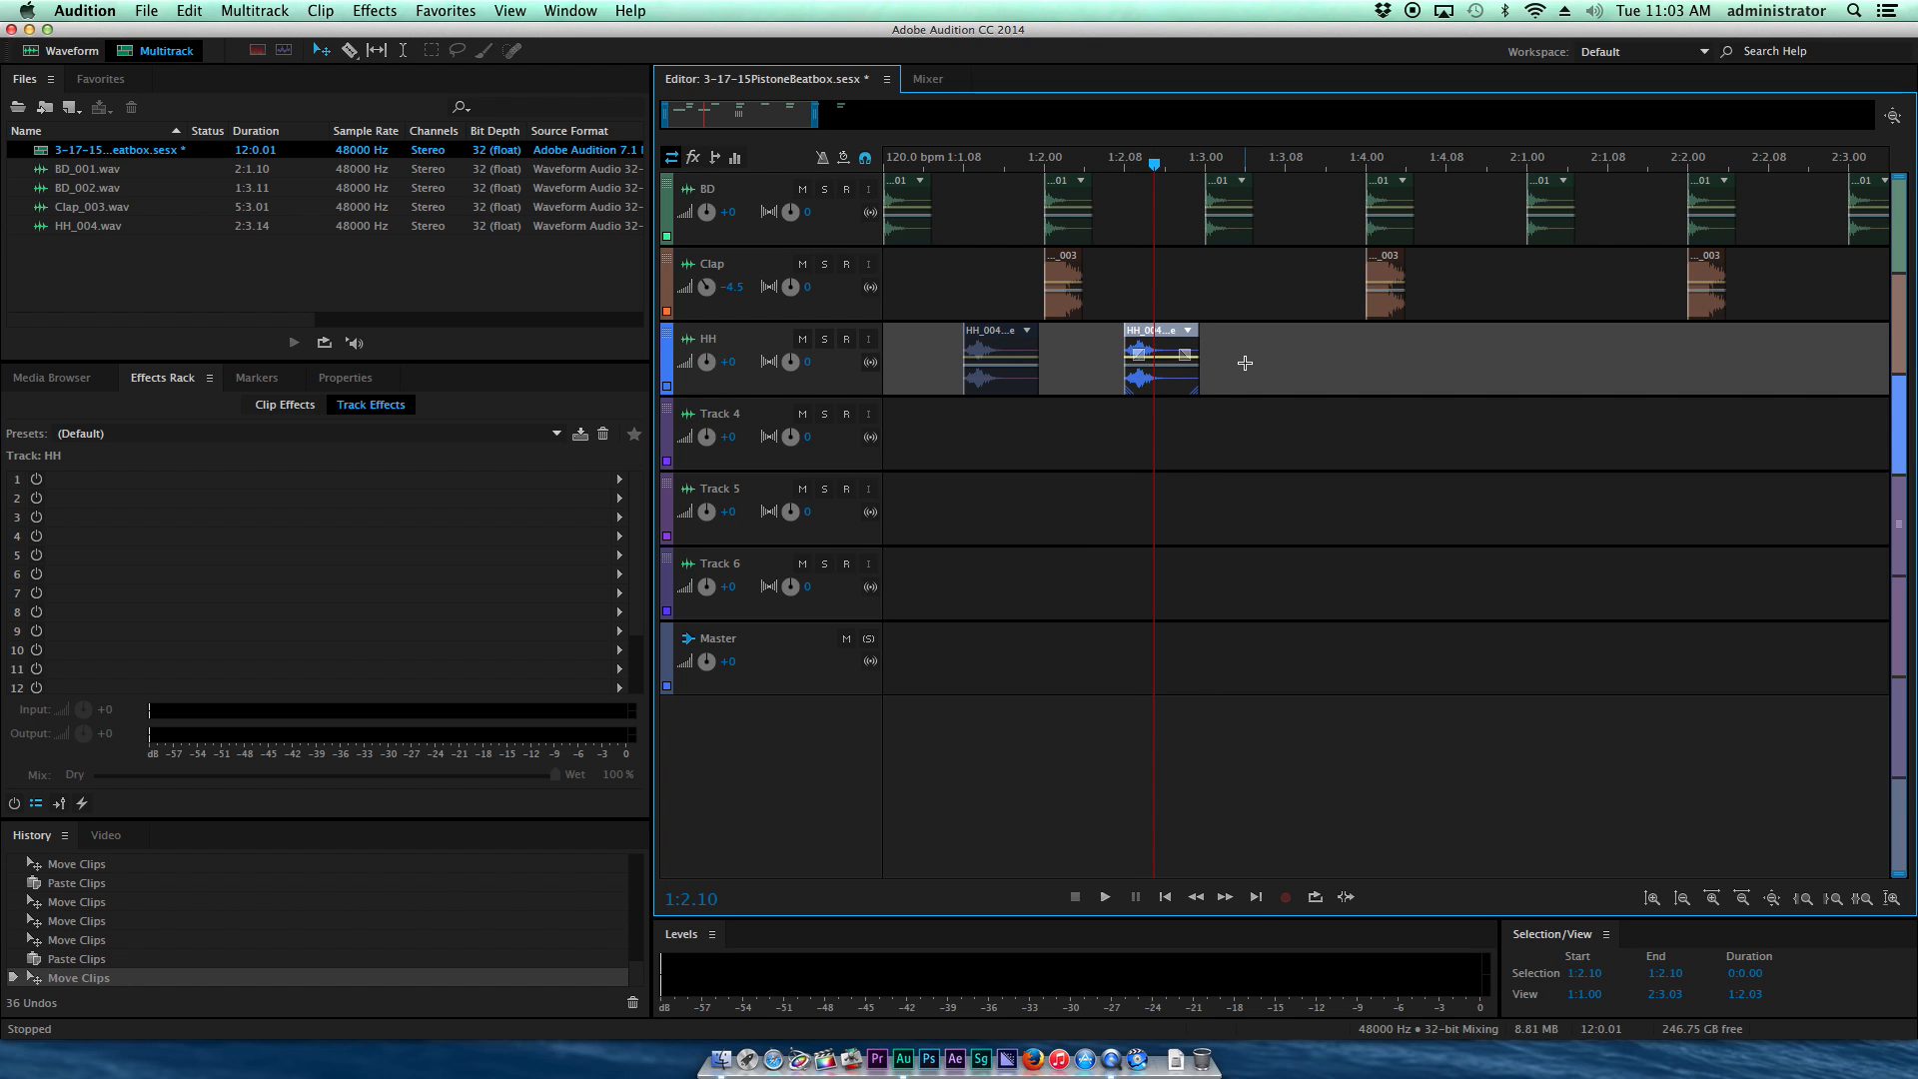
Step: Copy the two hi-hat clips and align the pasted pair to the offbeats at 1:3.08 and 1:4.08
left_click_drag(1287, 396, 929, 317)
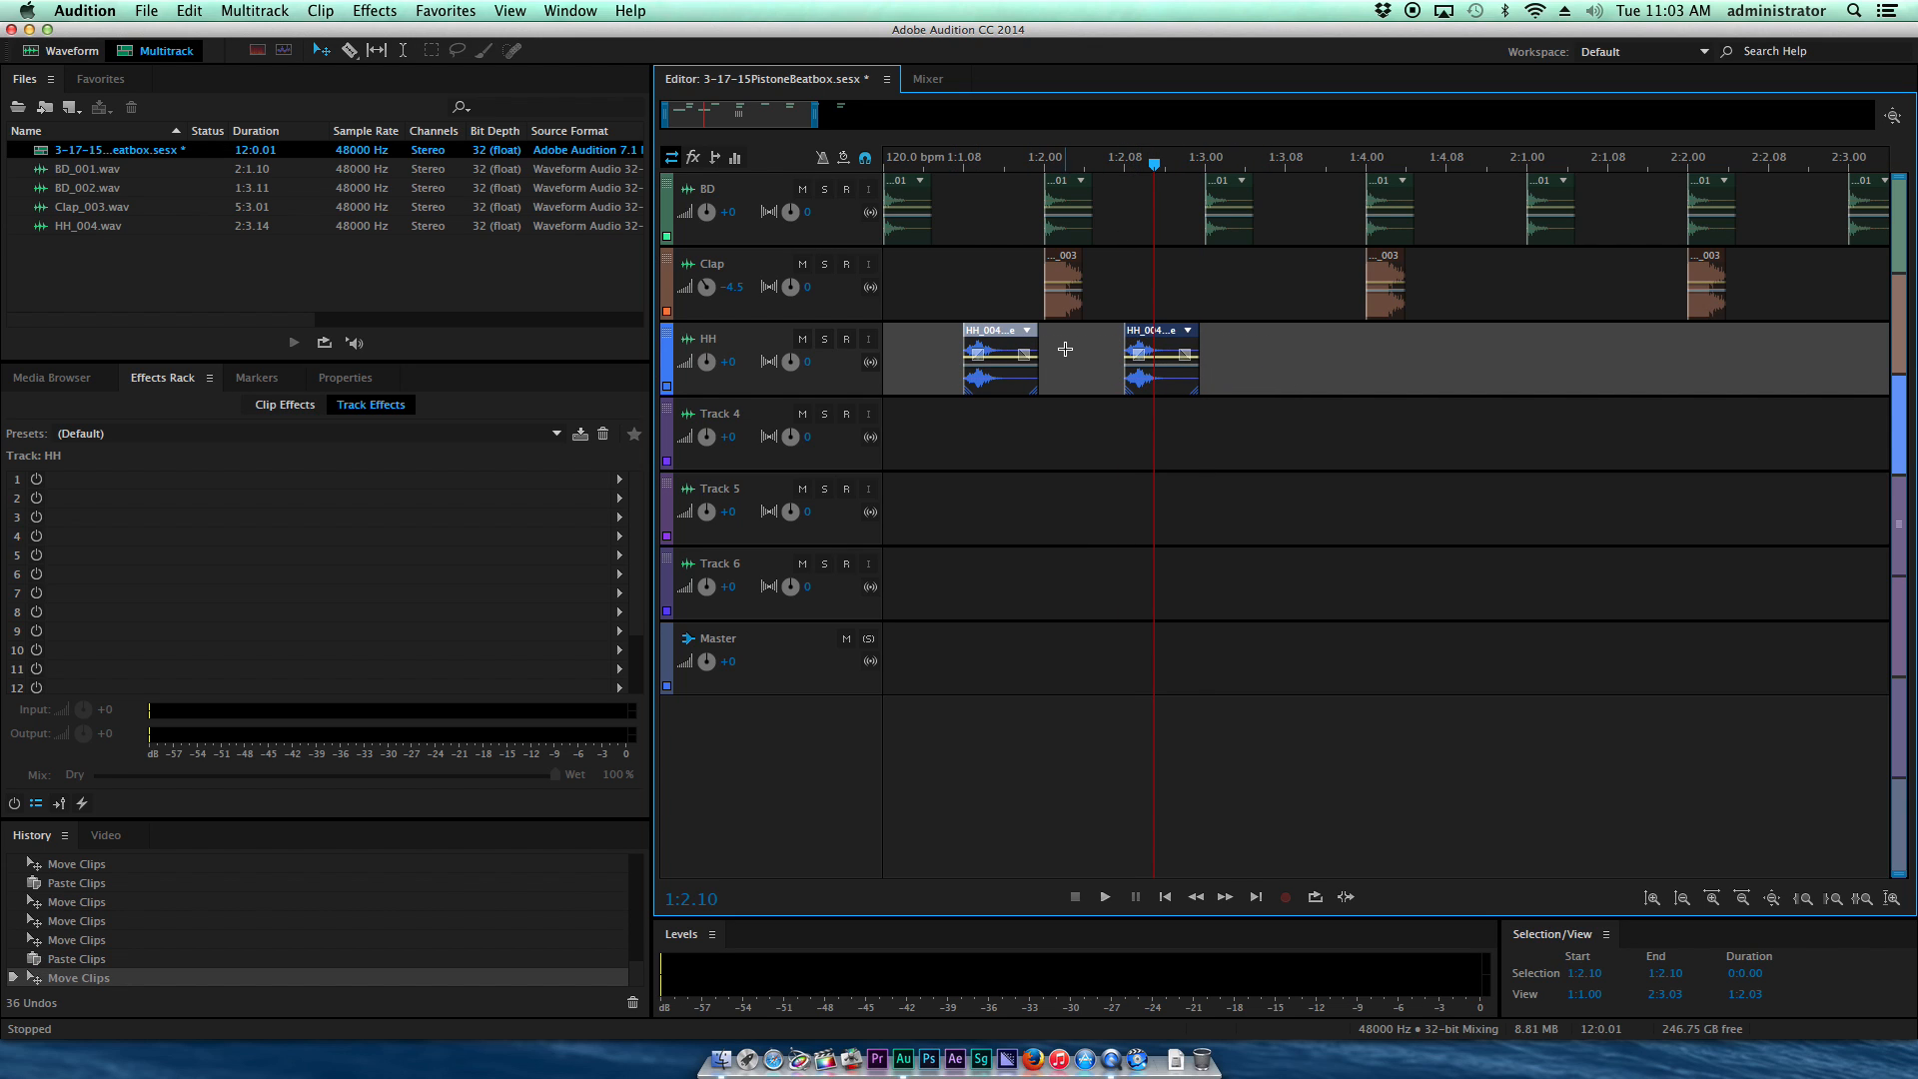
left_click(1289, 163)
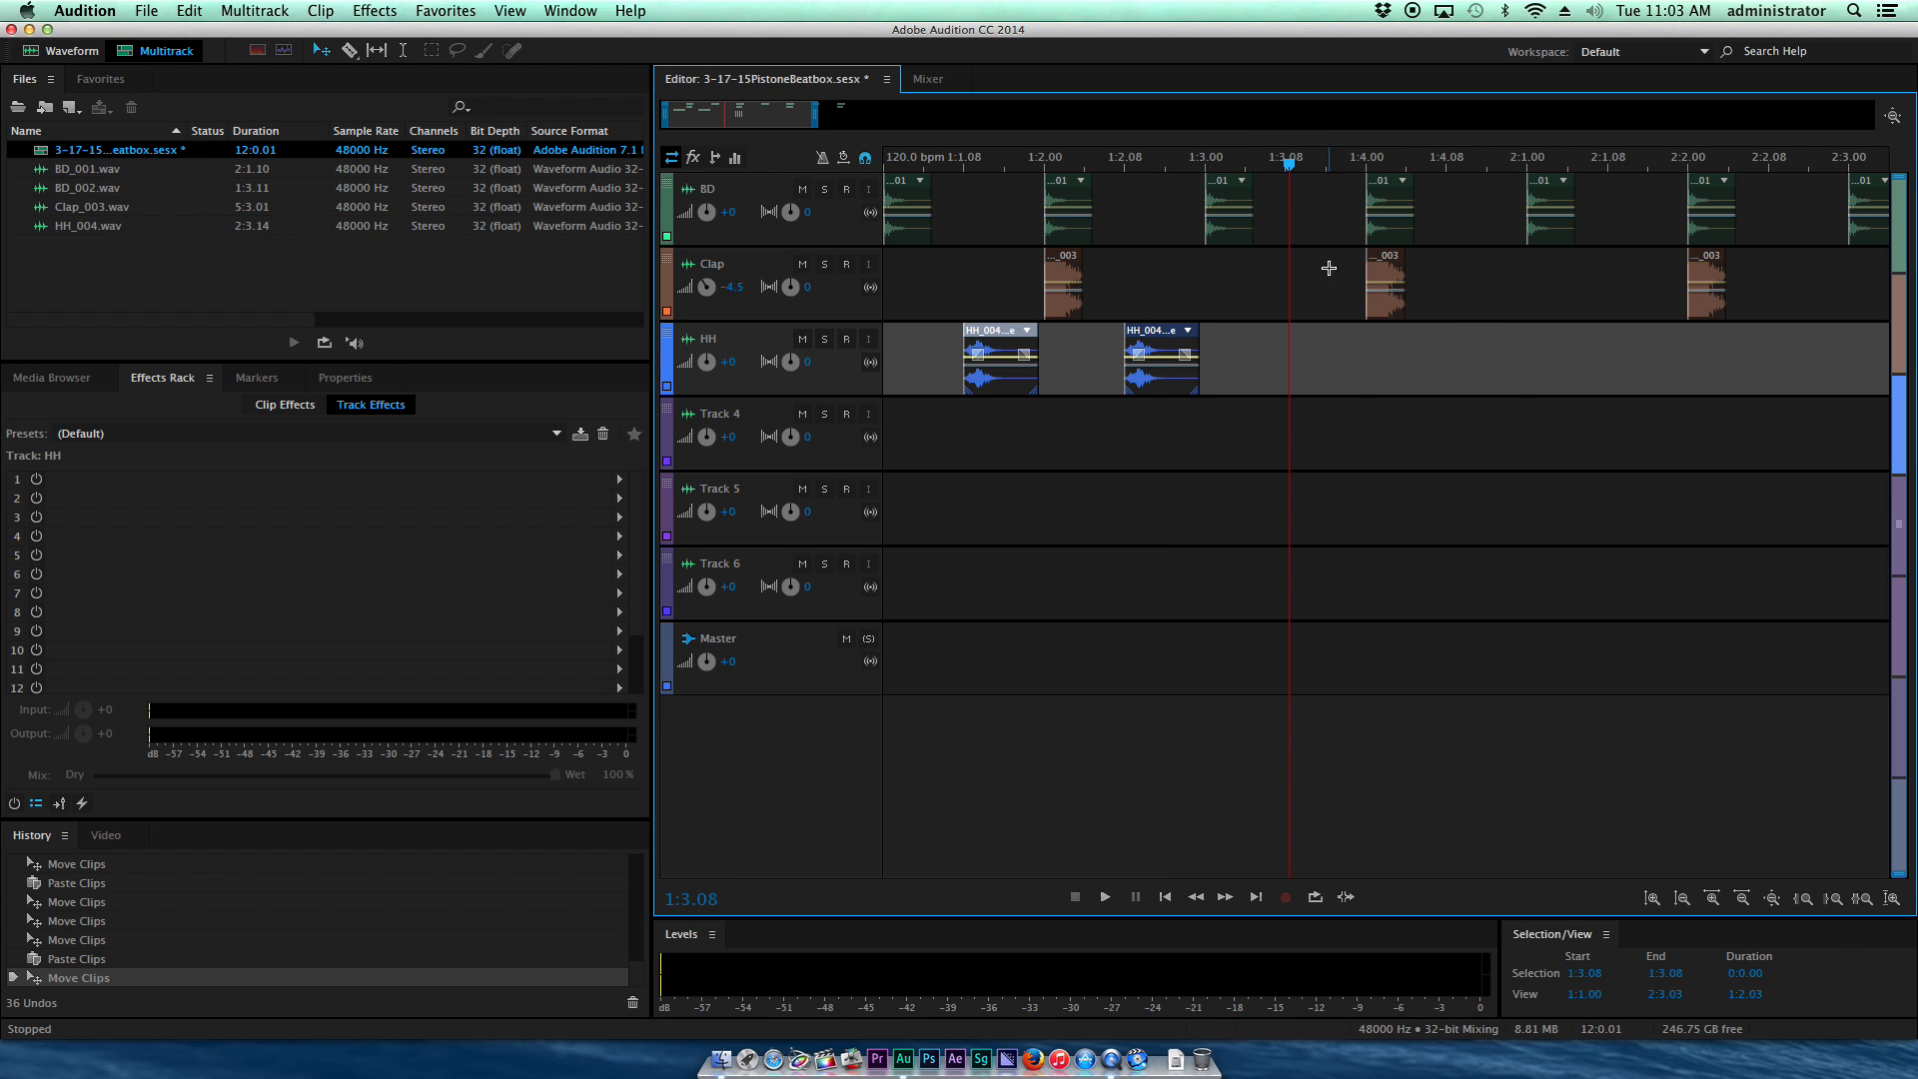
key("super+v")
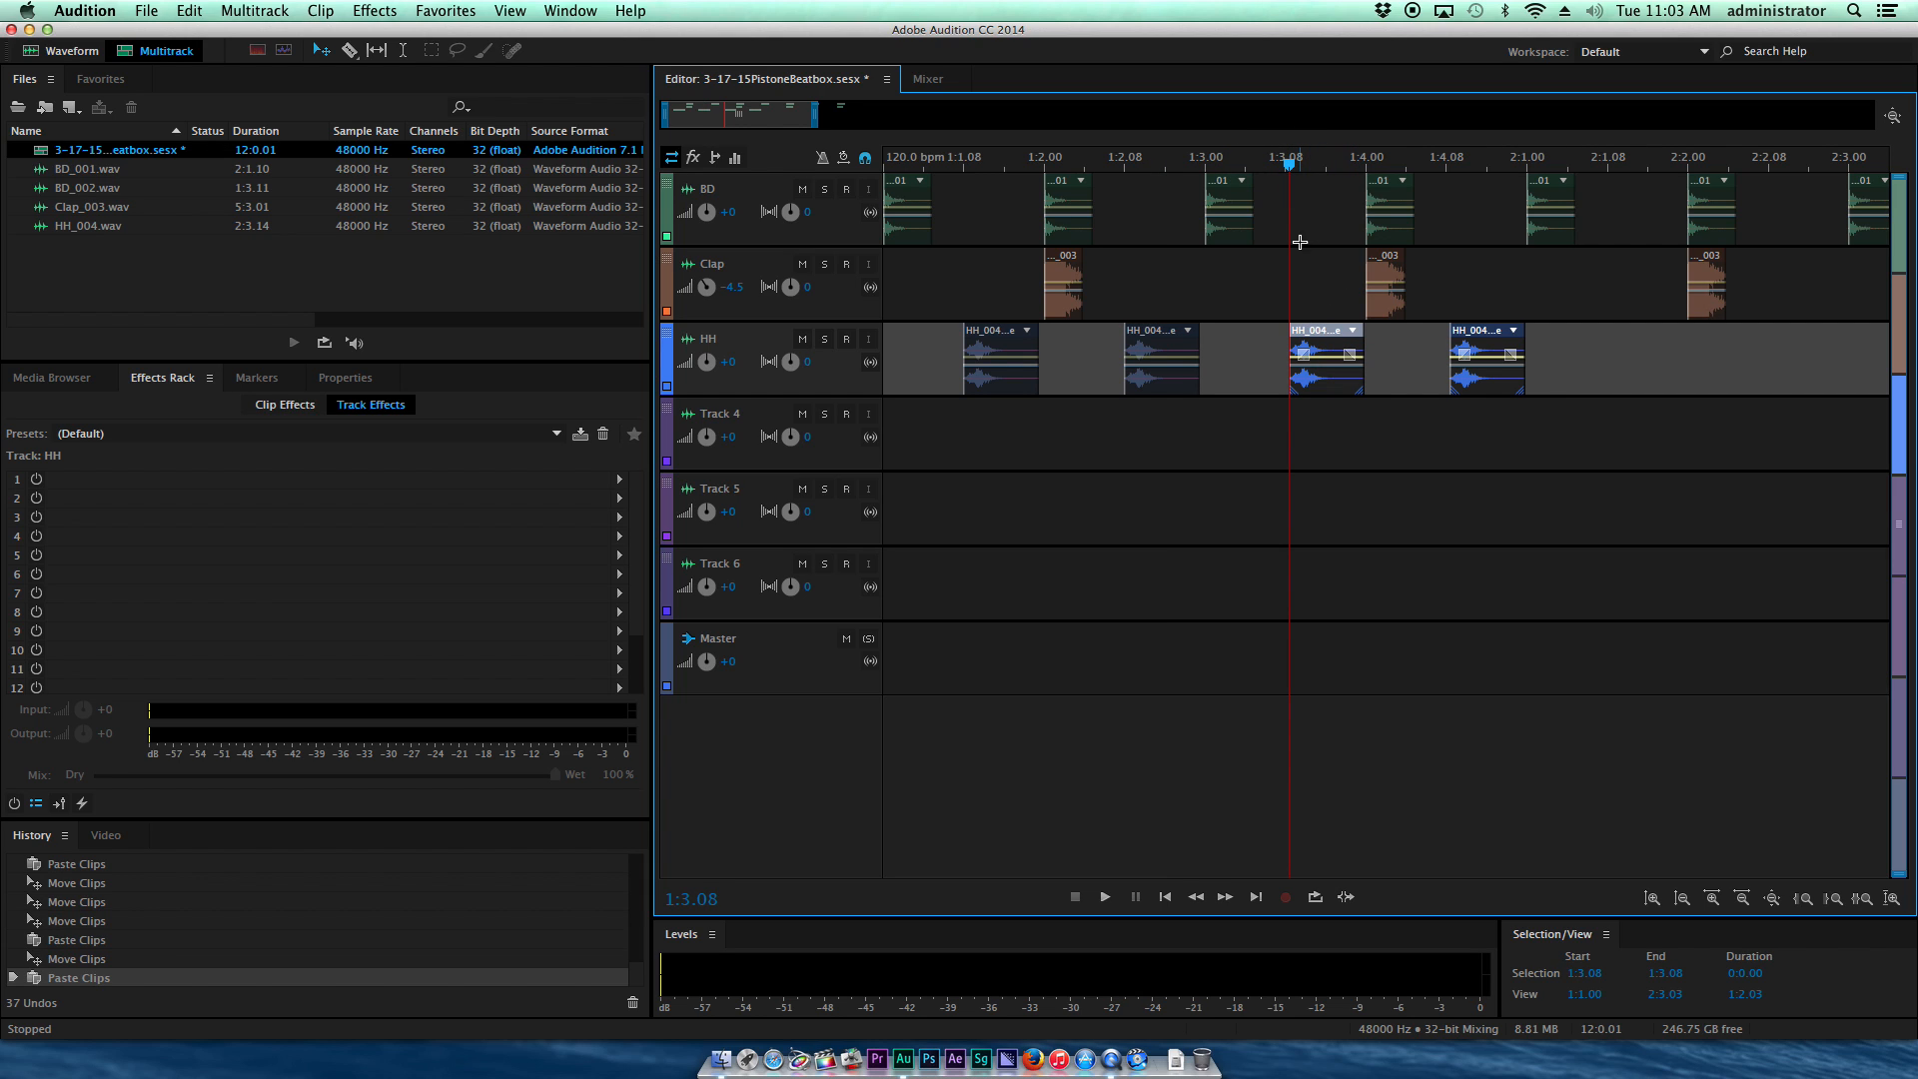
left_click_drag(1290, 163, 1319, 163)
left_click_drag(1302, 340, 1300, 340)
left_click(1628, 367)
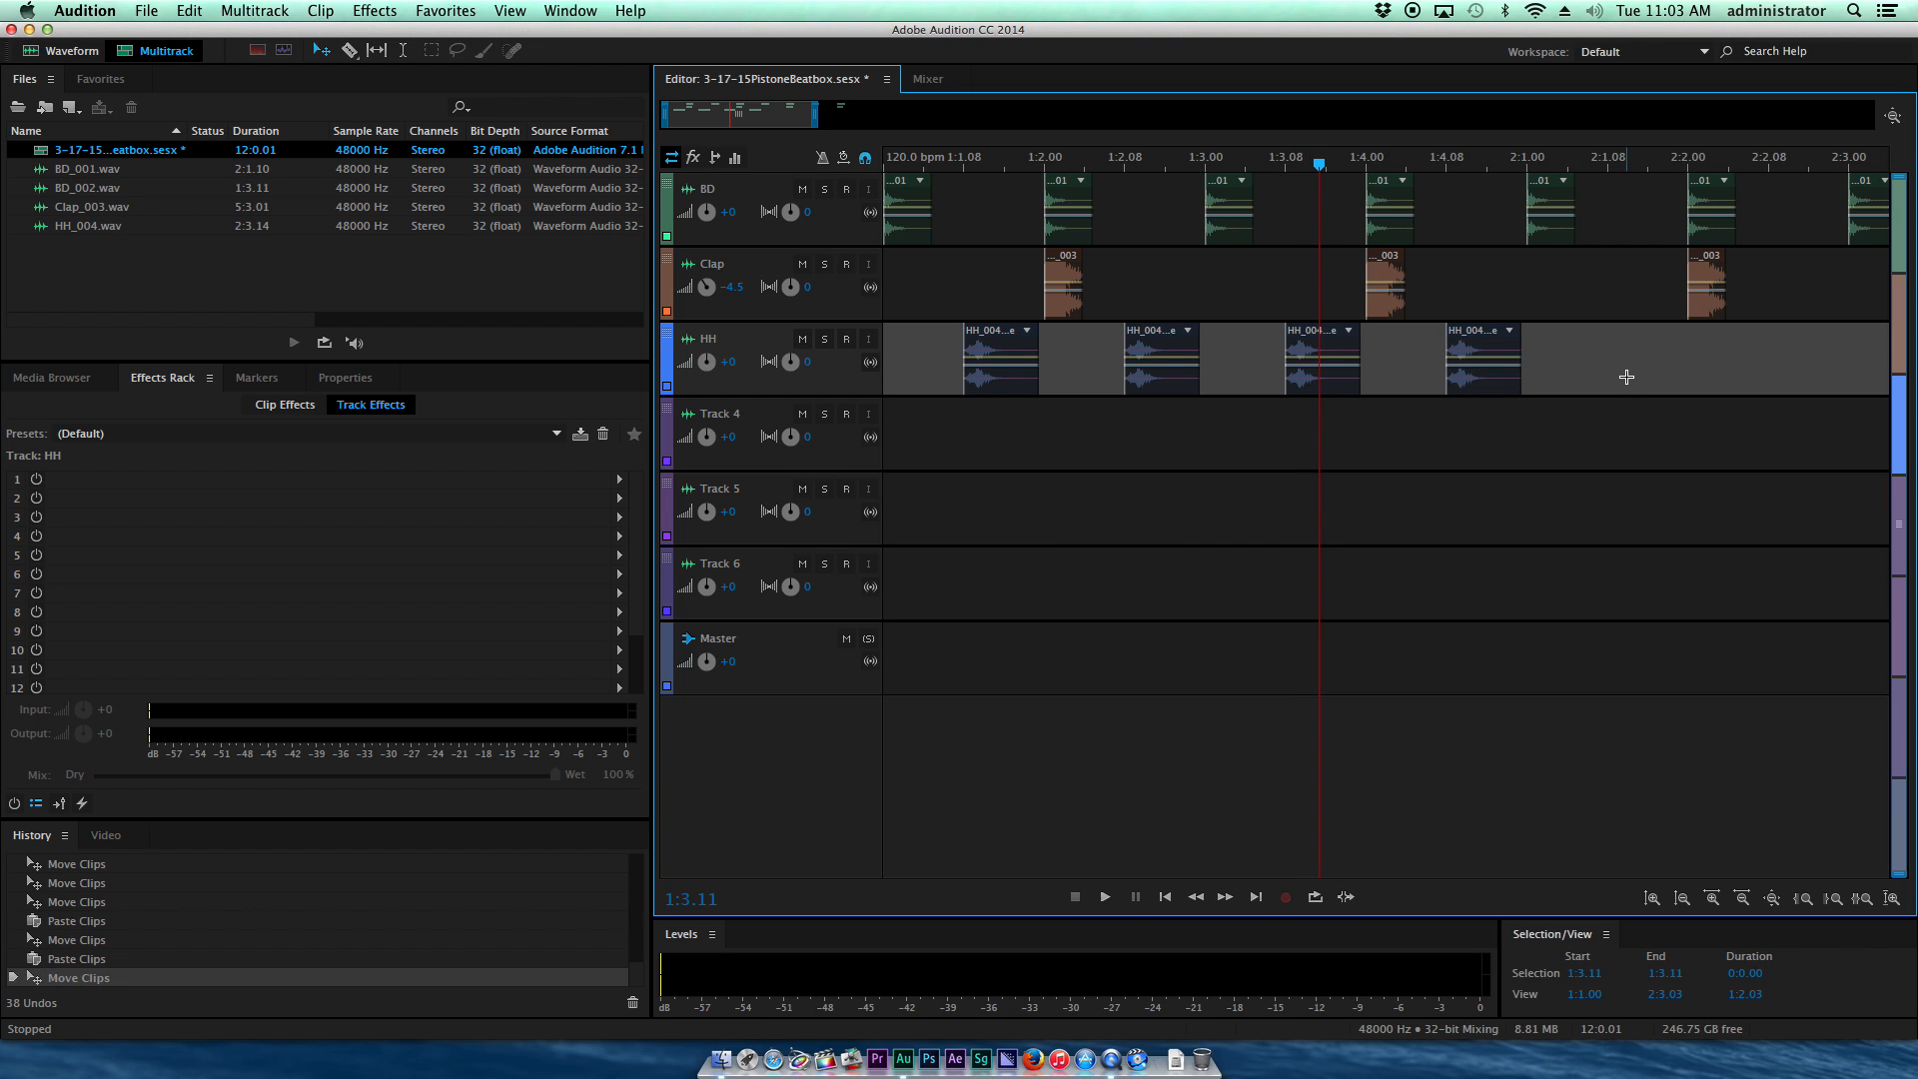
Step: Copy the four hi-hat clips of the first bar and align the copies to the second bar's offbeats, starting at 2:1.08
scroll(1538, 157, "down", 3)
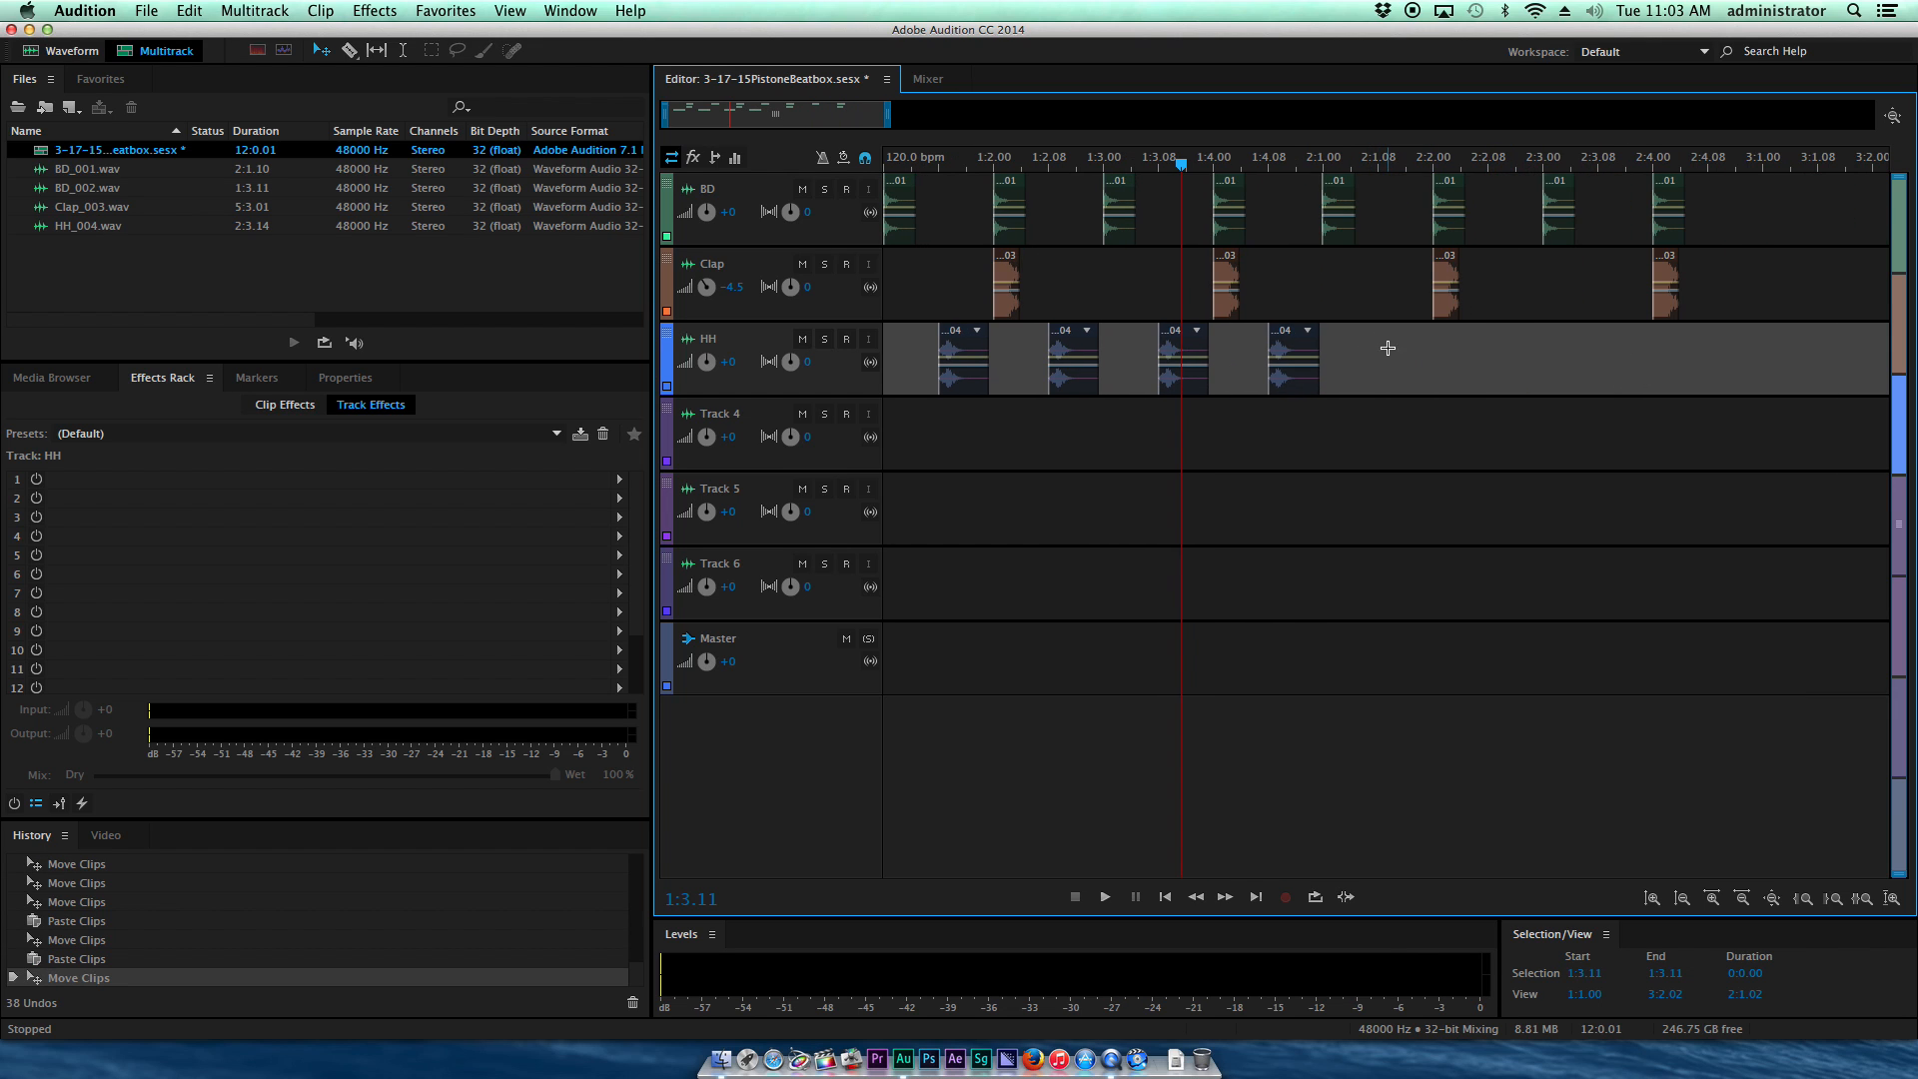
left_click_drag(1400, 369, 950, 335)
key("super+c")
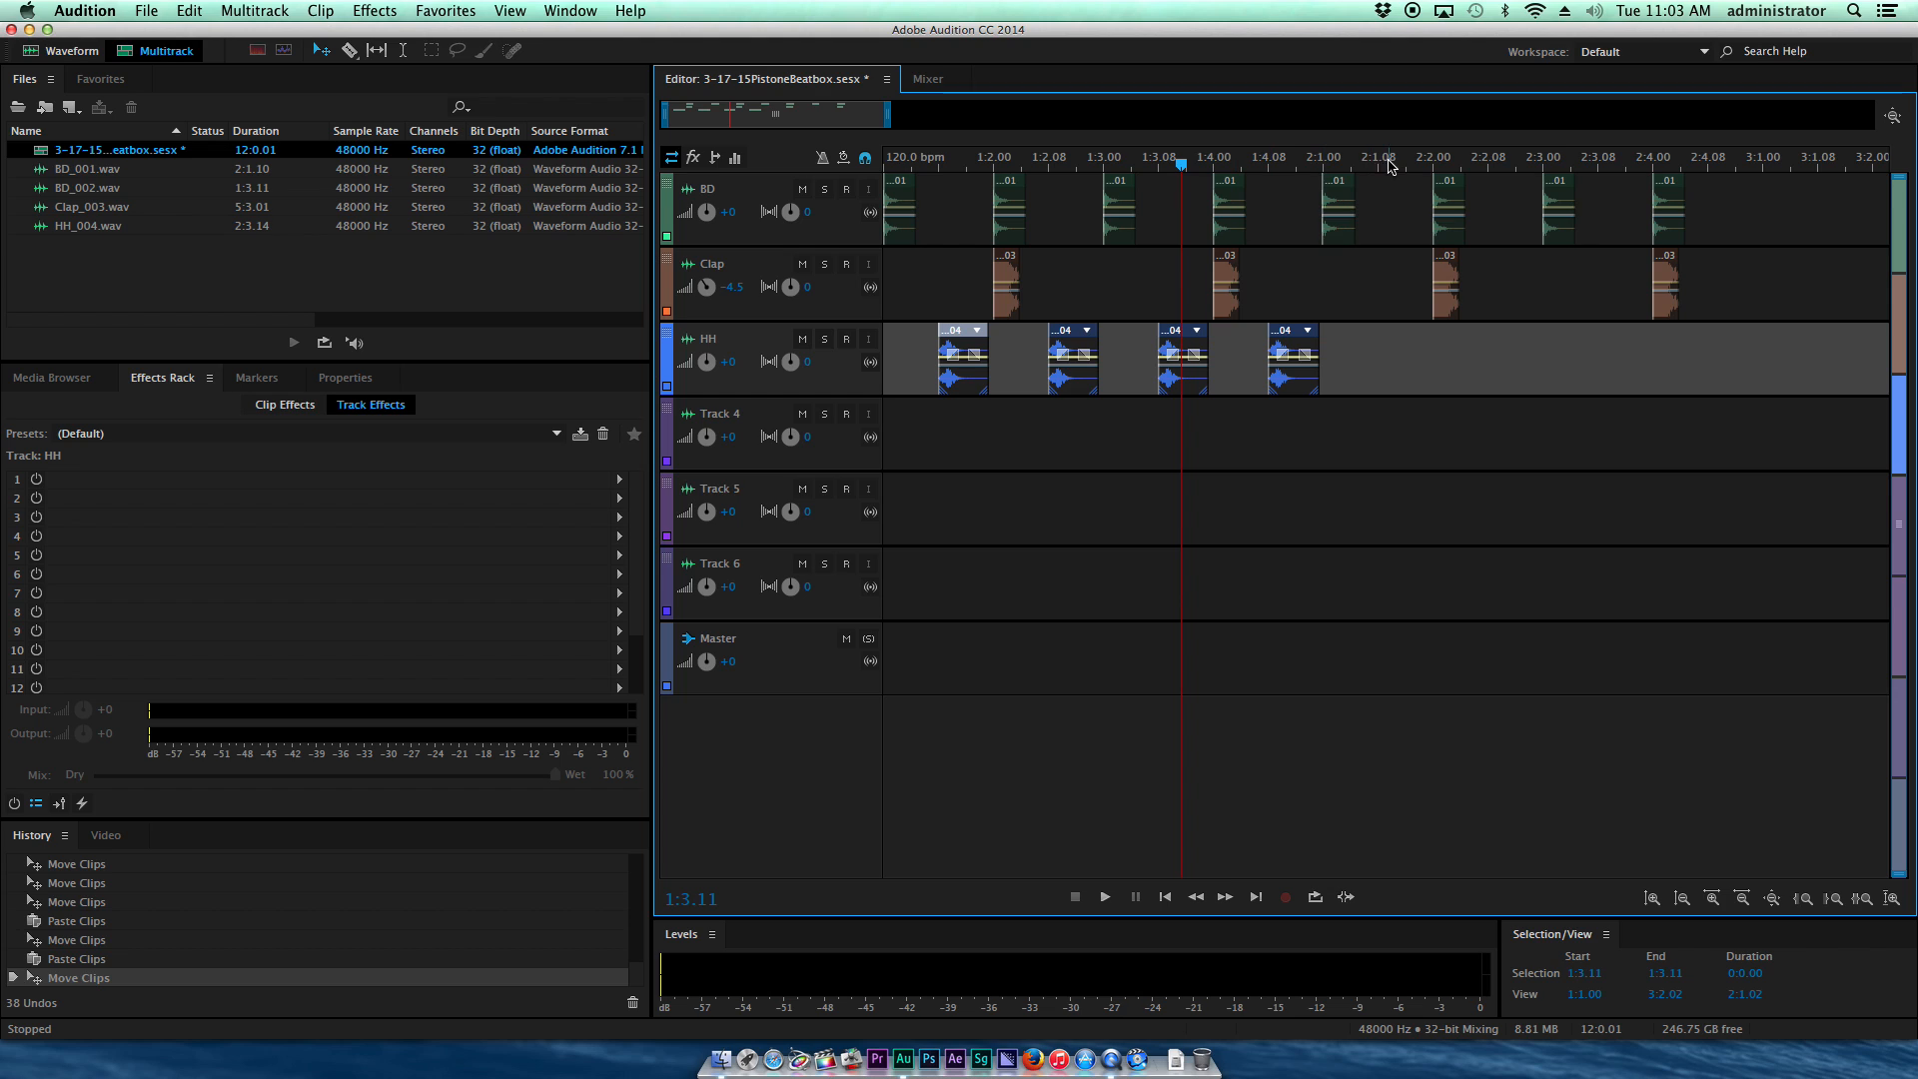
left_click(1366, 160)
key("super+v")
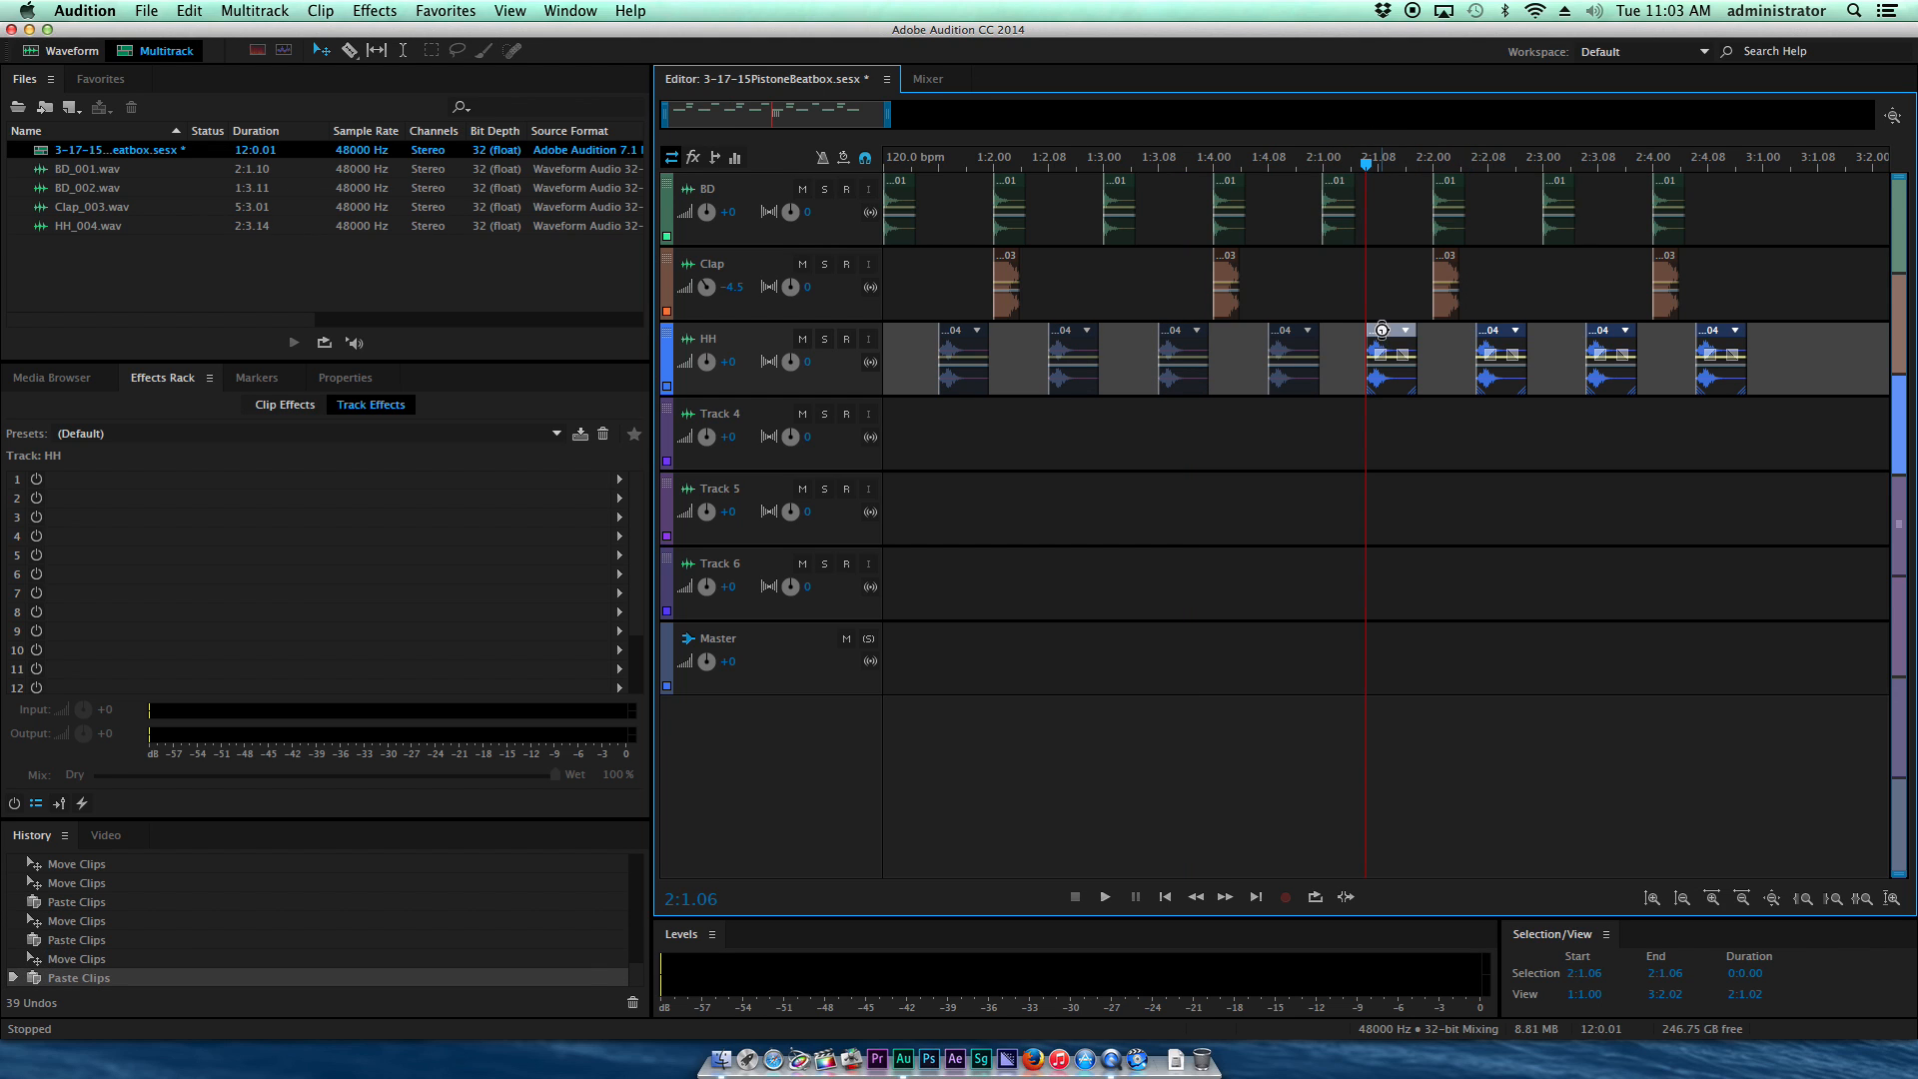
mouse_move(1394, 345)
left_mouse_down()
mouse_move(1418, 346)
mouse_move(1397, 336)
left_mouse_up()
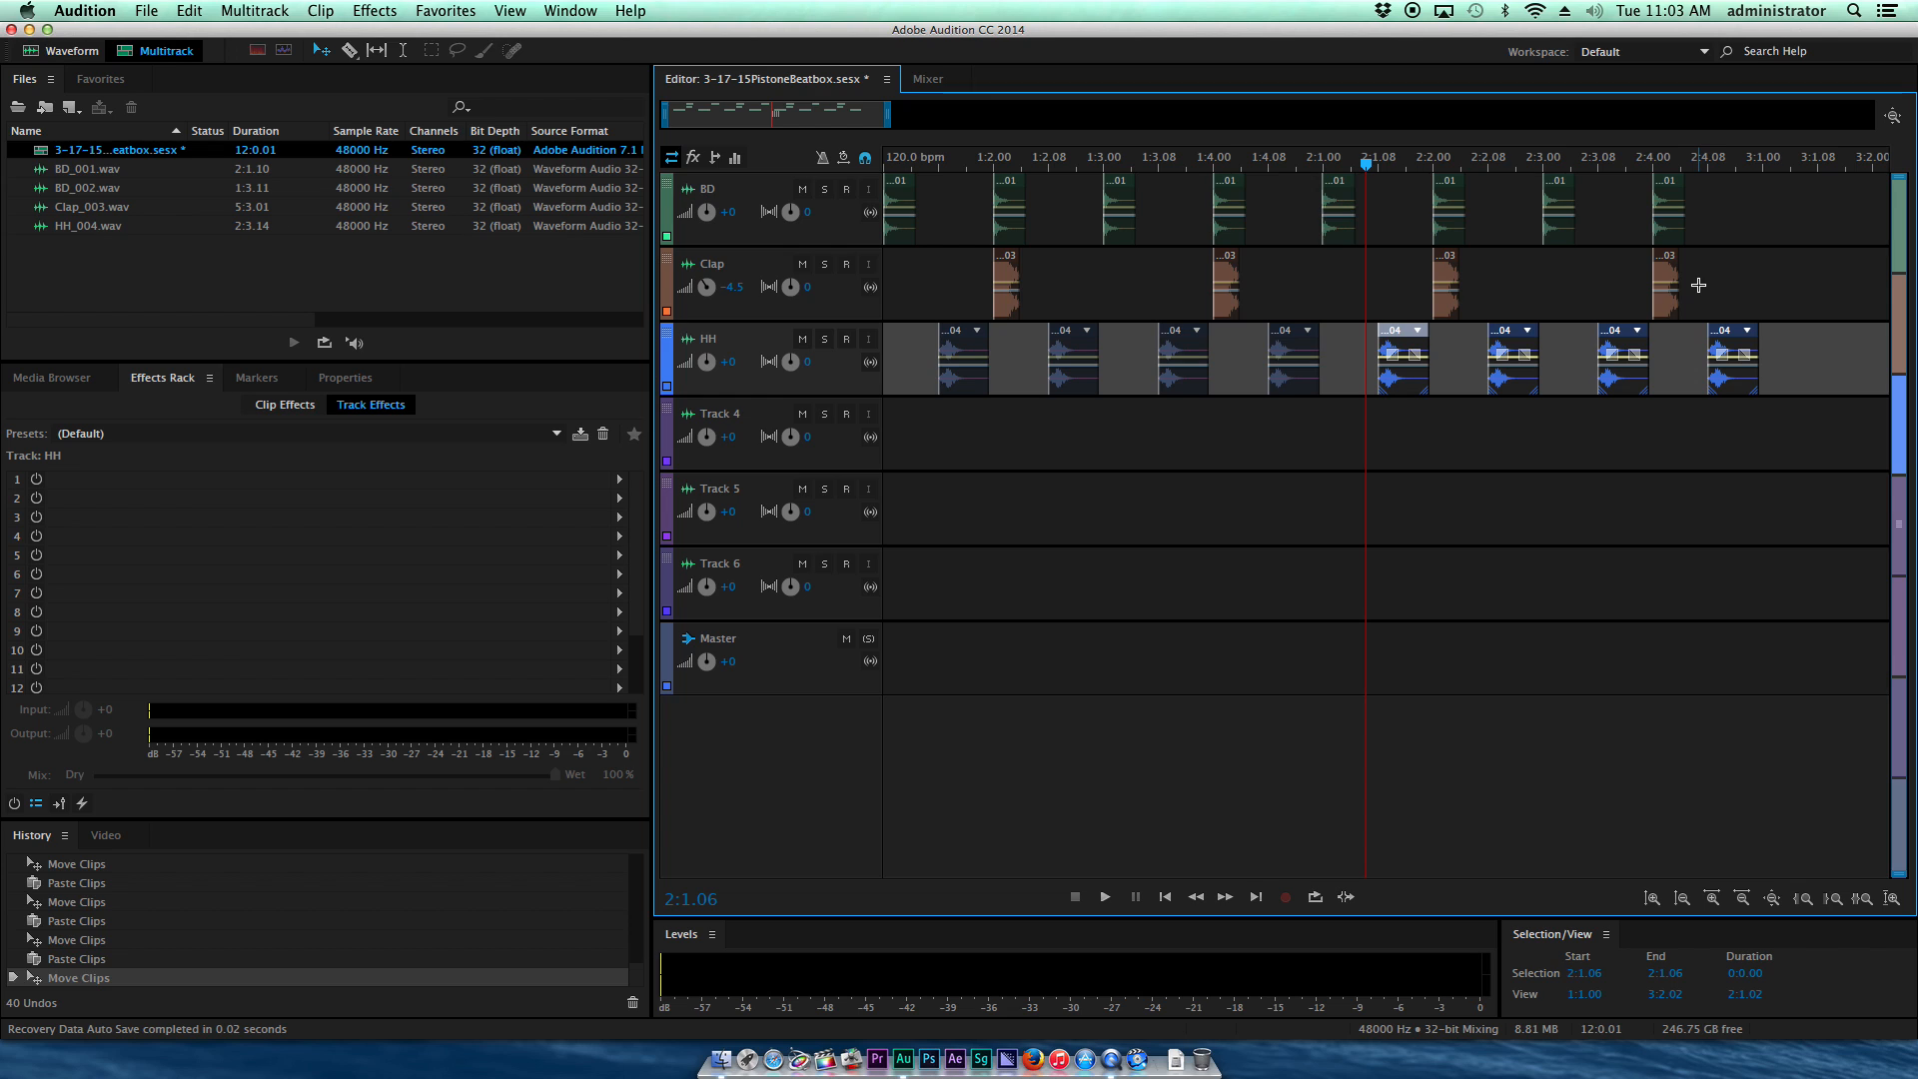
Step: Play the full bass drum, clap and hi-hat beat from the start and save the session
key("Home")
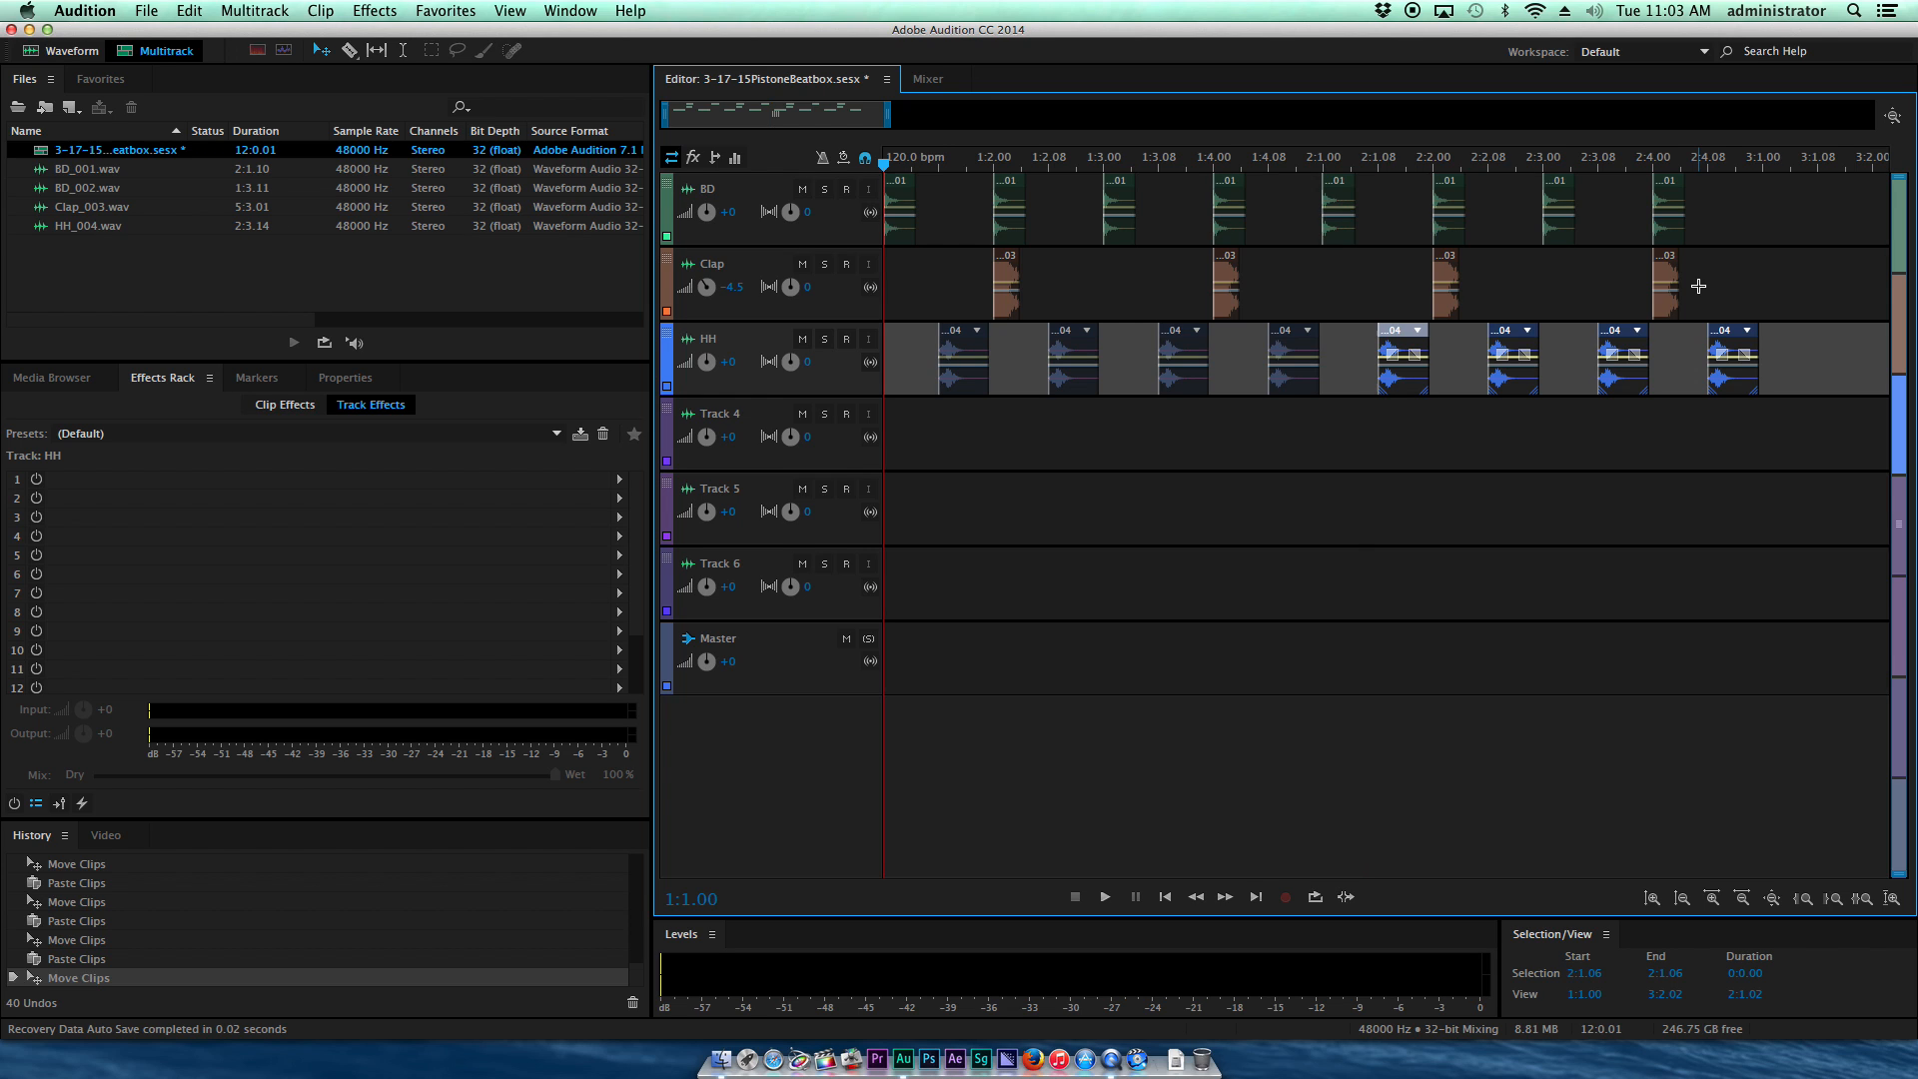
key("space")
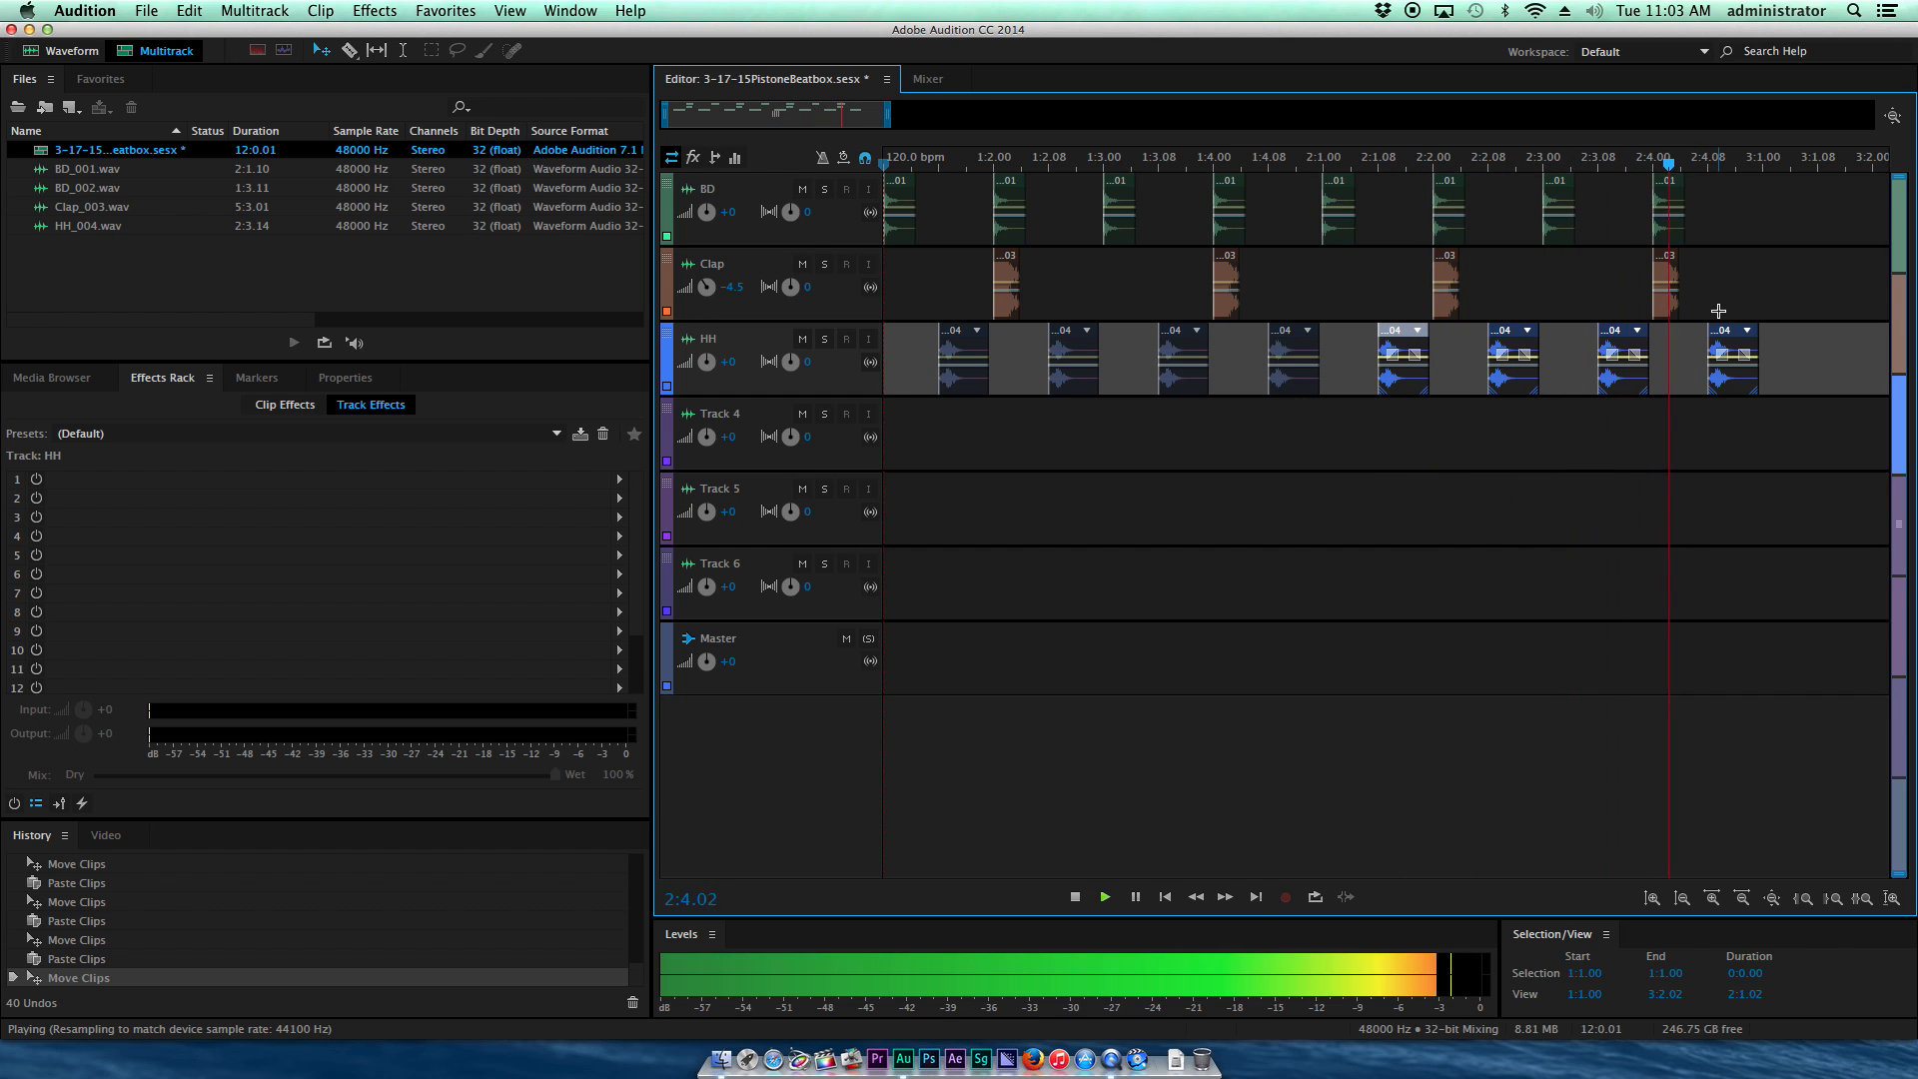
key("space")
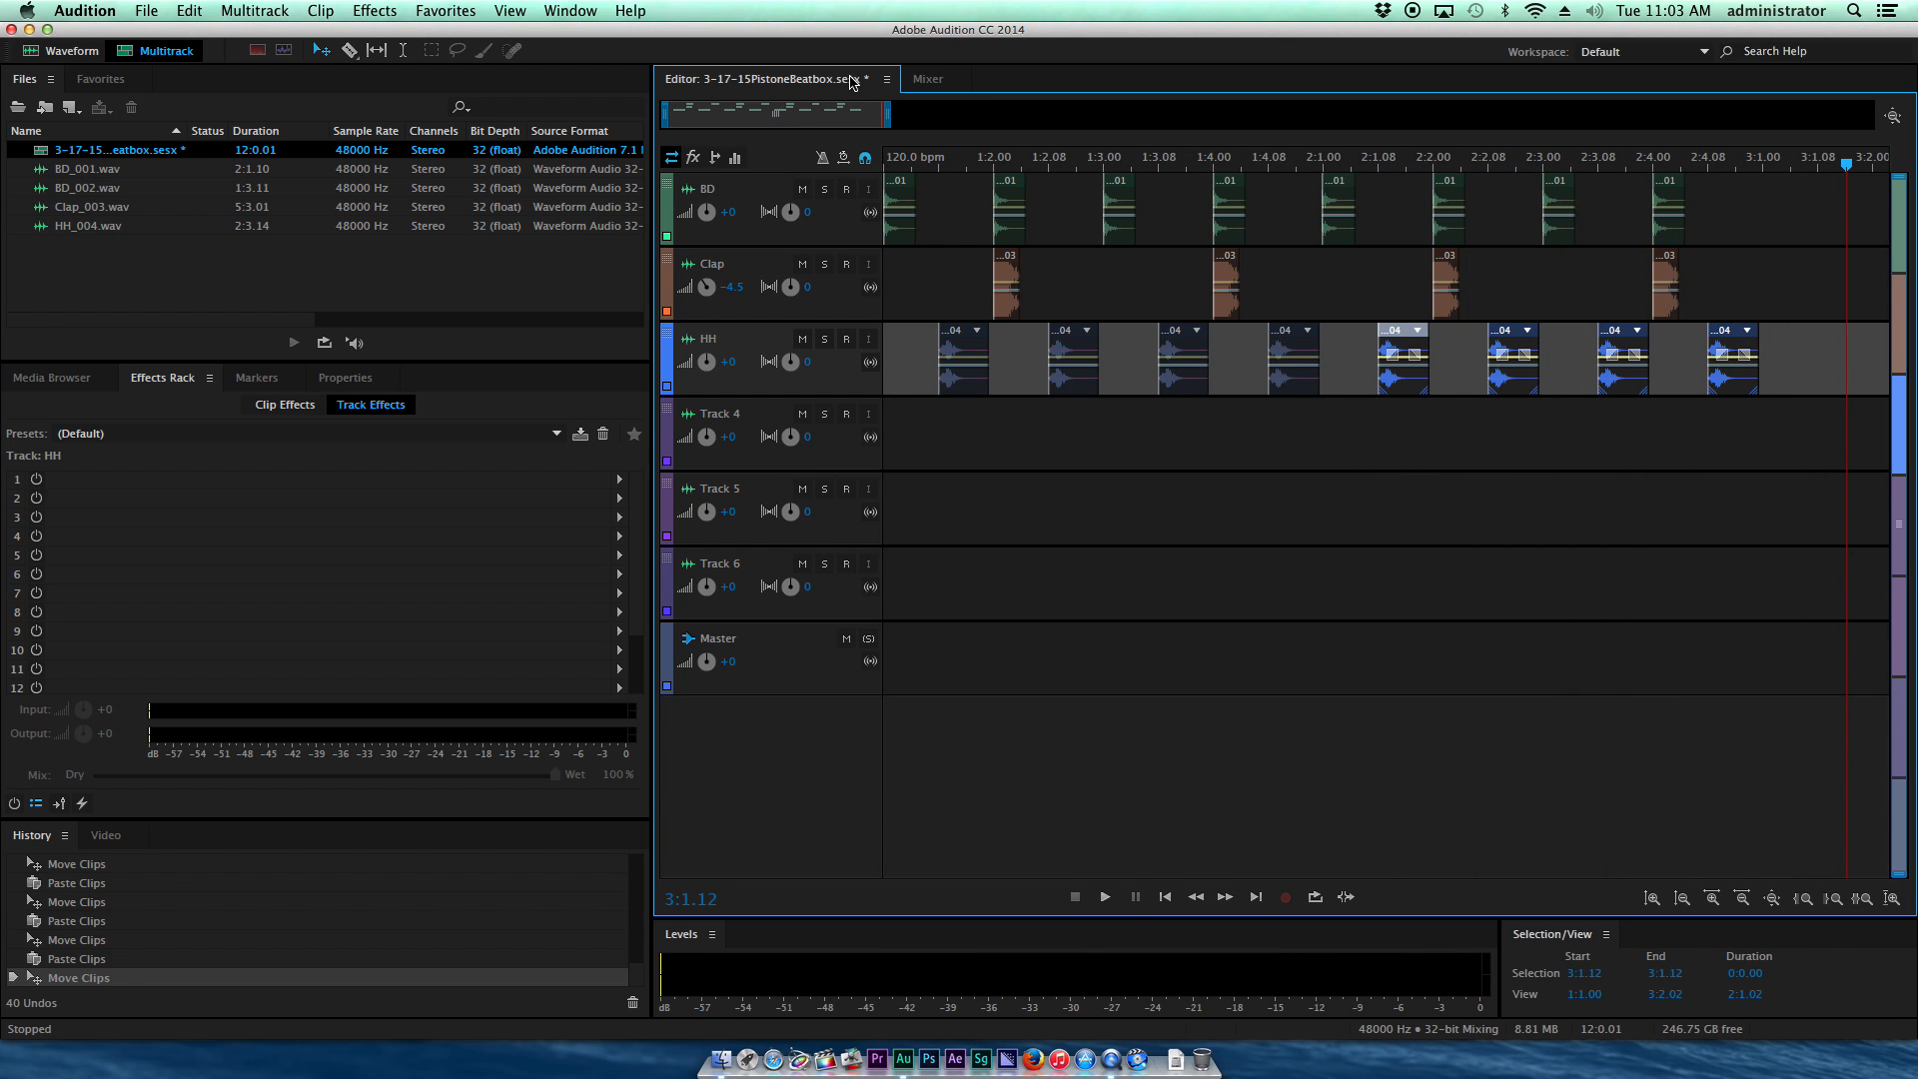
key("super+s")
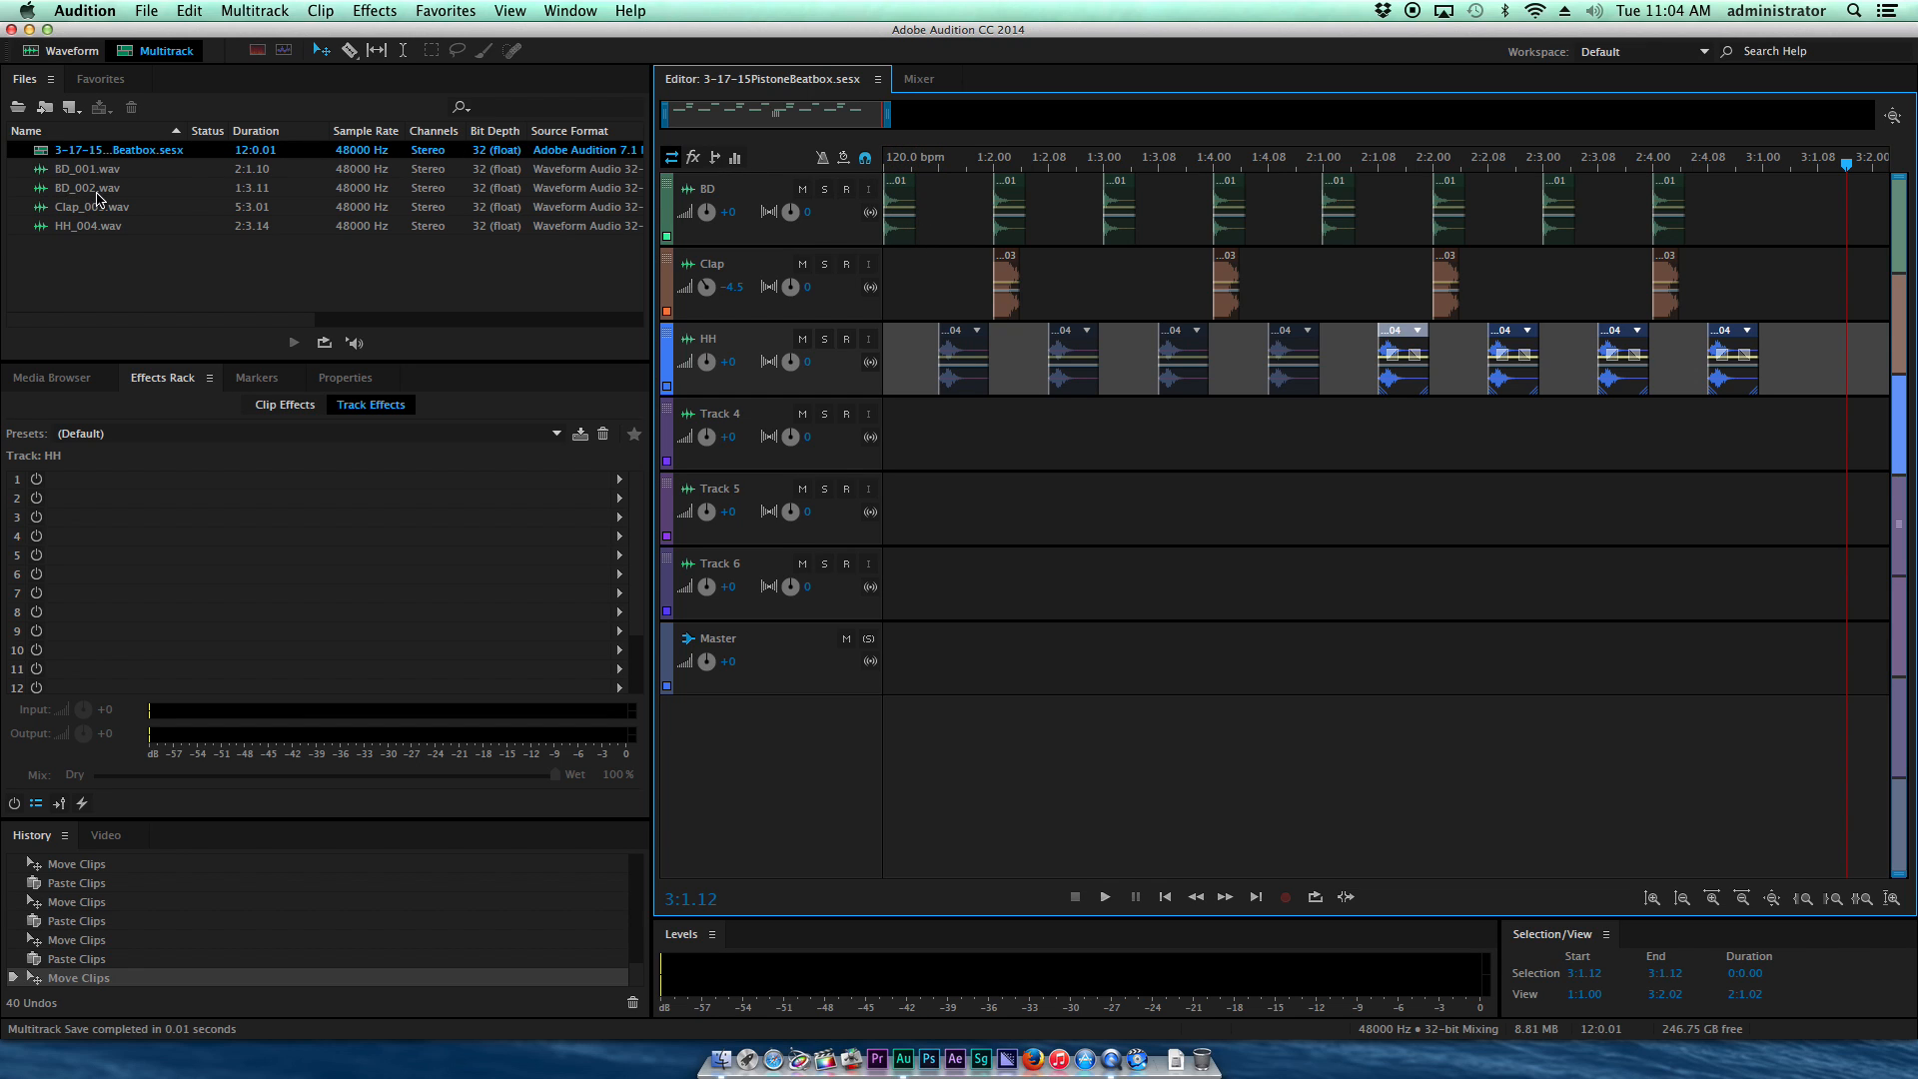
Step: Switch to Finder and examine the BD recordings in the 3-17-15PistoneBeatbox_Recorded folder
left_click(720, 1059)
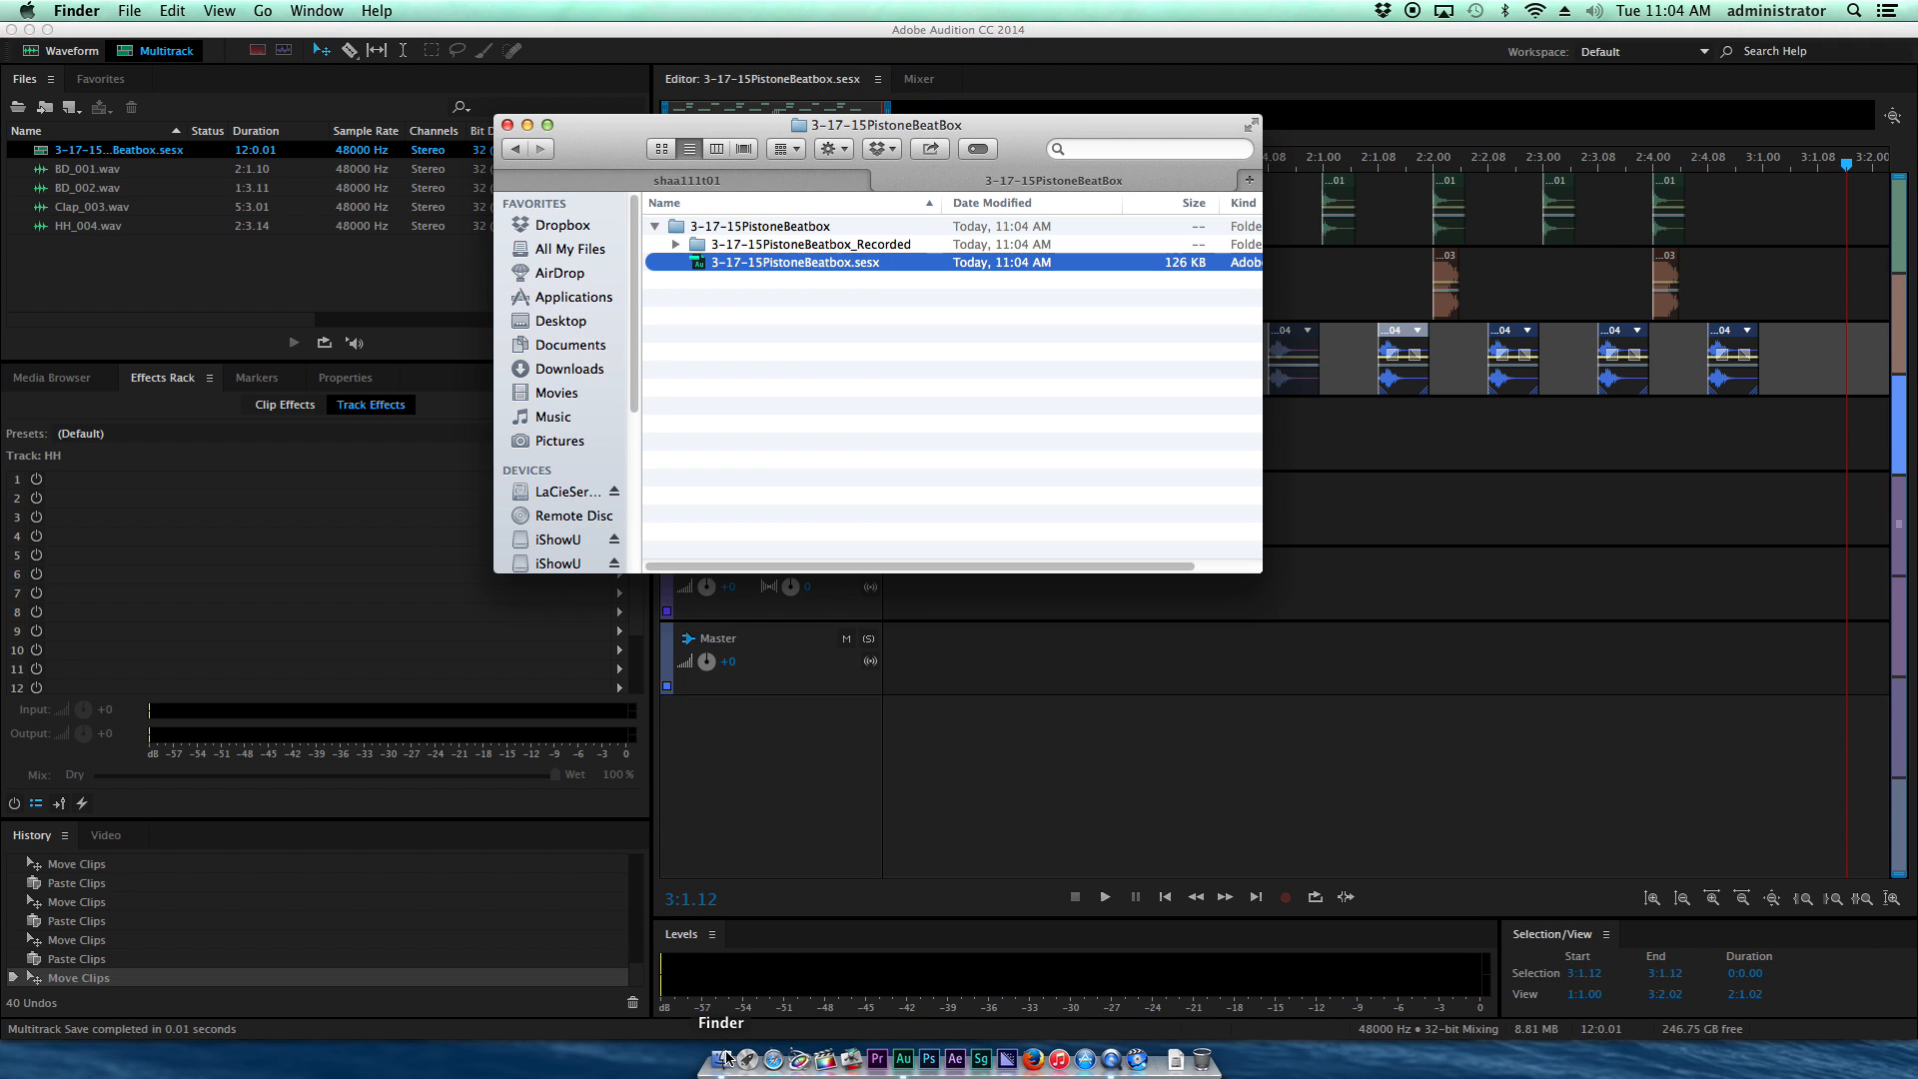
left_click(677, 246)
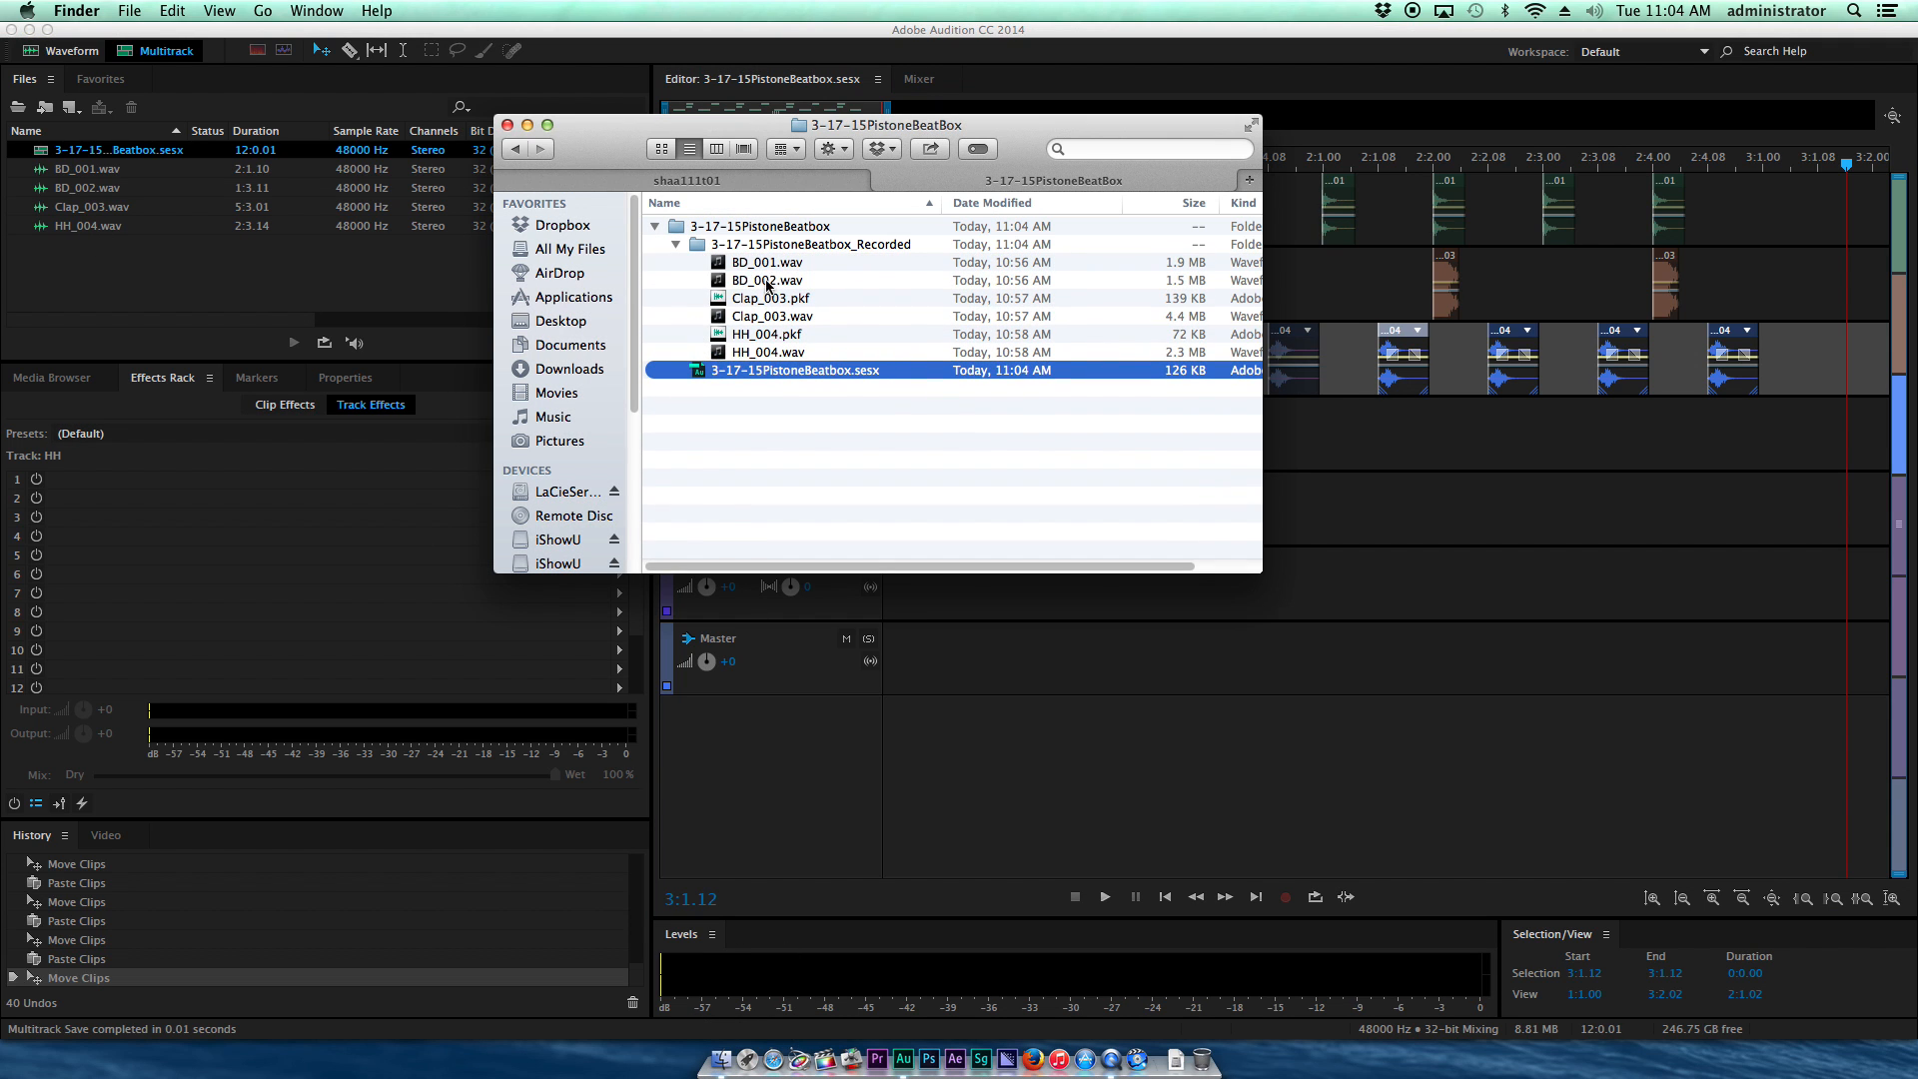
left_click(769, 263)
left_click(777, 280)
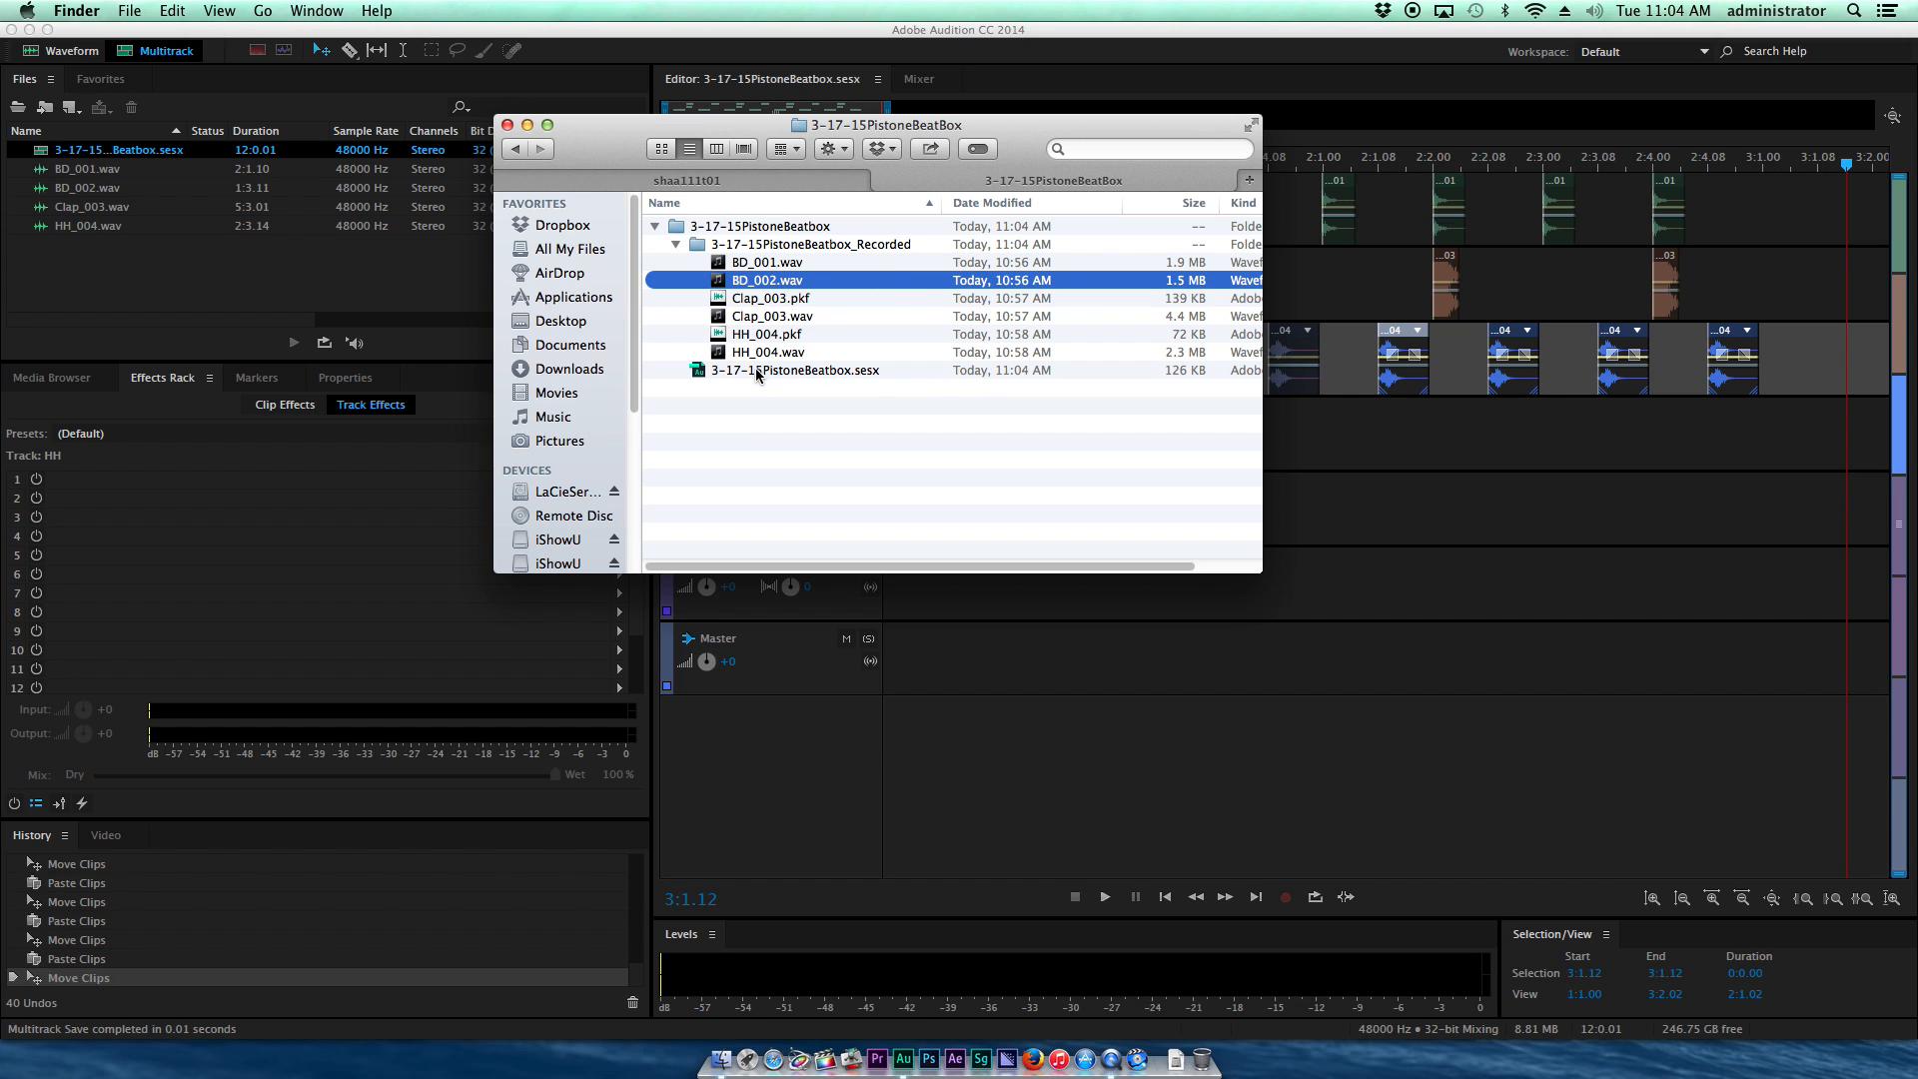
Step: Switch back to Adobe Audition and open the multitrack mixdown export settings for the entire session
left_click(1442, 454)
left_click(146, 10)
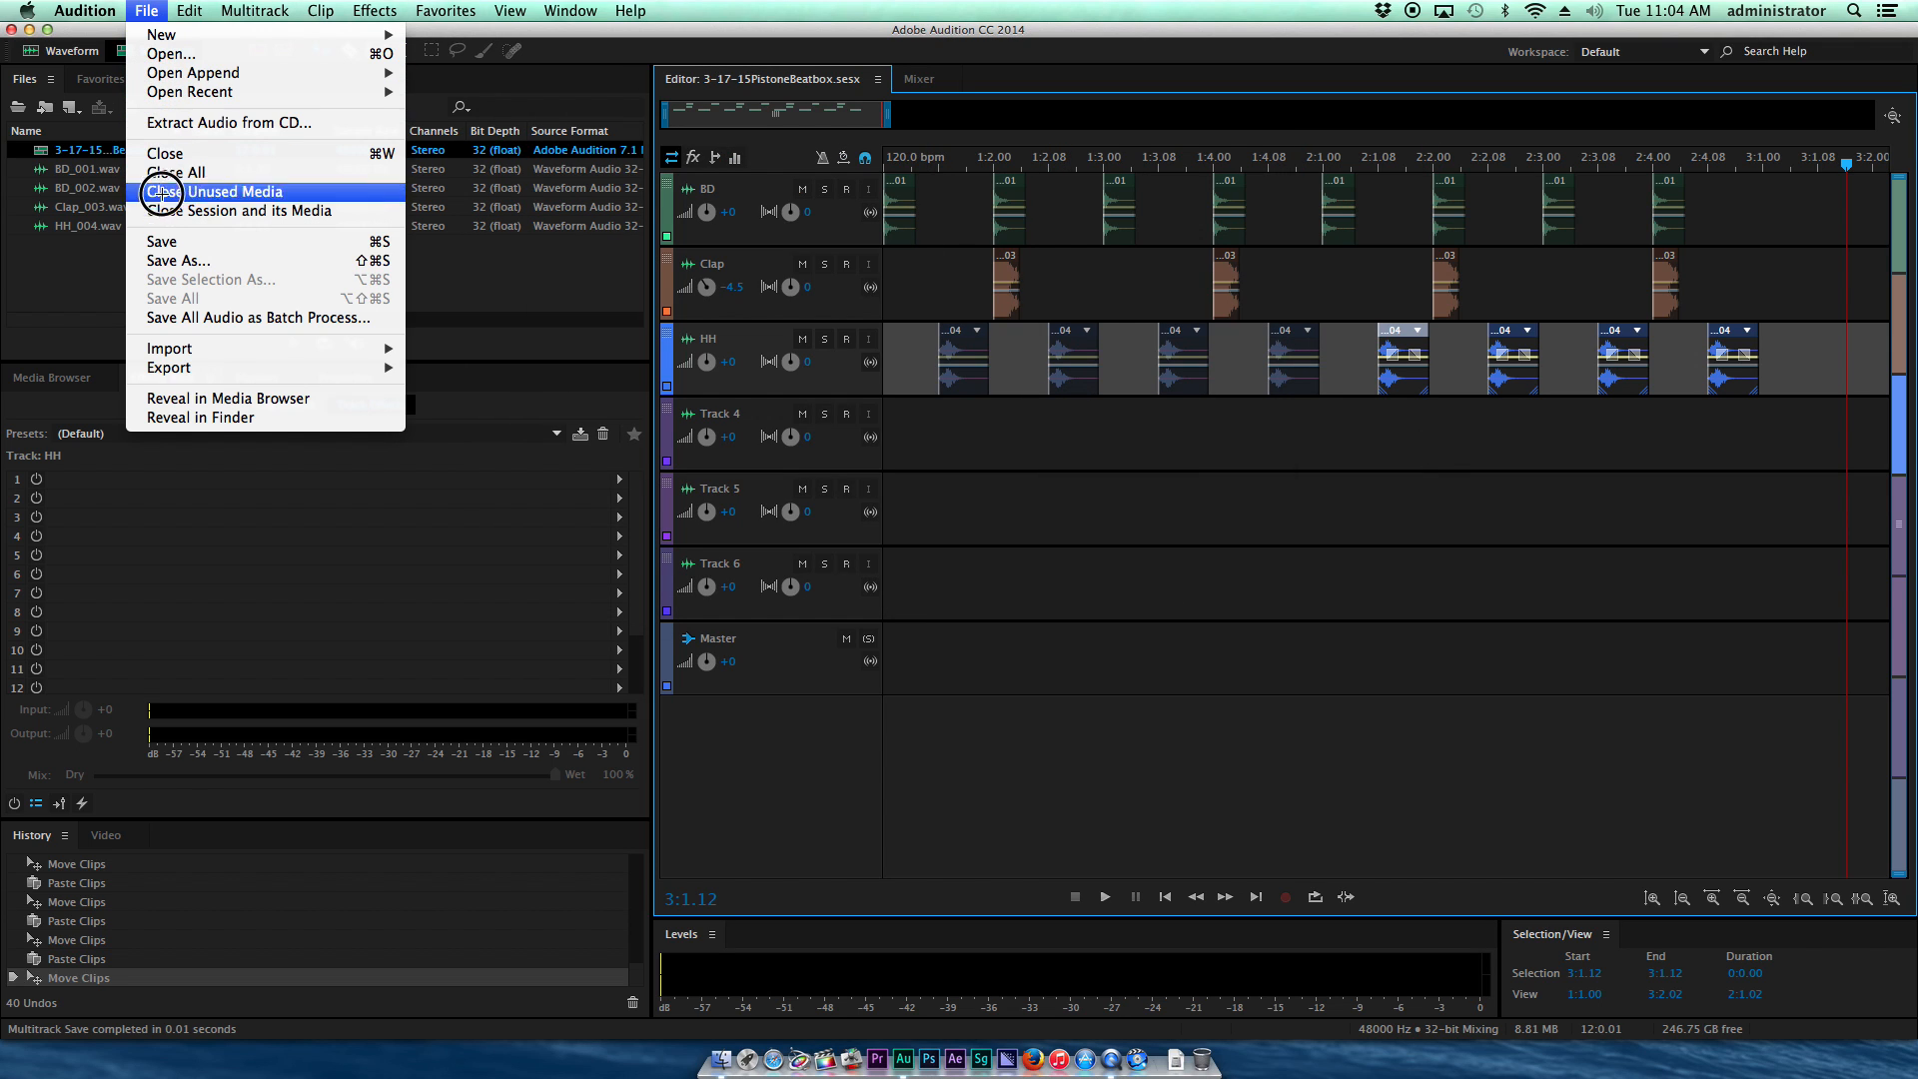
mouse_move(210, 367)
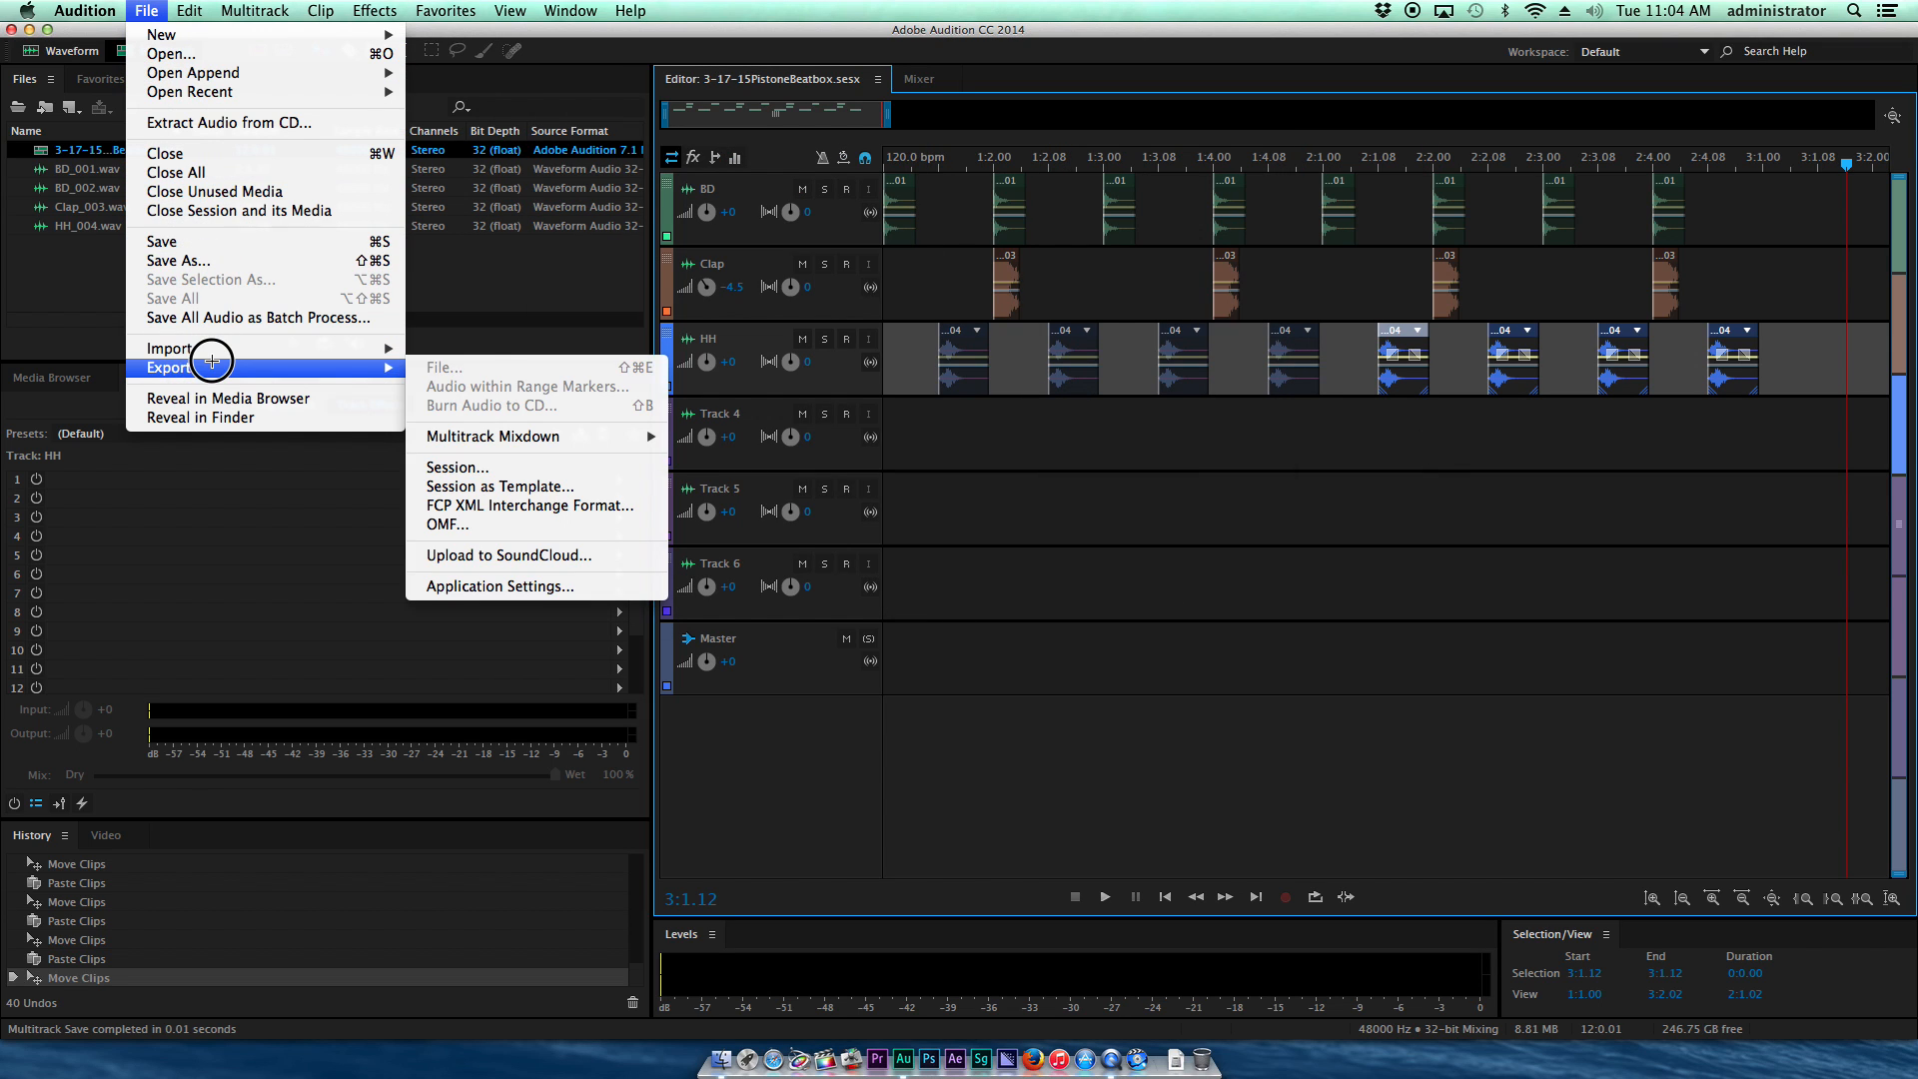
mouse_move(522, 437)
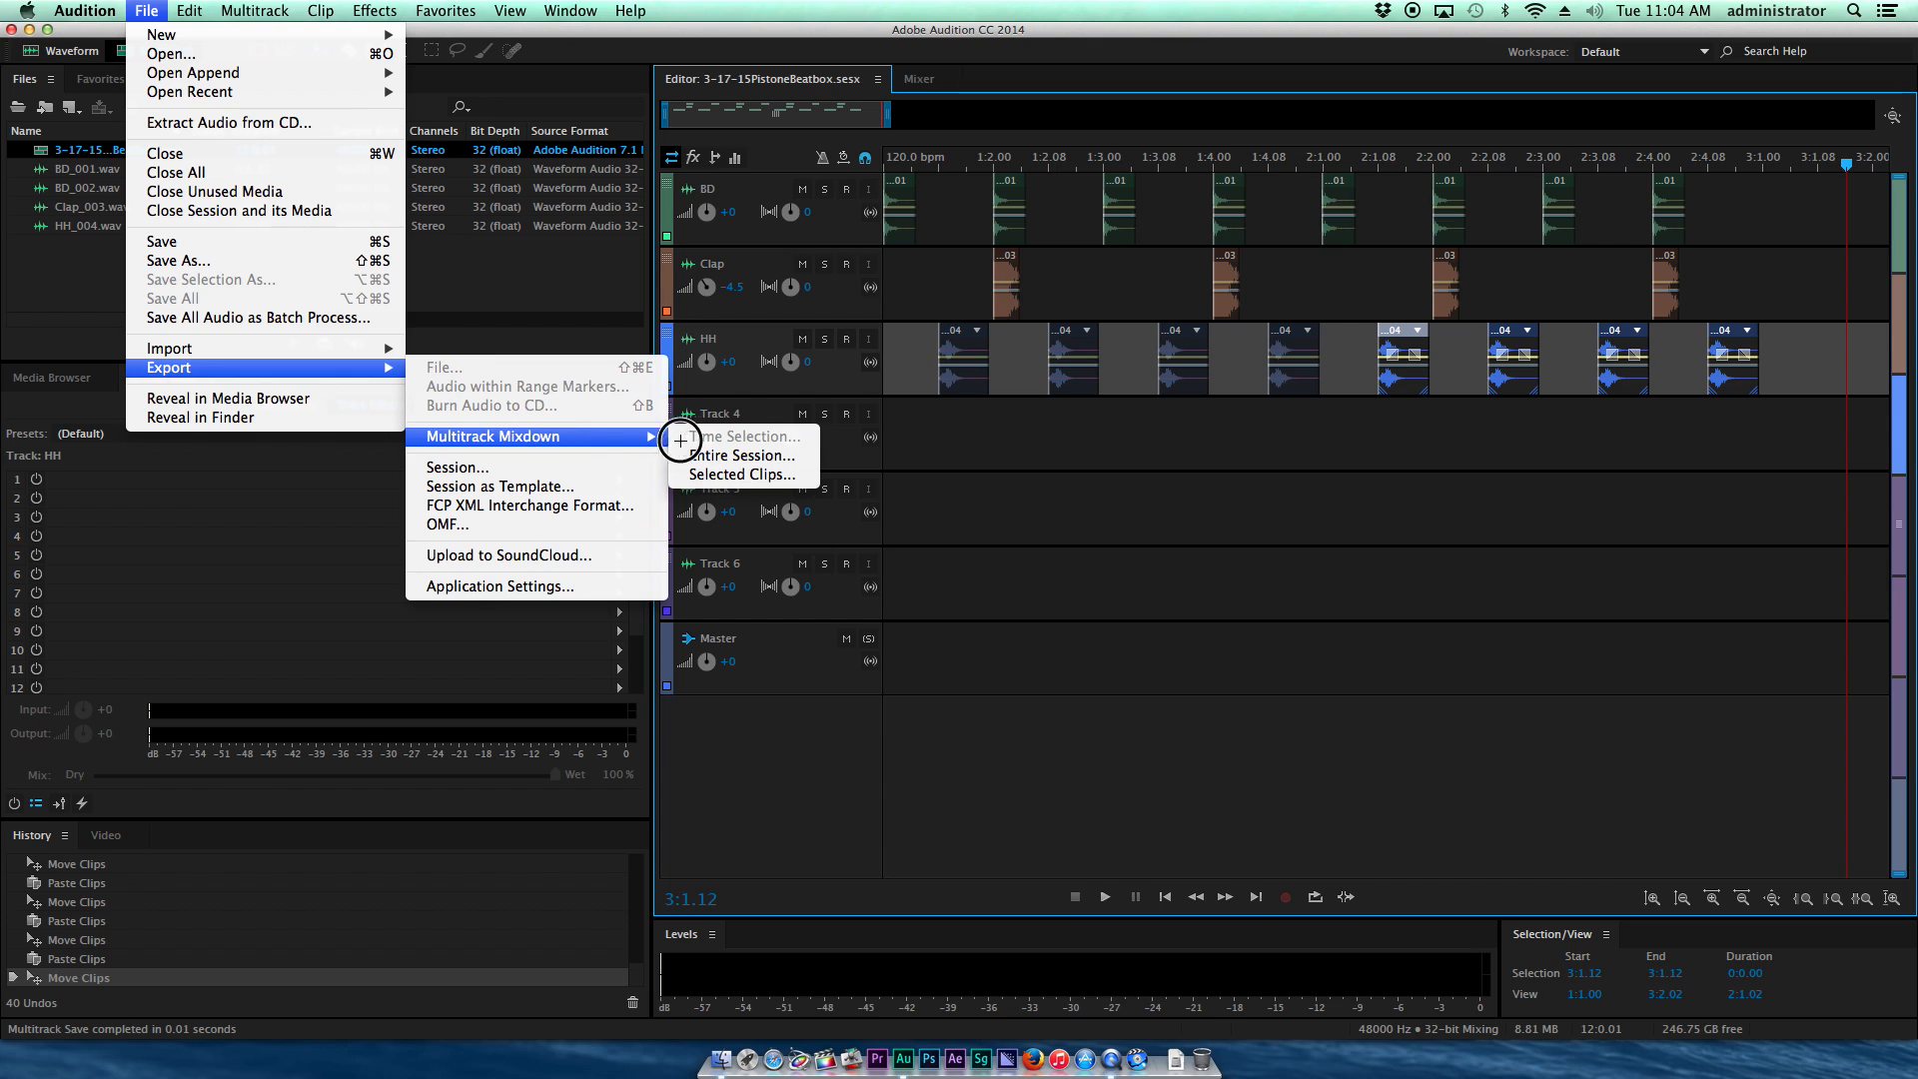
left_click(723, 456)
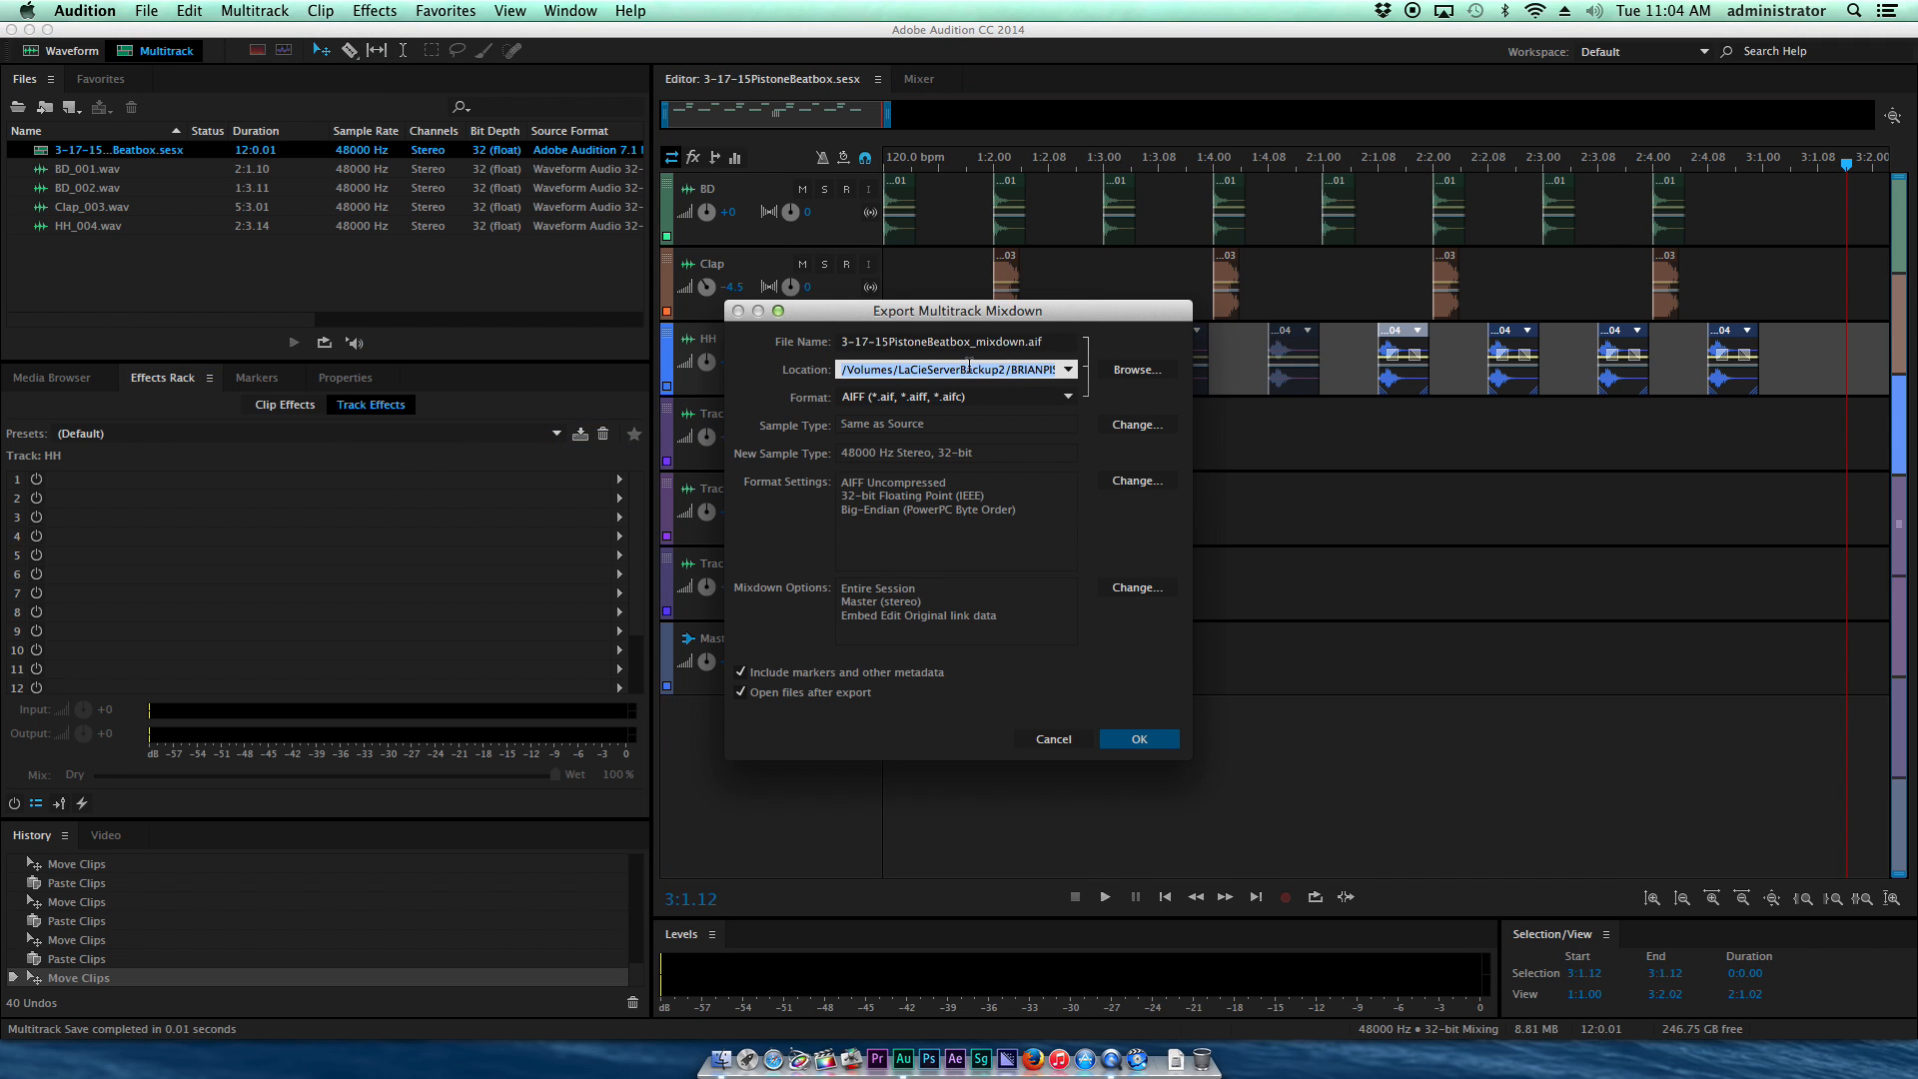
Step: Set the export location of 3-17-15PistoneBeatbox_mixdown.aif to the 3-17-15PistoneBeatBox folder
left_click(1136, 370)
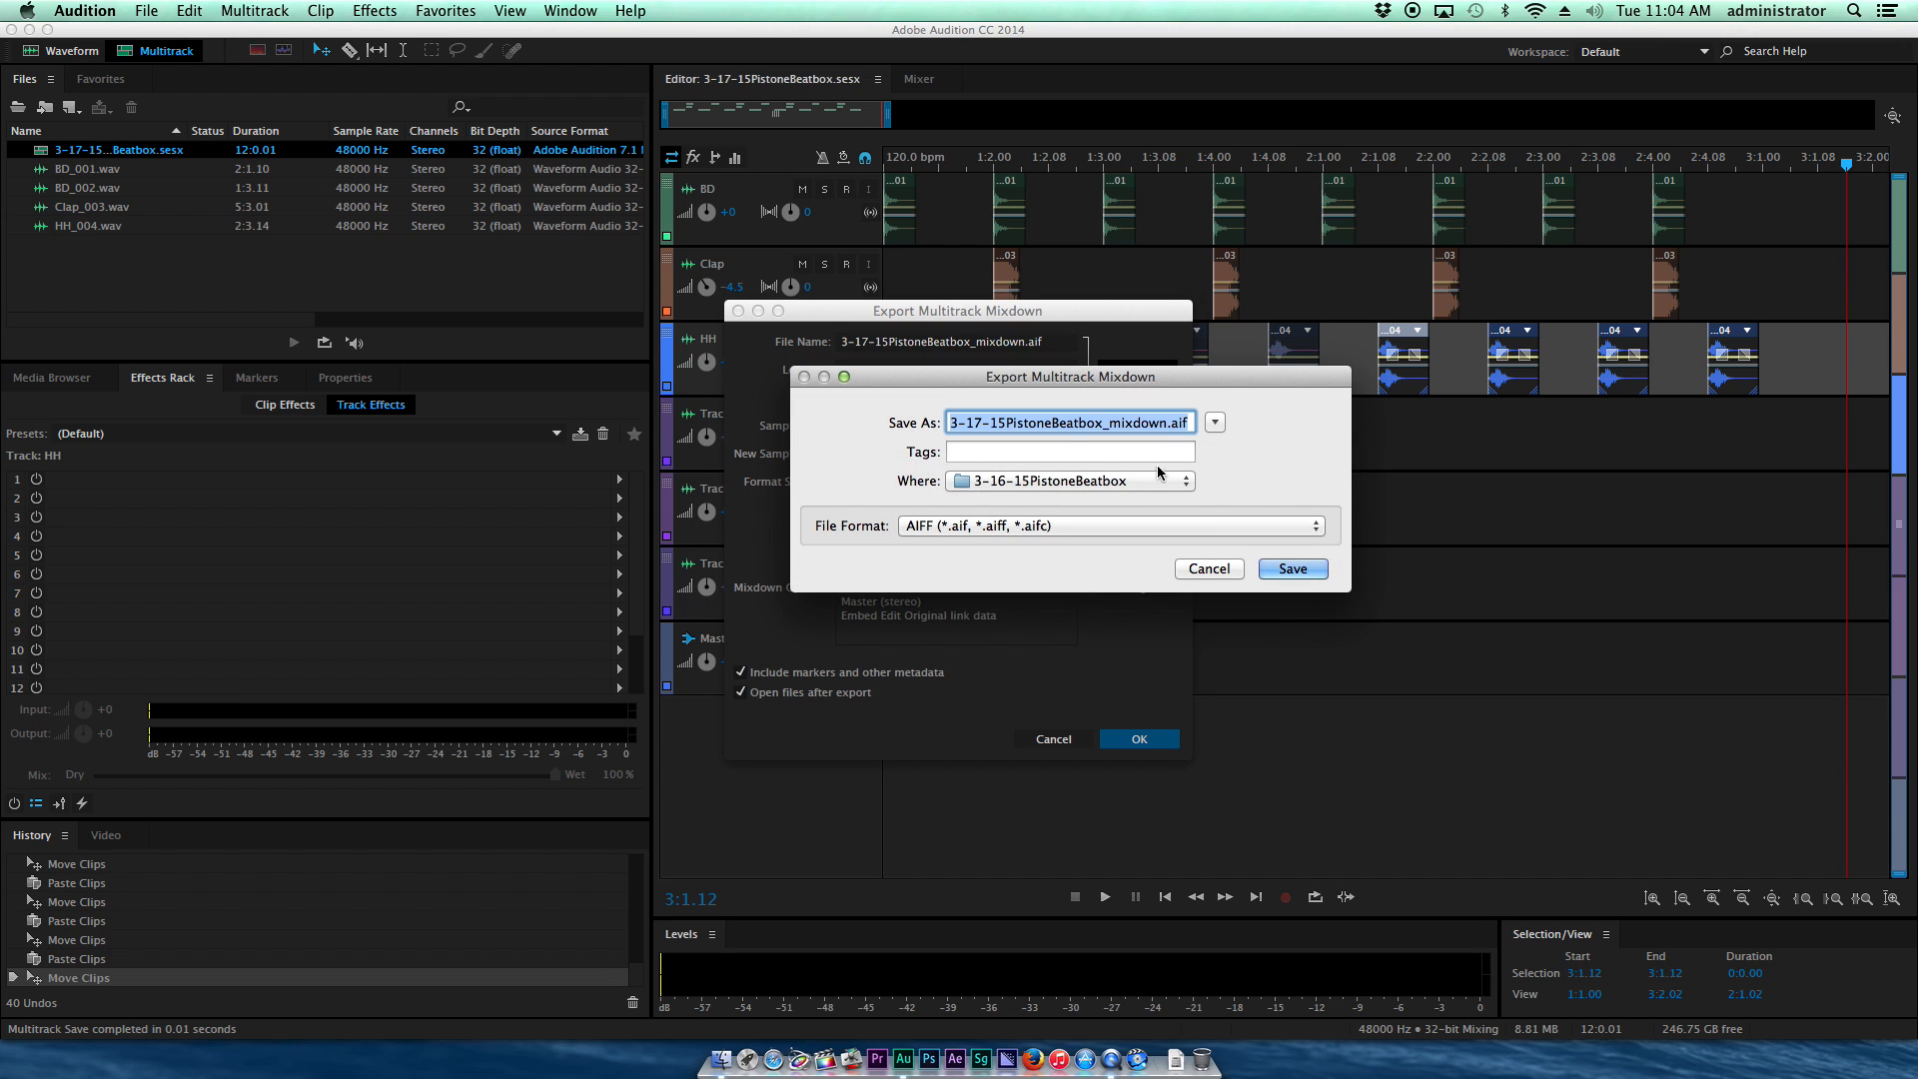
left_click(1214, 422)
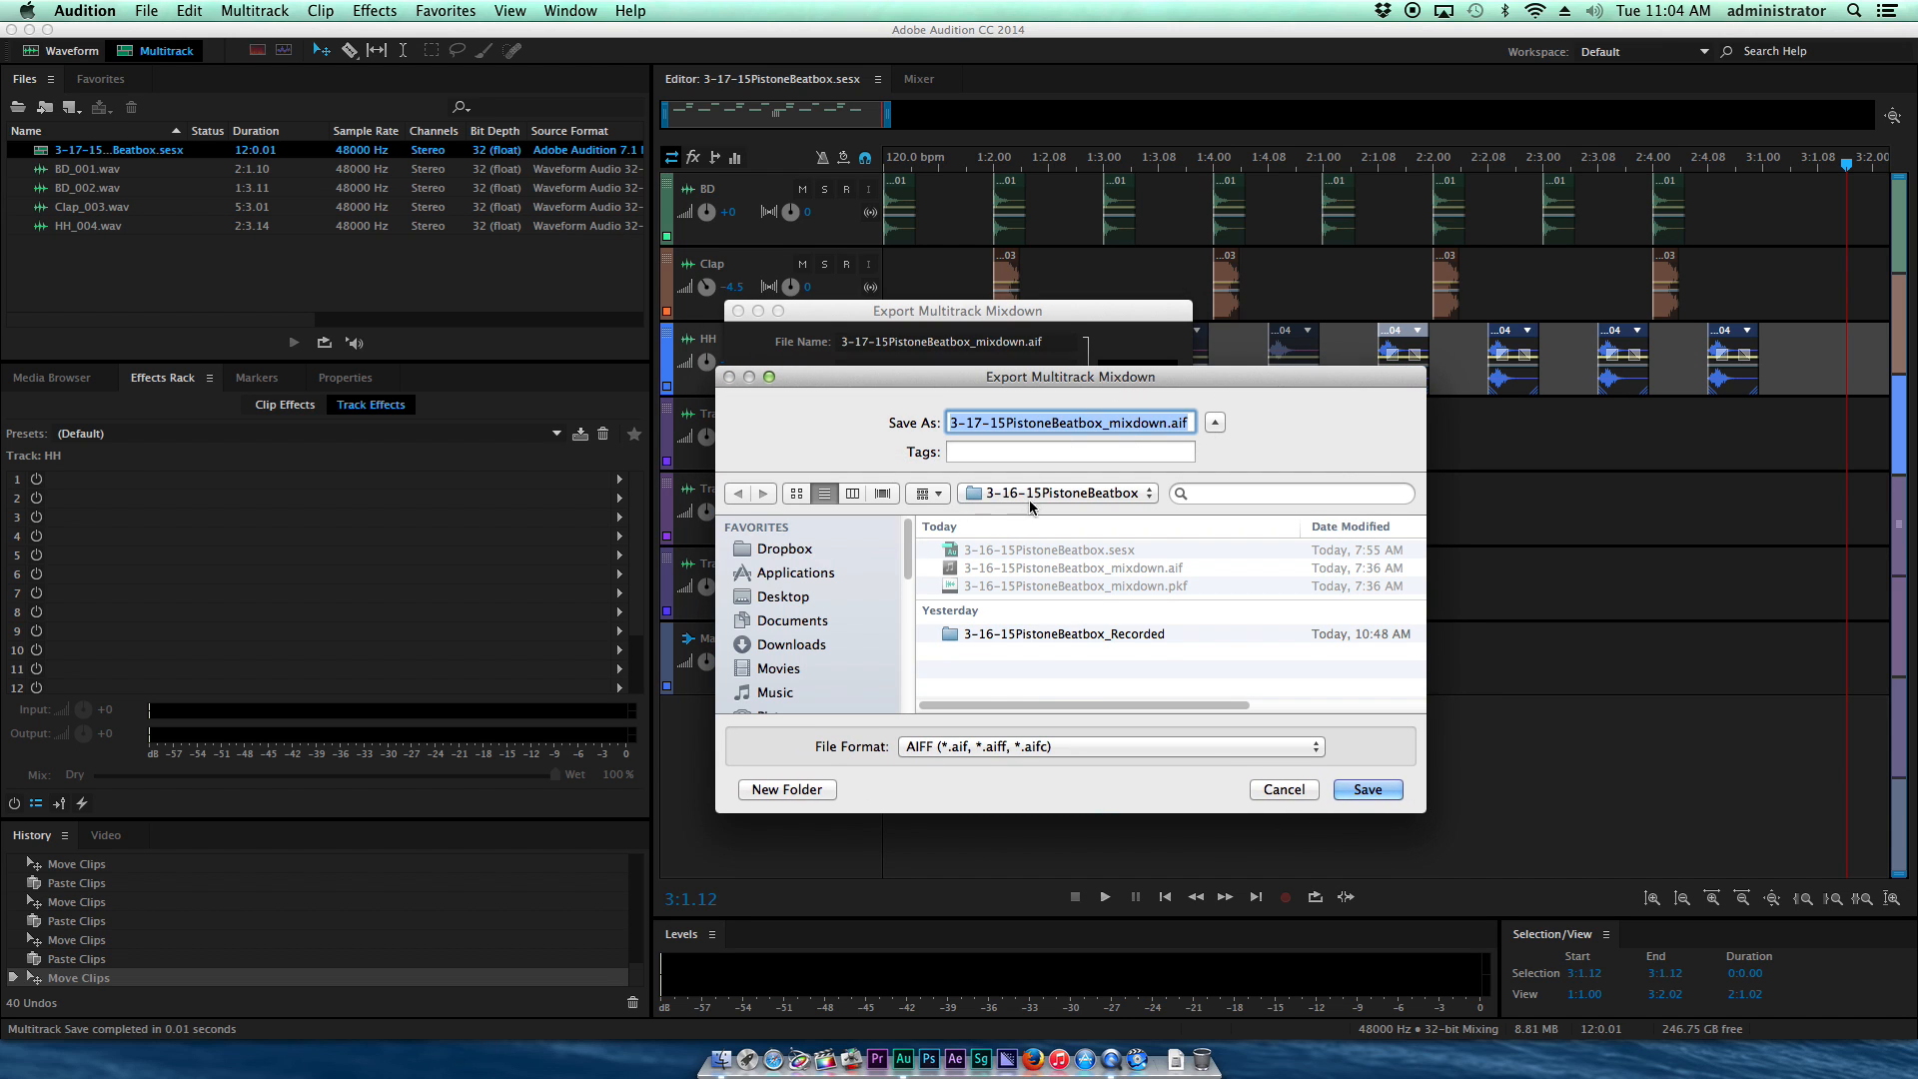
left_click(989, 497)
left_click(1034, 529)
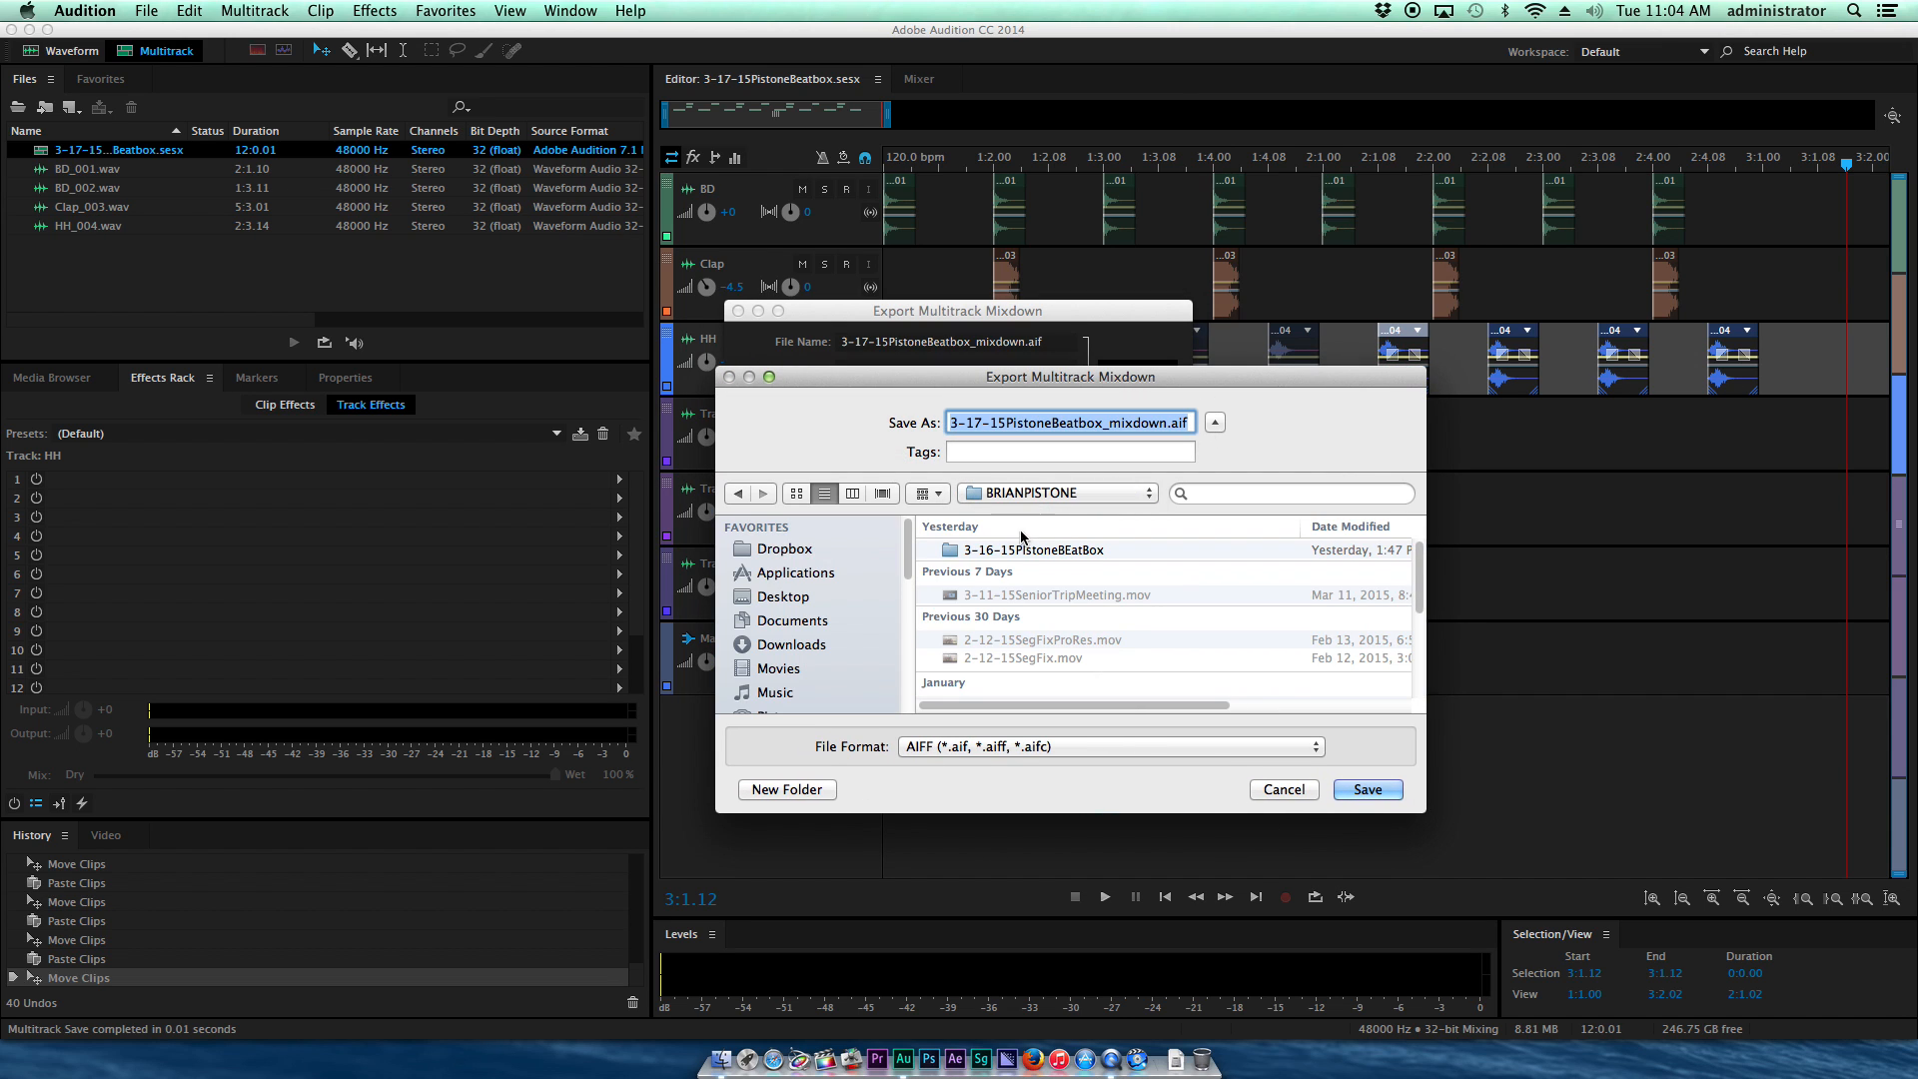
scroll(1069, 592, "down", 4)
scroll(1069, 592, "up", 4)
scroll(1069, 592, "down", 10)
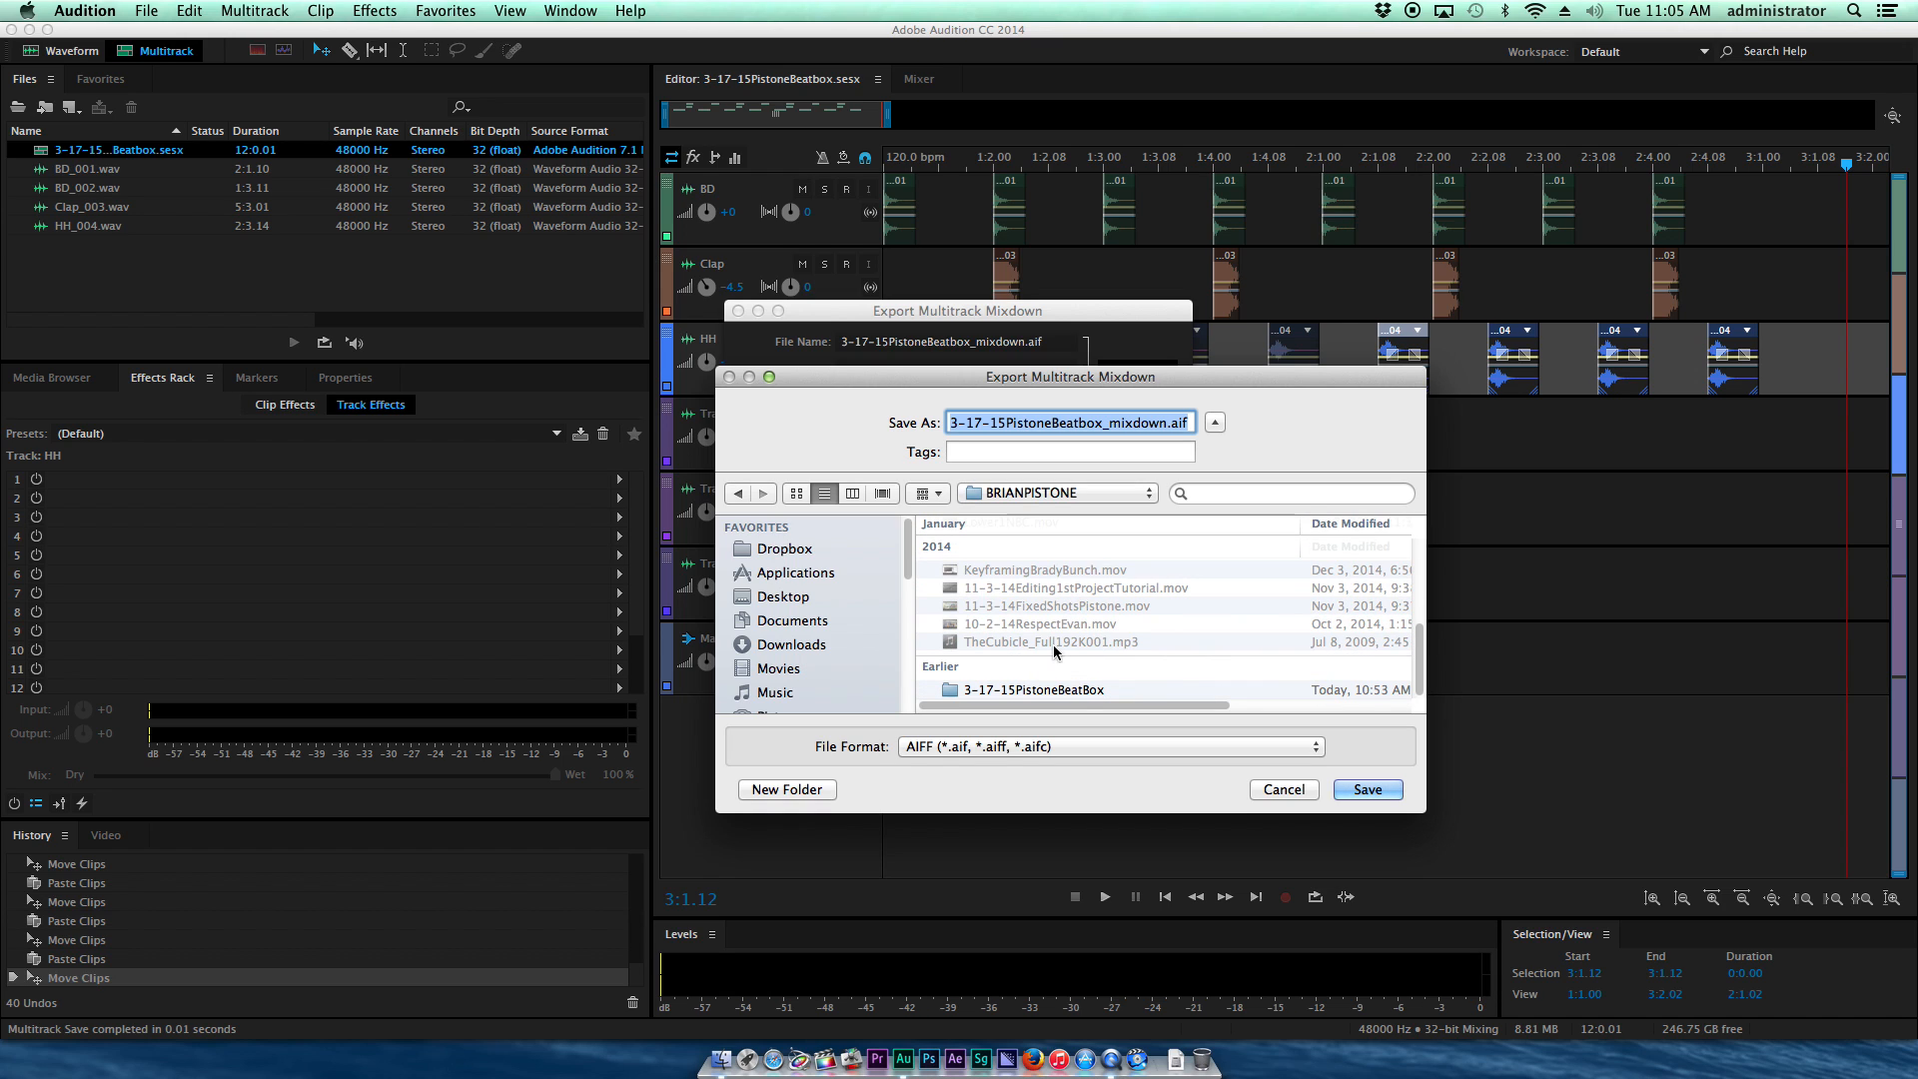
double_click(1059, 689)
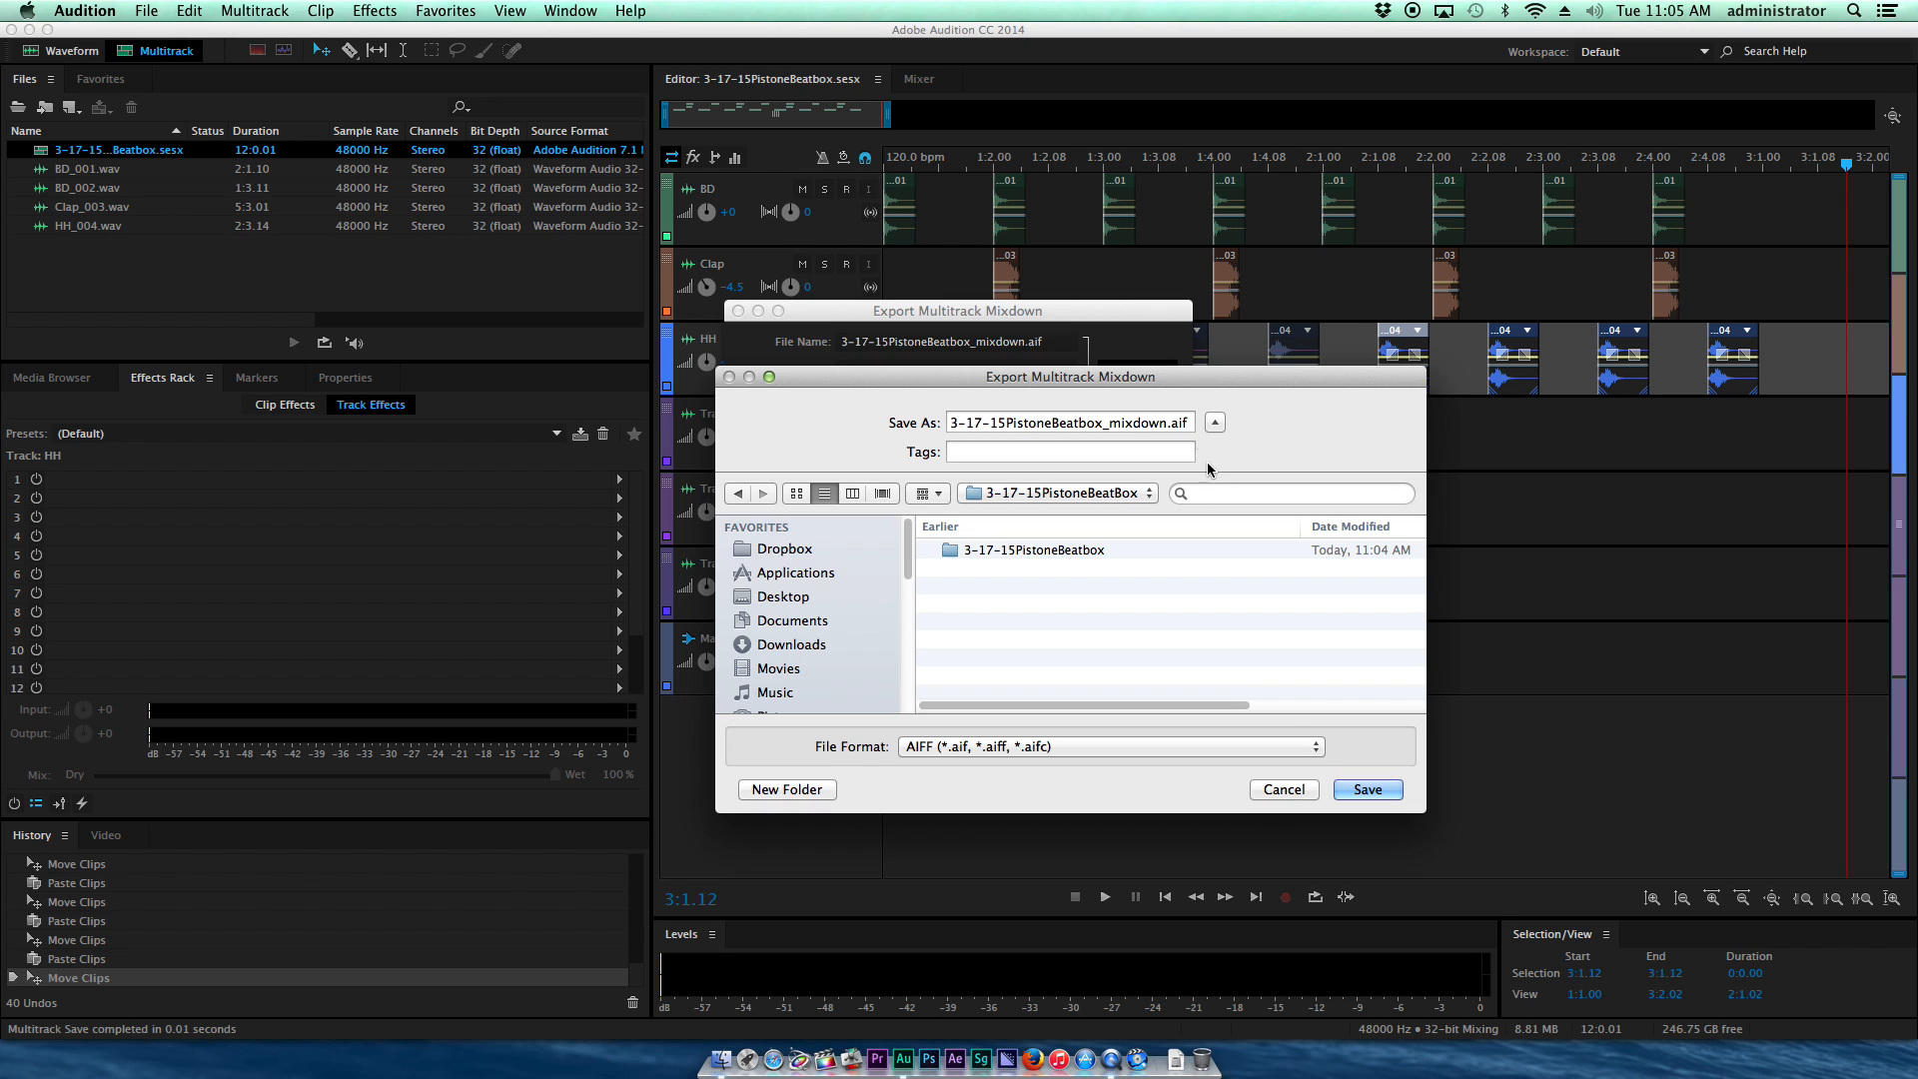
left_click(1385, 792)
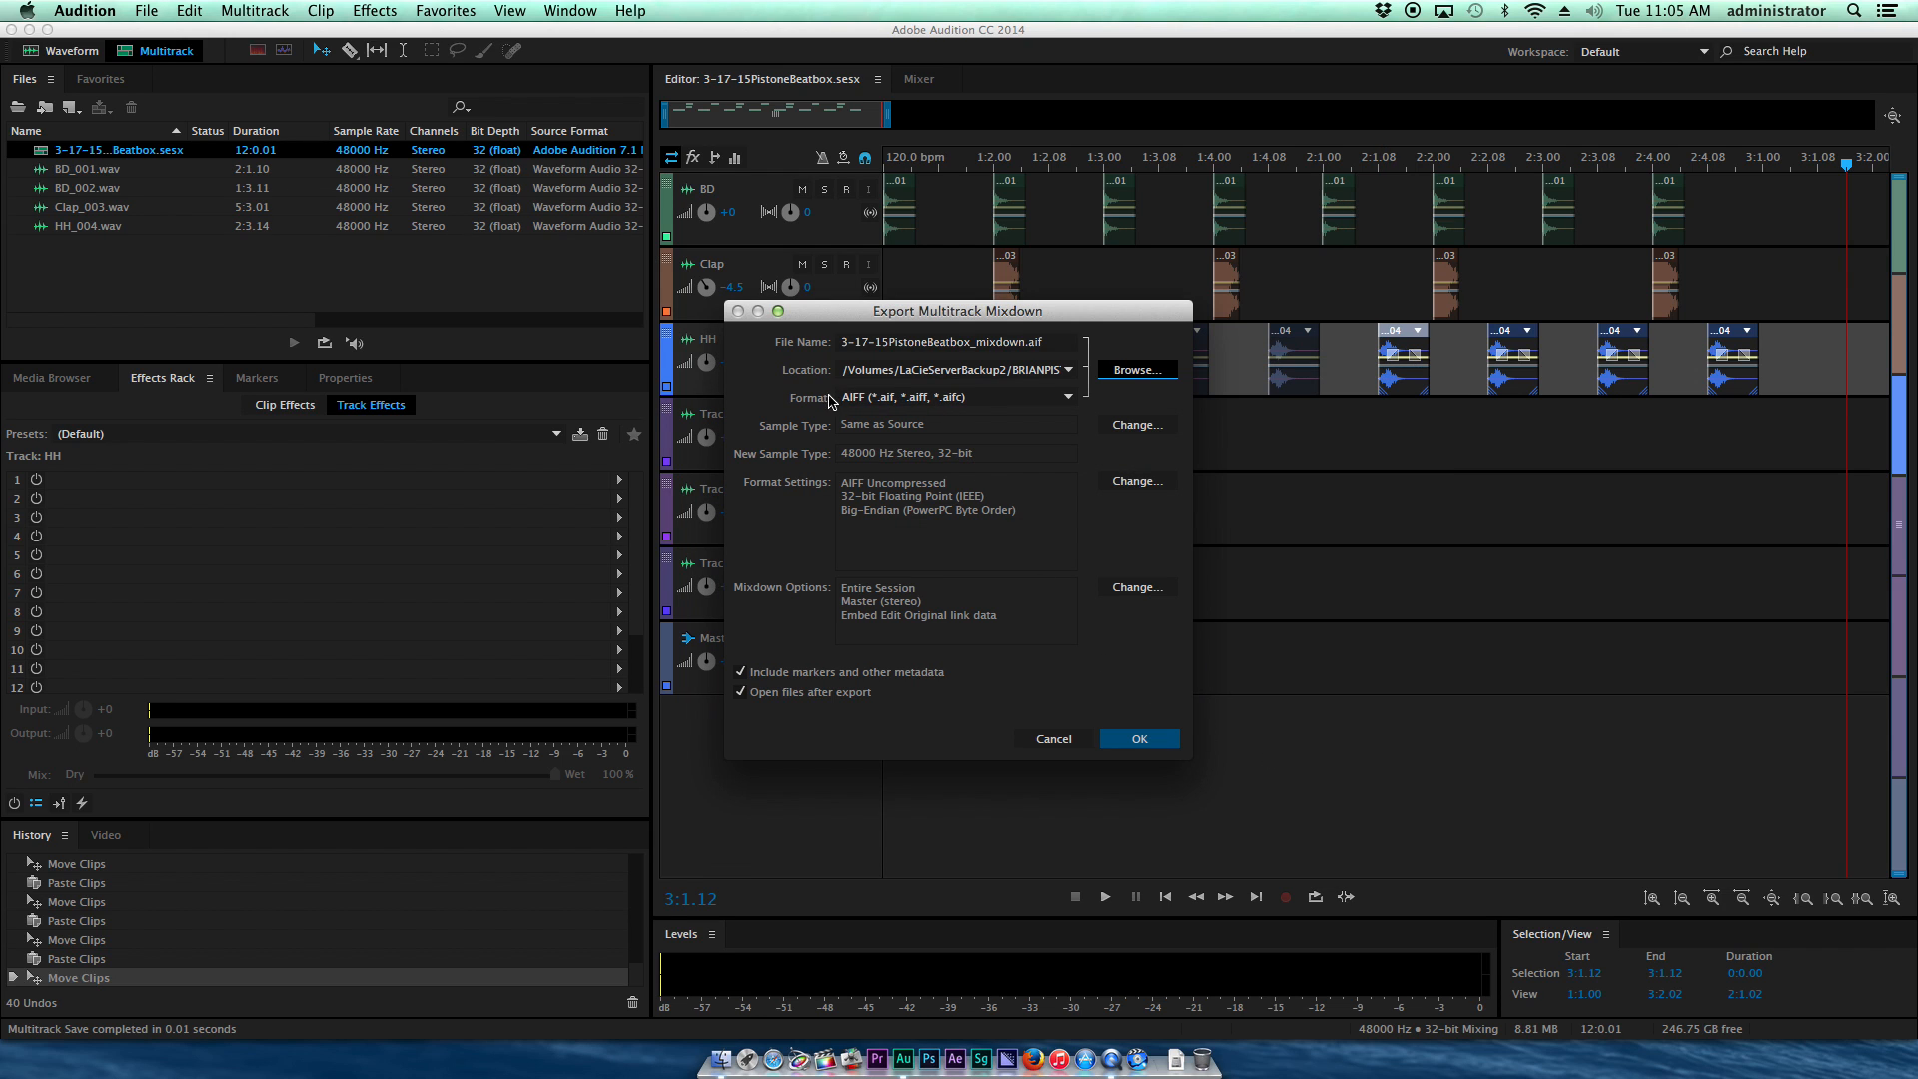
Step: Keep AIFF as the mixdown format and export the entire session
left_click(929, 400)
left_click(925, 404)
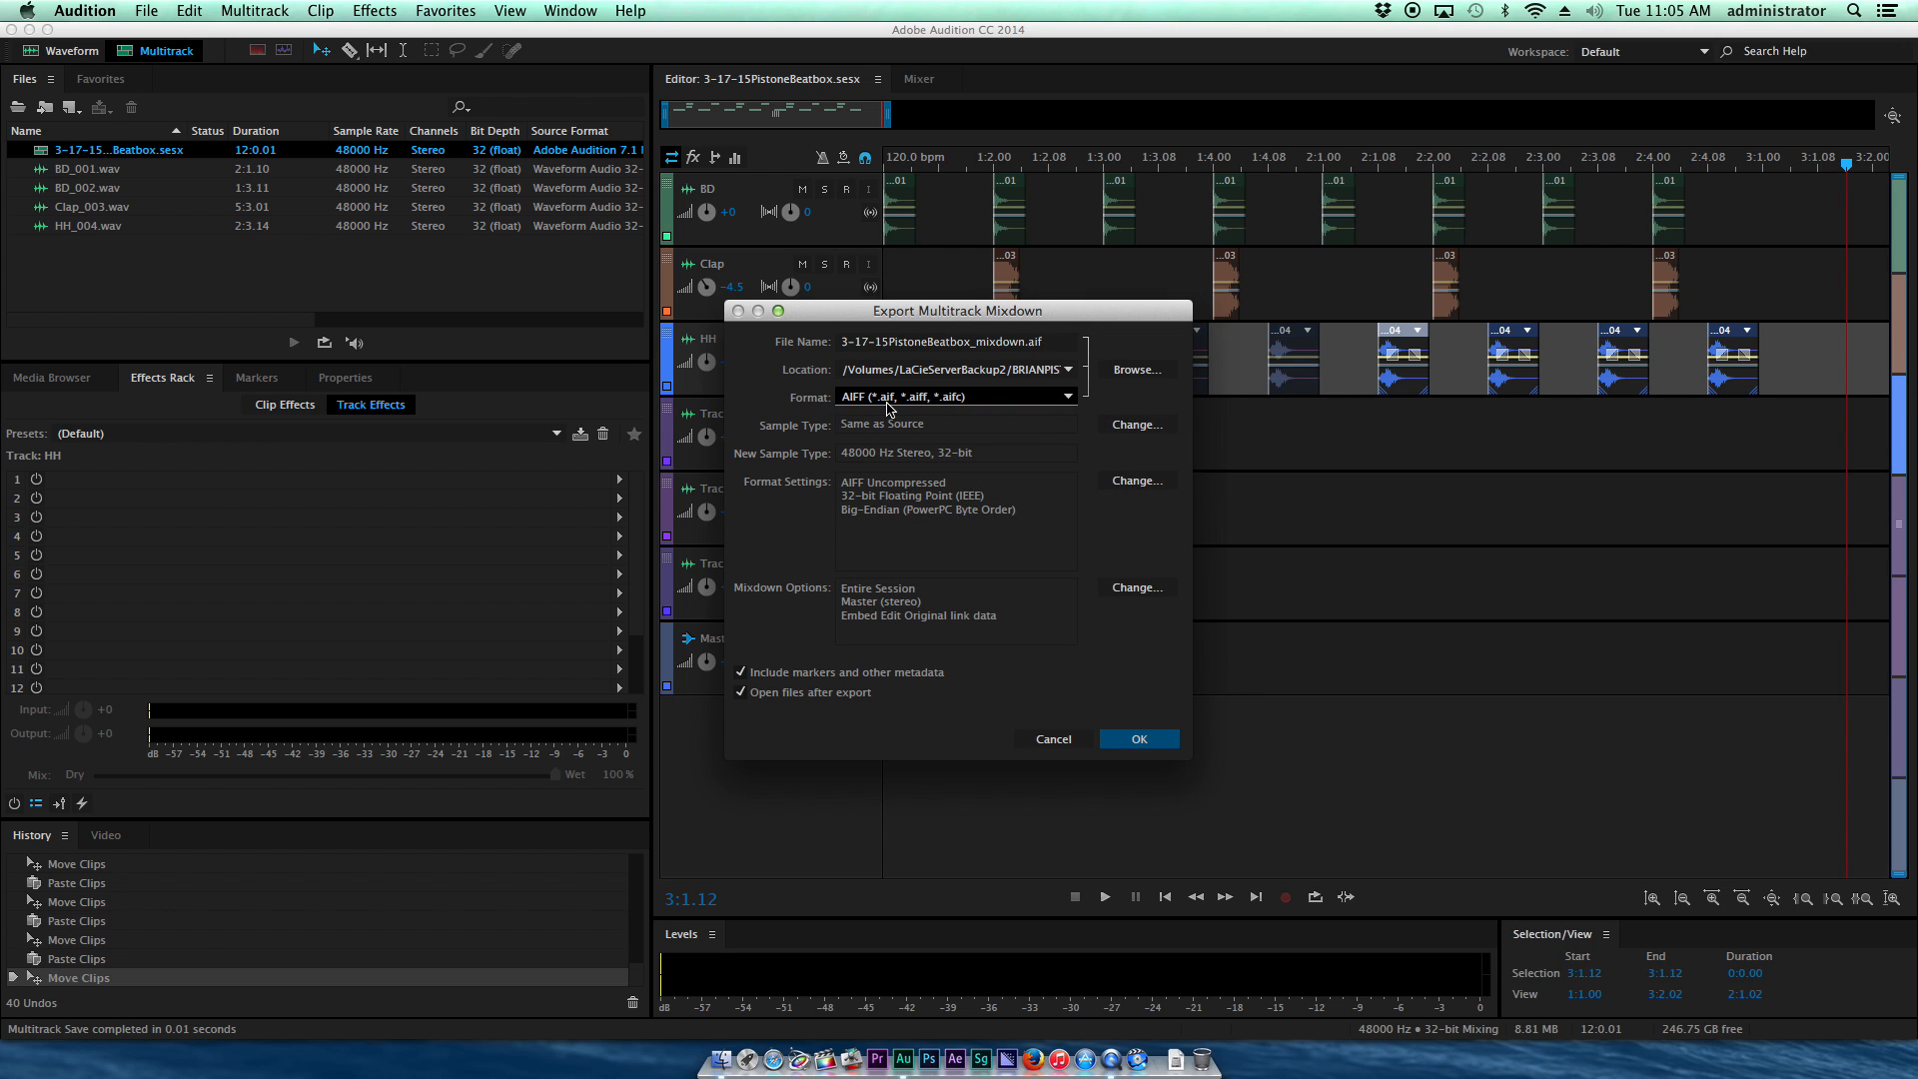
left_click(1148, 744)
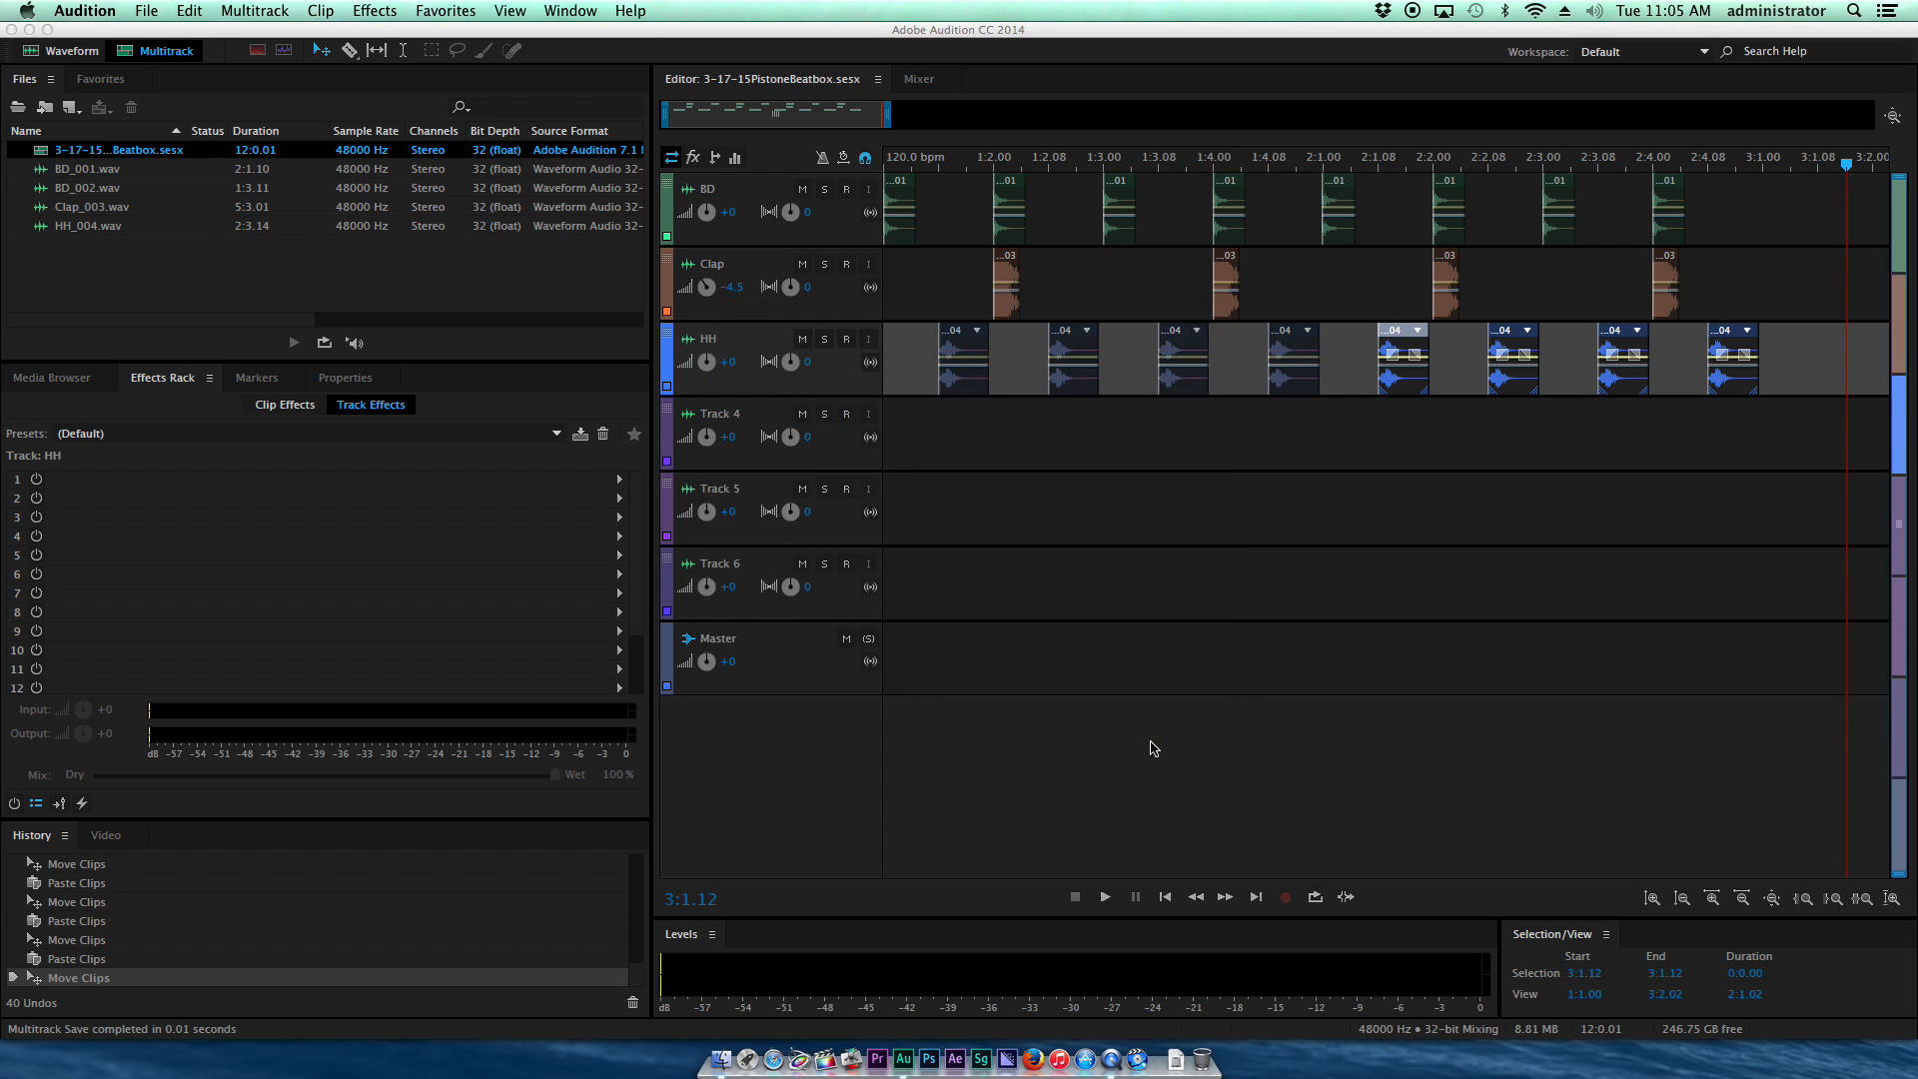
Step: Switch to Finder, collapse the recordings folder and preview the exported 3-17-15PistoneBeatbox_mixdown.aif with Quick Look
left_click(721, 1059)
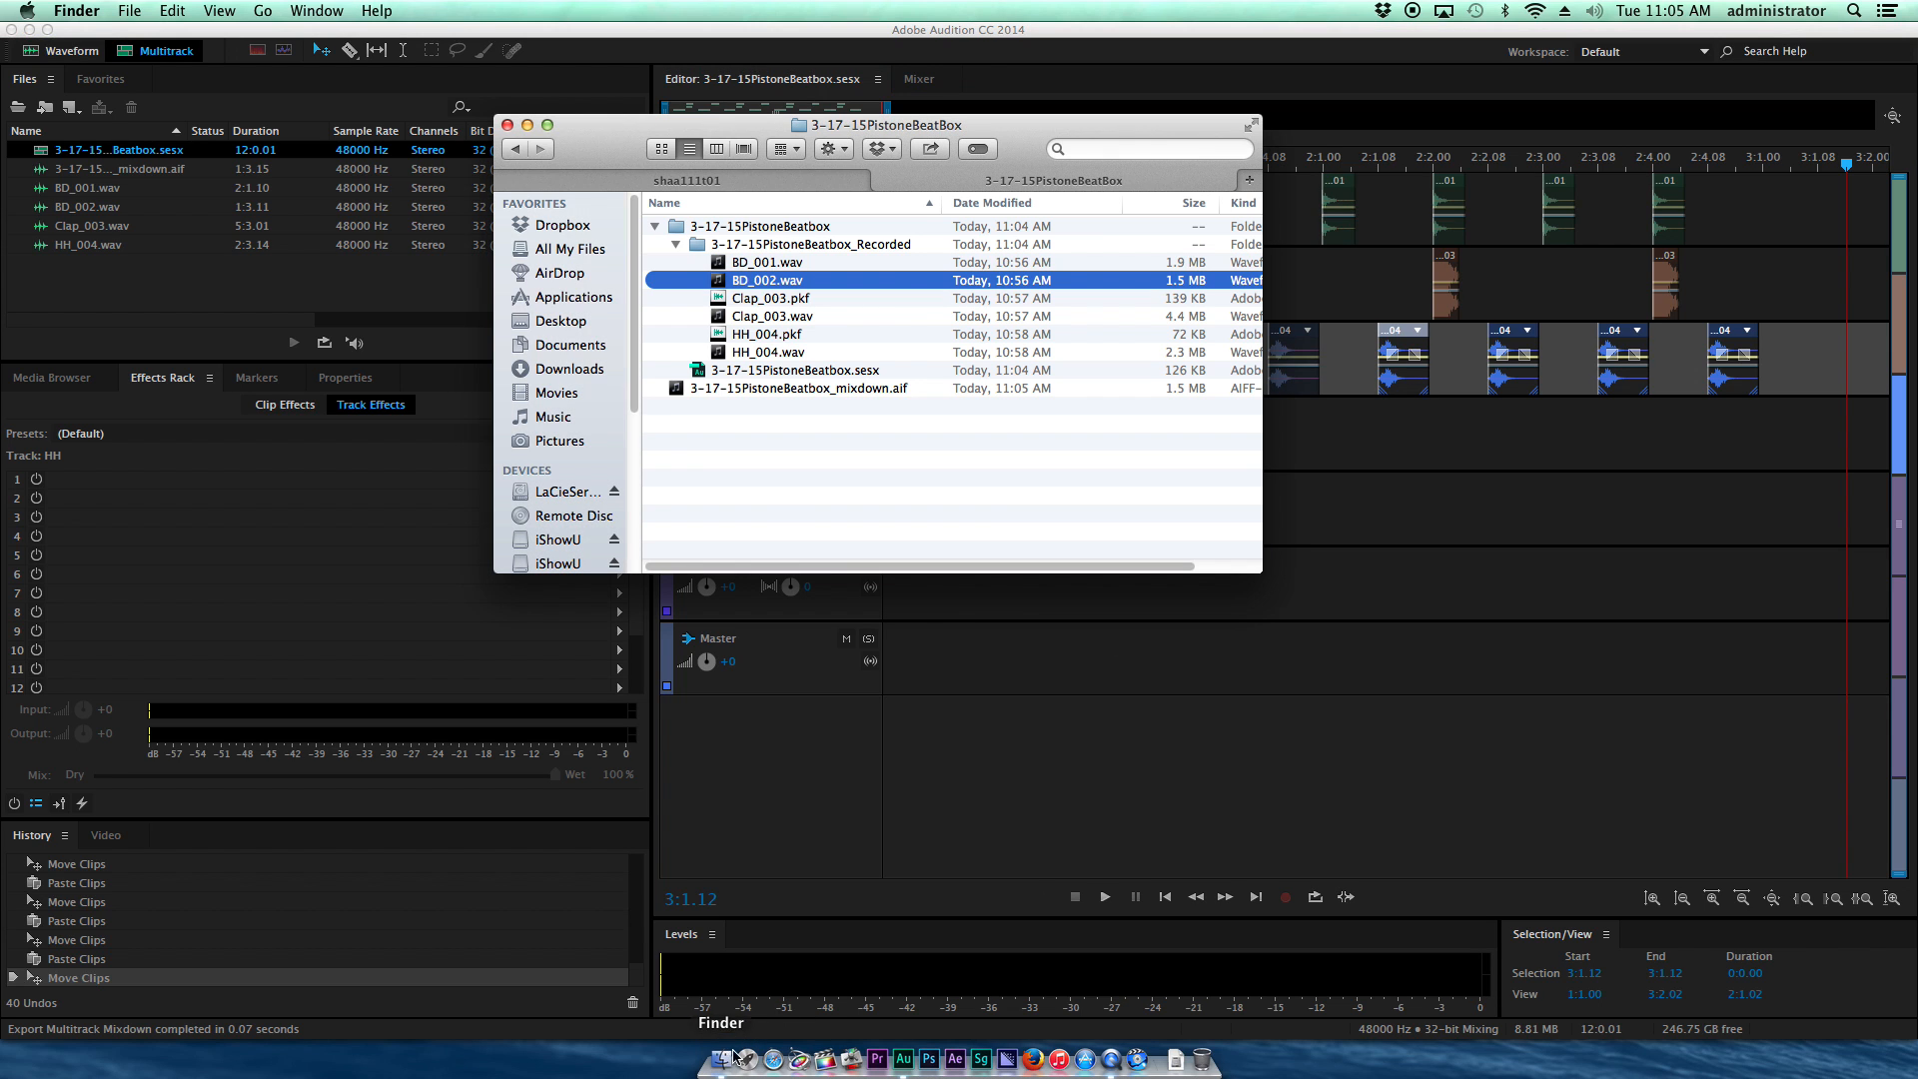
left_click(675, 245)
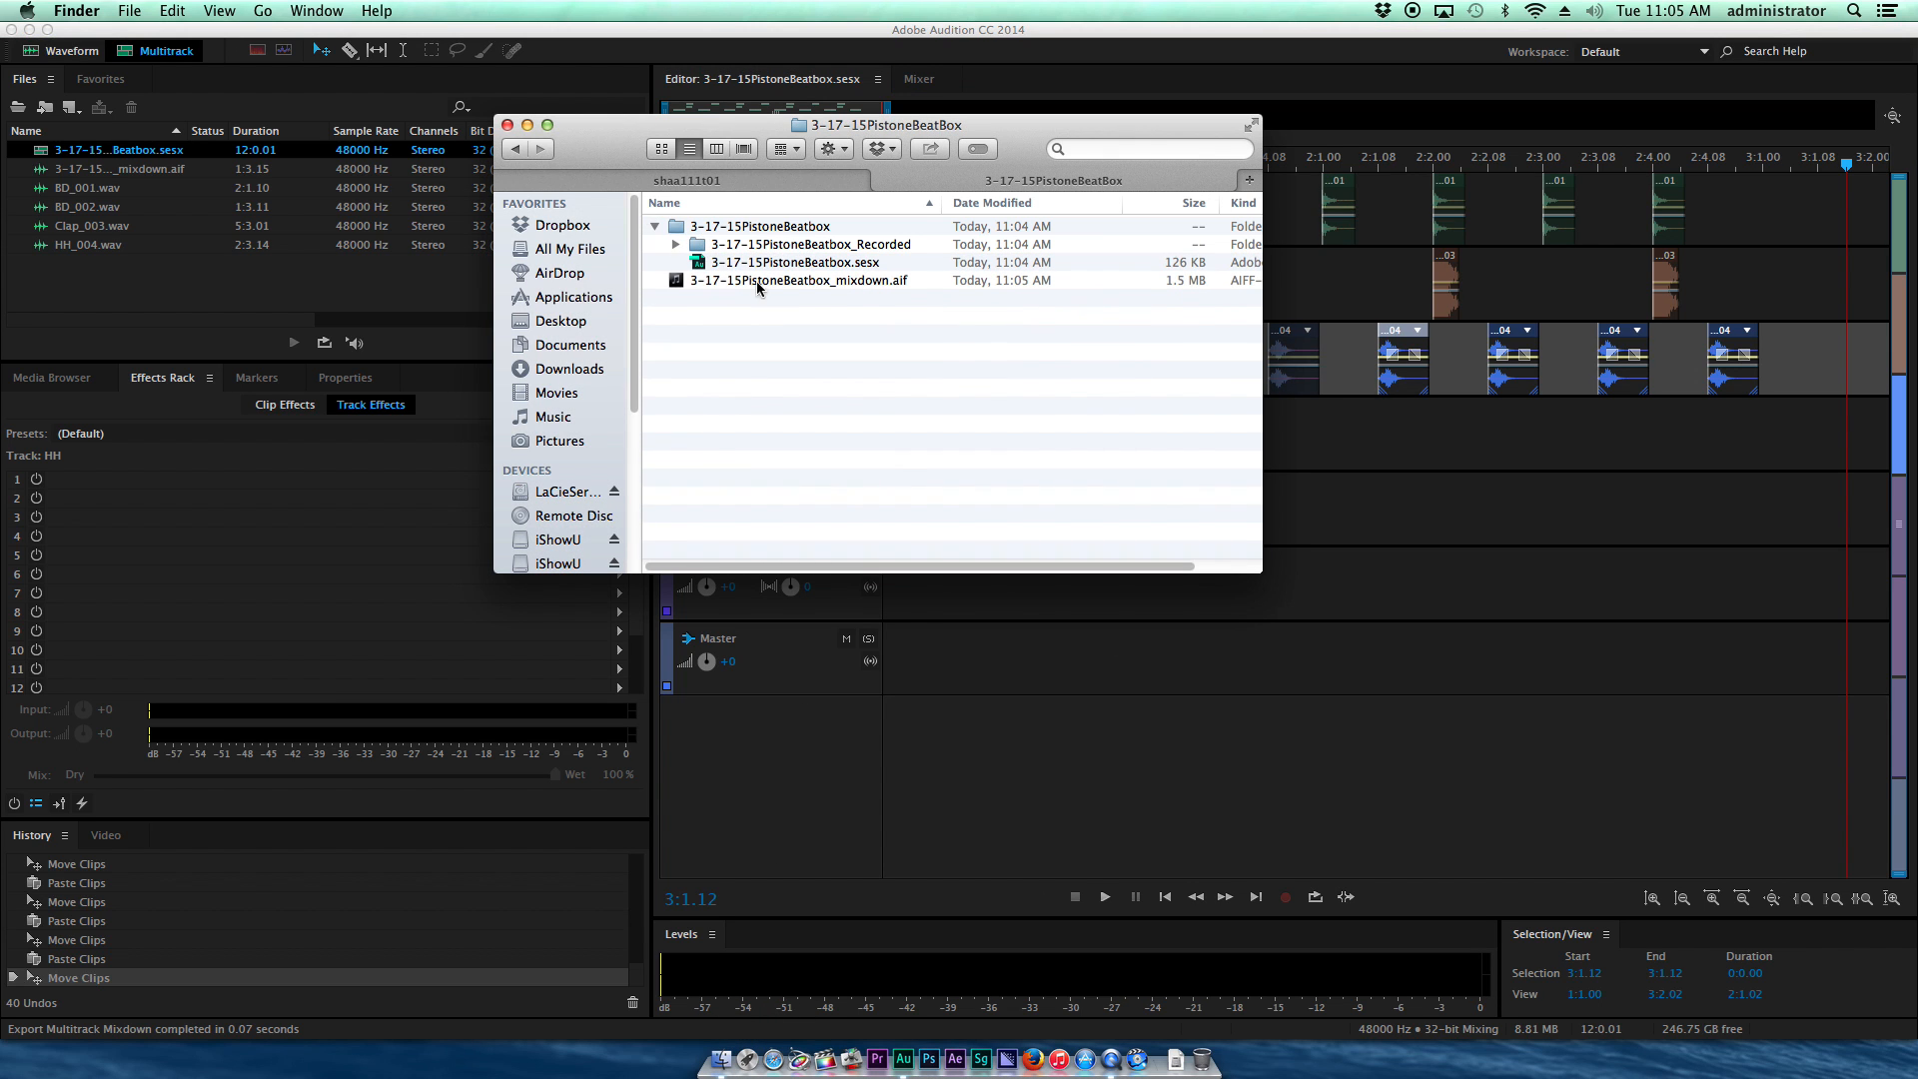
left_click(767, 282)
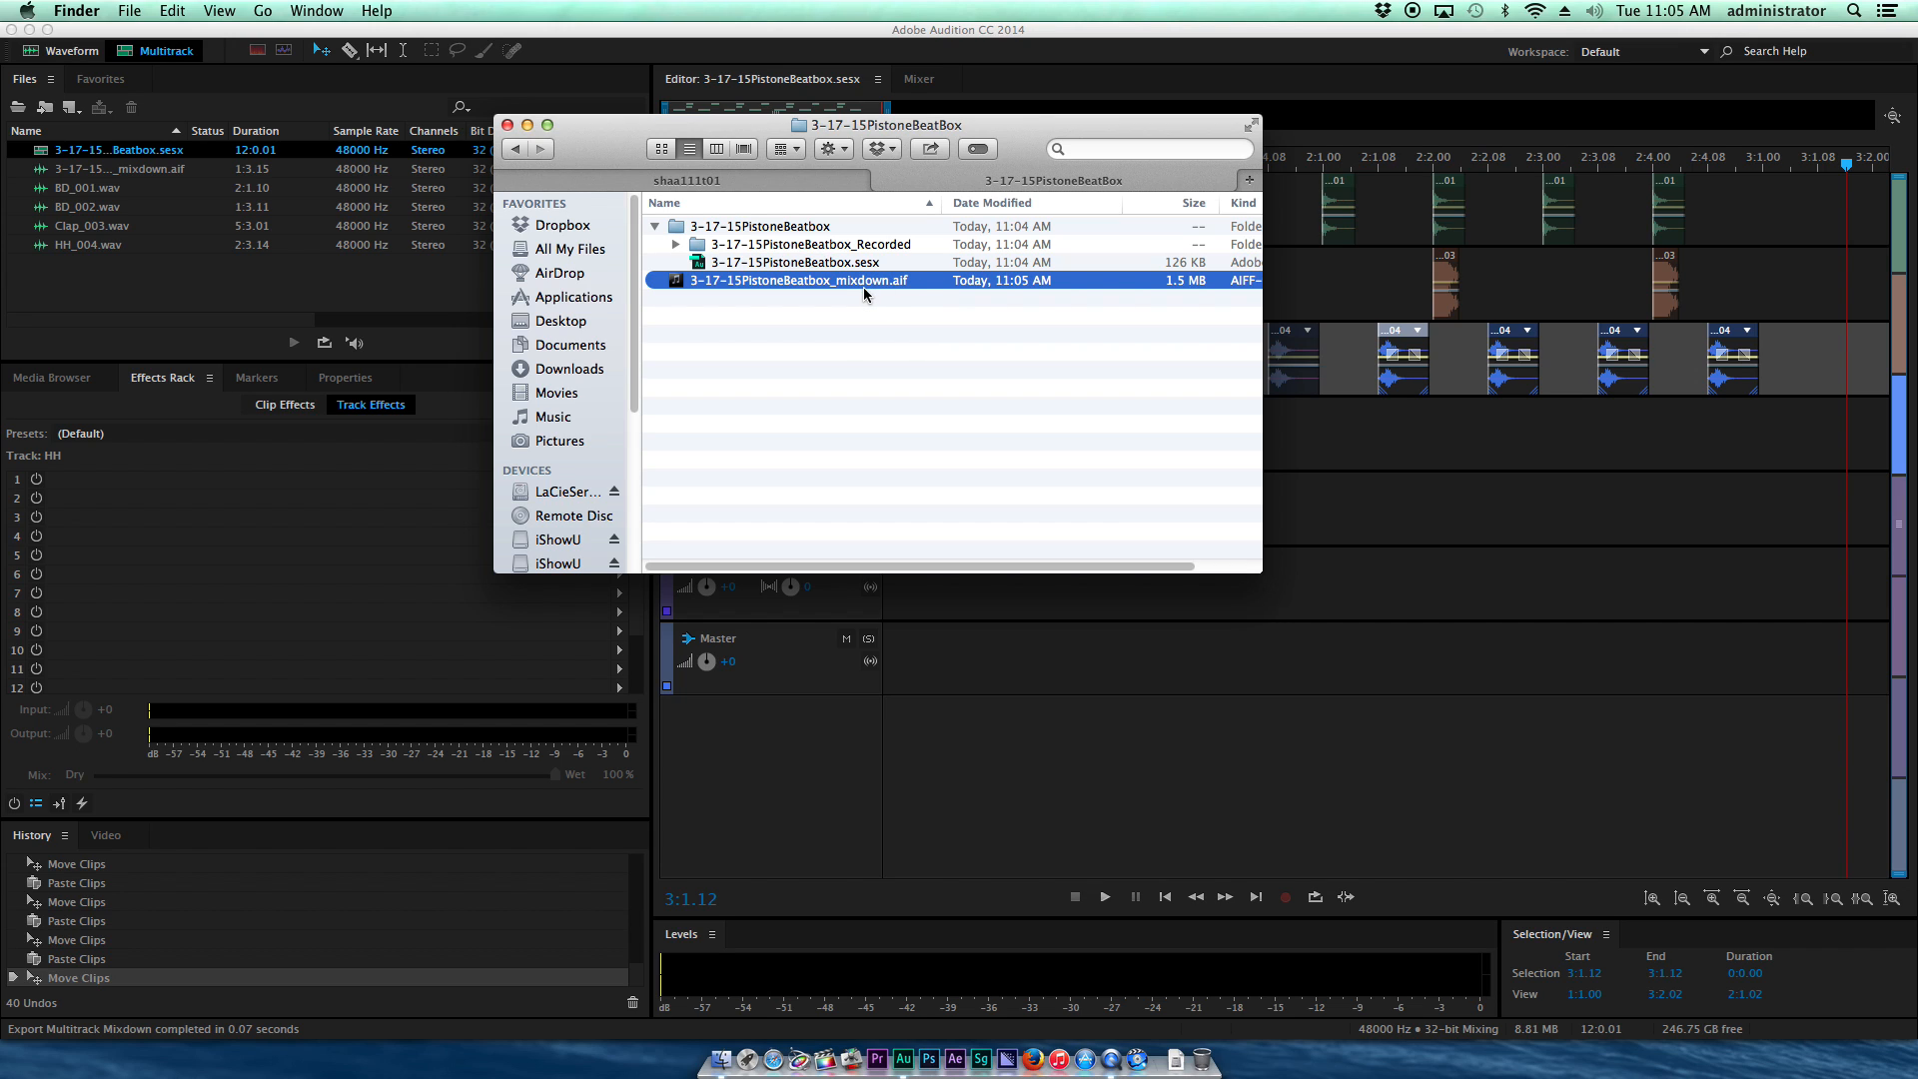
key("space")
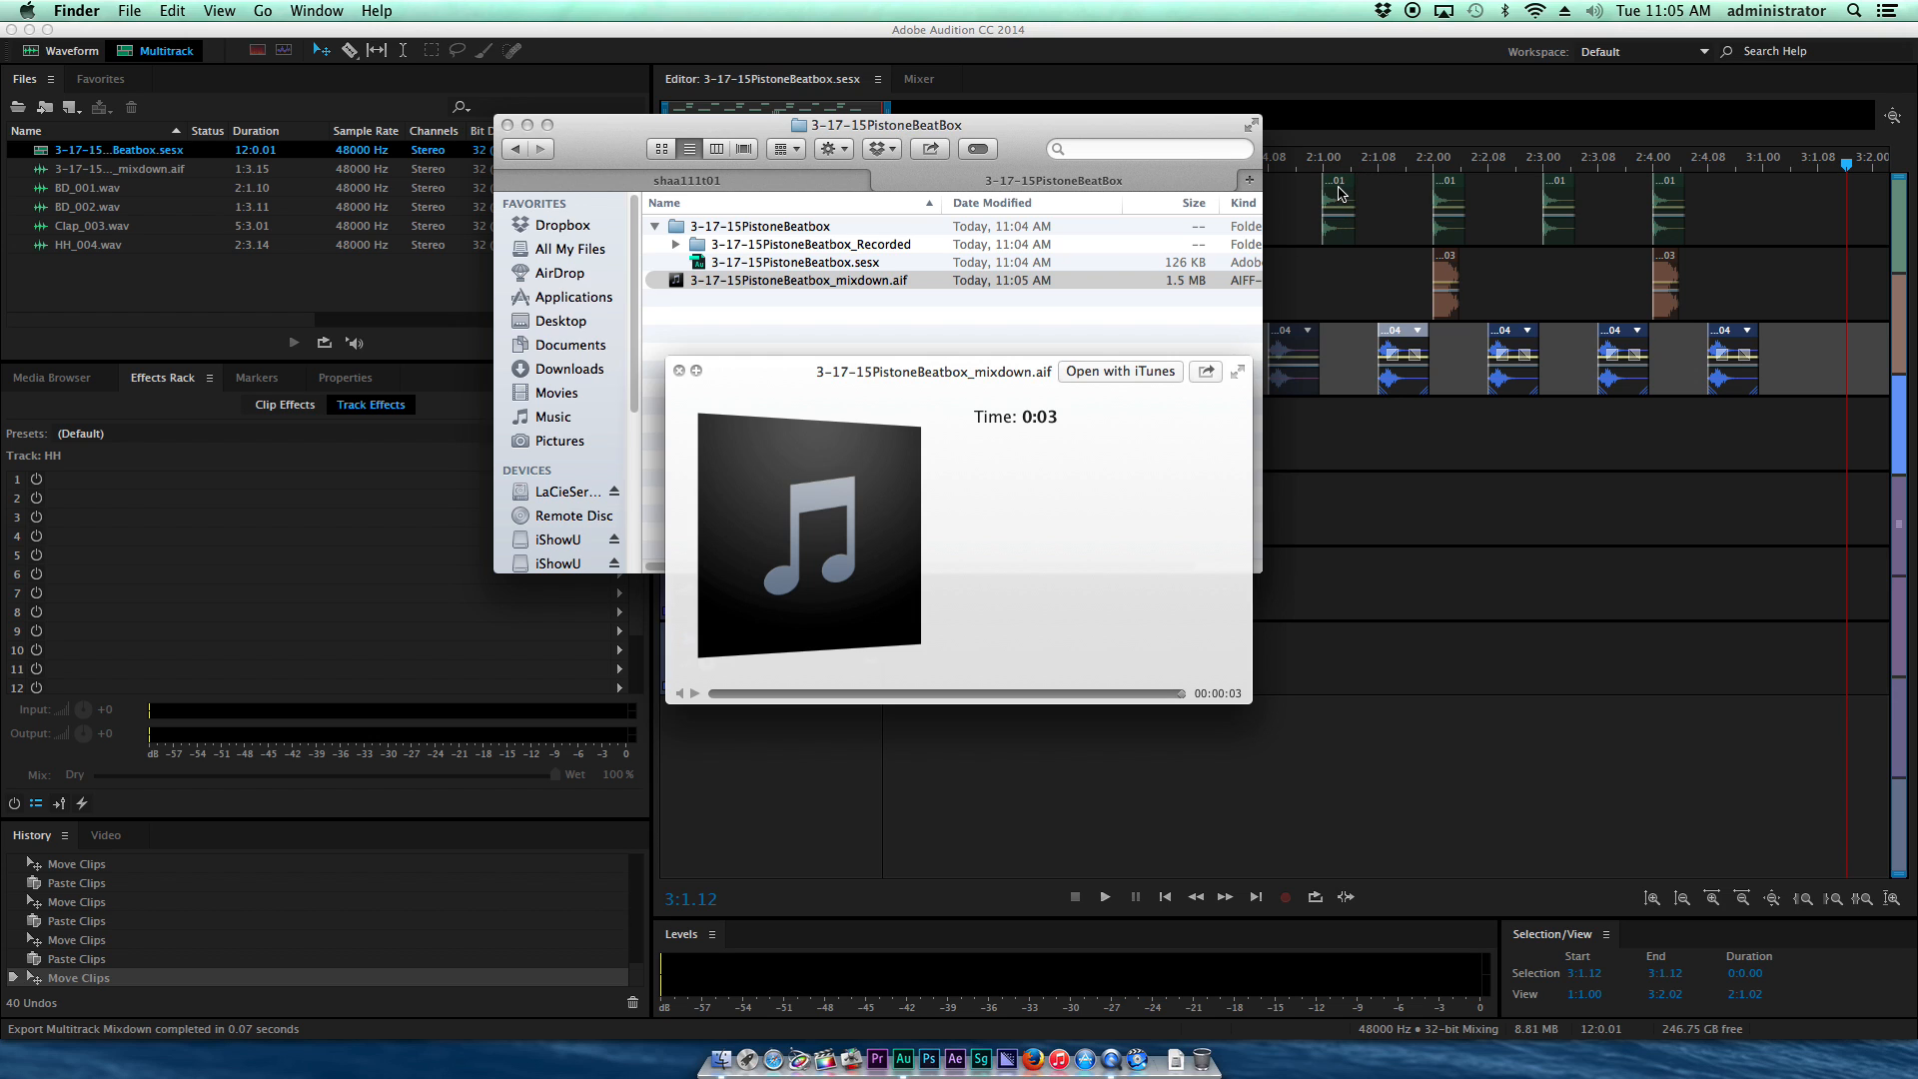
left_click_drag(835, 126, 849, 280)
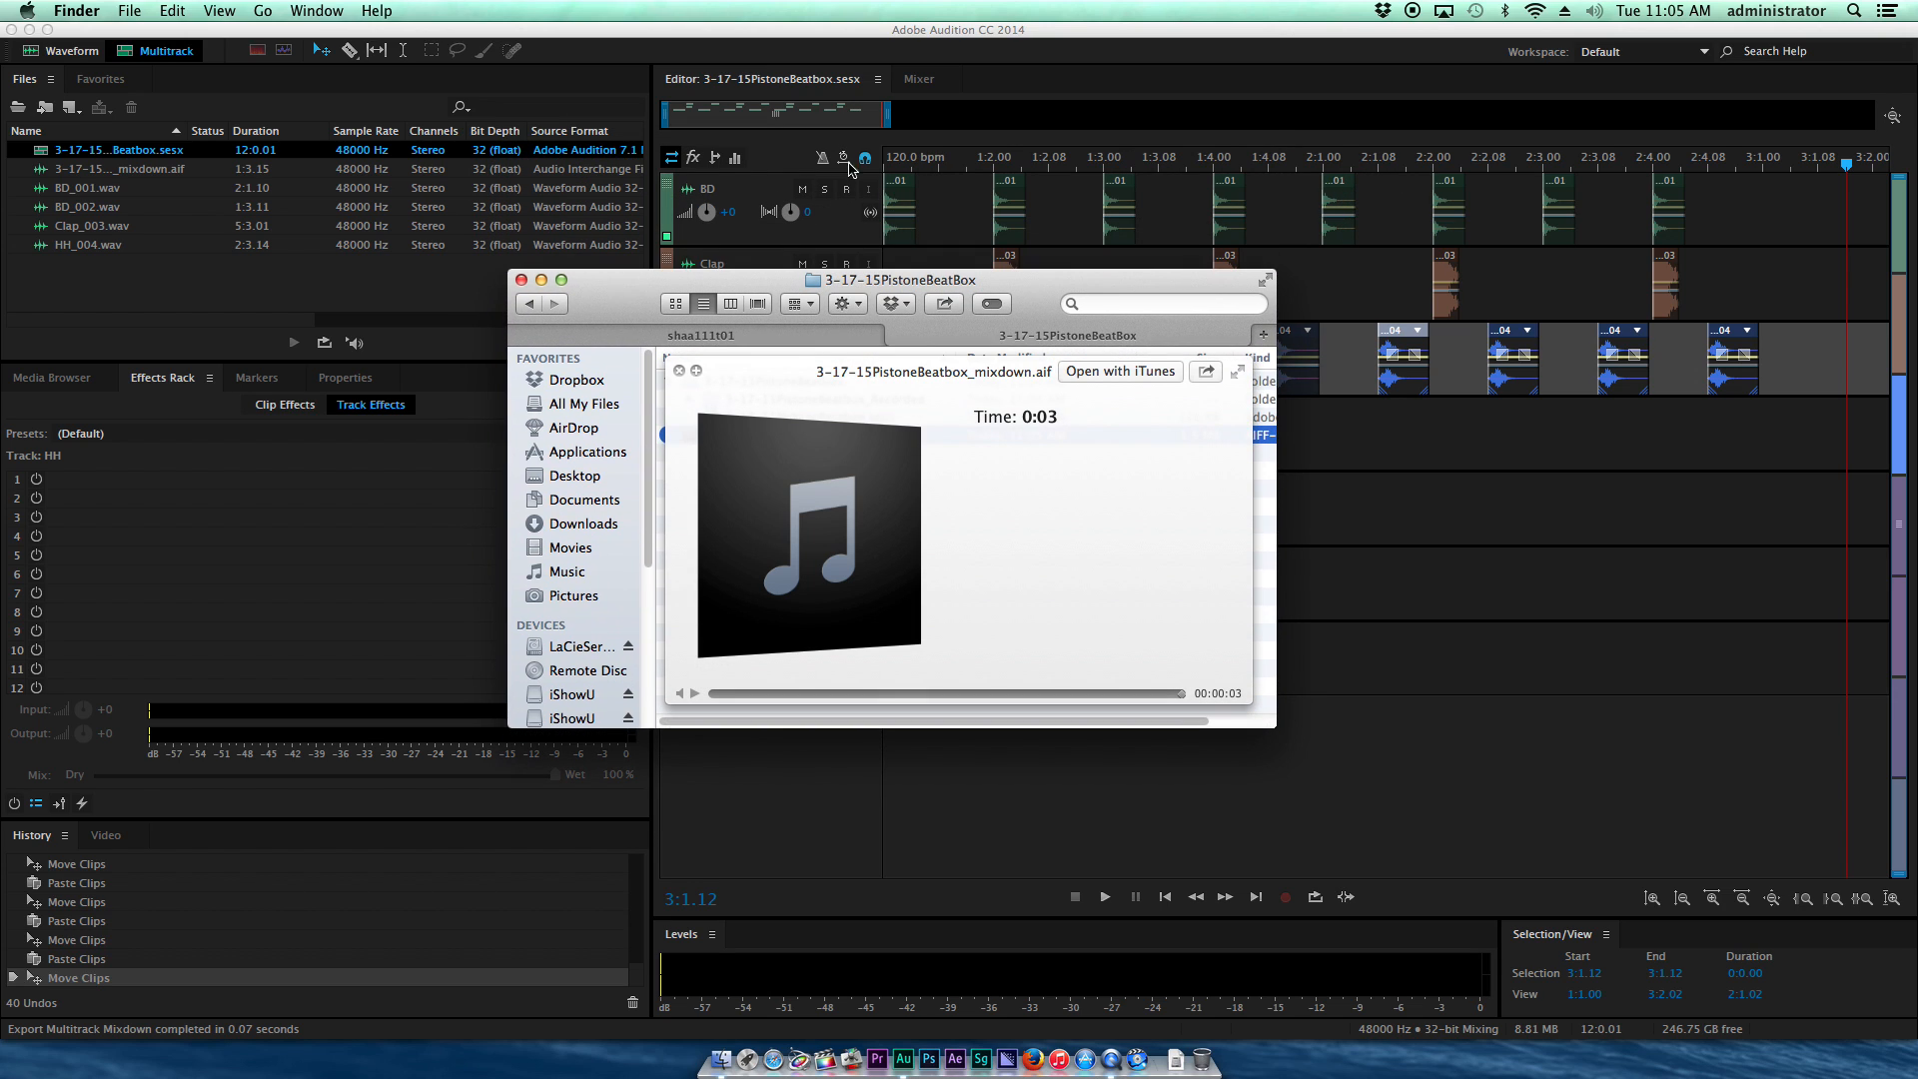